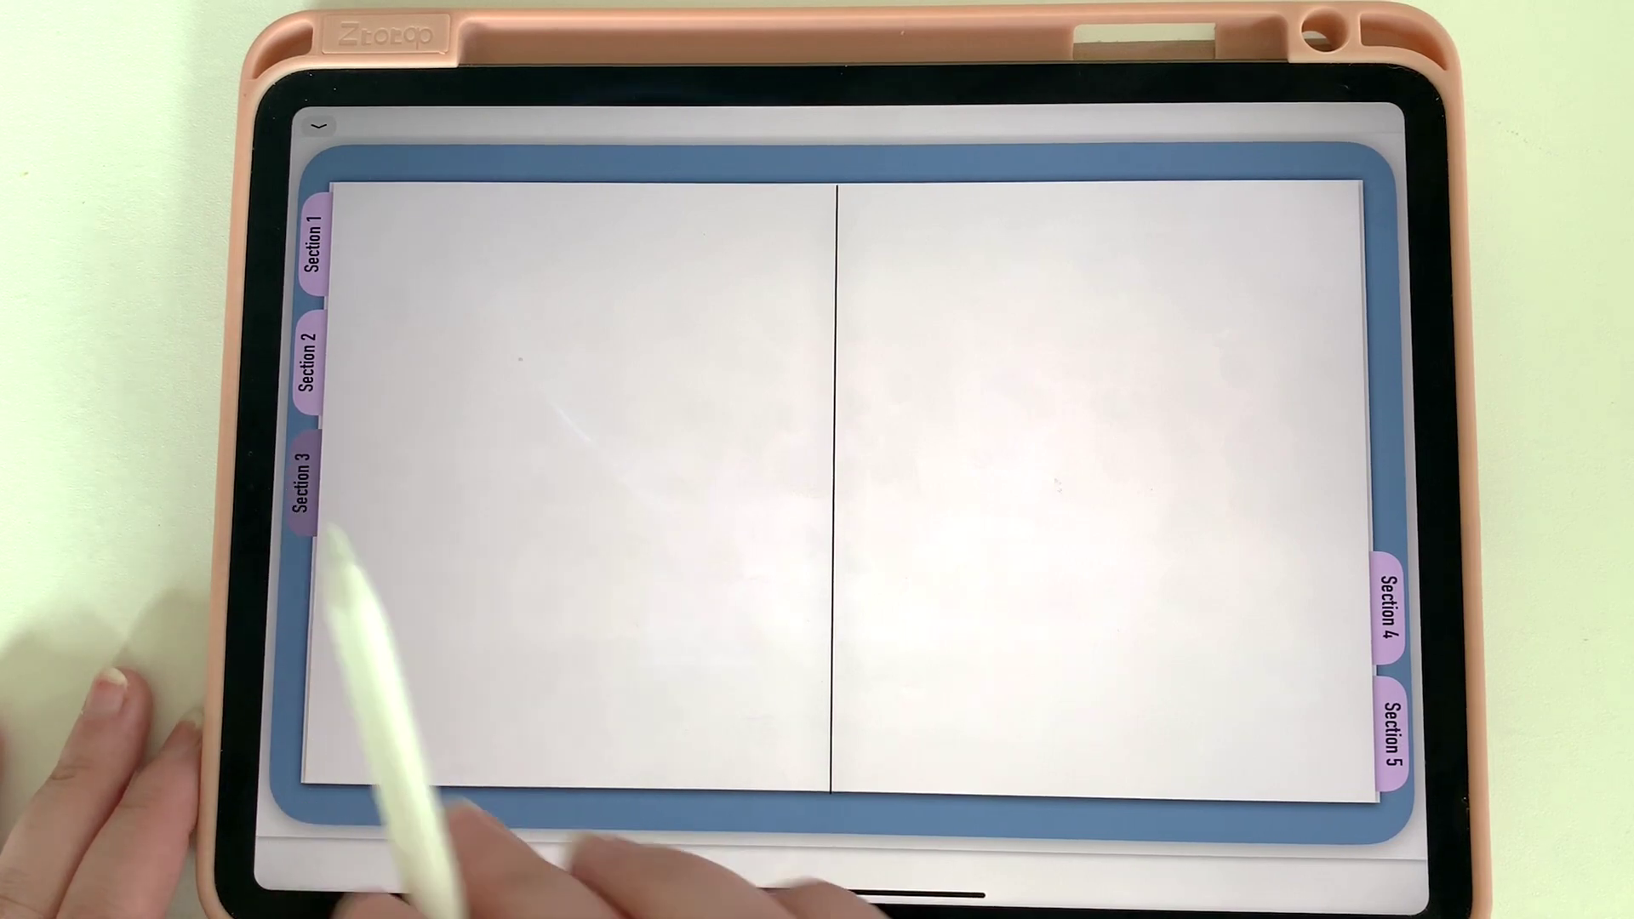
# Use the planner's tab links to jump to Section 1, Section 5, Section 4, then Section 2.
pyautogui.click(314, 244)
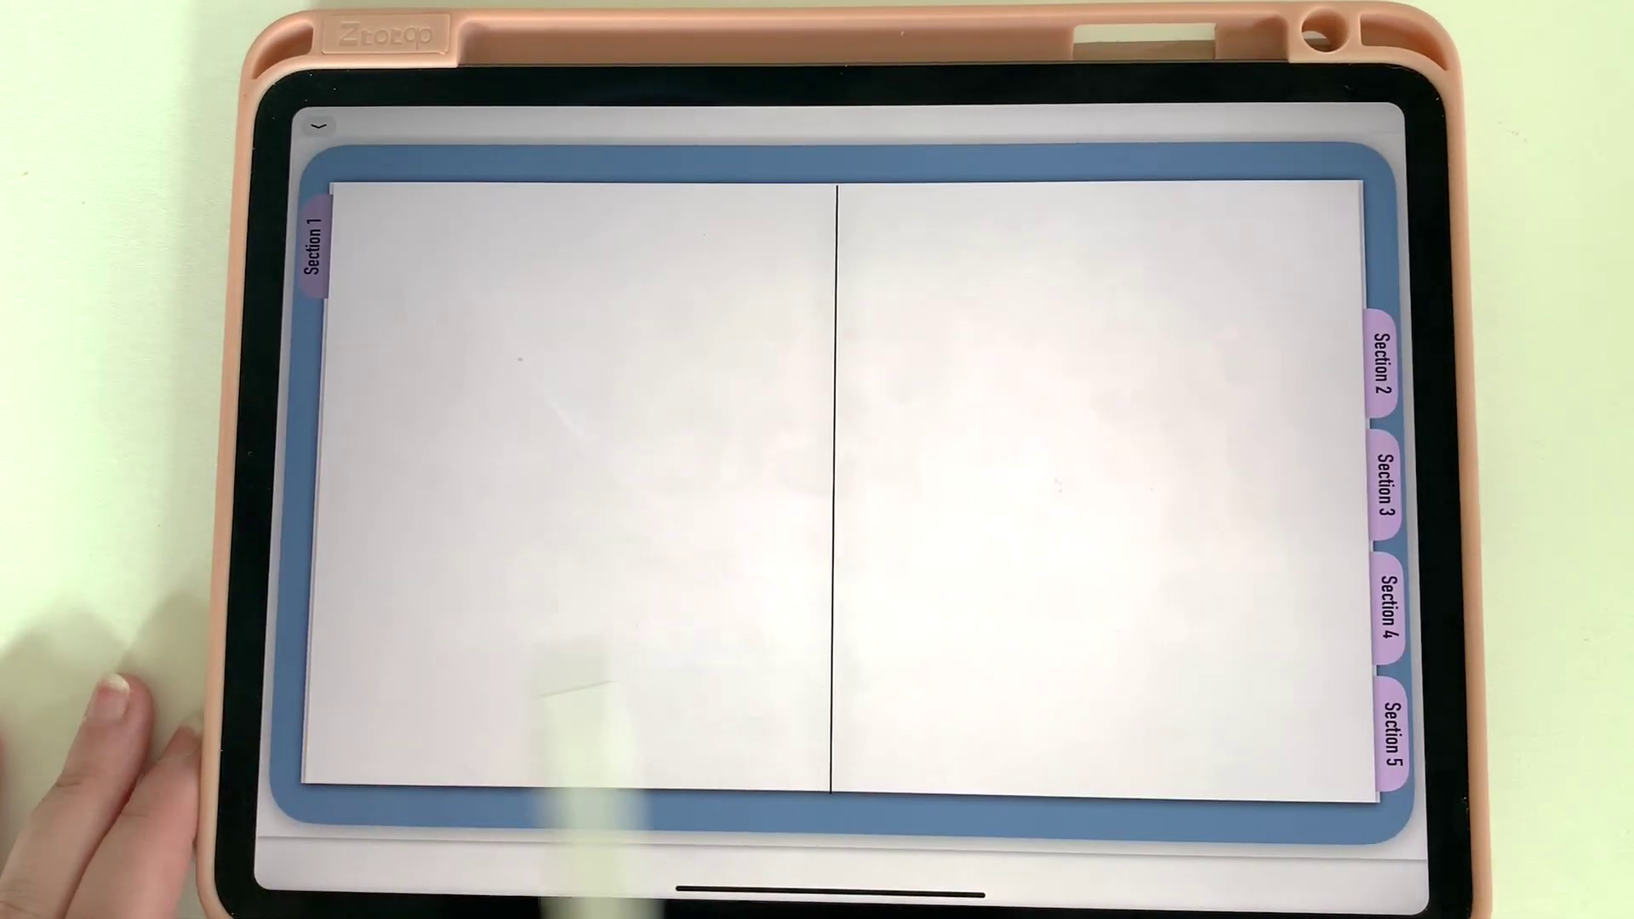
pyautogui.click(1393, 749)
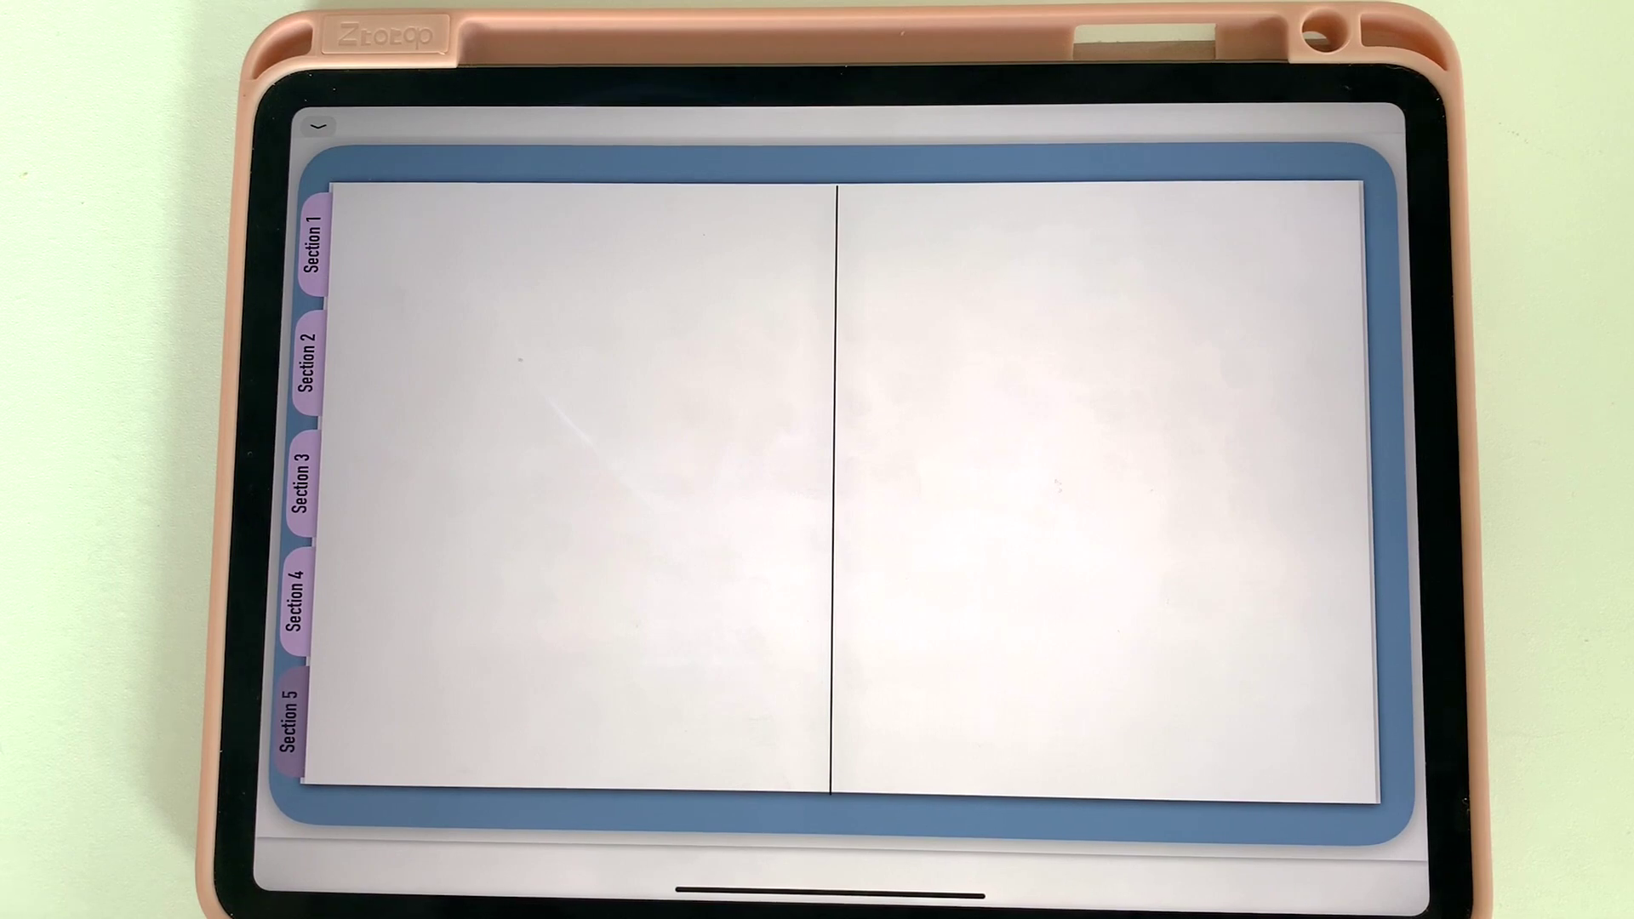
pyautogui.click(293, 600)
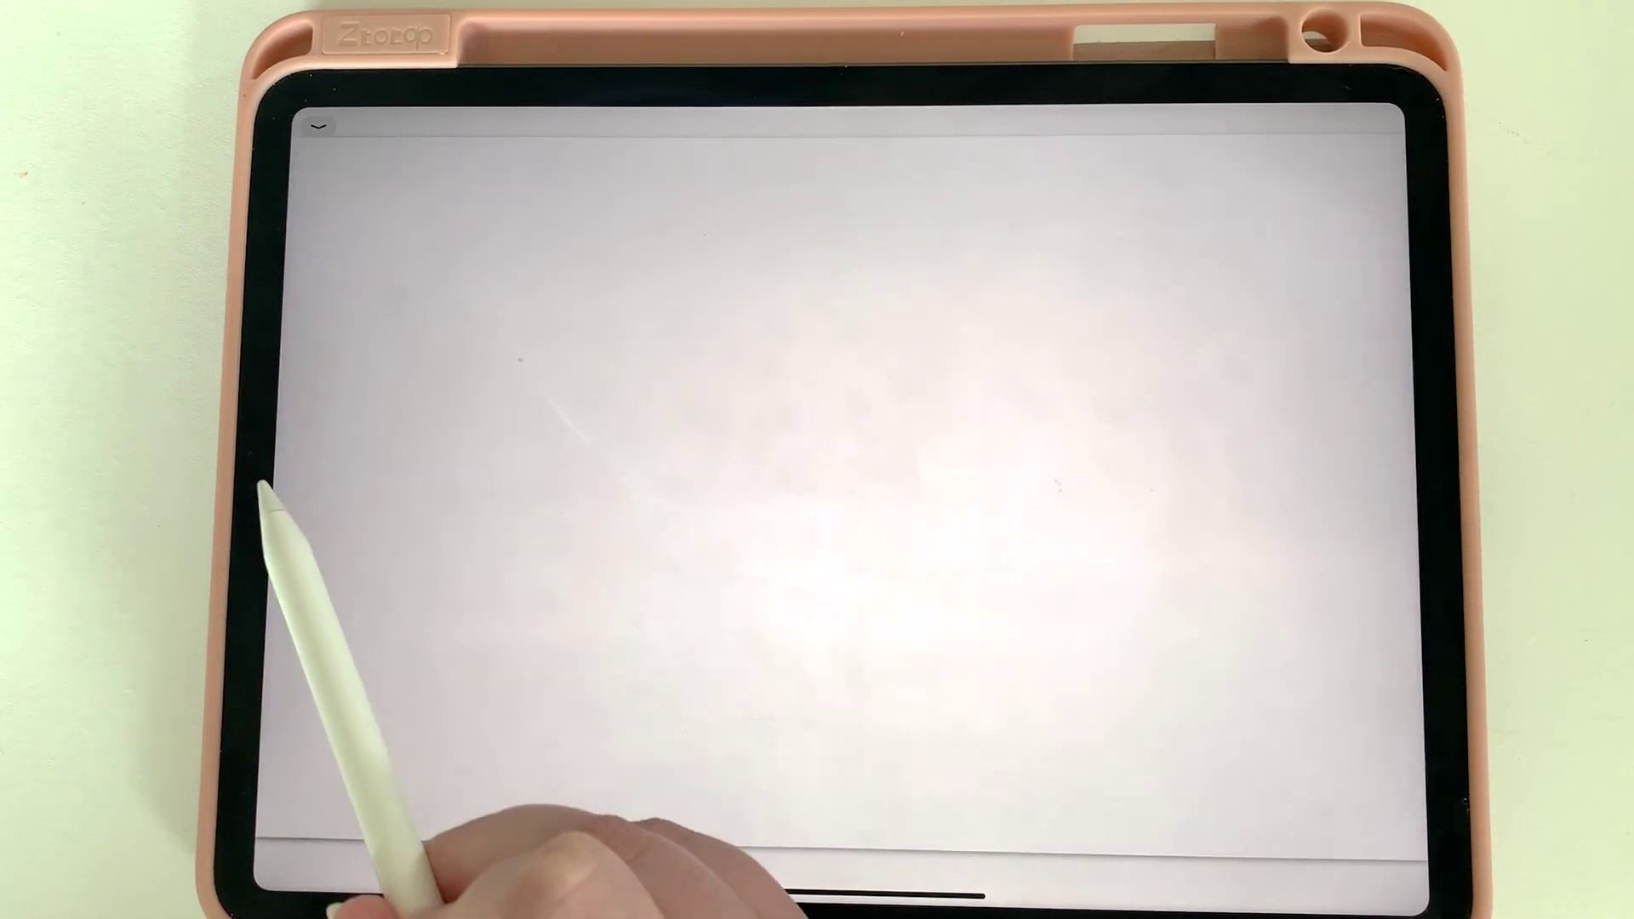
pyautogui.click(309, 364)
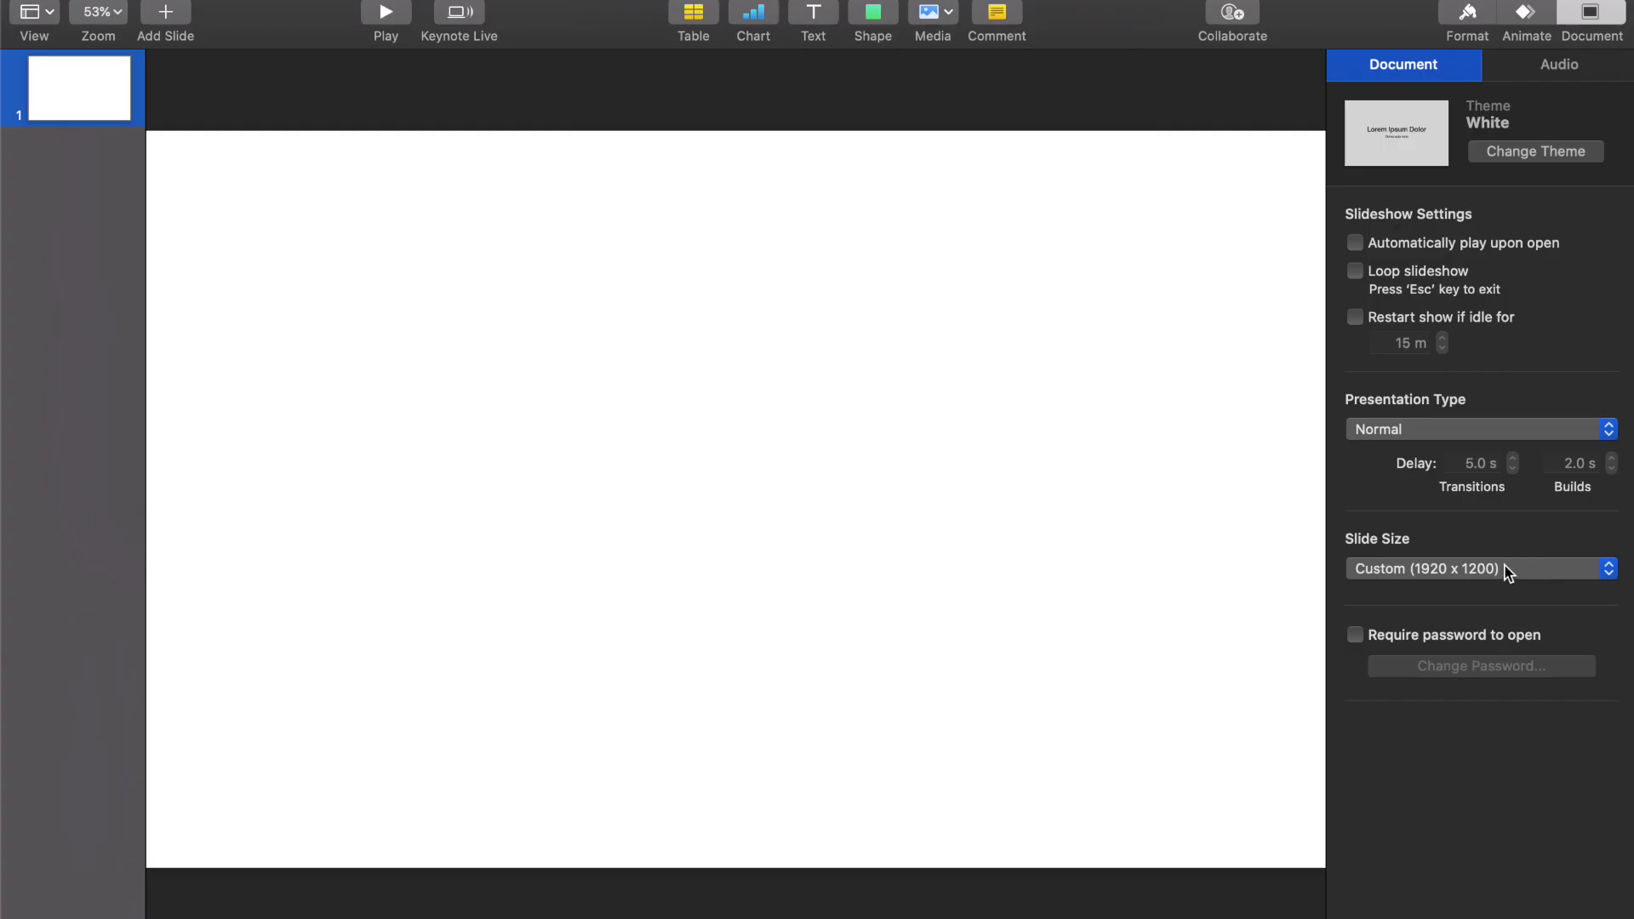
# Leave the slide size at Custom 1920 x 1200 without changing it.
pyautogui.click(1486, 577)
pyautogui.press('Escape')
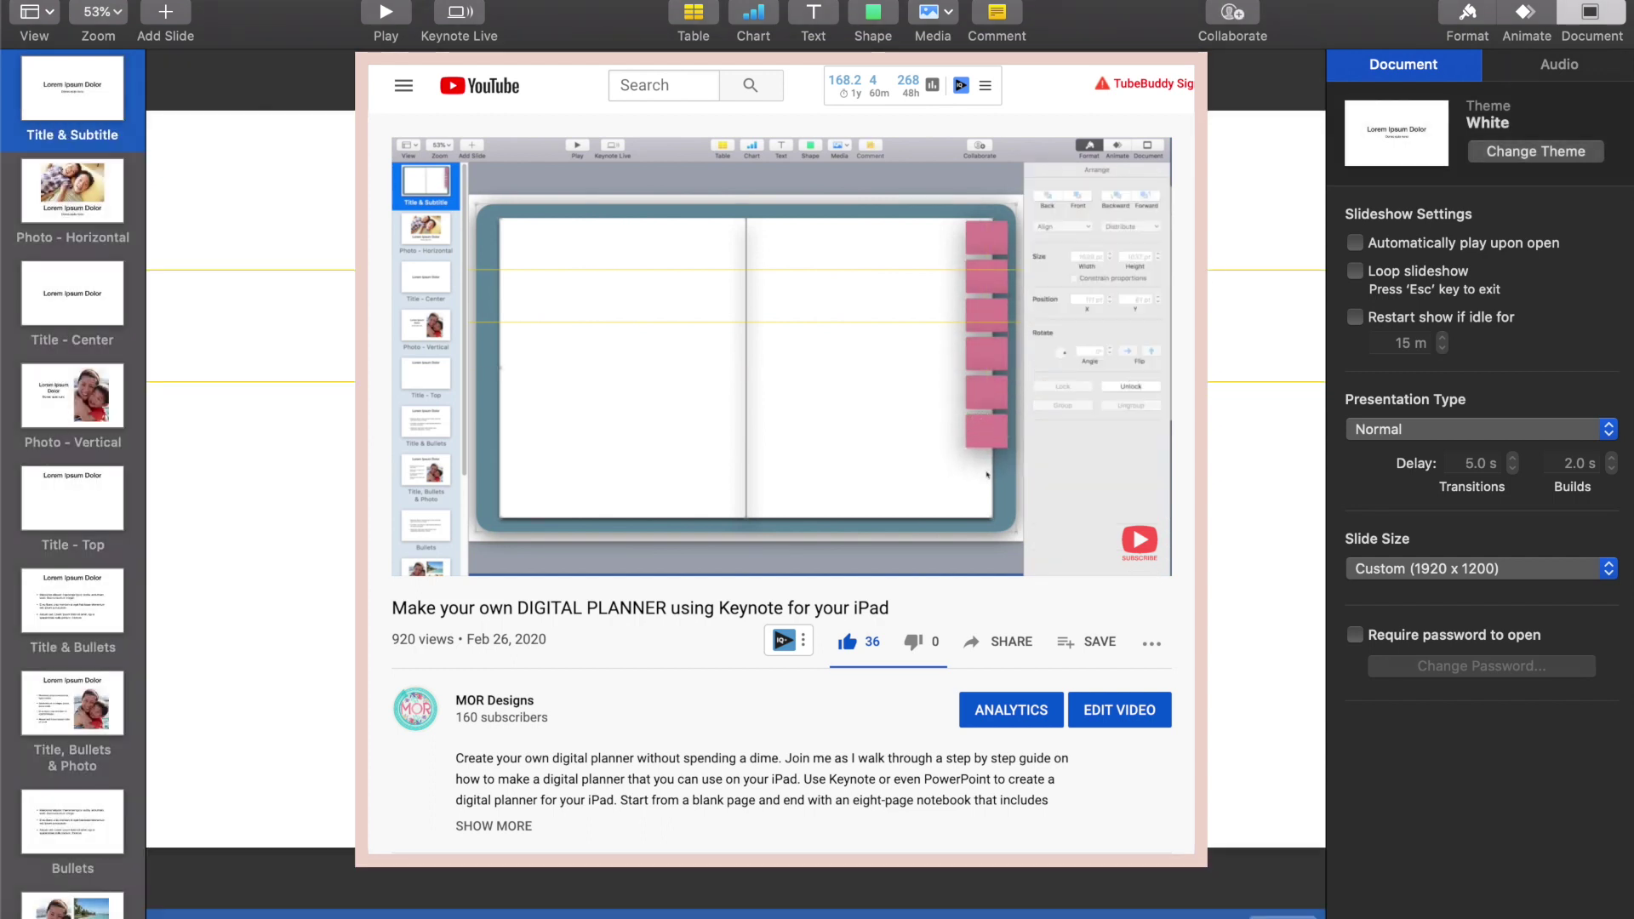
# Add a rounded square to the blank master layout and move it to the top-left corner.
pyautogui.scroll(-5, 77, 426)
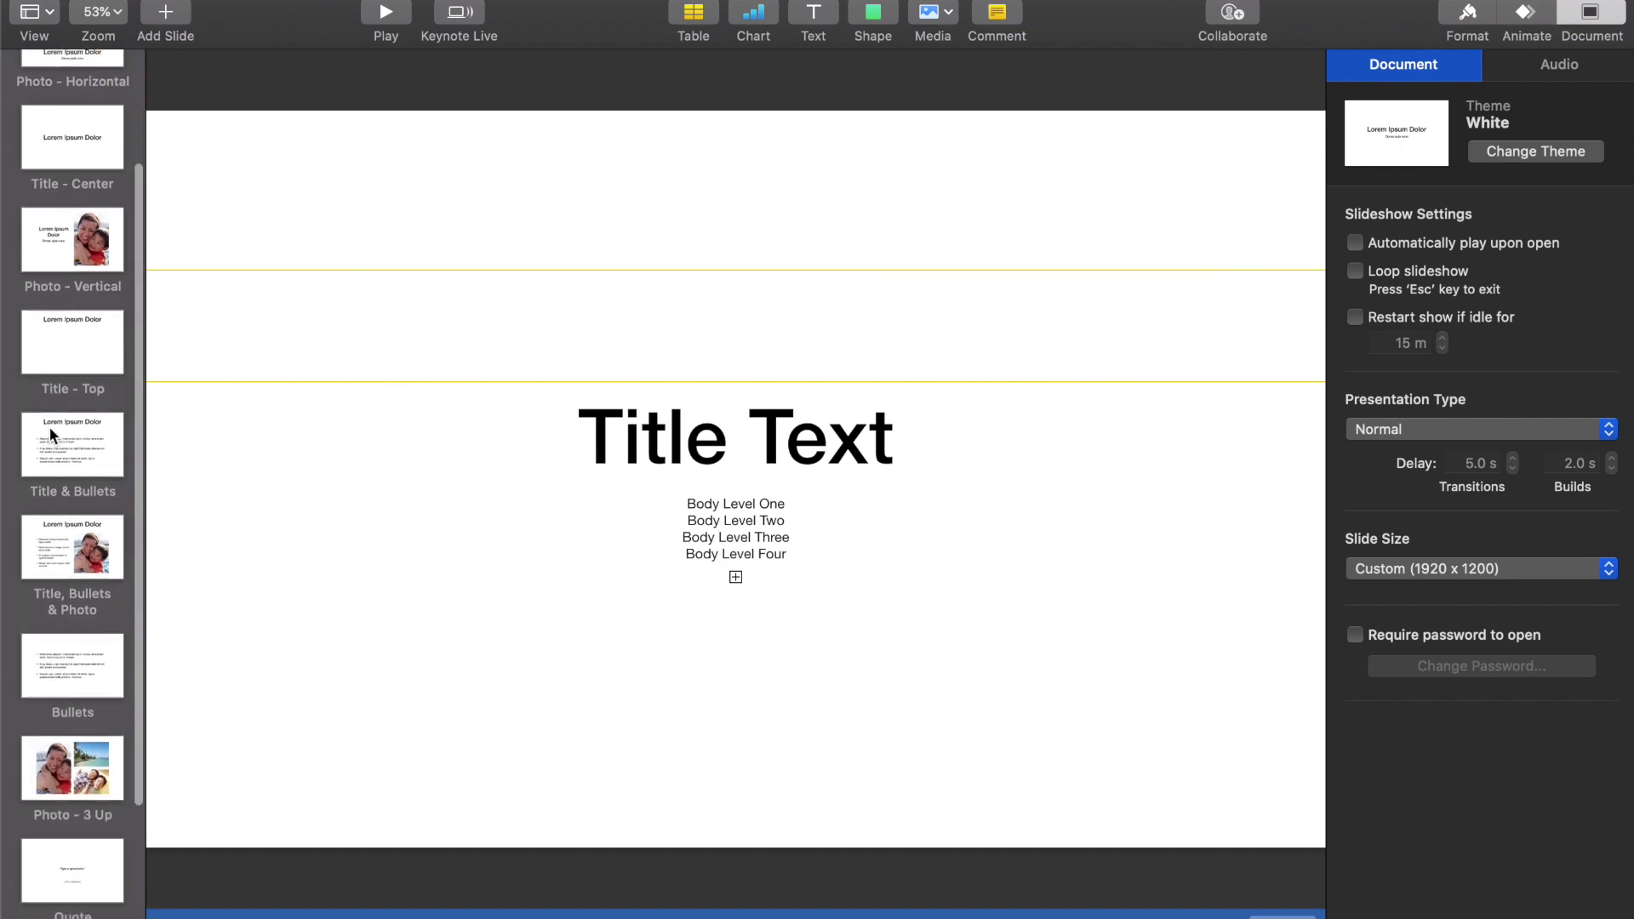
pyautogui.click(106, 821)
pyautogui.click(100, 863)
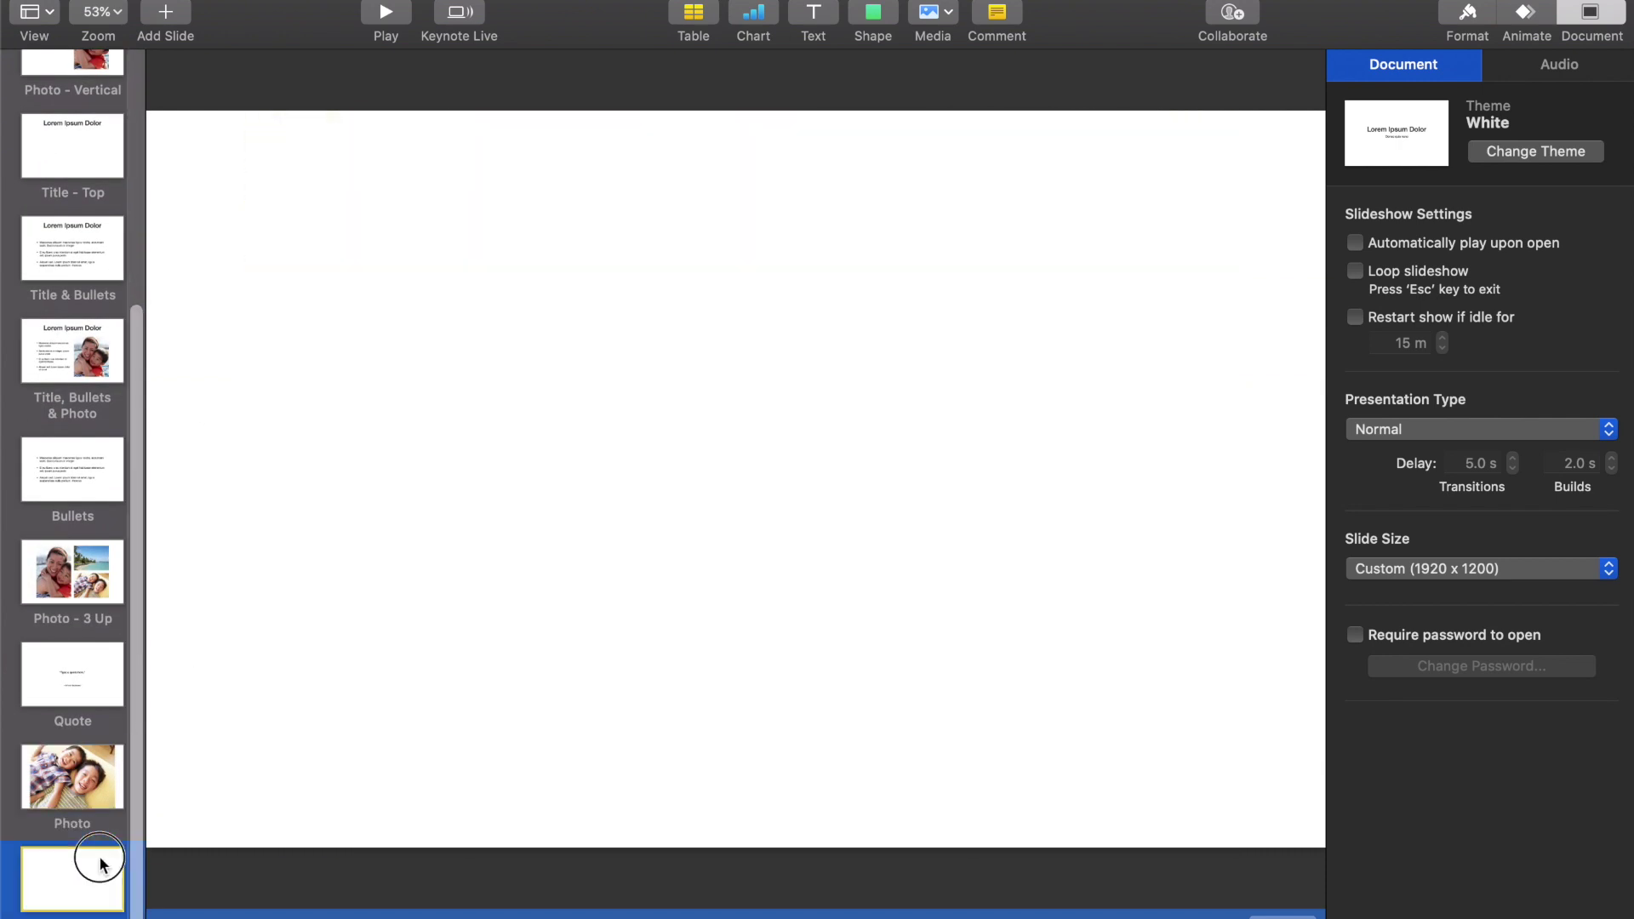
pyautogui.click(874, 16)
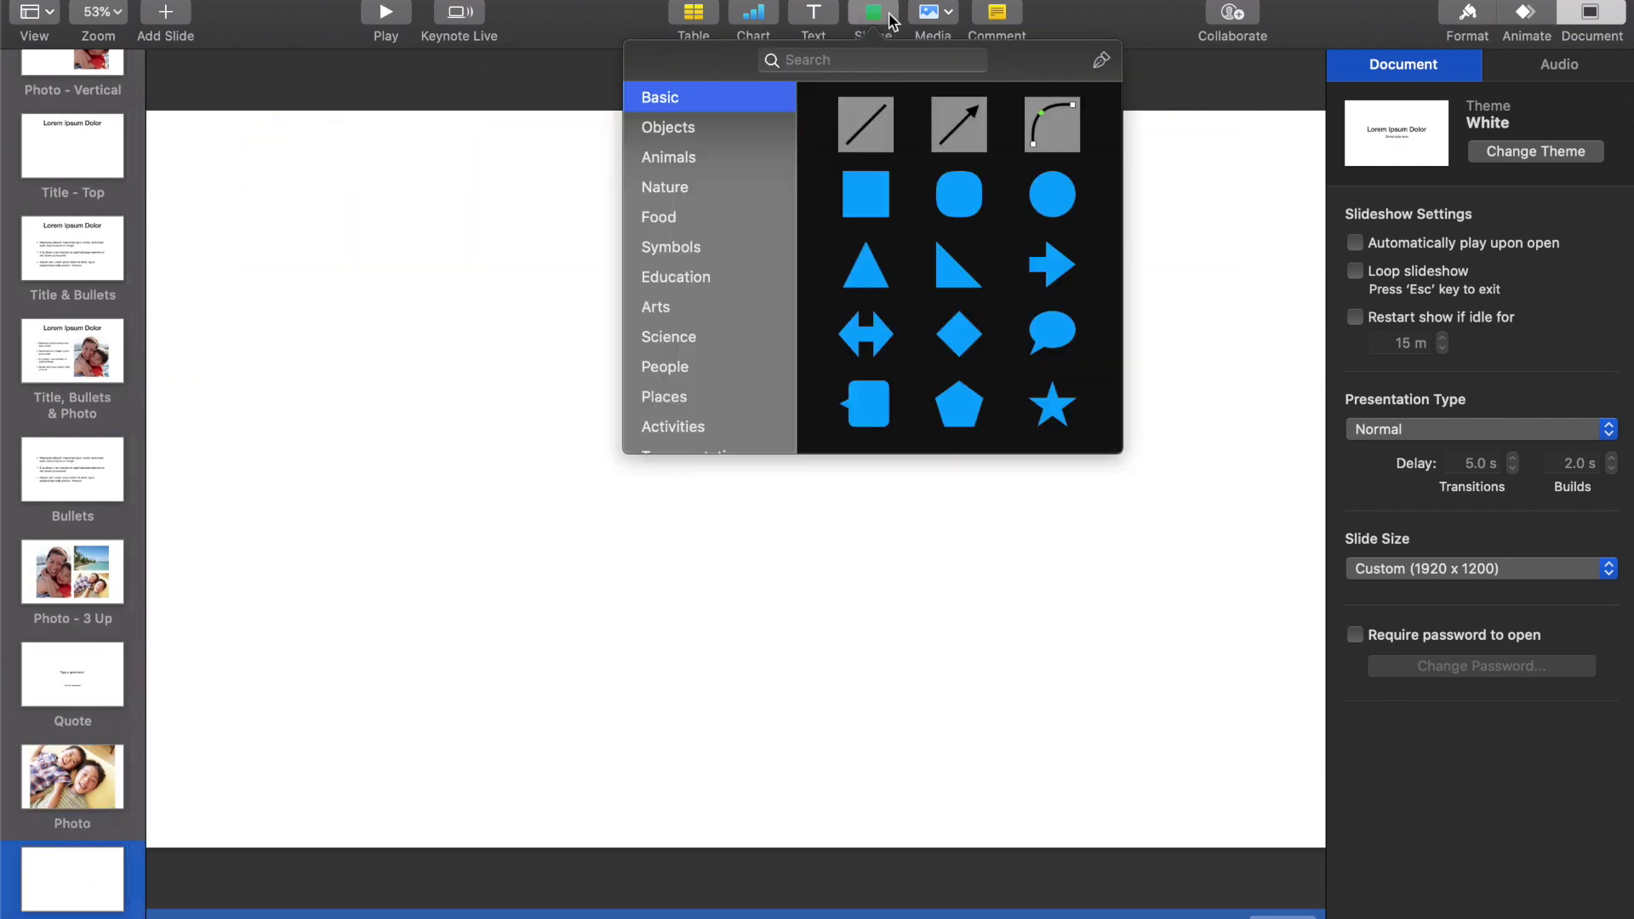
pyautogui.click(946, 194)
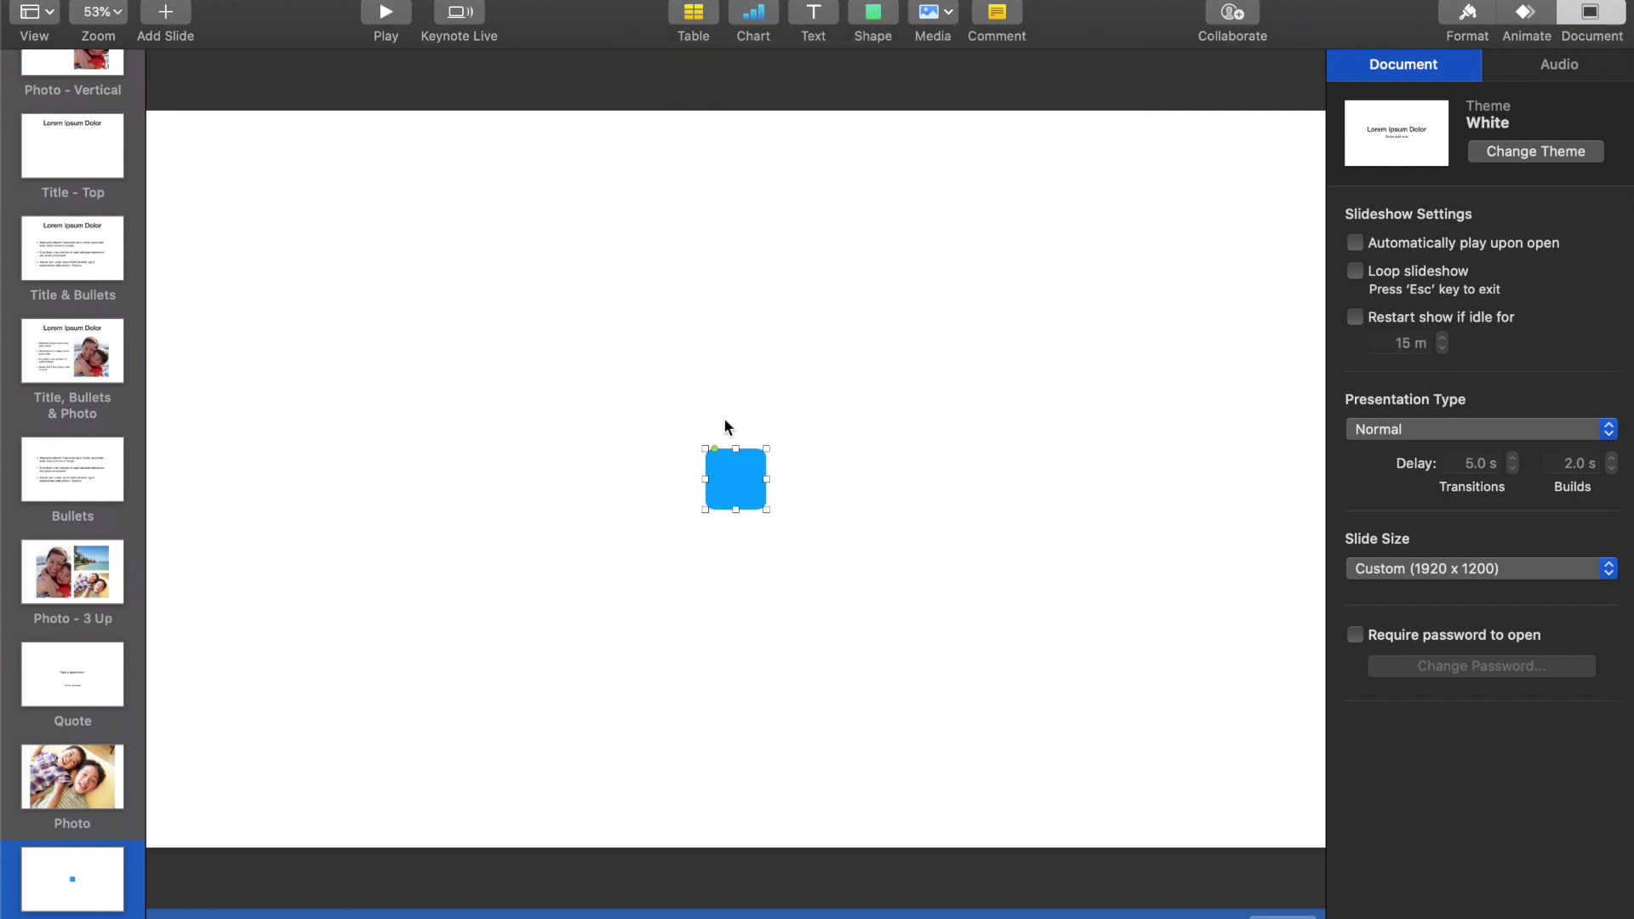
pyautogui.moveTo(736, 484); pyautogui.dragTo(182, 149)
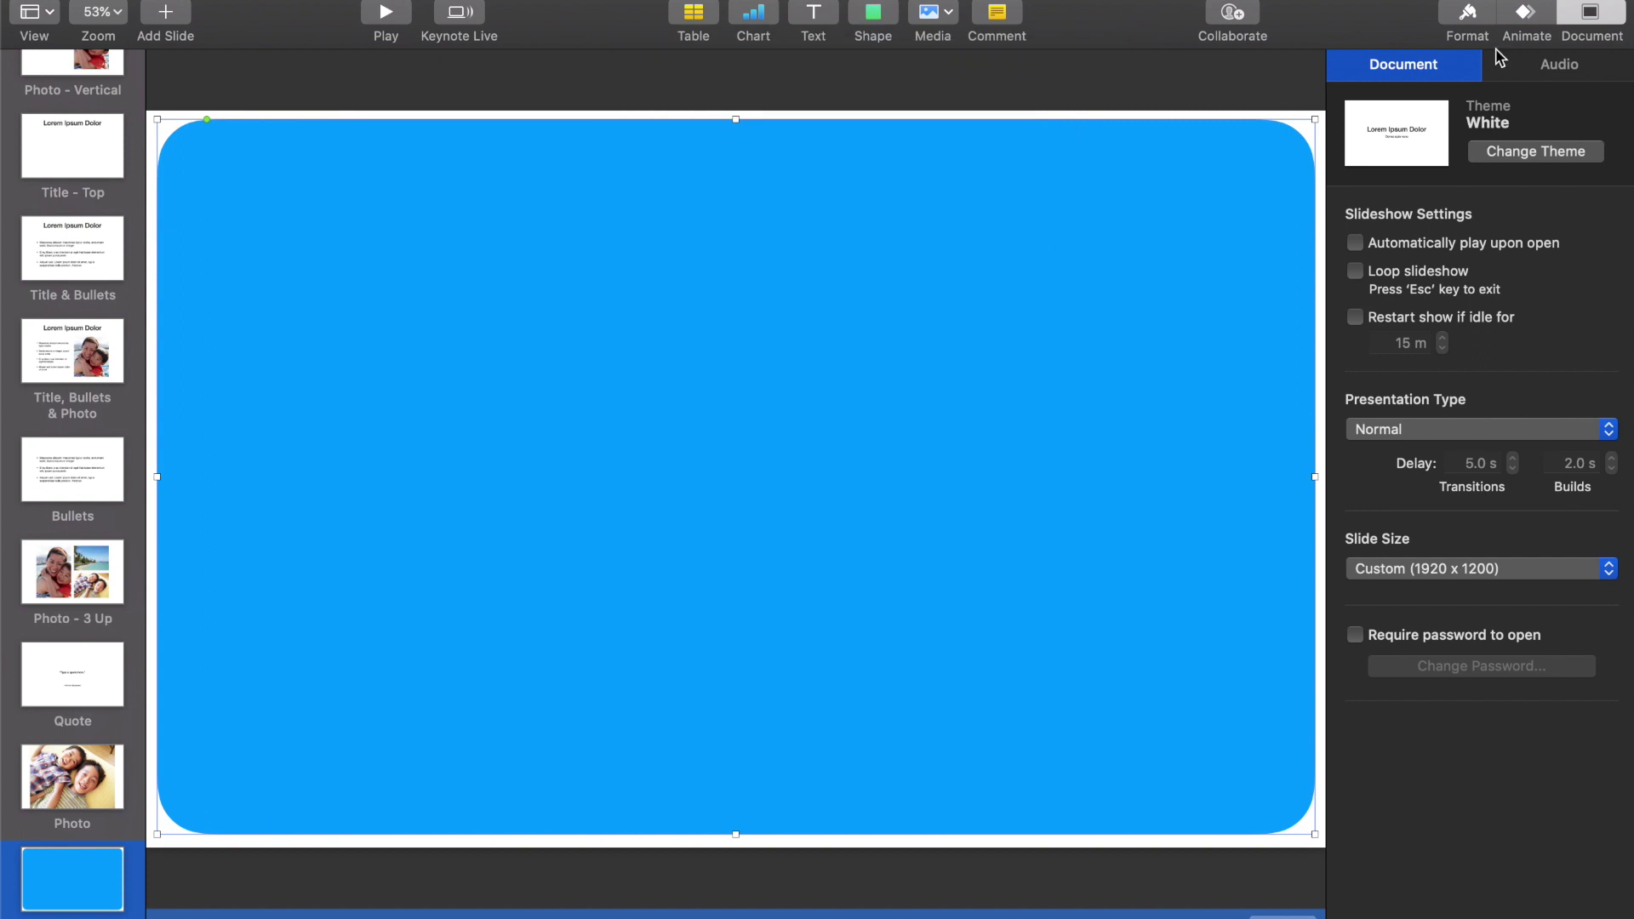
# Add a white rounded-rectangle page with a drop shadow, centred inside the blue frame.
pyautogui.click(1468, 17)
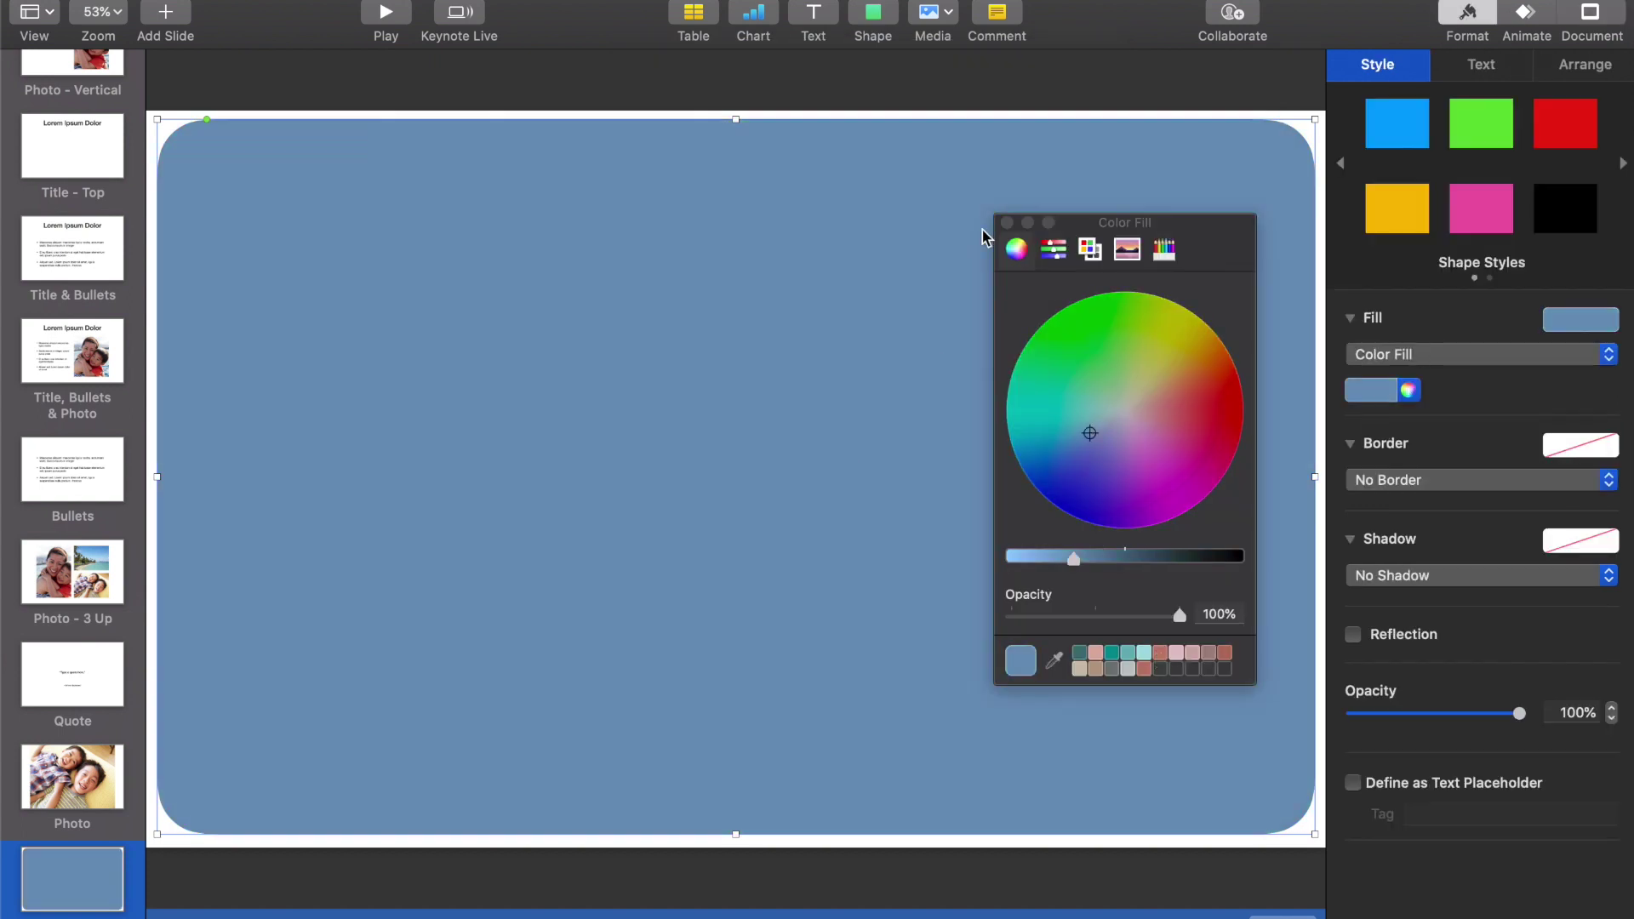
pyautogui.click(880, 15)
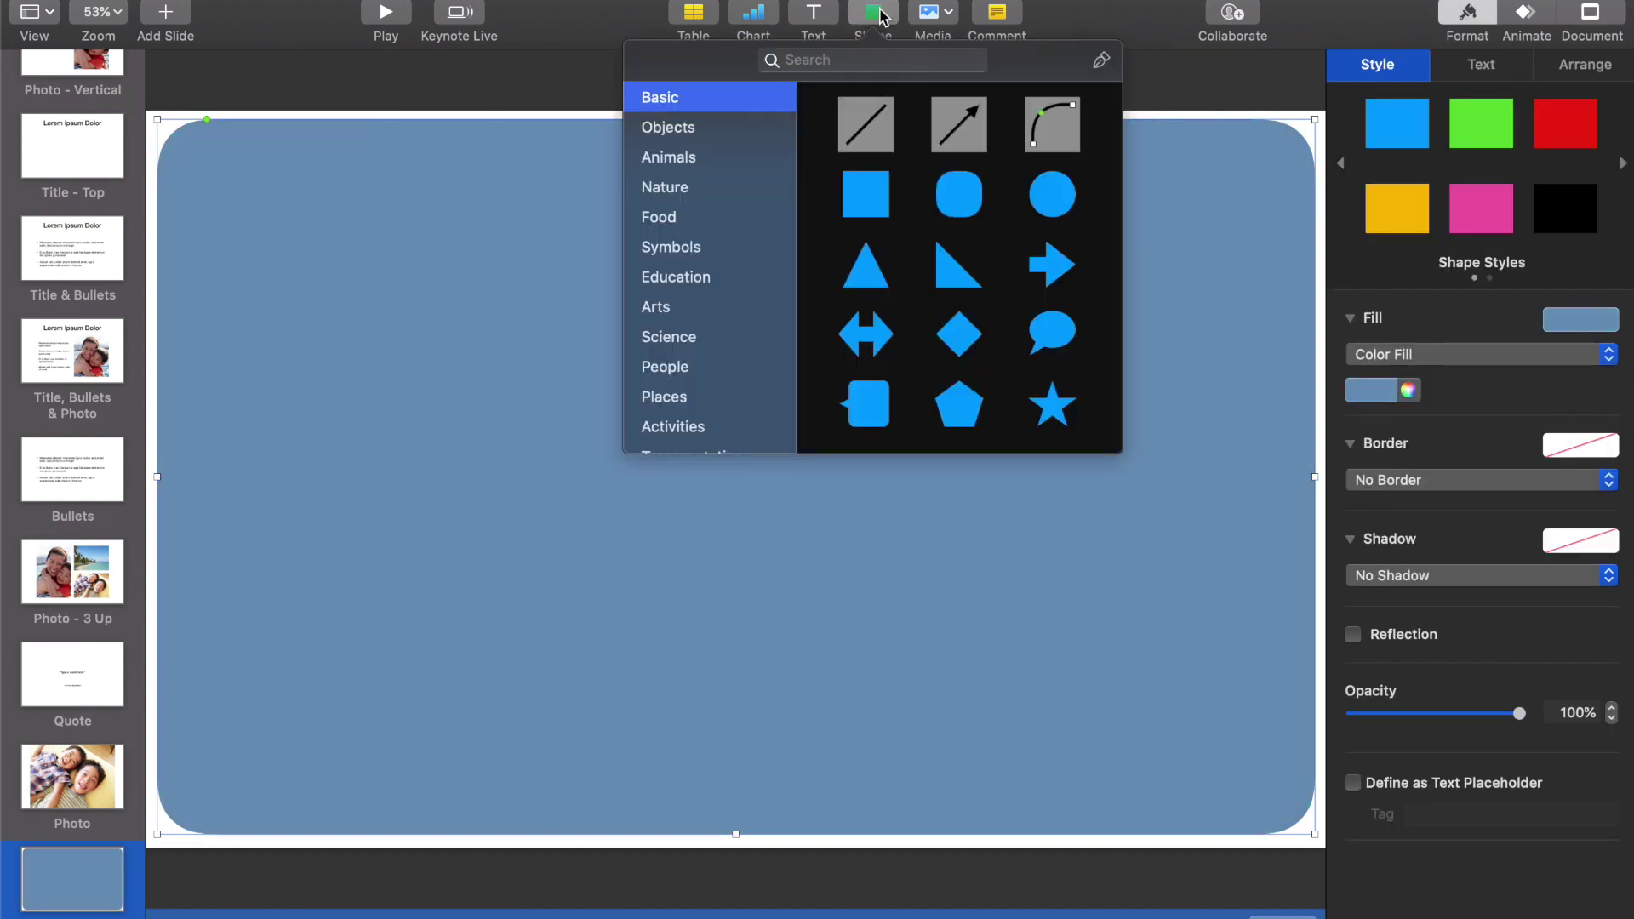
pyautogui.click(930, 210)
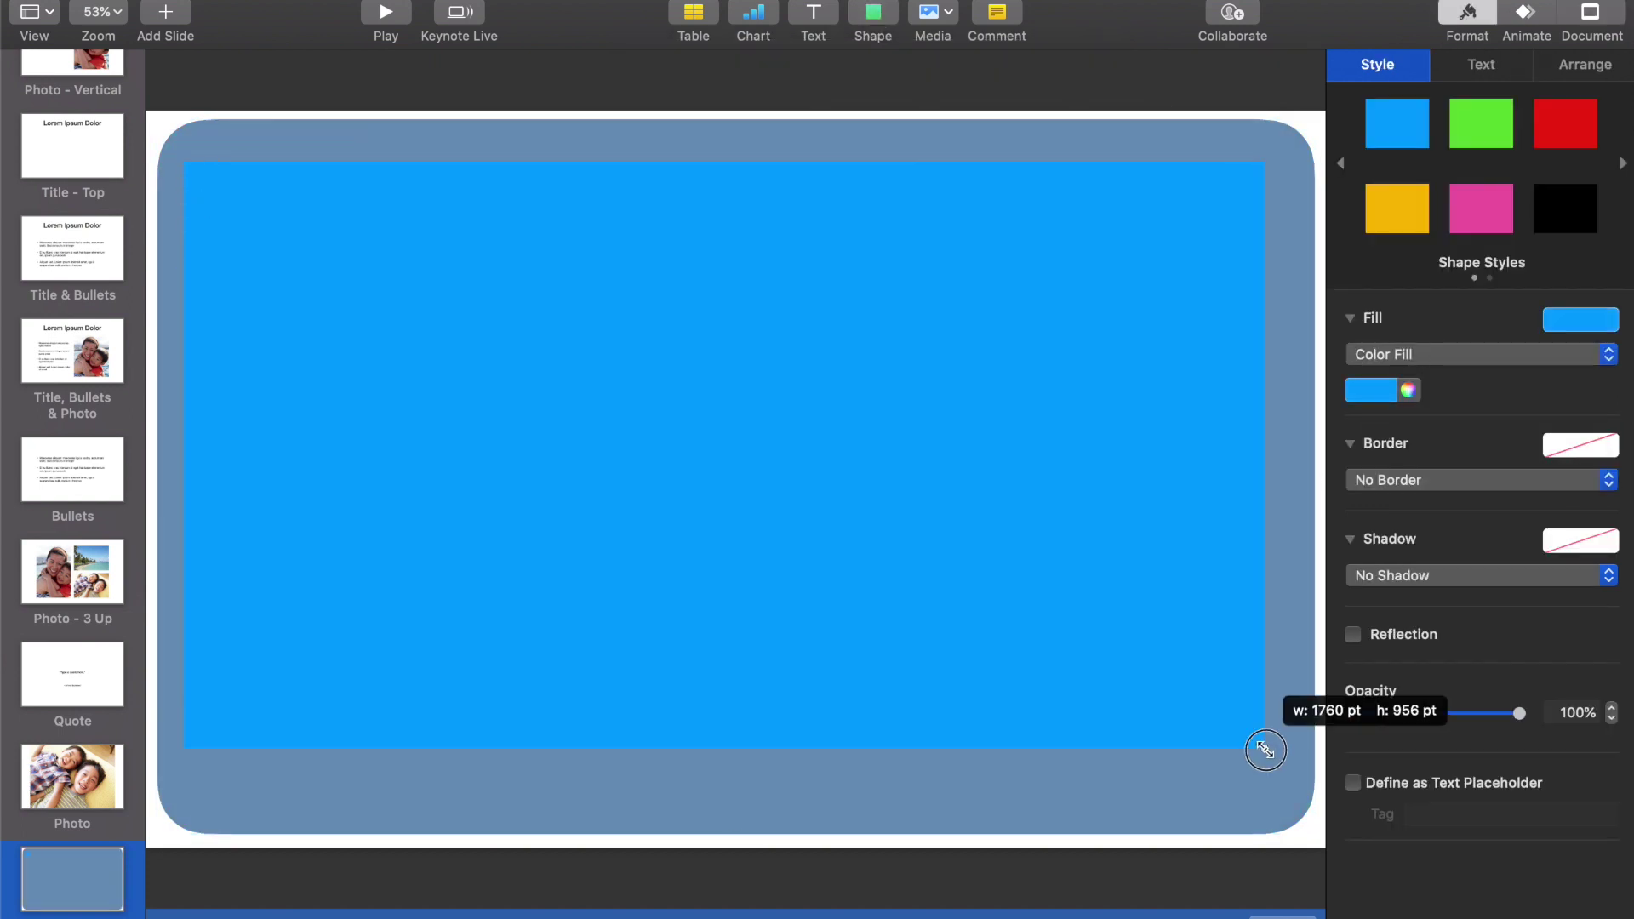
pyautogui.click(1408, 390)
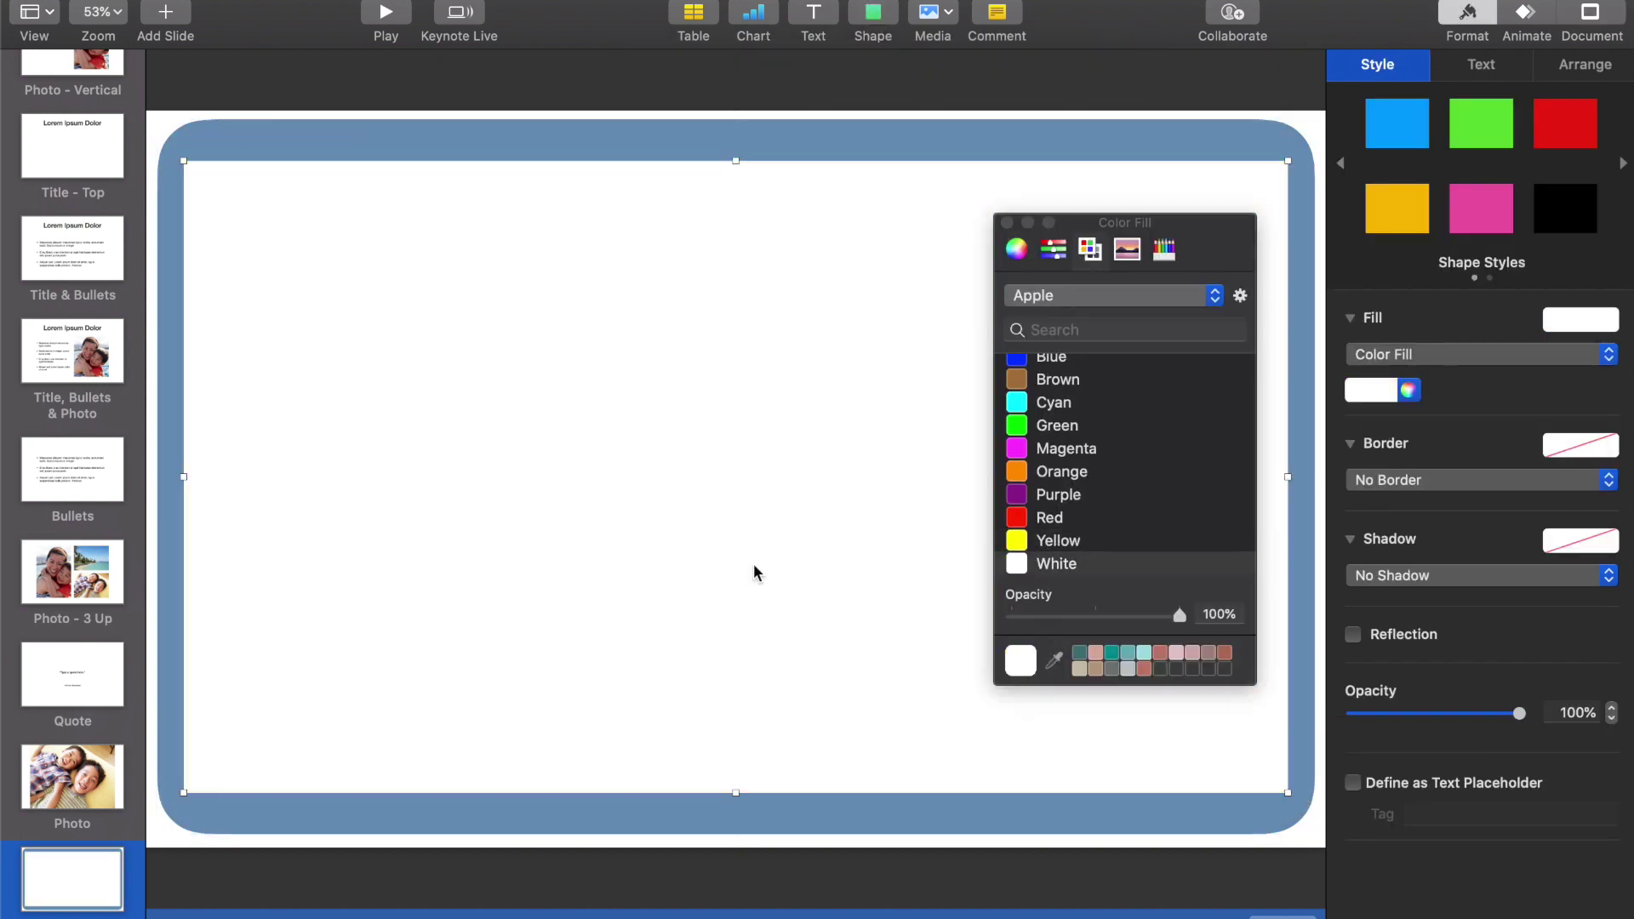
pyautogui.click(1408, 575)
pyautogui.click(1408, 595)
pyautogui.moveTo(742, 383); pyautogui.dragTo(598, 485)
# Add the centre divider line, refine the page shadow, and place a lavender tab top-right.
pyautogui.press('super+v')
pyautogui.moveTo(703, 162); pyautogui.dragTo(707, 159)
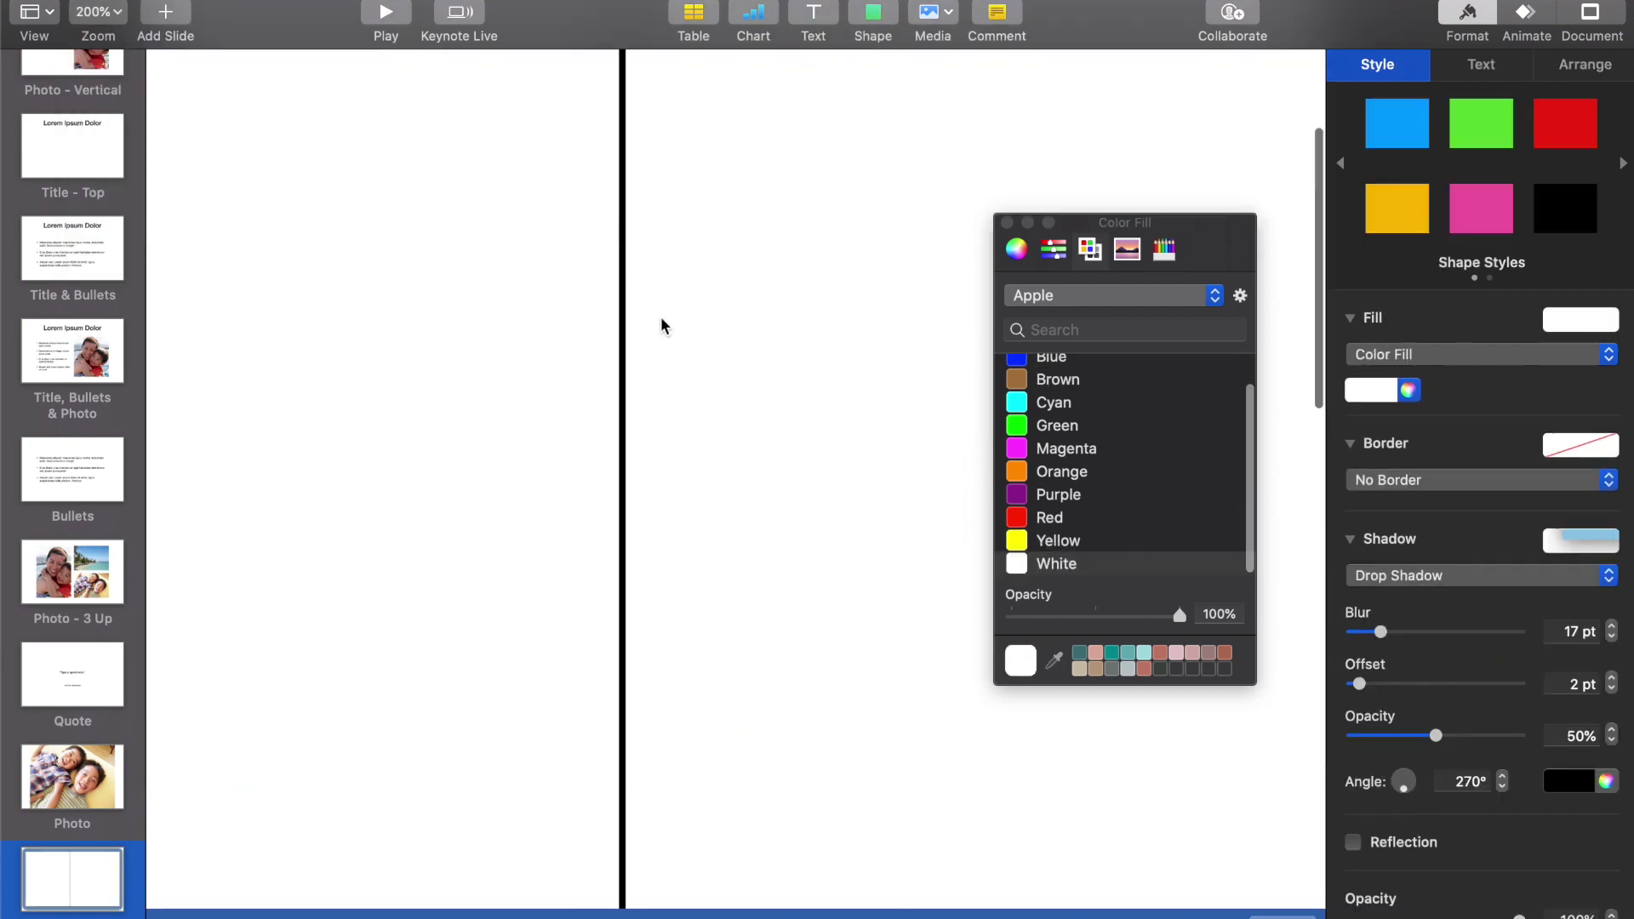
pyautogui.click(1403, 633)
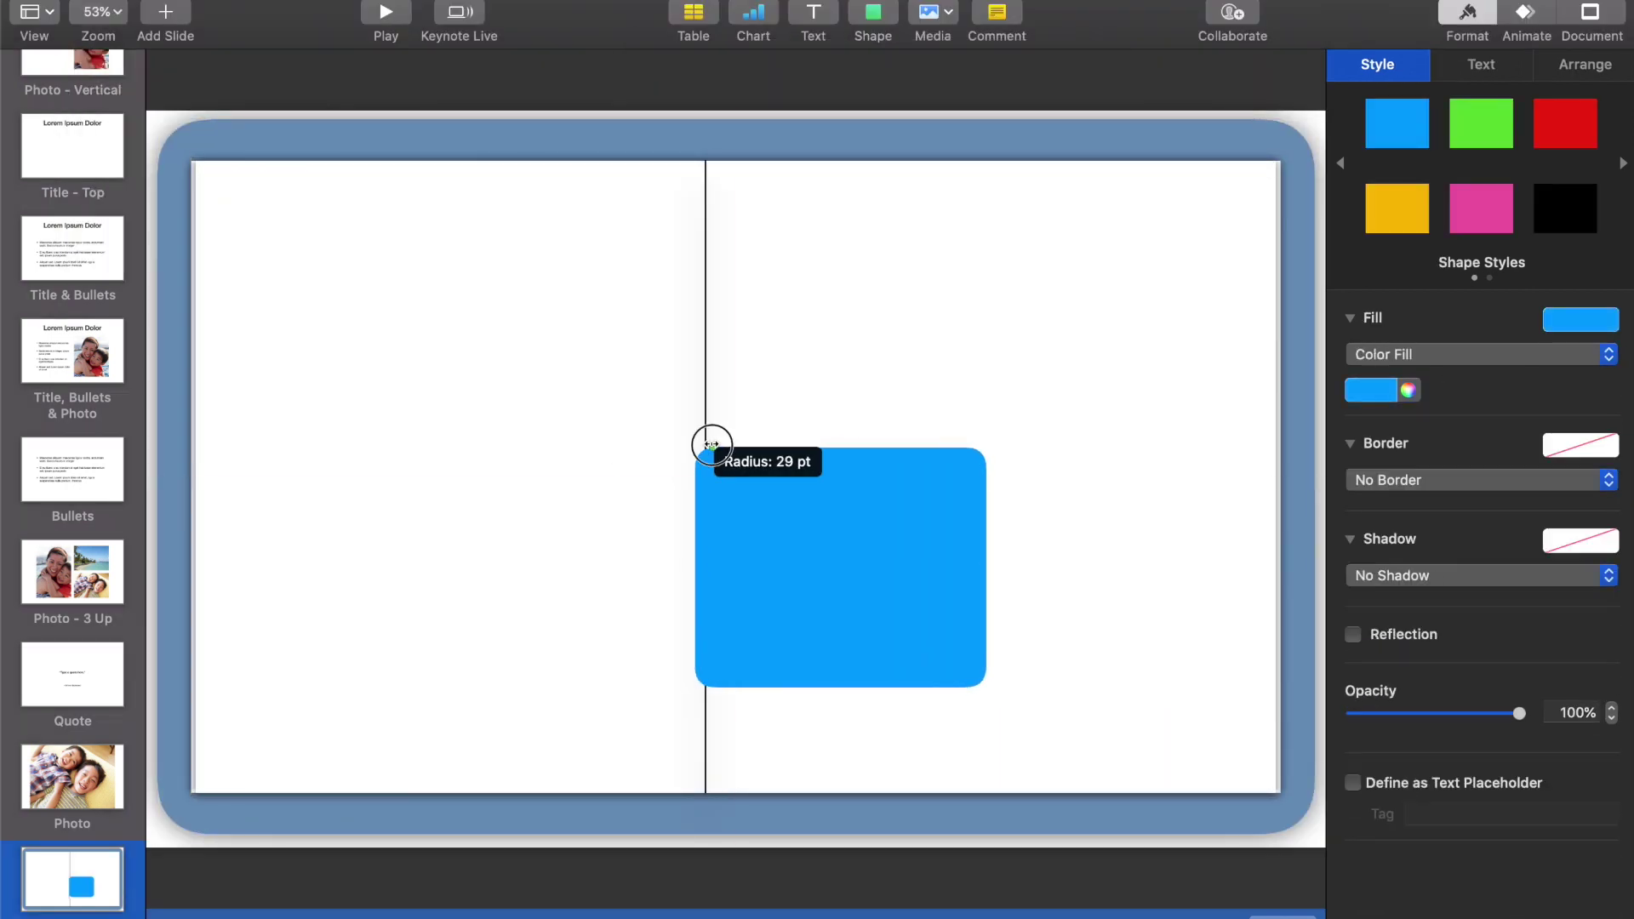
pyautogui.moveTo(712, 446); pyautogui.dragTo(1229, 228)
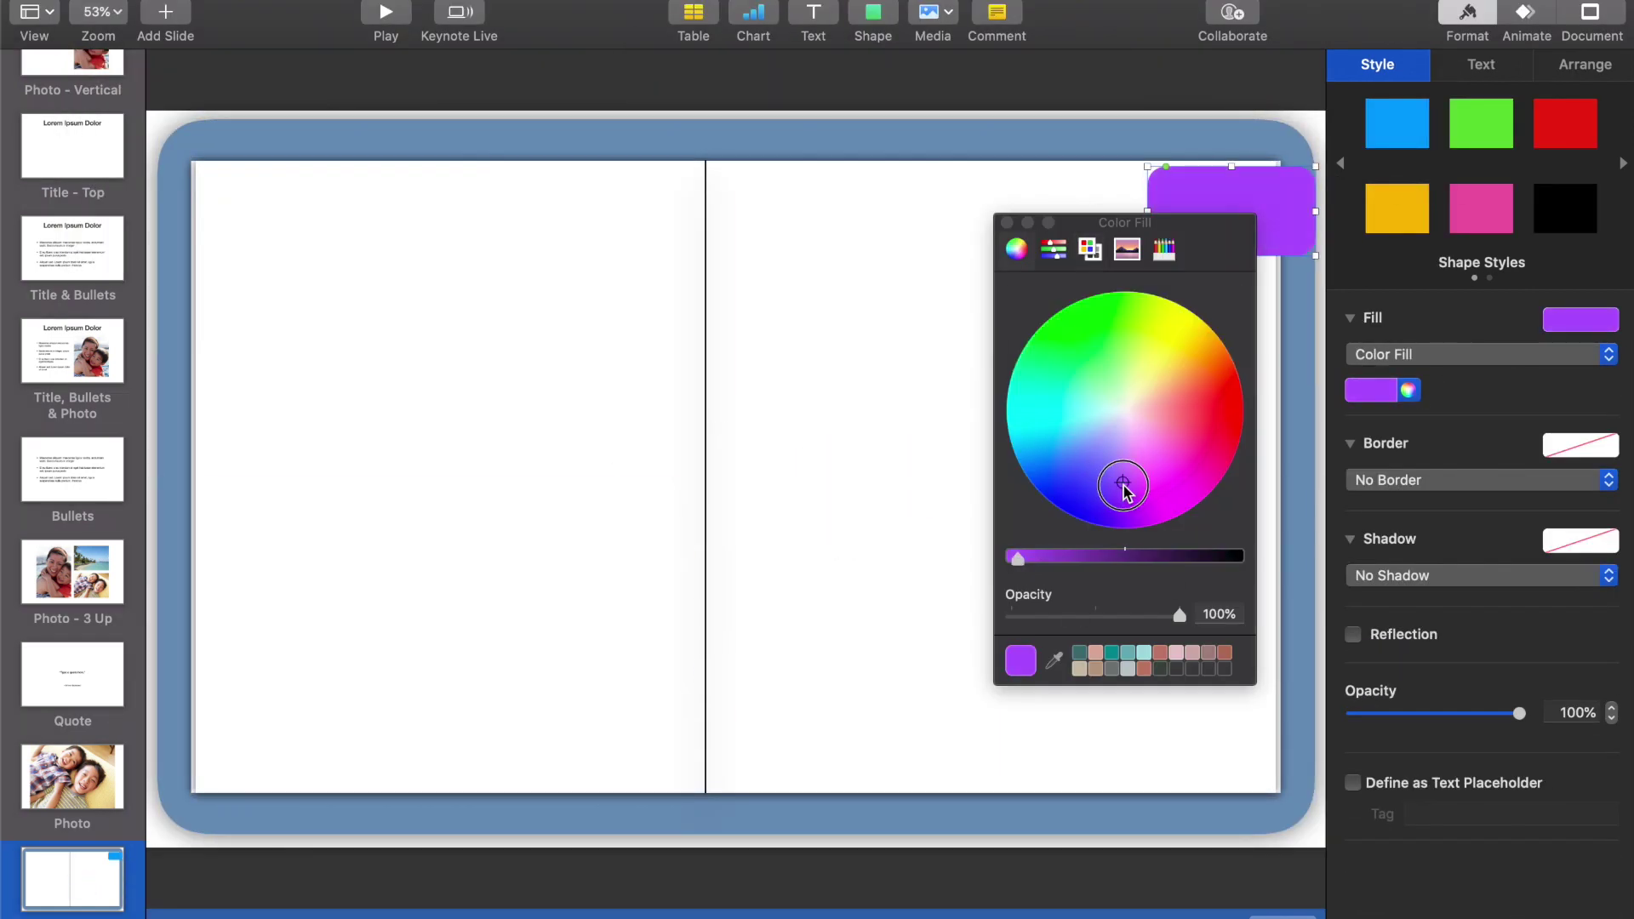
pyautogui.moveTo(1123, 485); pyautogui.dragTo(1123, 437)
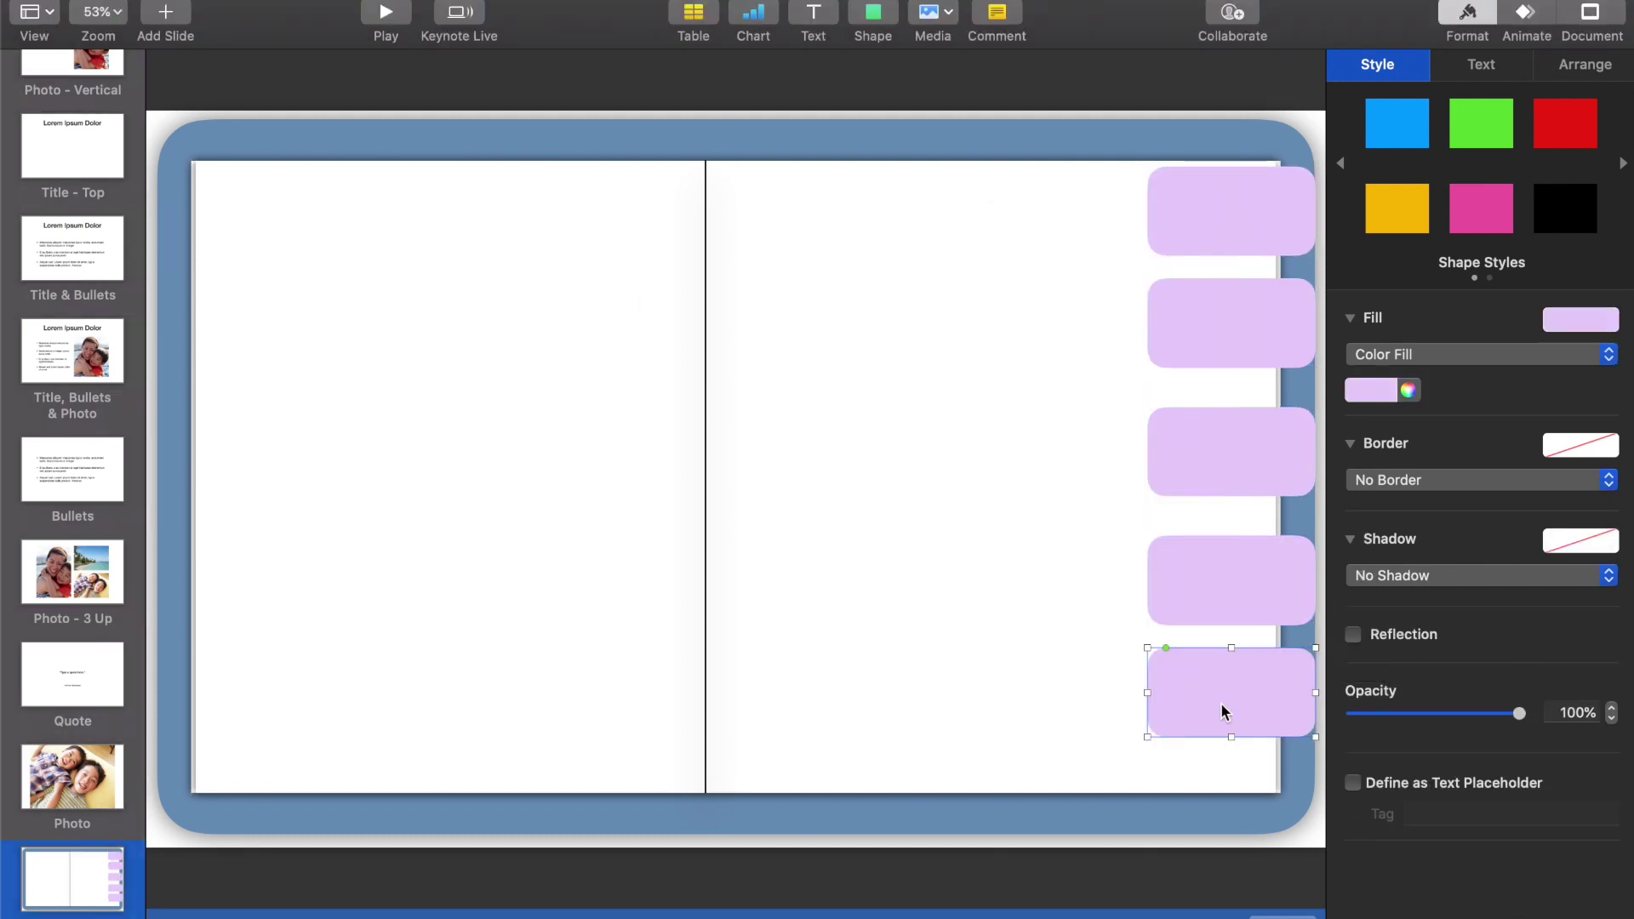
# Line the tab copies down the right edge and send them behind the white page.
pyautogui.moveTo(1234, 469); pyautogui.dragTo(1234, 426)
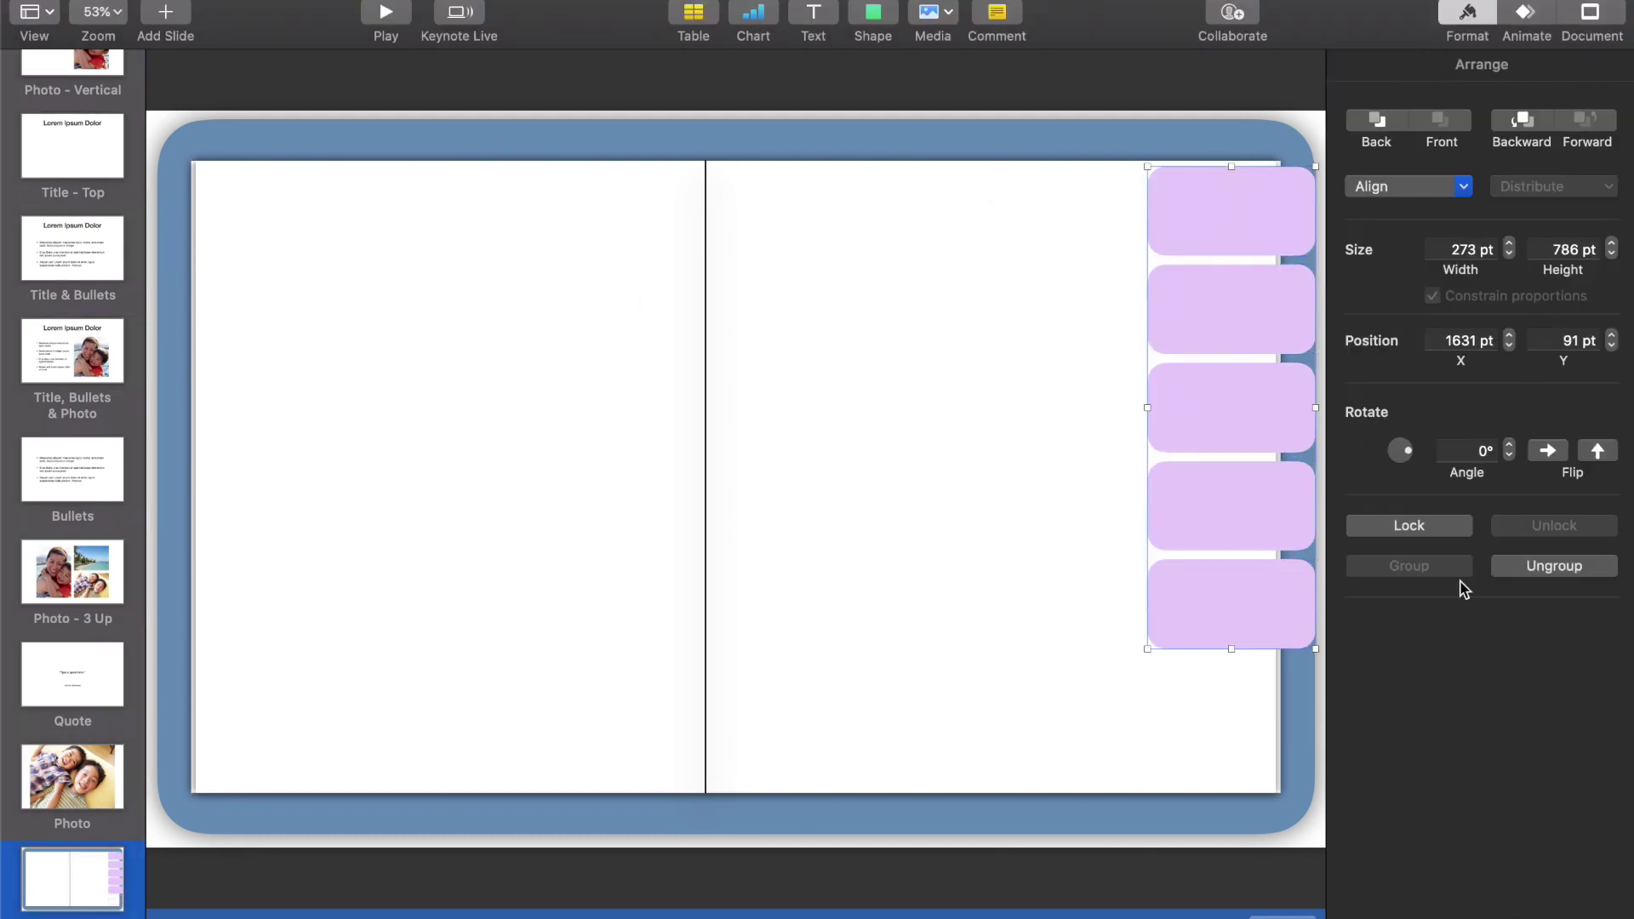
pyautogui.moveTo(1269, 700); pyautogui.dragTo(1215, 700)
pyautogui.press('super+shift+b')
pyautogui.click(1092, 147)
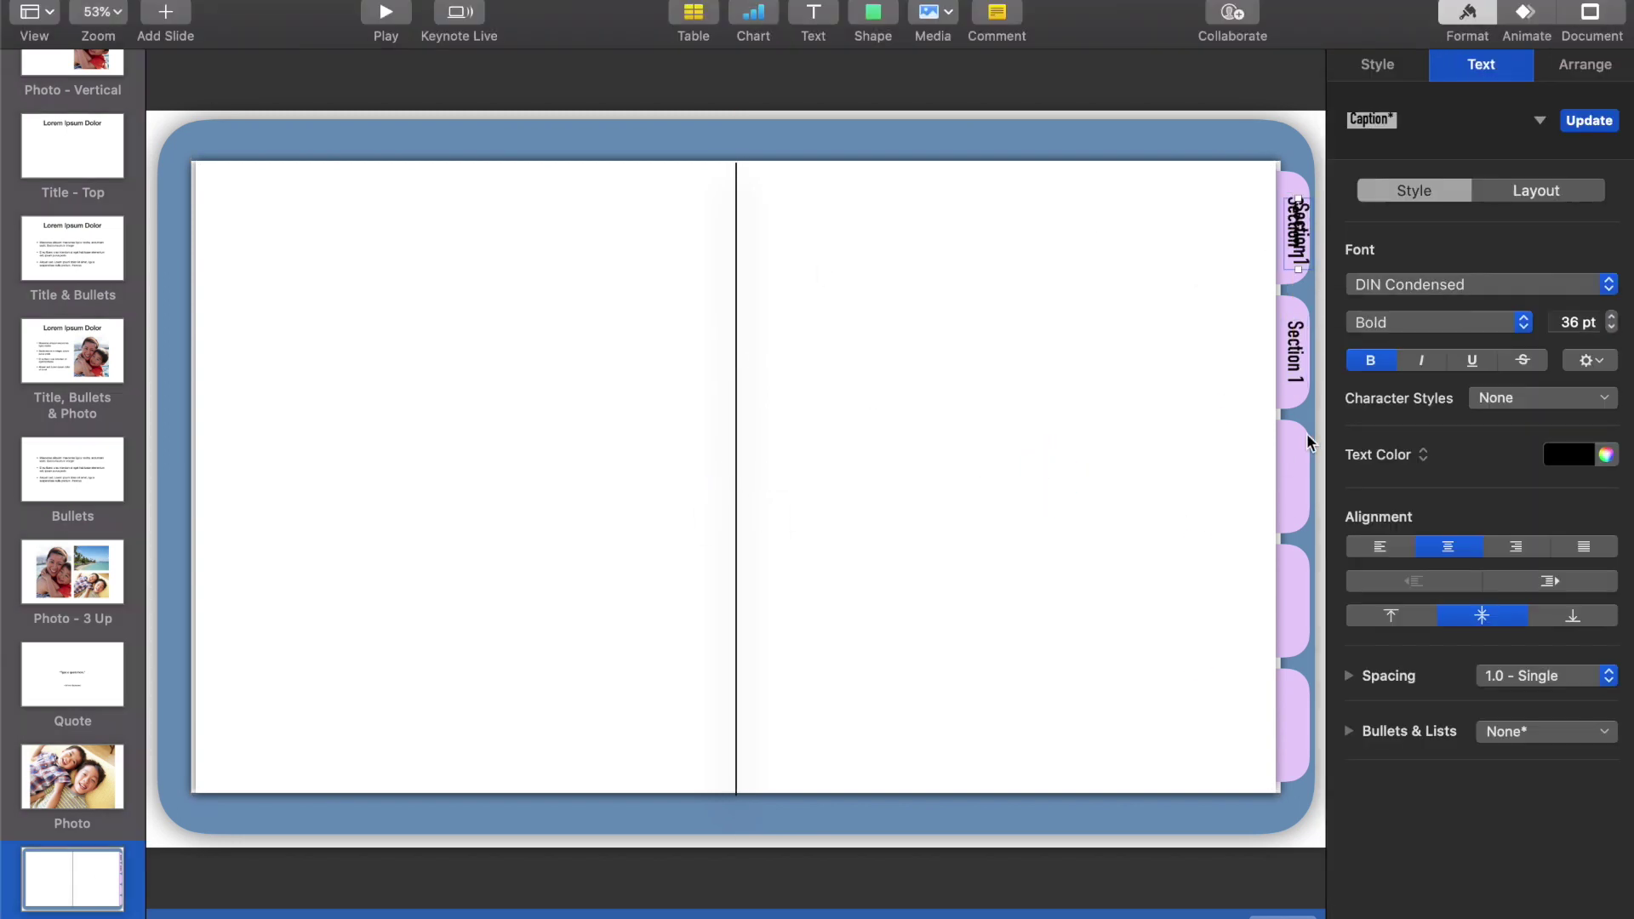
# Edit the tab labels to read Section 1 through Section 5.
pyautogui.click(1293, 257)
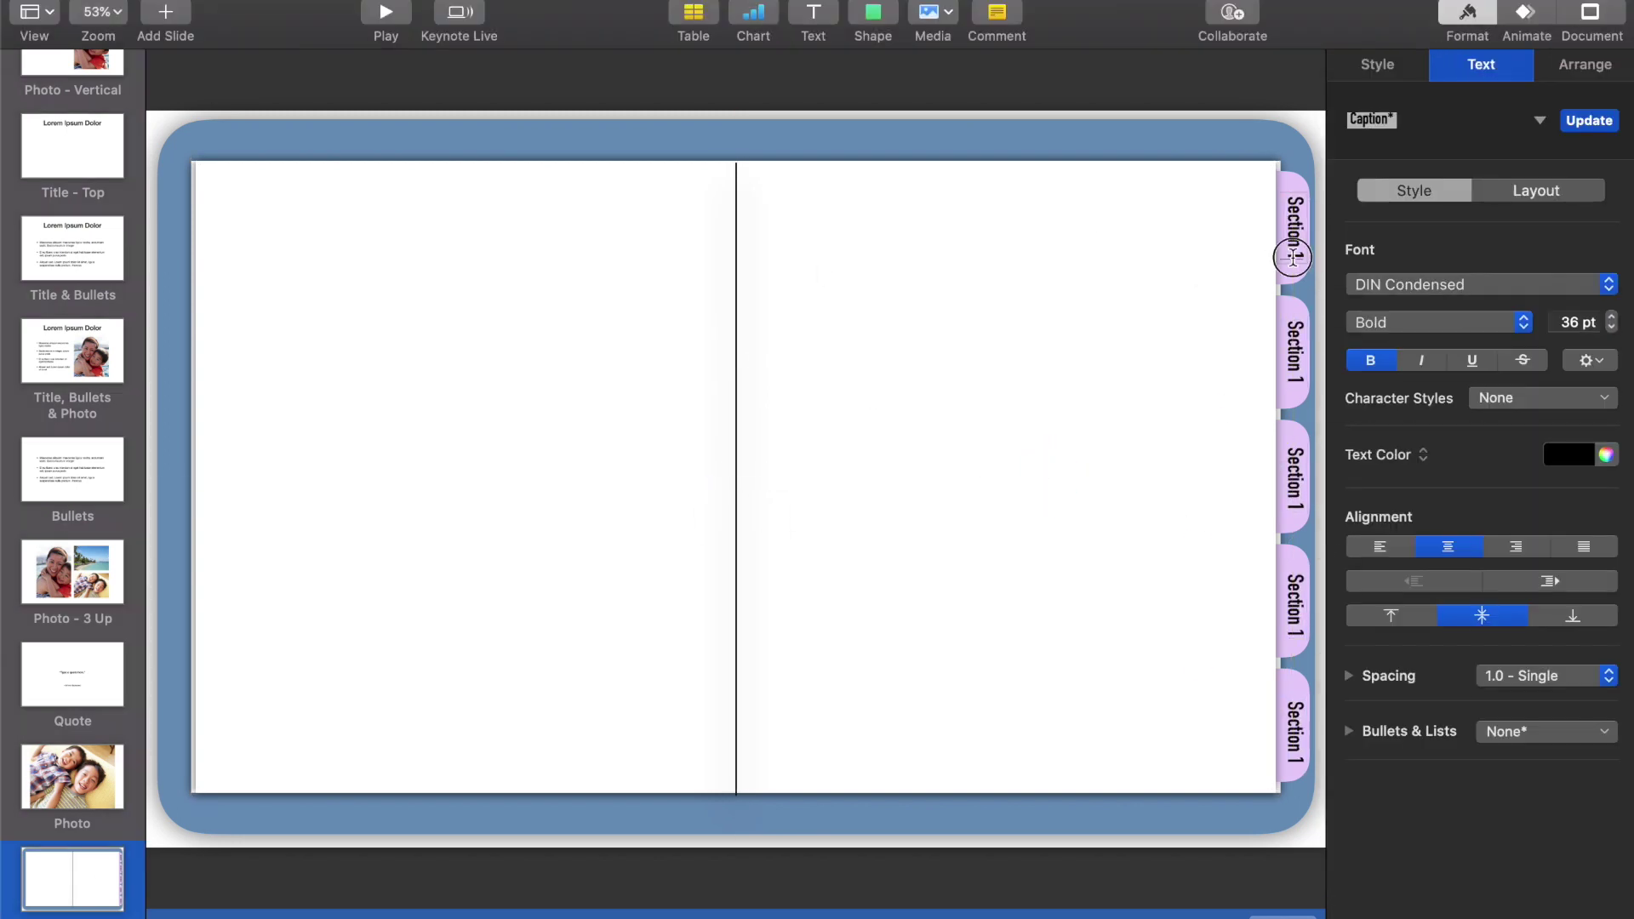
pyautogui.write('5')
pyautogui.click(1077, 393)
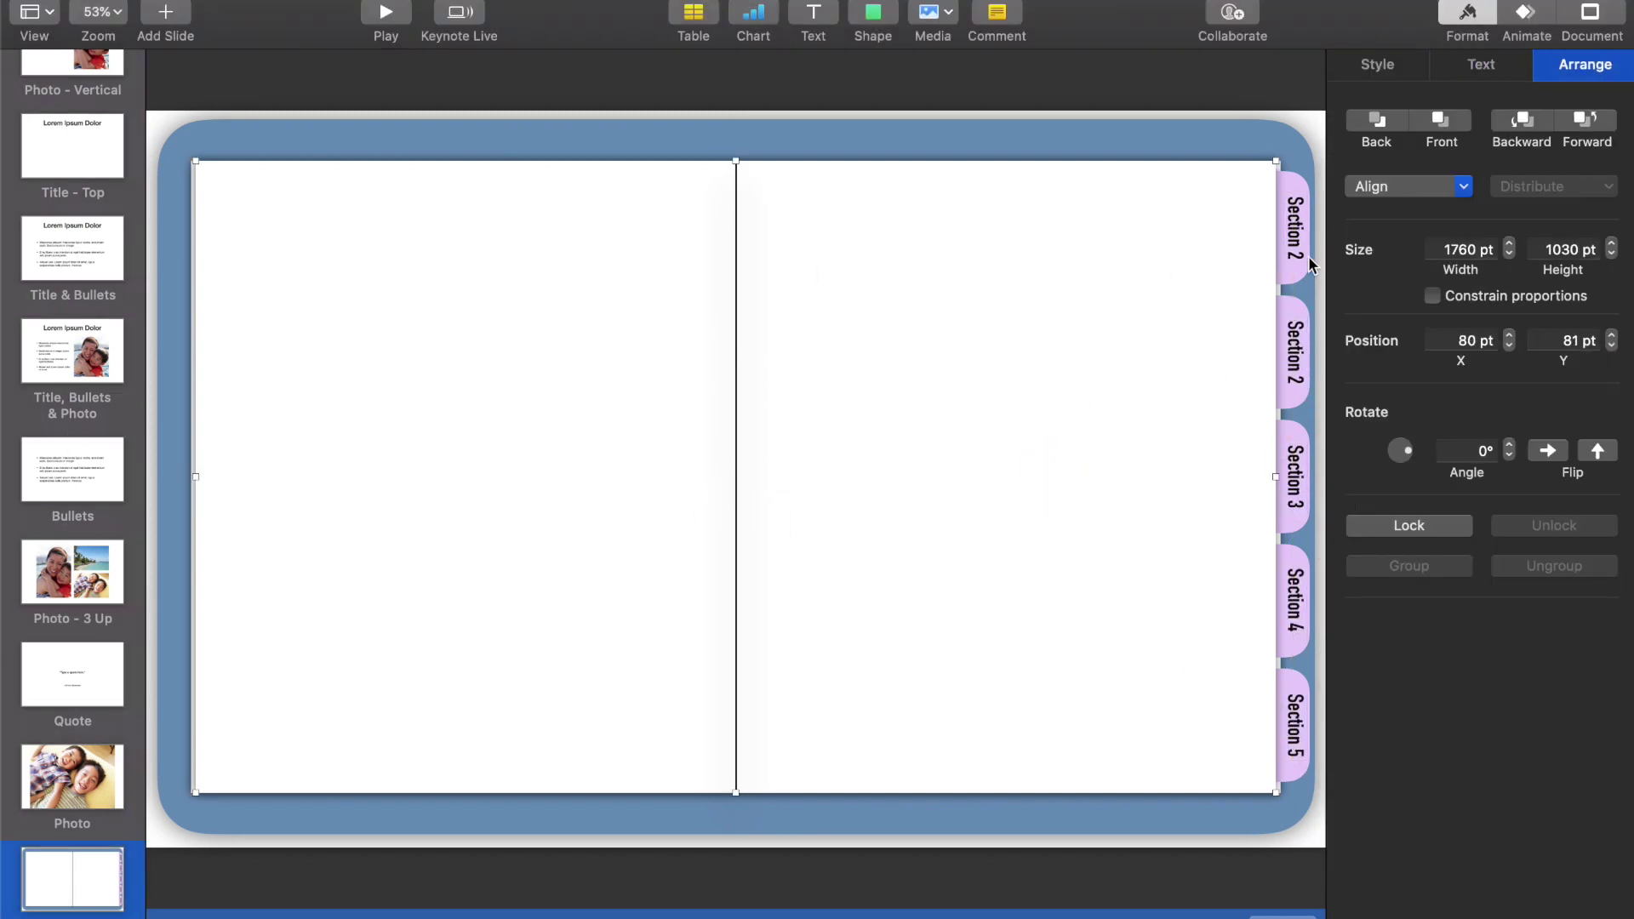
pyautogui.click(1296, 253)
pyautogui.click(1295, 259)
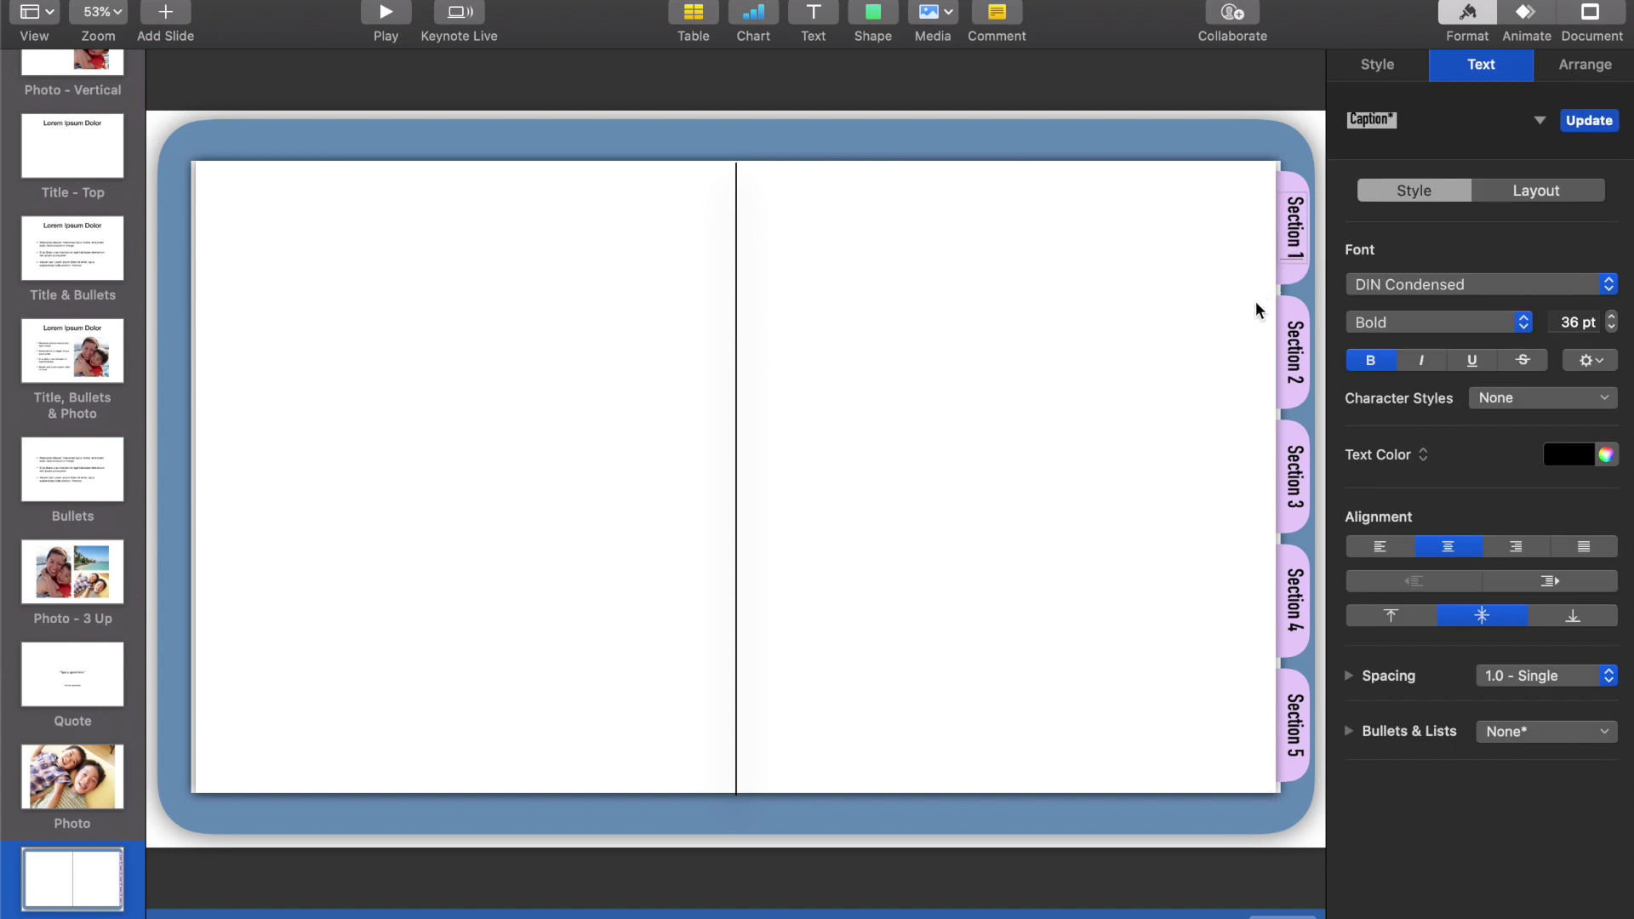
pyautogui.click(1232, 346)
pyautogui.moveTo(1302, 251); pyautogui.dragTo(1299, 251)
pyautogui.scroll(6, 73, 358)
pyautogui.scroll(2, 73, 356)
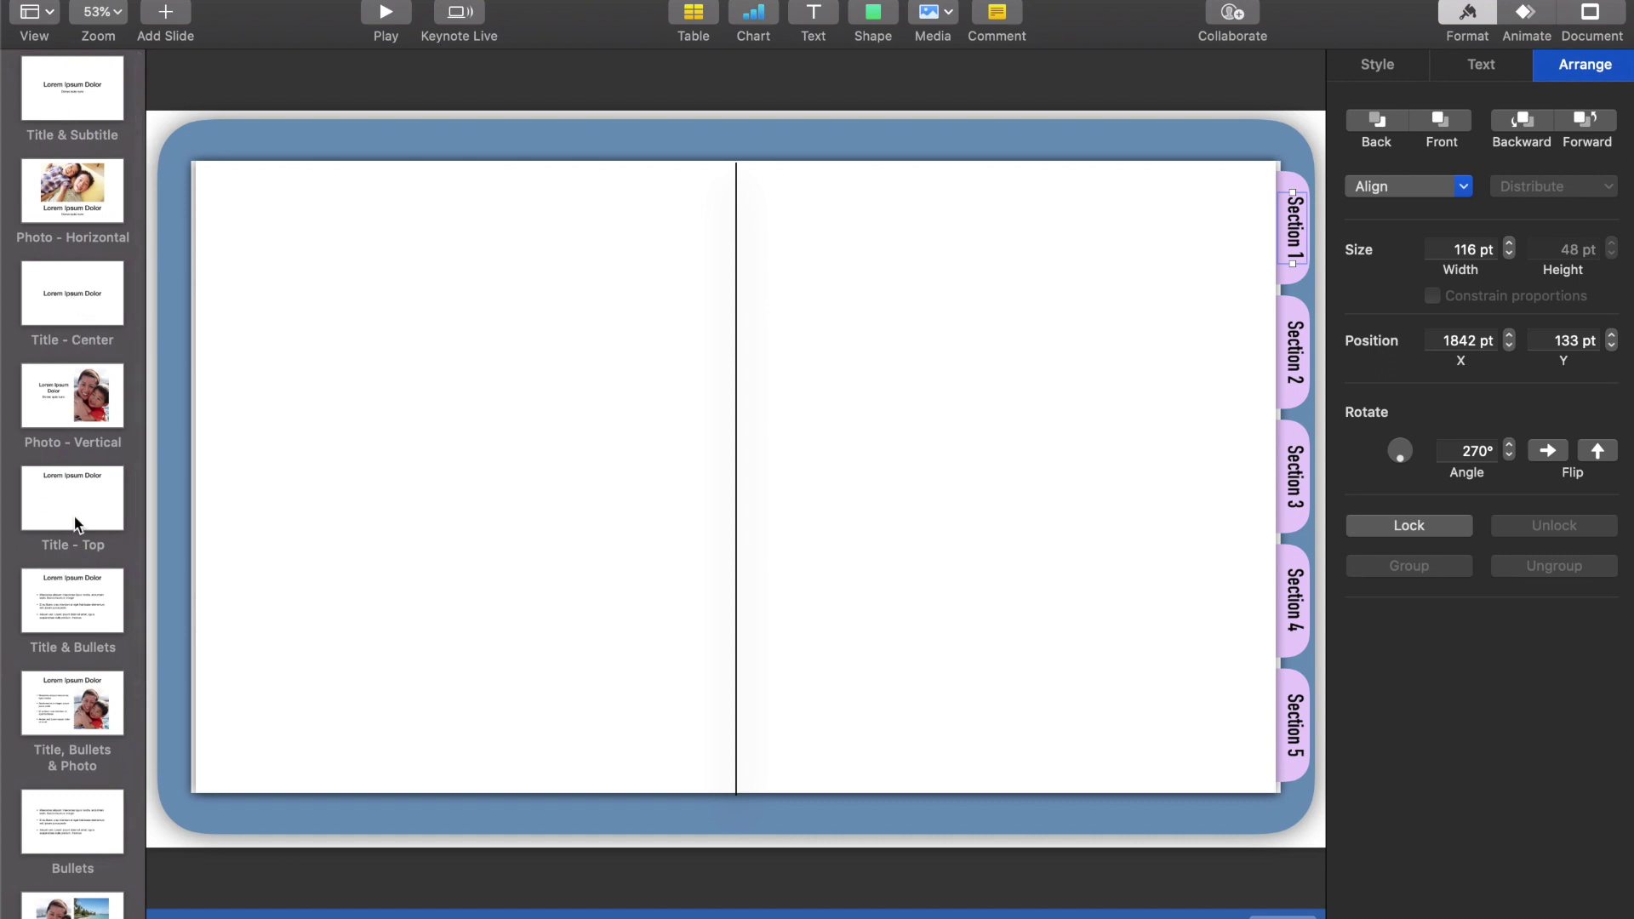
# Copy the whole spread, delete Title & Subtitle's title and body boxes, and paste it there.
pyautogui.click(1313, 844)
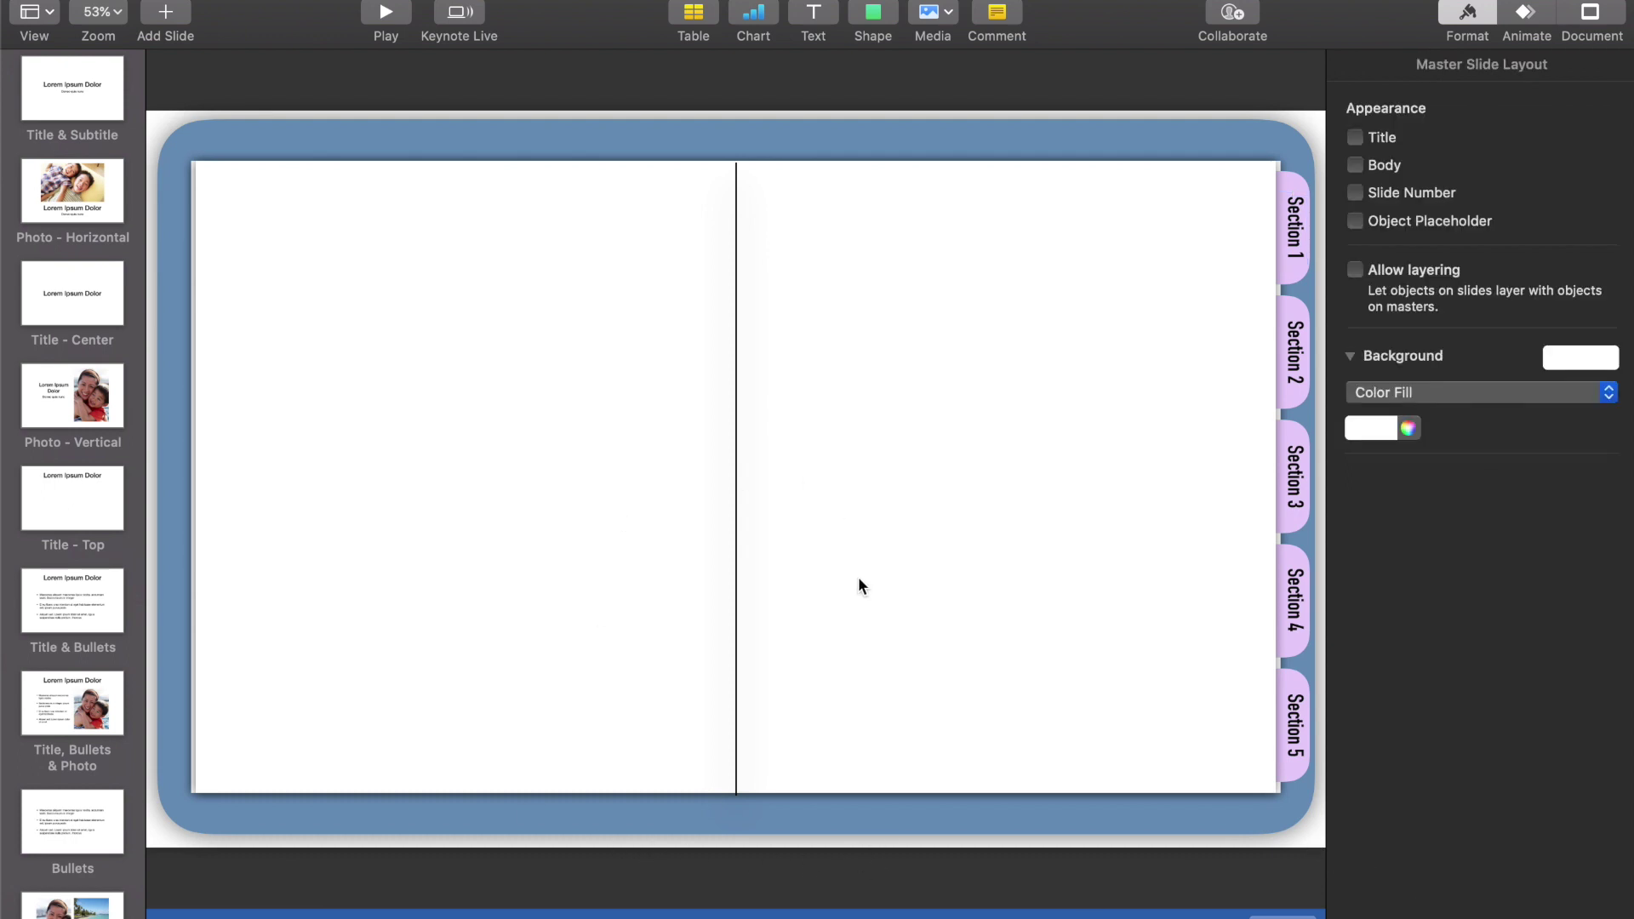
pyautogui.press('super+a')
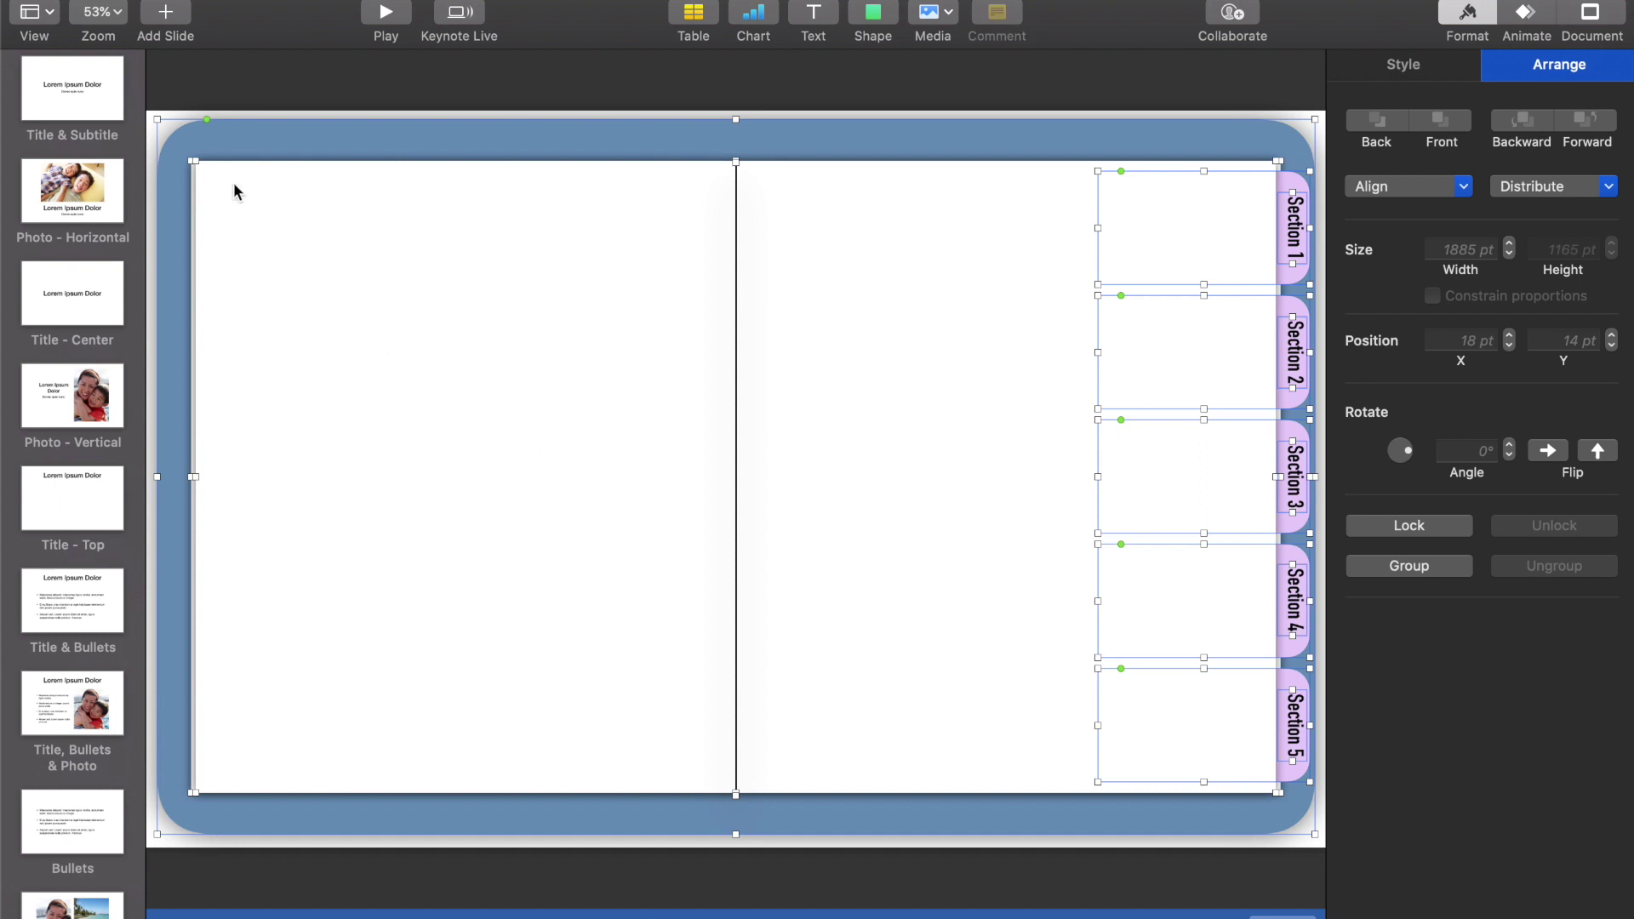
pyautogui.click(85, 90)
pyautogui.click(627, 431)
pyautogui.press('Delete')
pyautogui.click(709, 552)
pyautogui.press('Delete')
pyautogui.press('super+v')
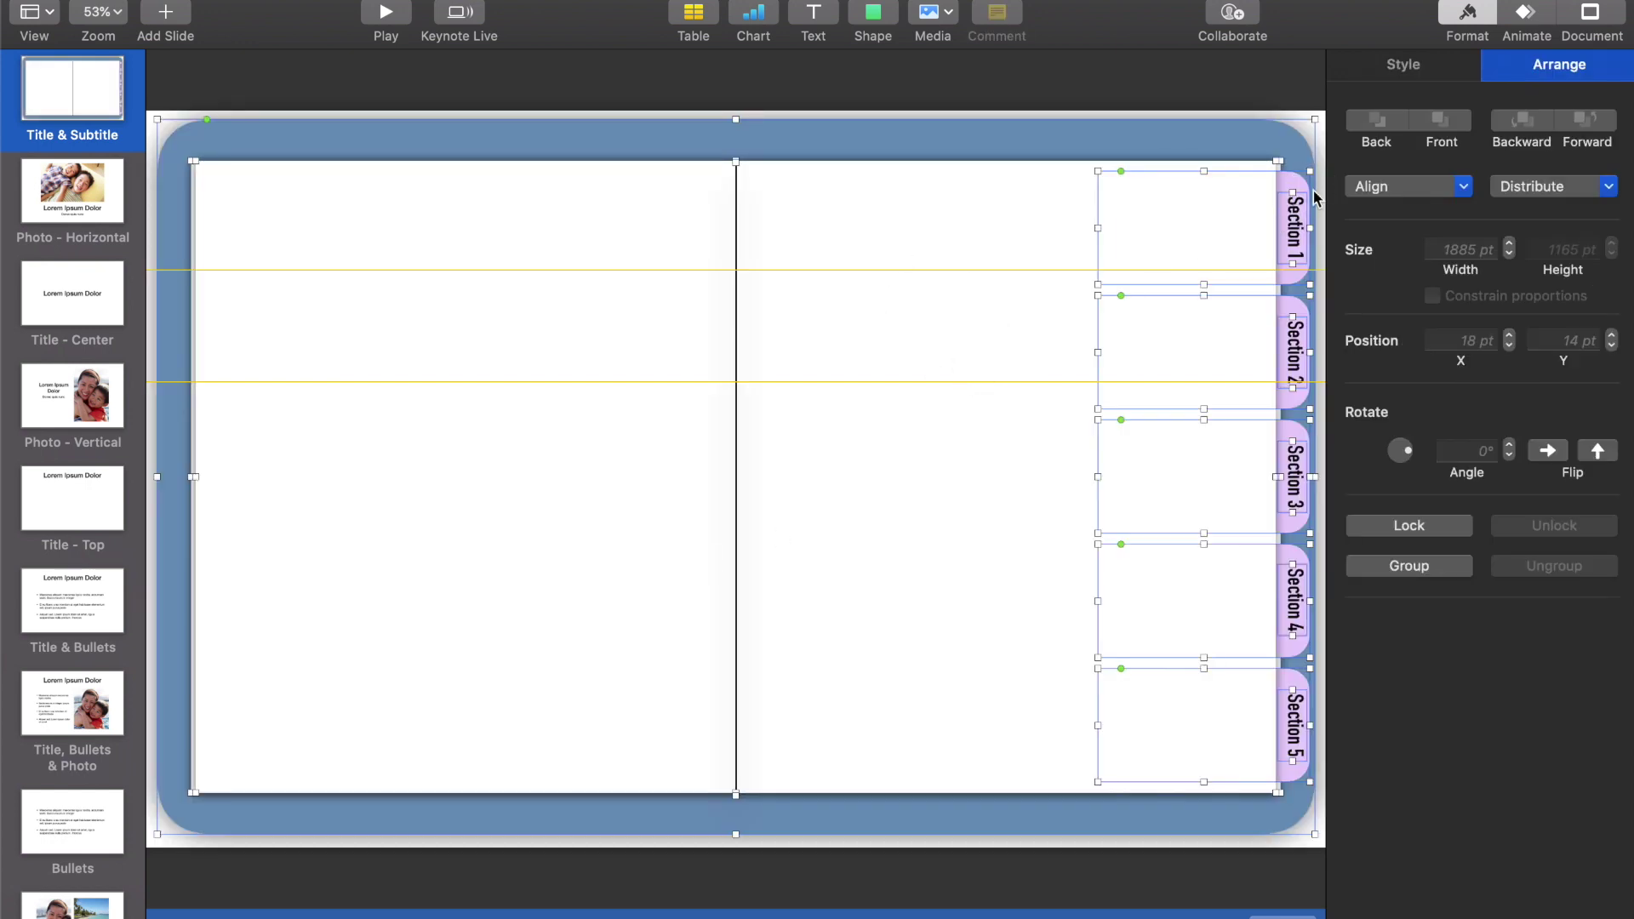
# Move the Section 1 tab and its rotated label to the left page's top edge.
pyautogui.moveTo(1294, 225); pyautogui.dragTo(347, 231)
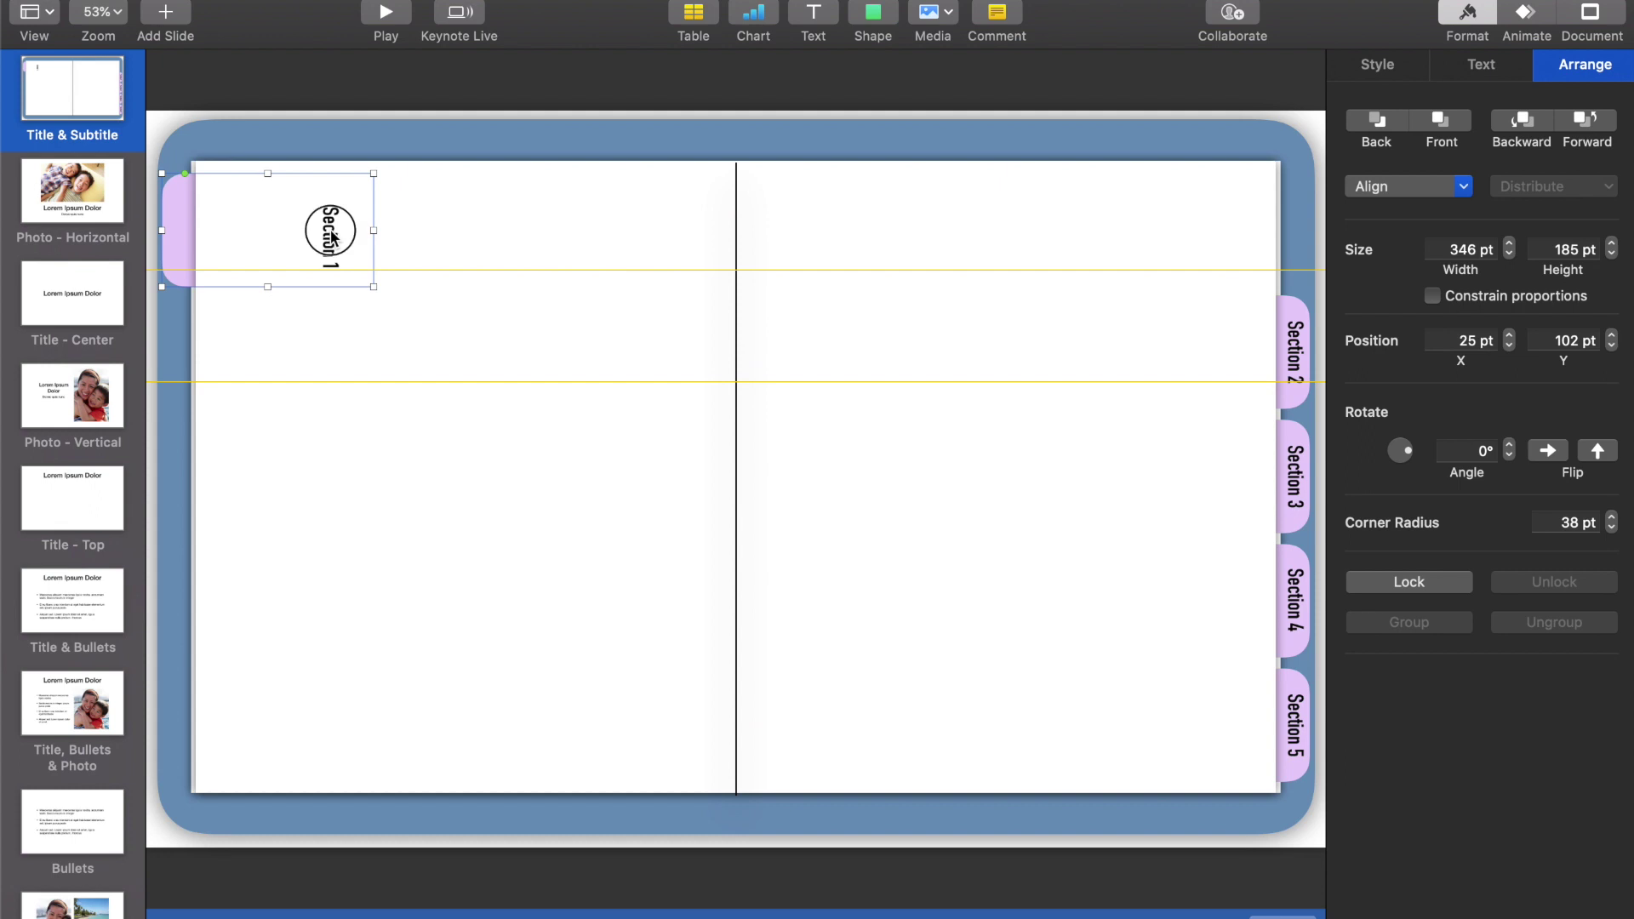
pyautogui.click(332, 239)
pyautogui.click(1460, 455)
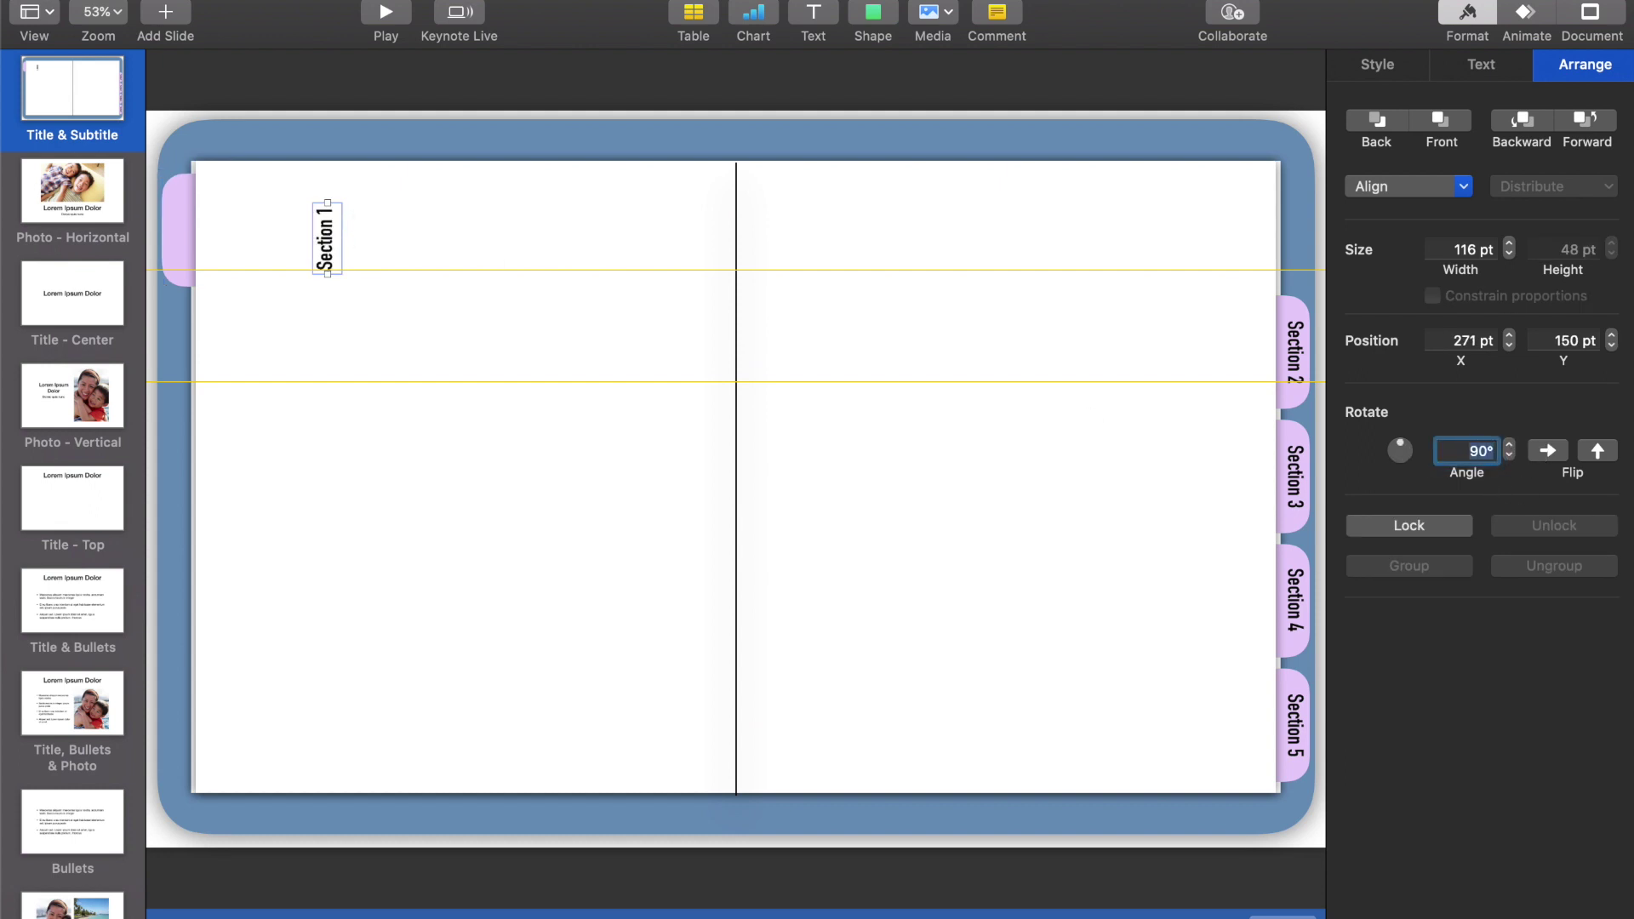
pyautogui.moveTo(317, 232); pyautogui.dragTo(187, 224)
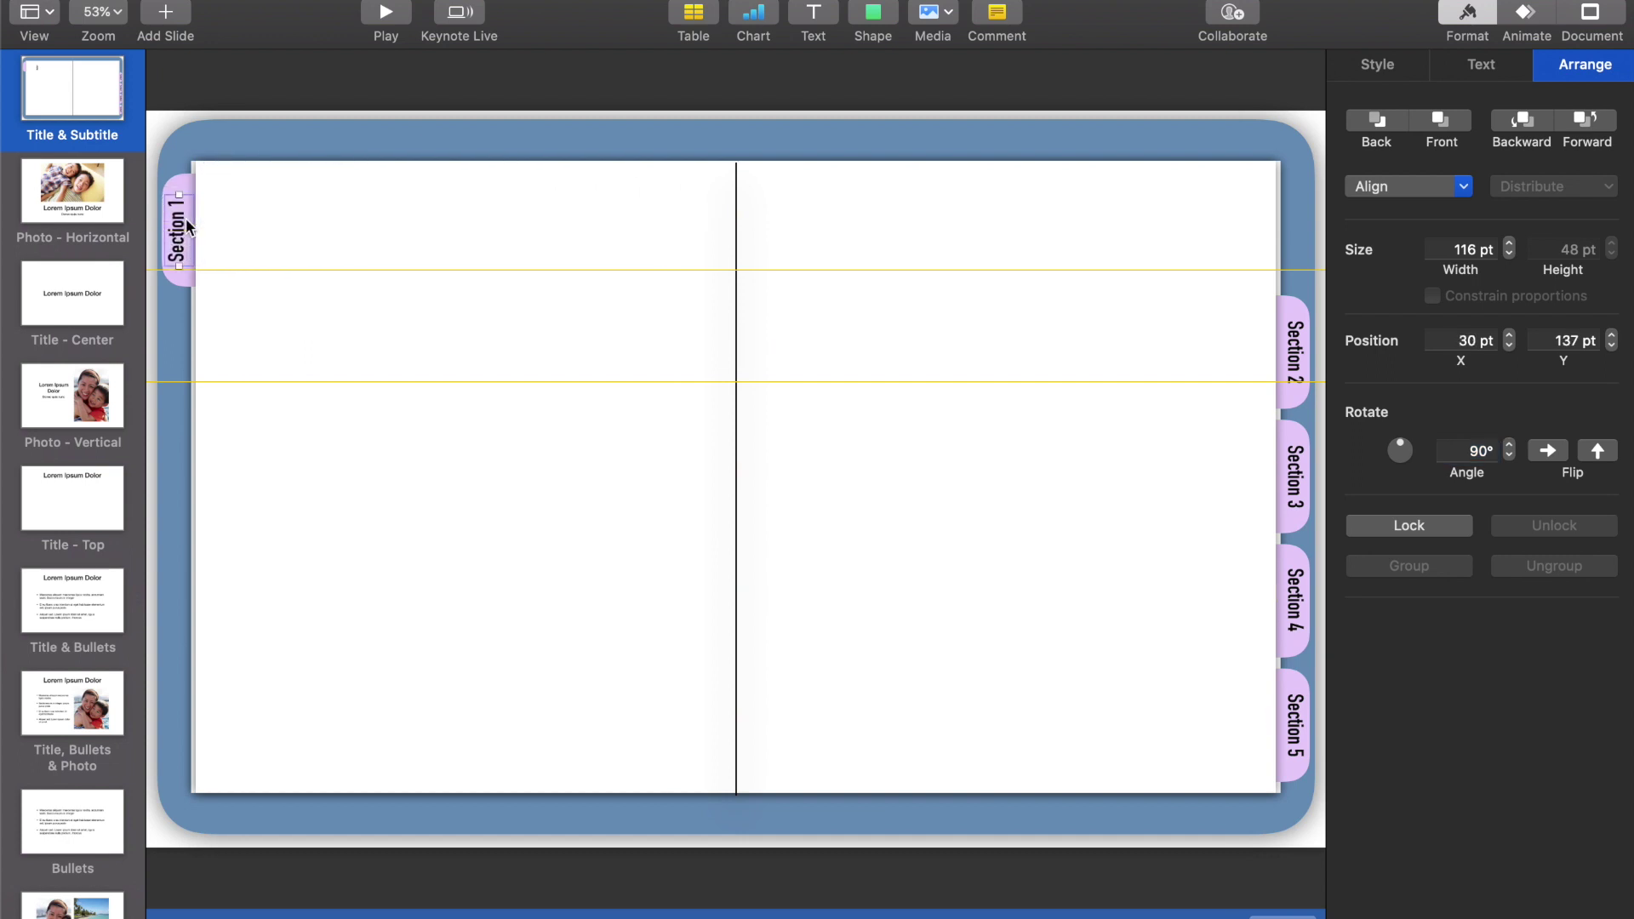
# Darken the Section 1 tab's fill to a deeper purple using the colour wheel.
pyautogui.click(185, 187)
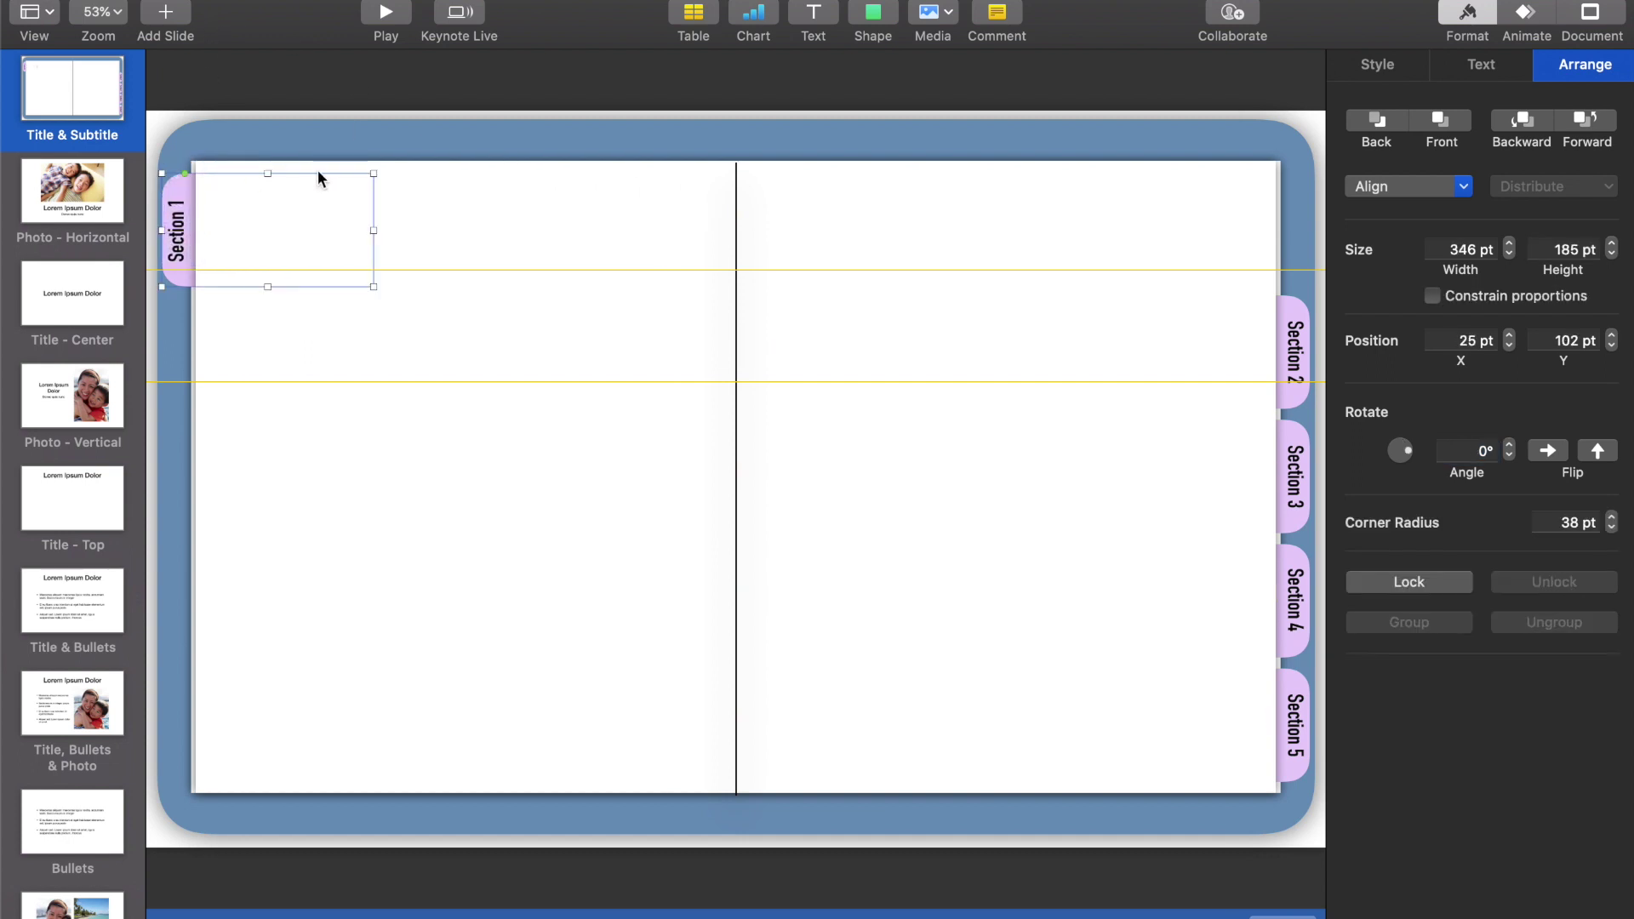
pyautogui.click(1387, 68)
pyautogui.click(1409, 390)
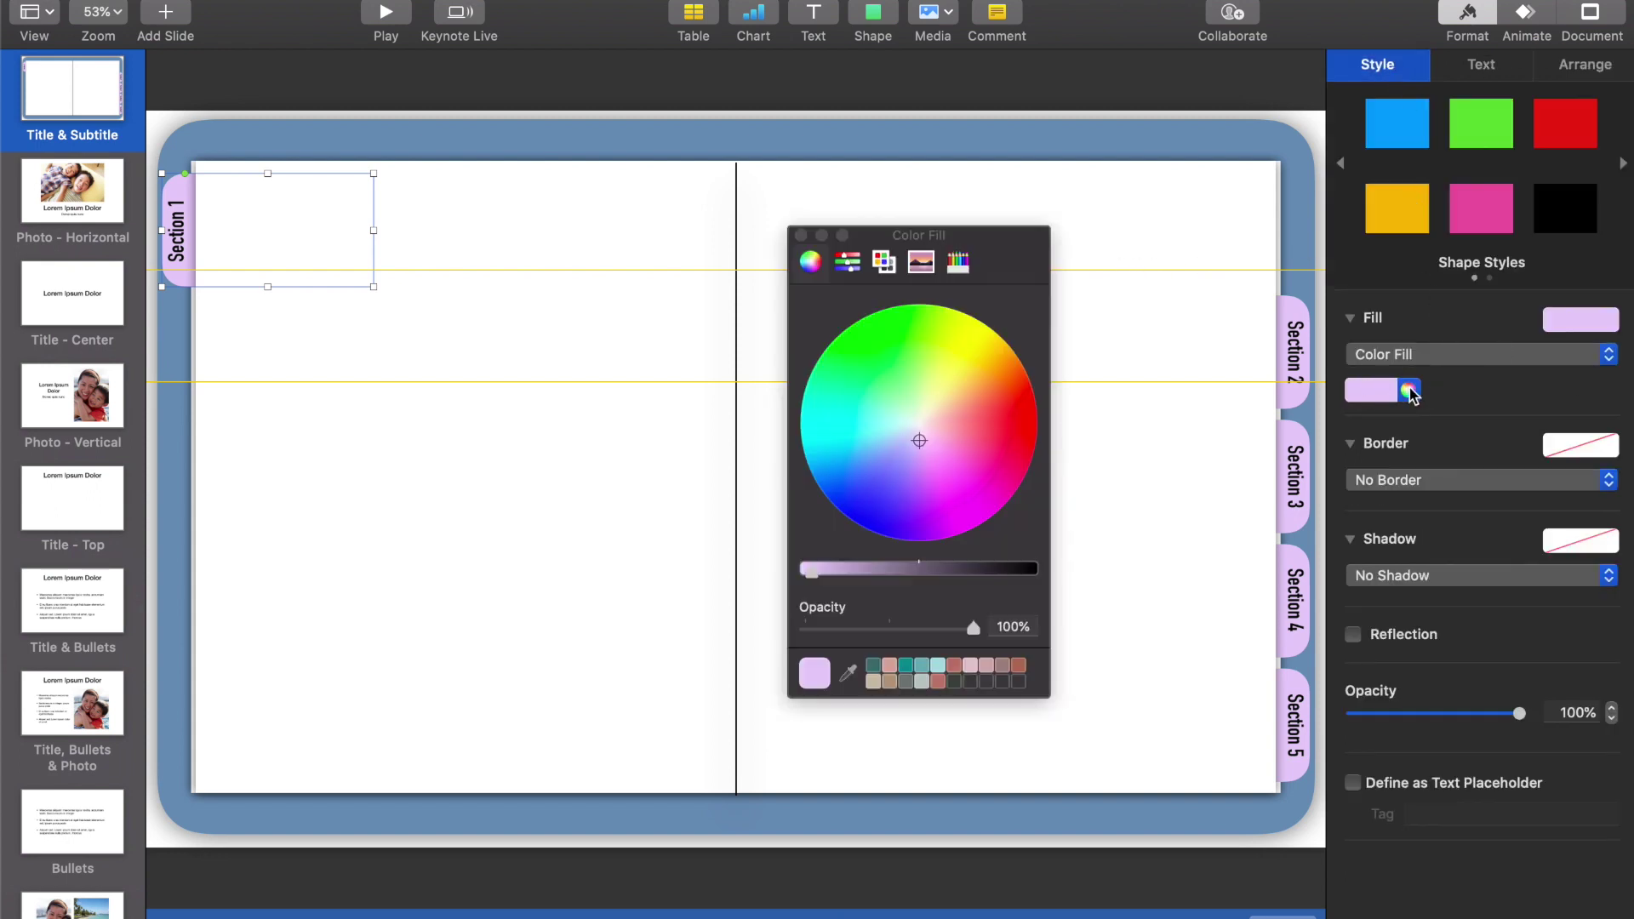
pyautogui.moveTo(819, 581); pyautogui.dragTo(902, 573)
pyautogui.click(182, 226)
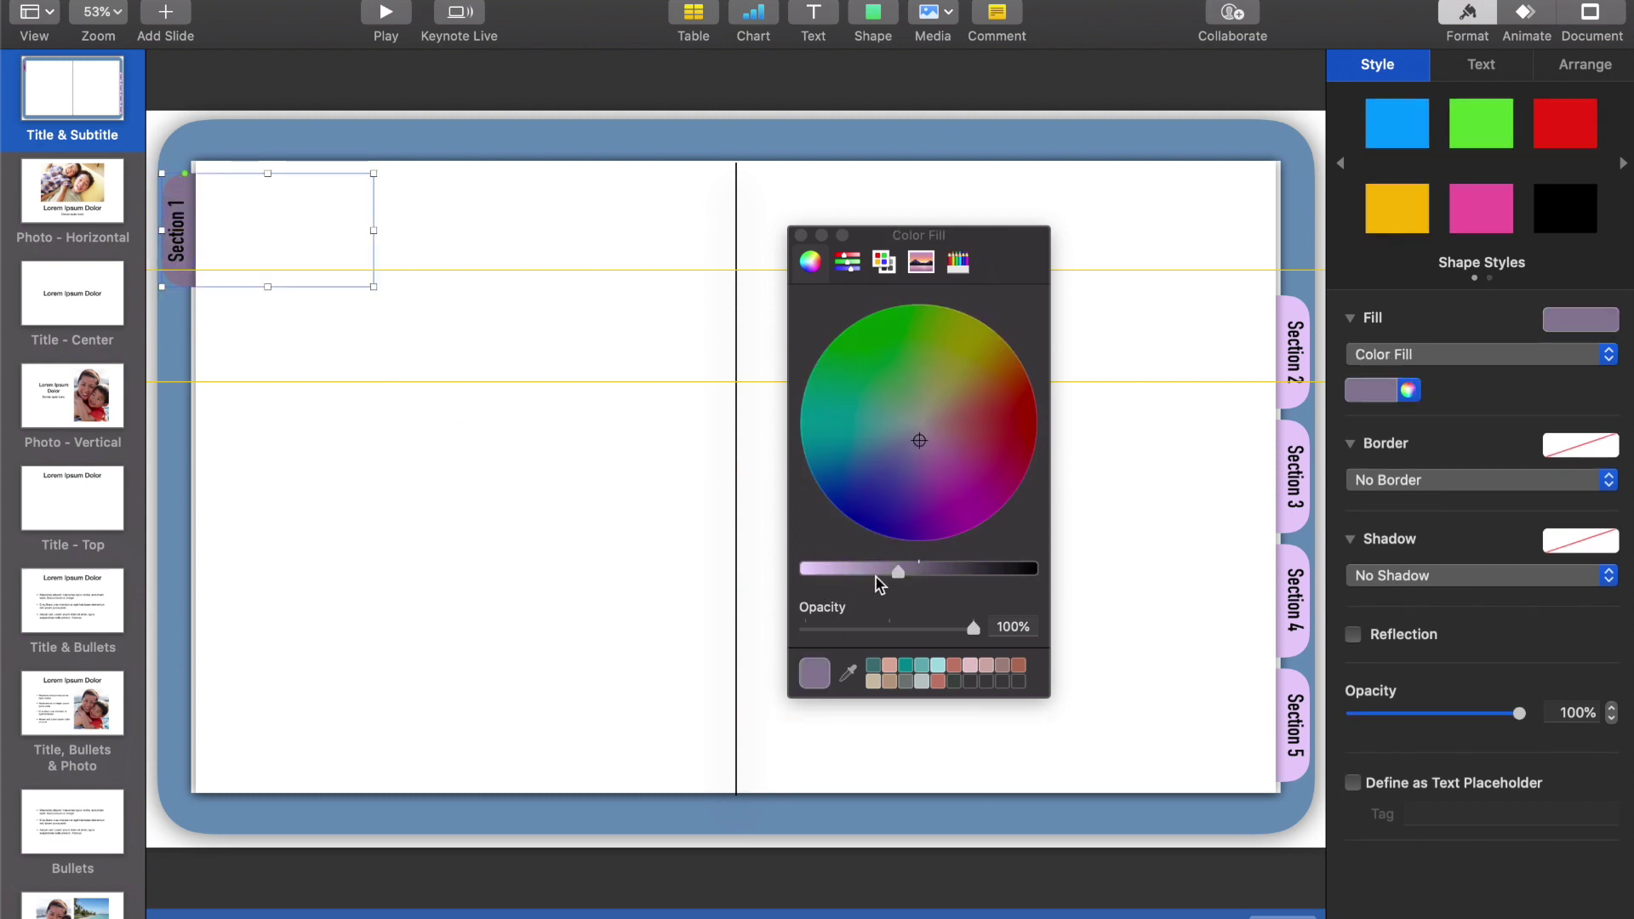
pyautogui.click(474, 731)
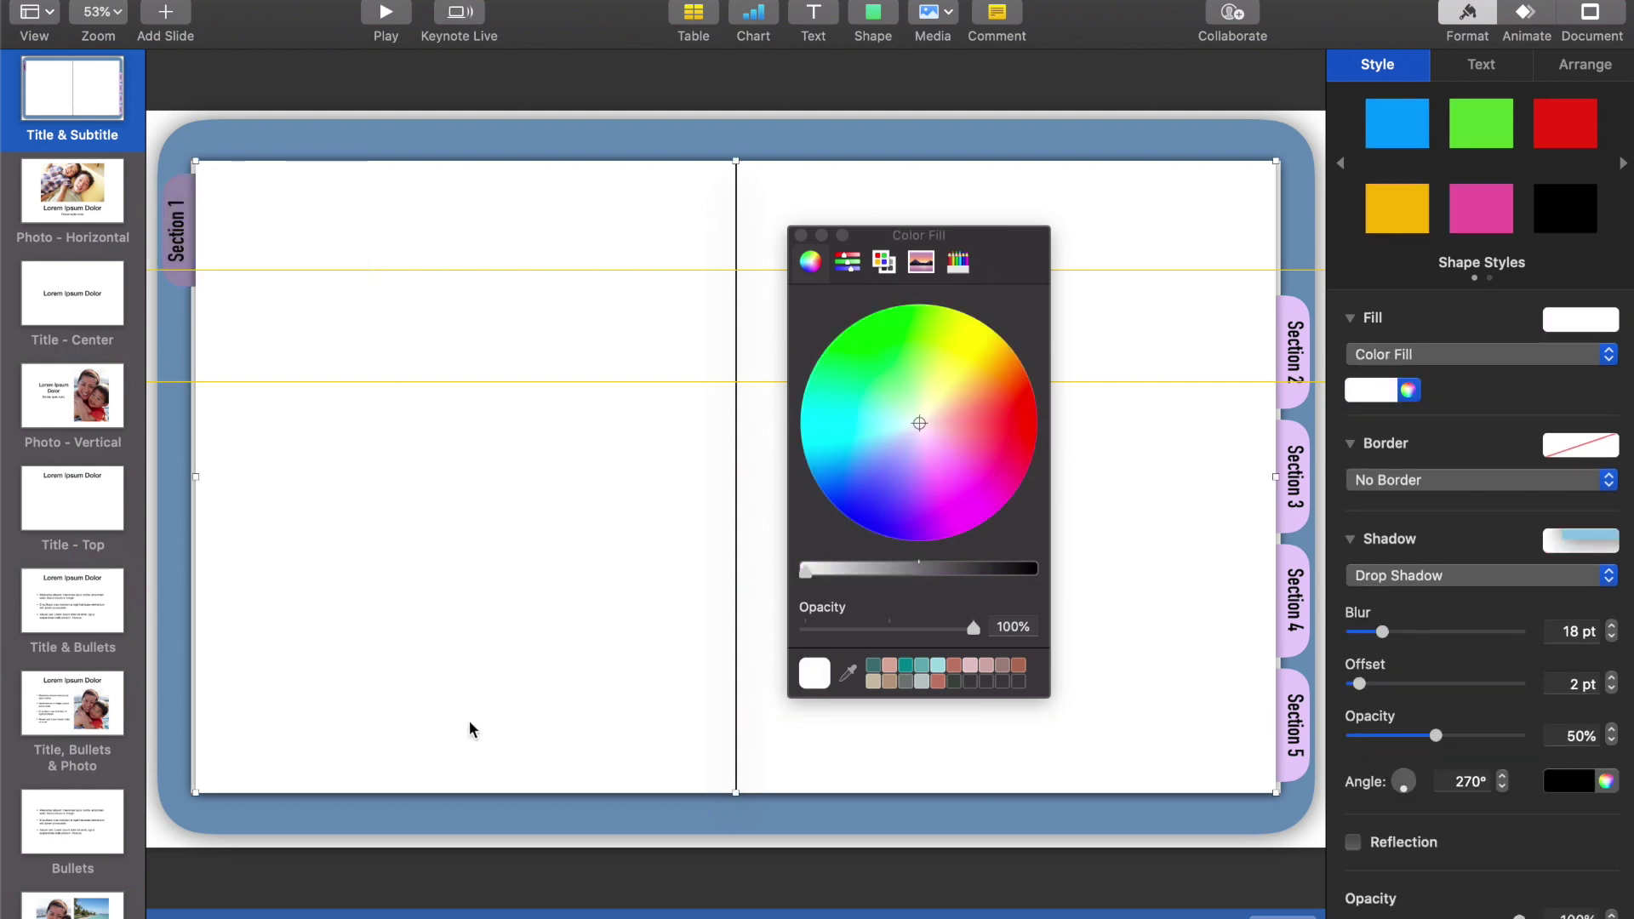
# Delete the photo placeholder from the Photo - Horizontal master.
pyautogui.click(68, 186)
pyautogui.click(515, 213)
pyautogui.press('BackSpace')
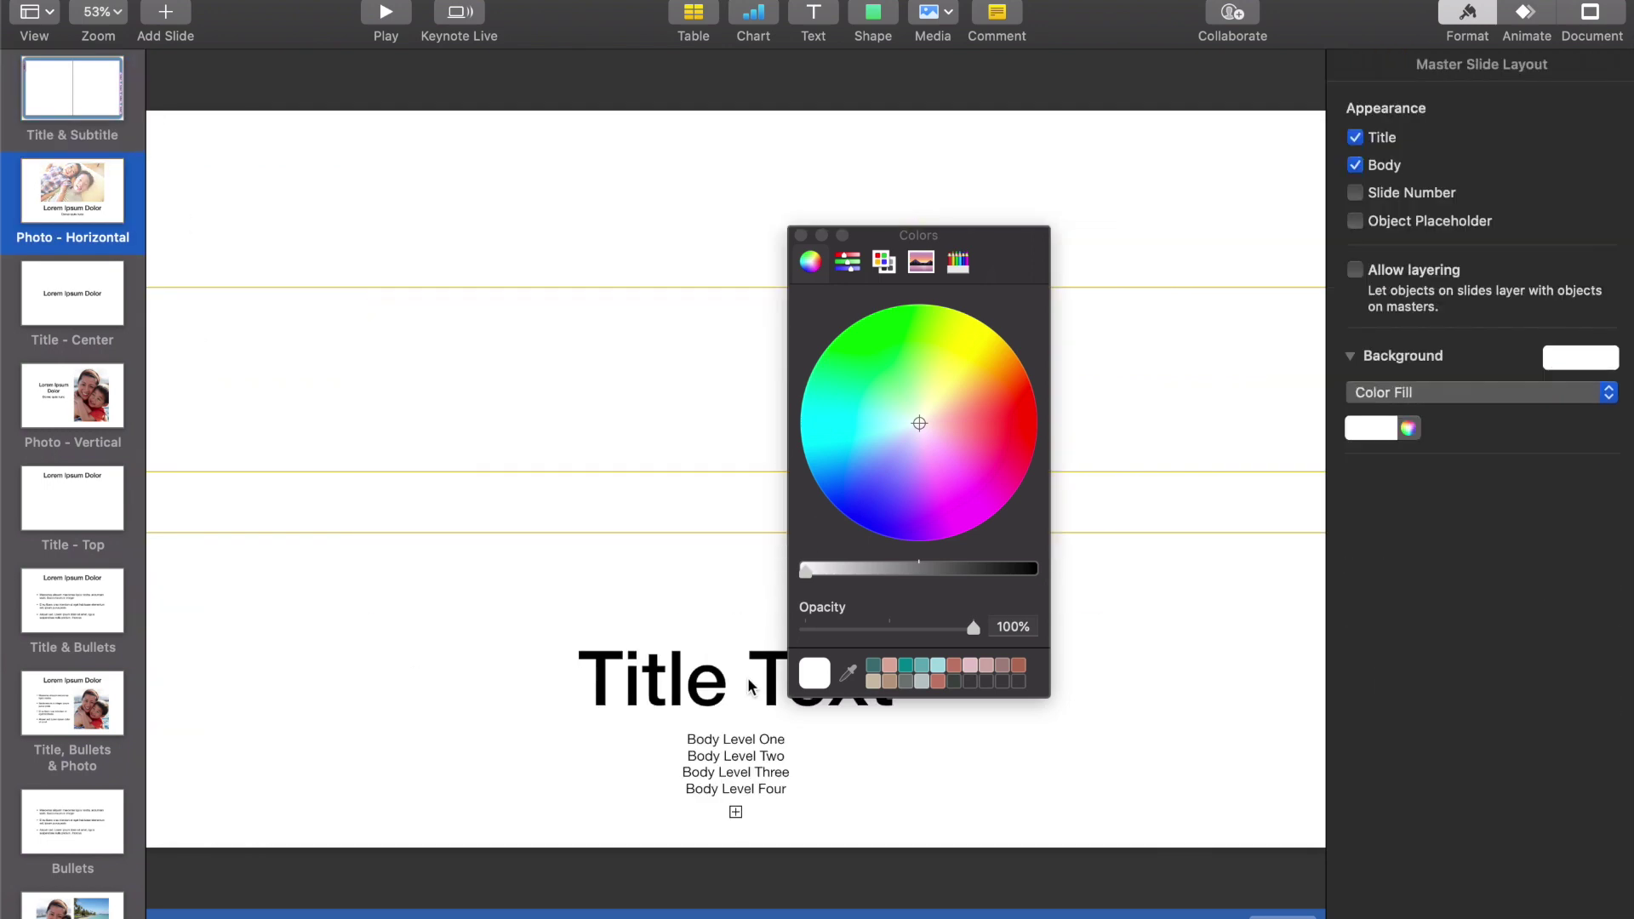
# Delete the title and body boxes and paste the planner spread onto the master.
pyautogui.click(655, 659)
pyautogui.click(801, 235)
pyautogui.press('BackSpace')
pyautogui.click(732, 752)
pyautogui.press('BackSpace')
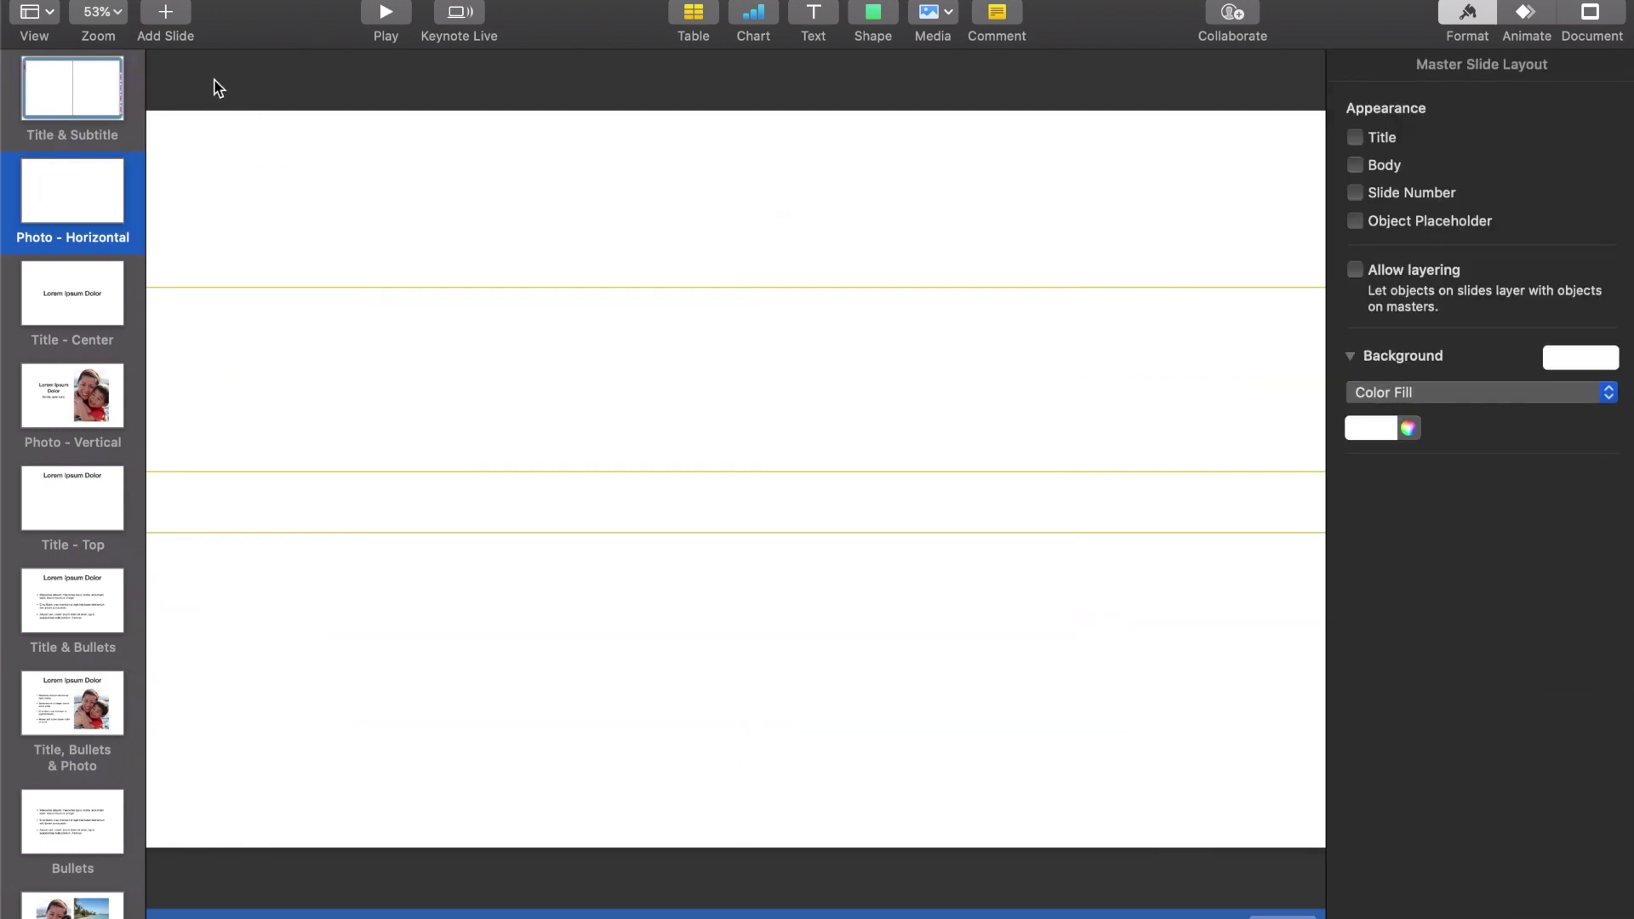
pyautogui.press('super+v')
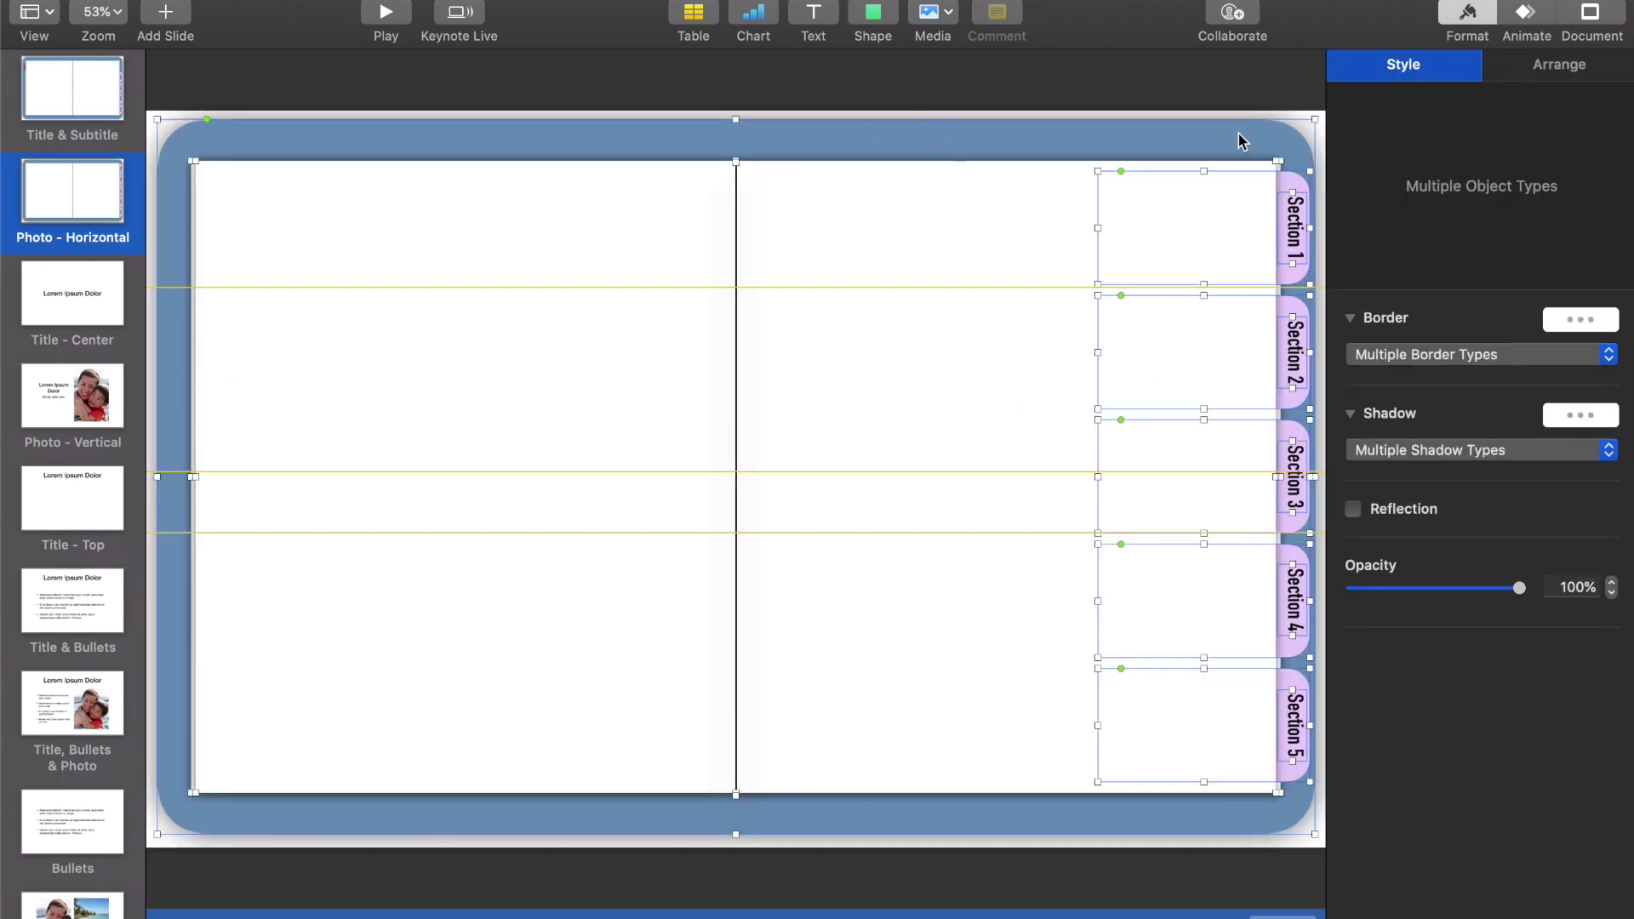
pyautogui.click(1325, 144)
# Move the Section 1 tab and its label to the page's left edge.
pyautogui.moveTo(1296, 215); pyautogui.dragTo(297, 213)
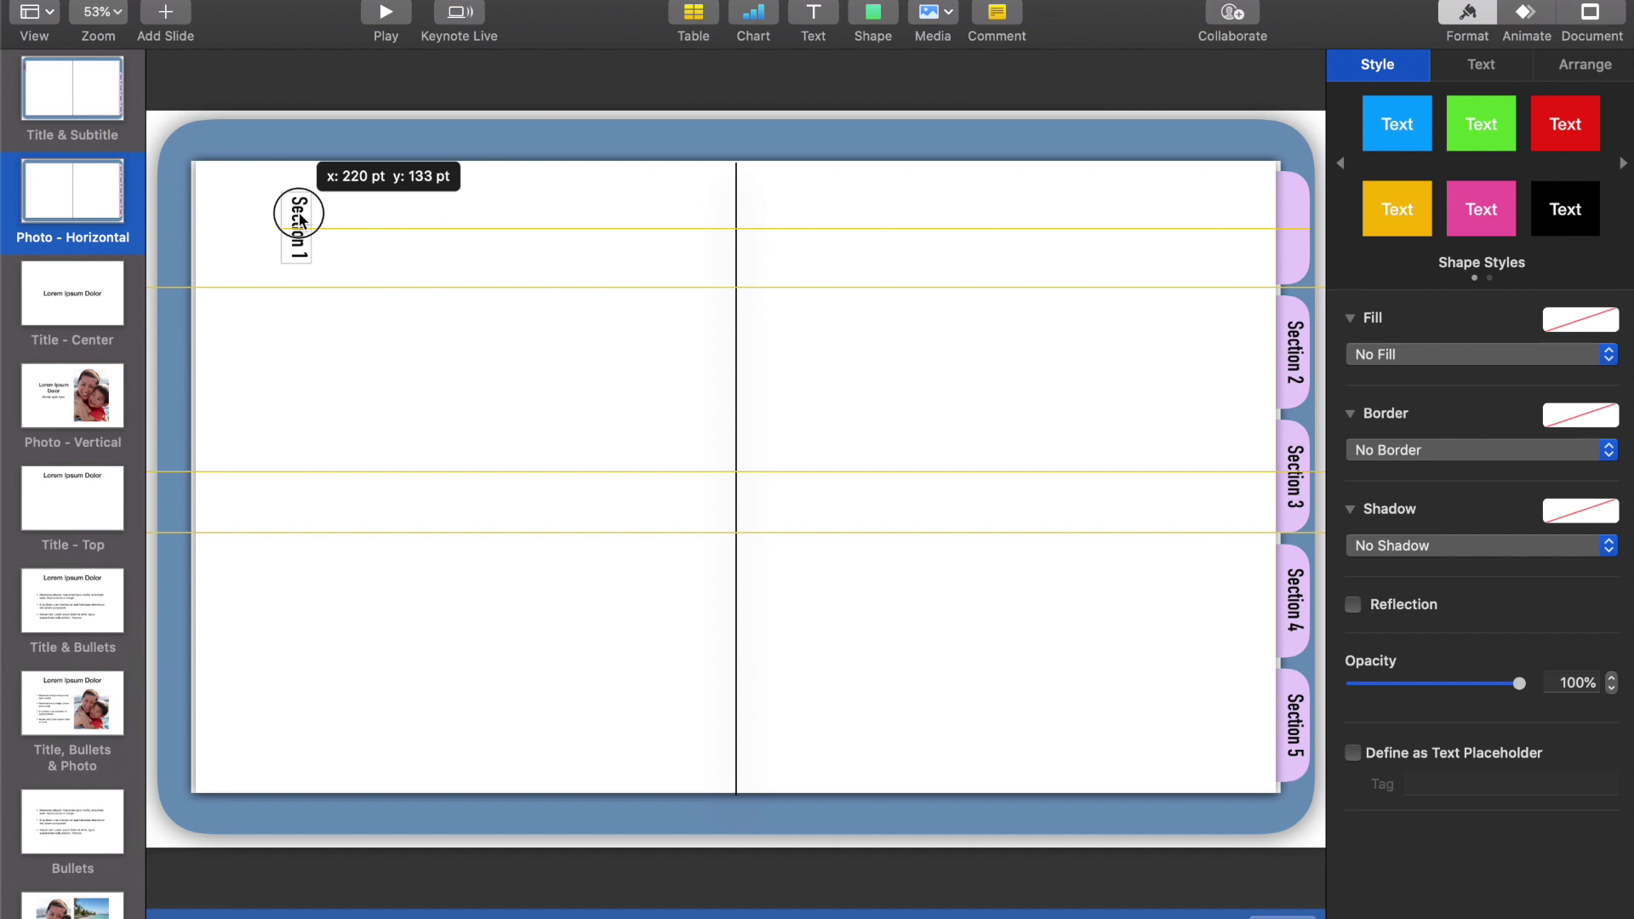
pyautogui.moveTo(1021, 305); pyautogui.dragTo(358, 227)
pyautogui.click(310, 238)
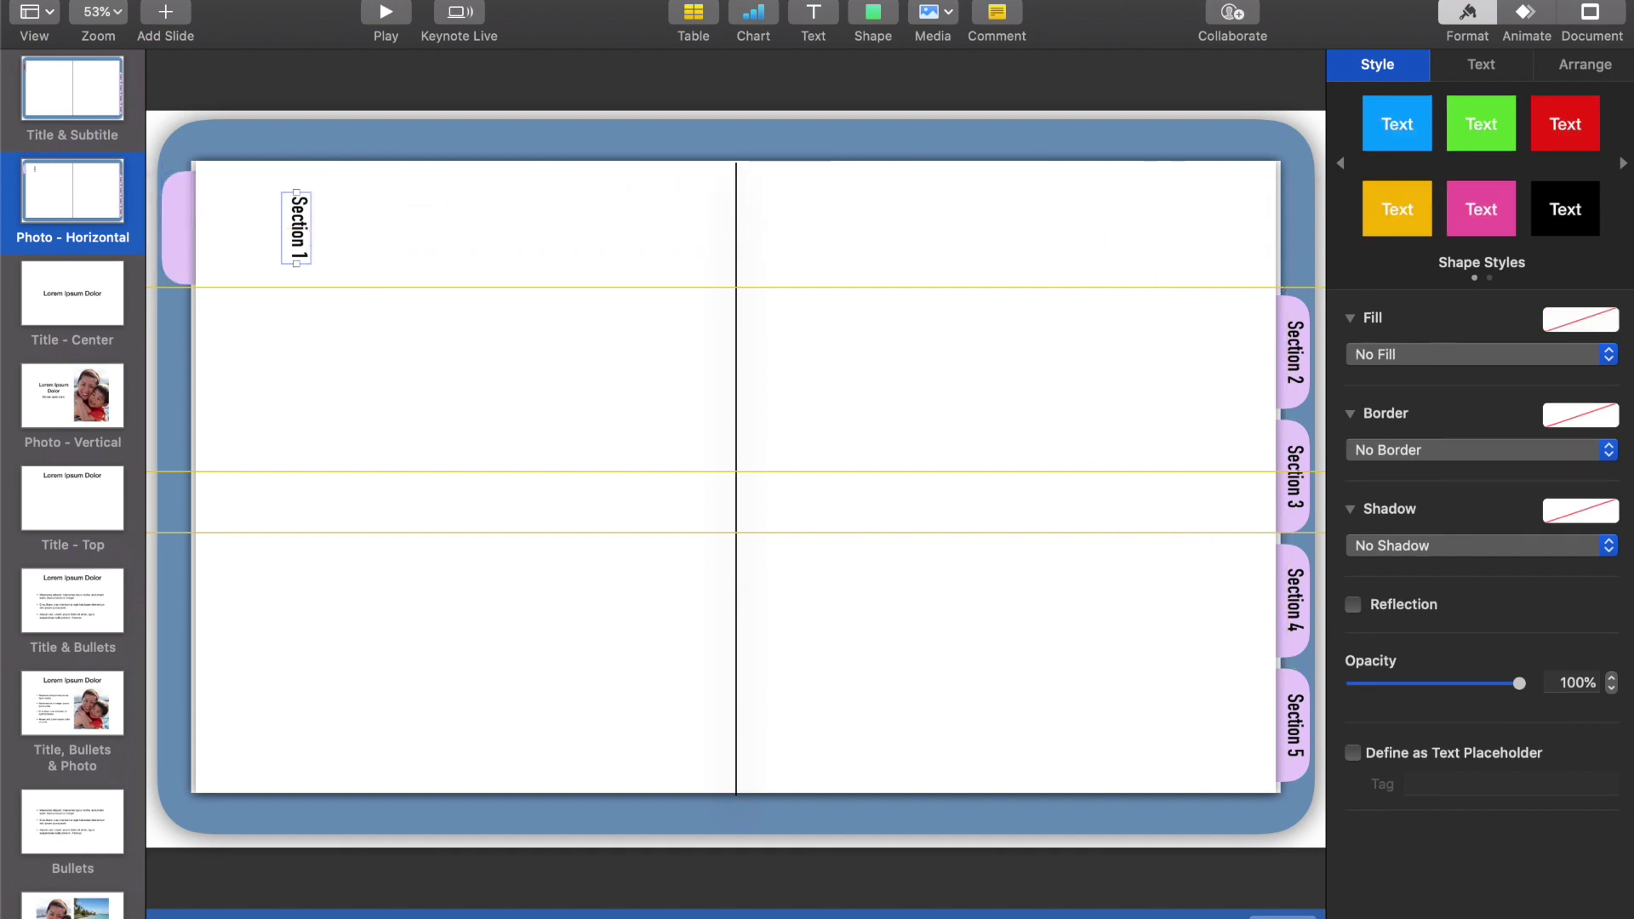
pyautogui.click(1536, 70)
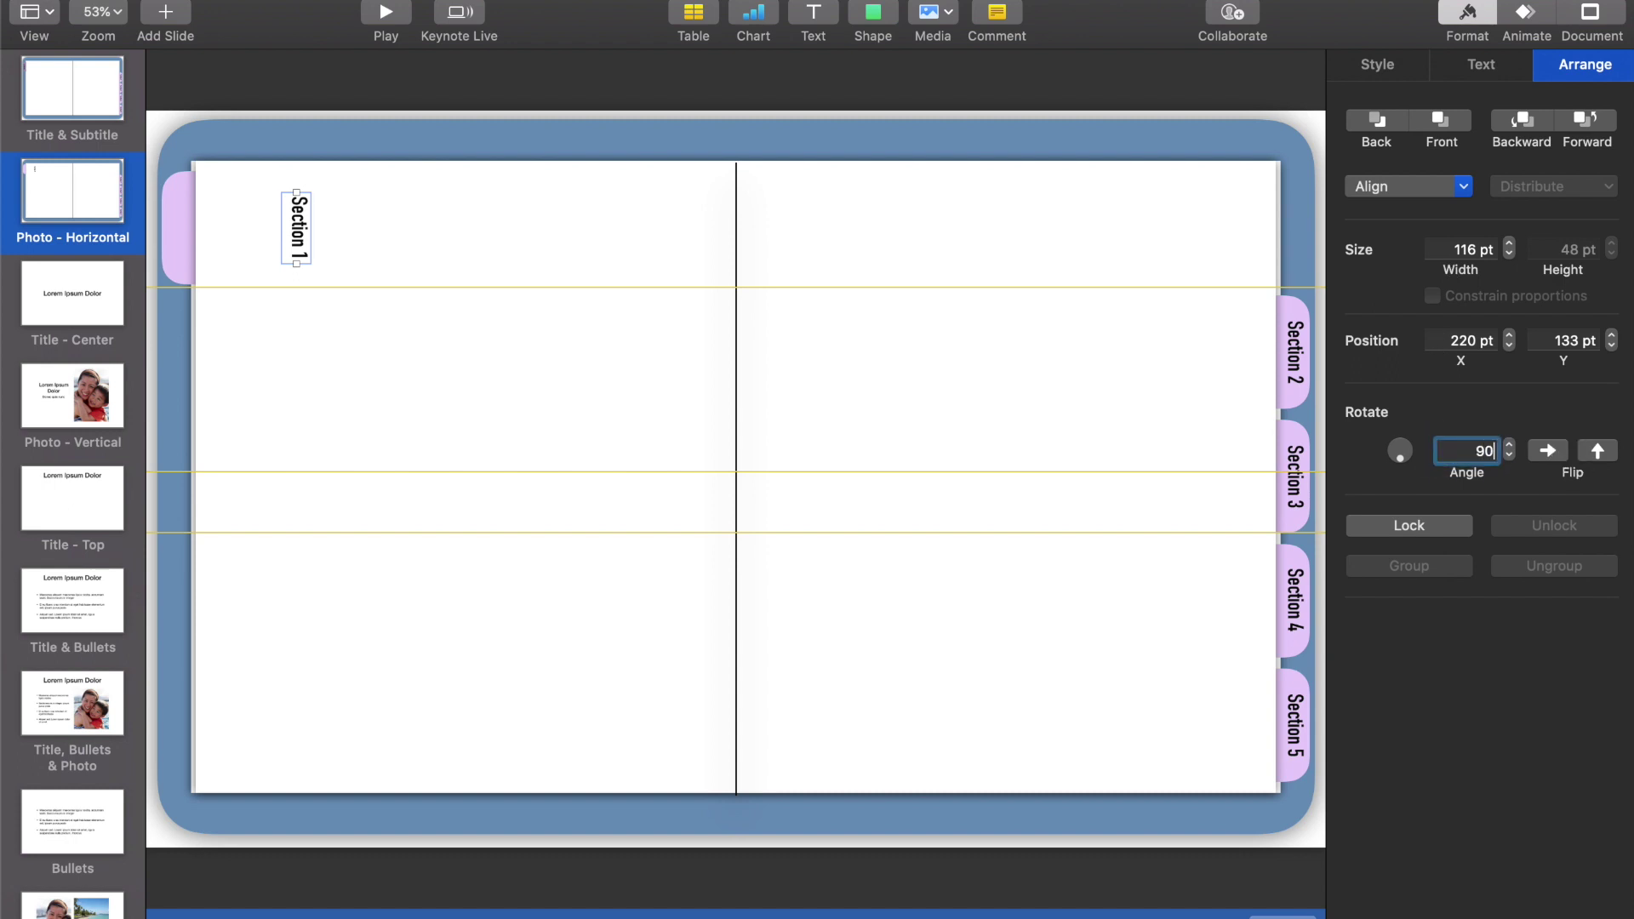
pyautogui.click(549, 299)
pyautogui.moveTo(300, 256); pyautogui.dragTo(189, 242)
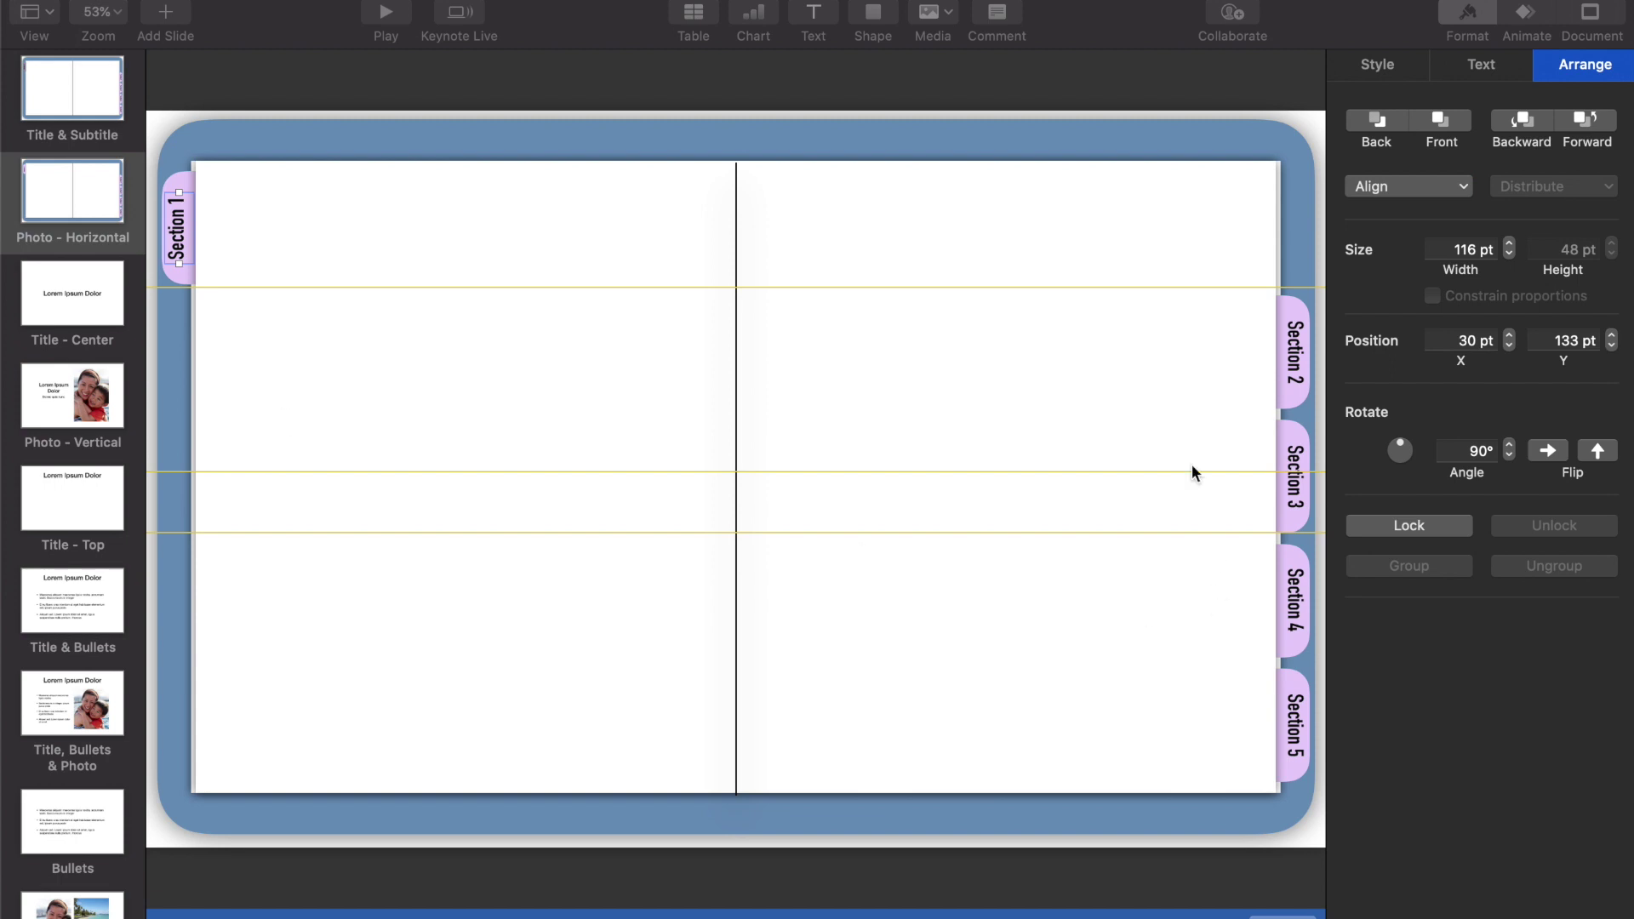
# Move the Section 2 tab to the left edge and rotate its label to 90°.
pyautogui.click(1204, 394)
pyautogui.moveTo(1294, 371); pyautogui.dragTo(554, 389)
pyautogui.moveTo(1308, 391); pyautogui.dragTo(200, 366)
pyautogui.click(439, 384)
pyautogui.write('90')
pyautogui.press('Return')
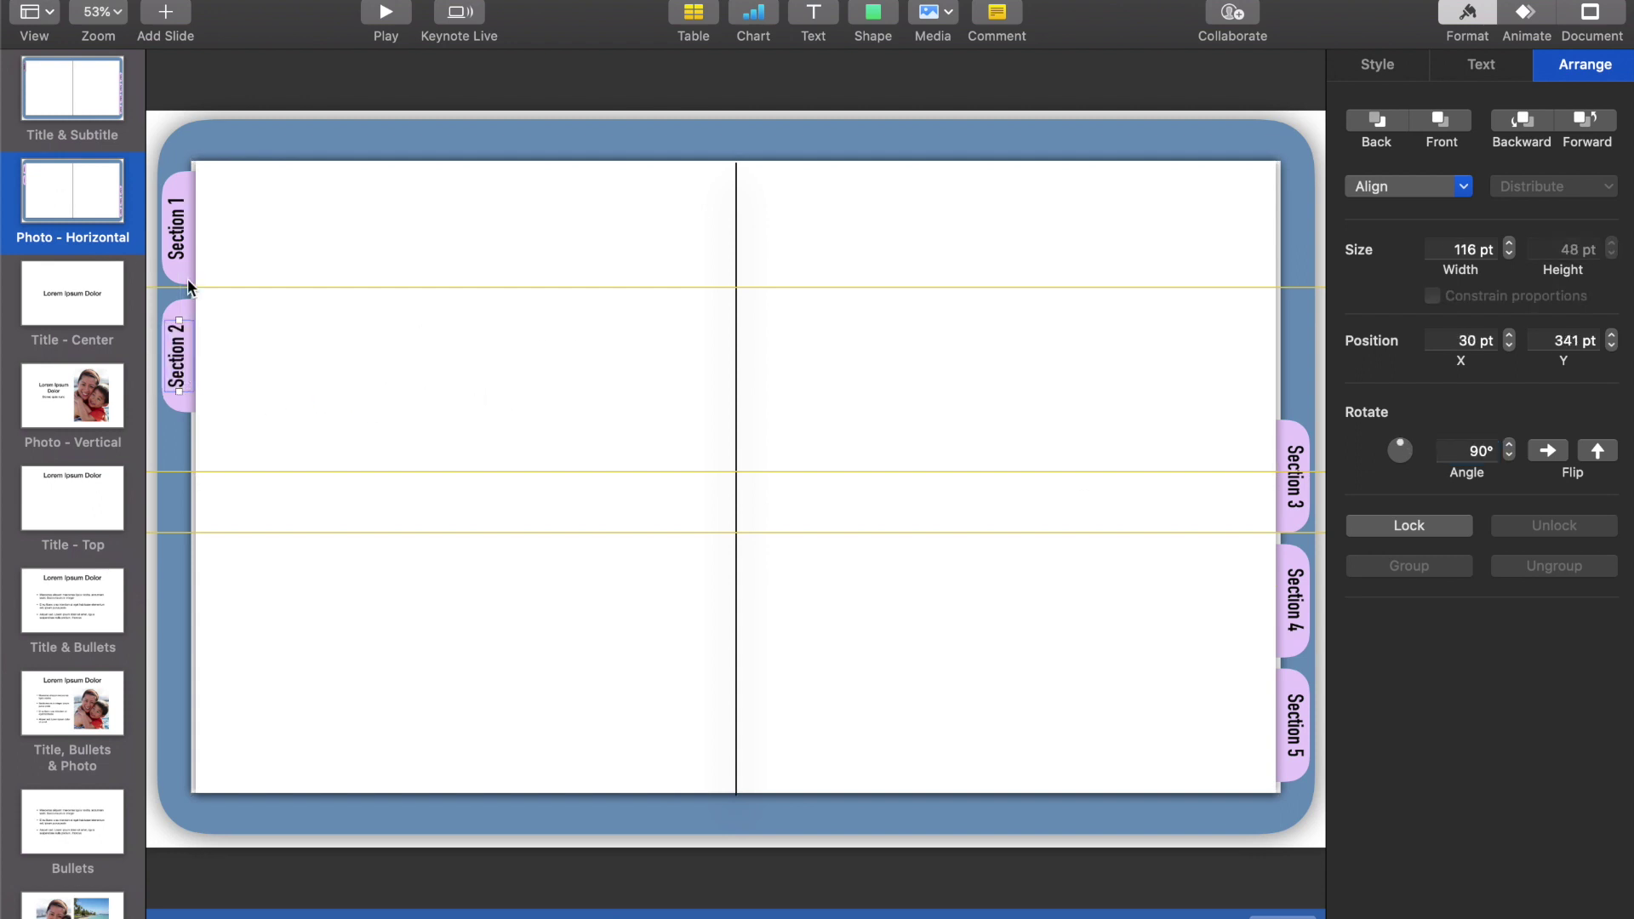
# Open the fill colour picker for the lilac Section 2 tab.
pyautogui.click(281, 375)
pyautogui.click(1377, 64)
pyautogui.click(1409, 390)
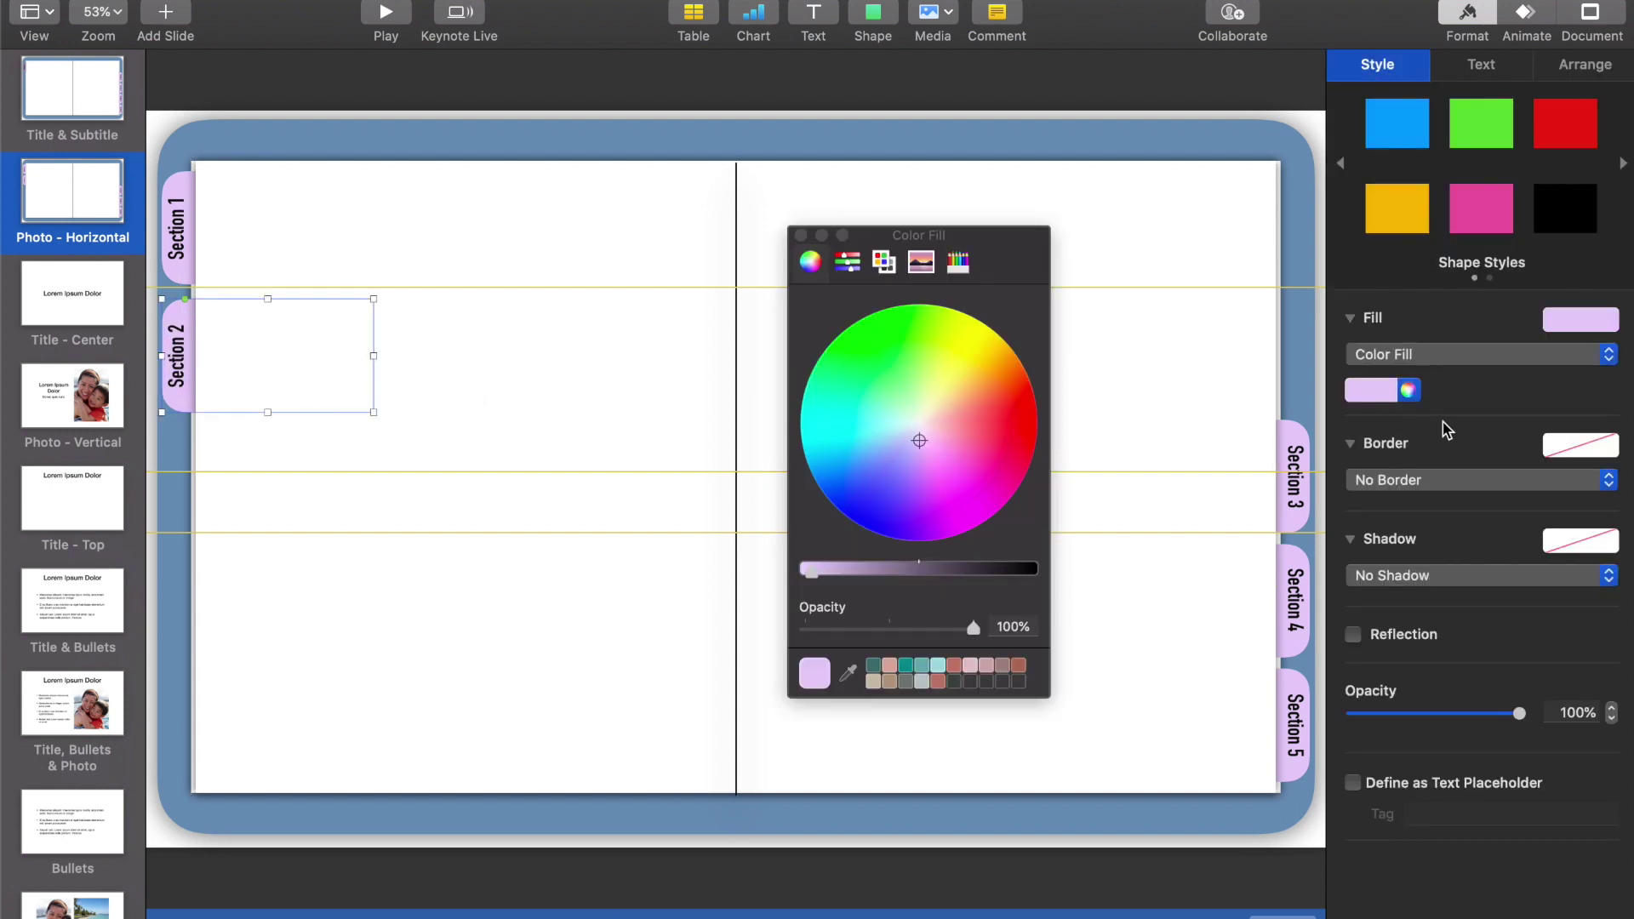
# Save the Title & Subtitle master's darker Section 1 tab purple as a custom swatch.
pyautogui.click(85, 121)
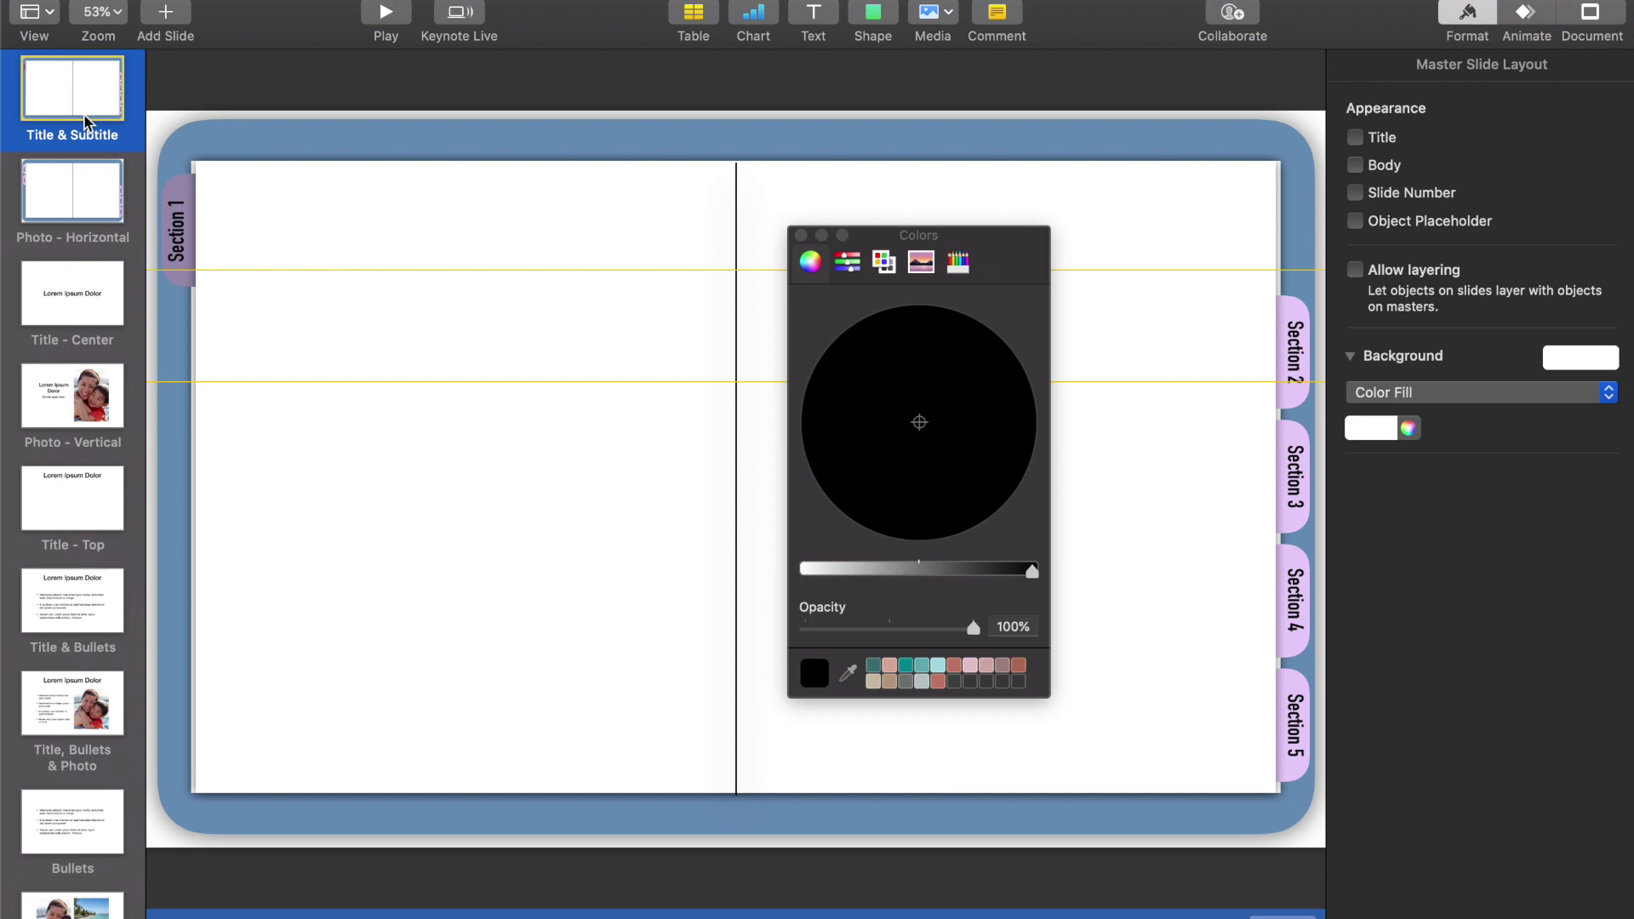
pyautogui.click(189, 198)
pyautogui.click(192, 187)
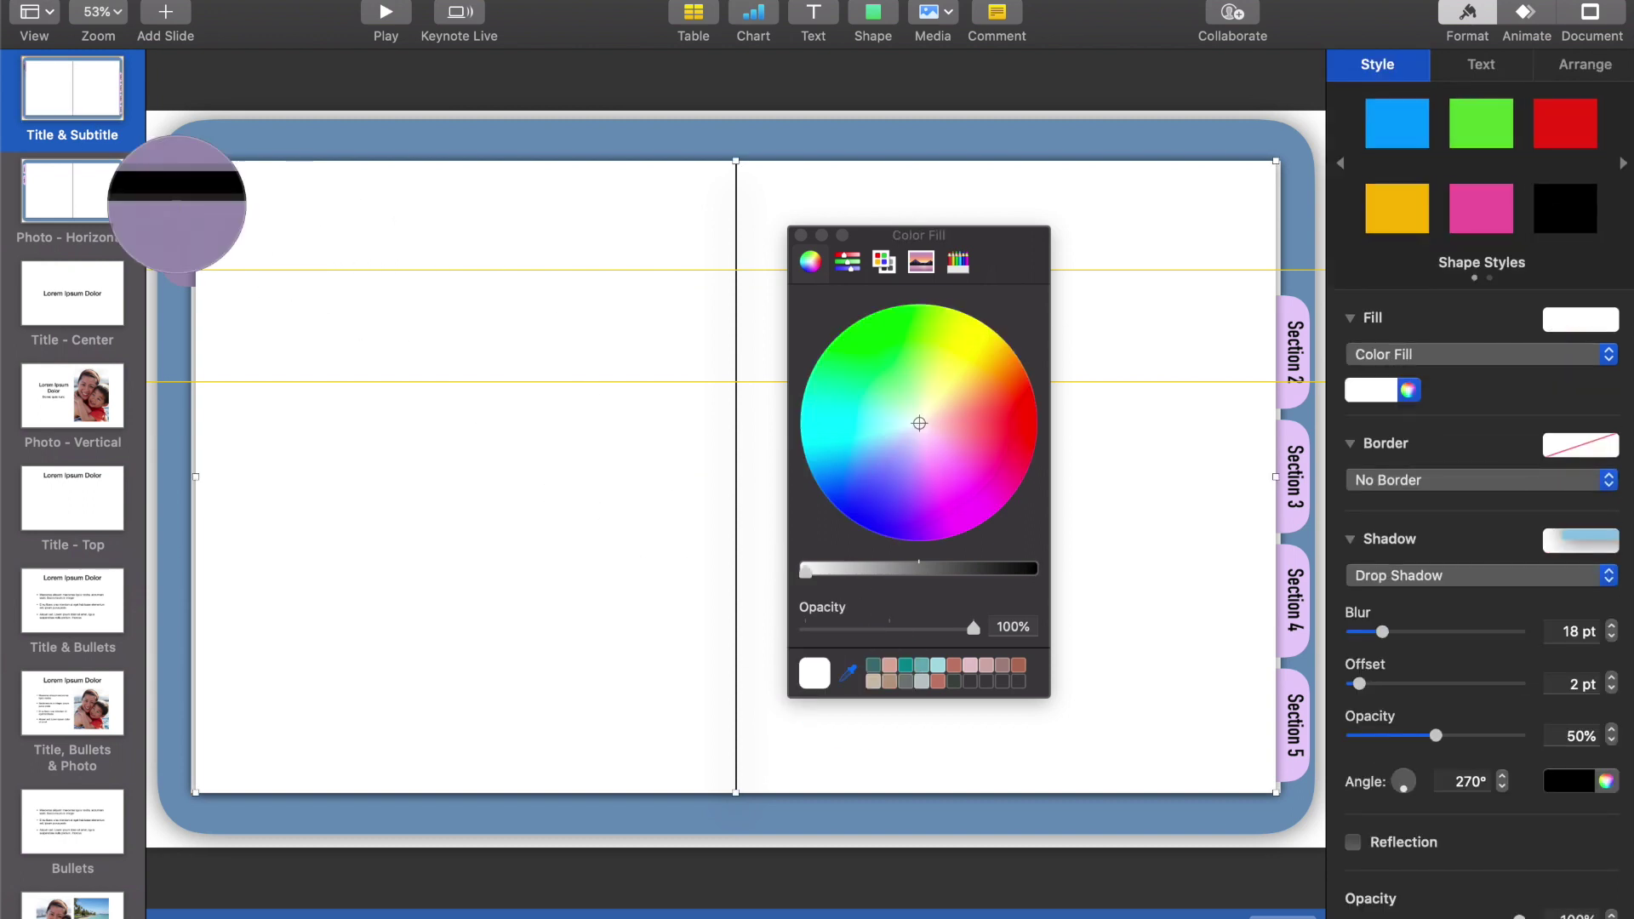
pyautogui.click(289, 290)
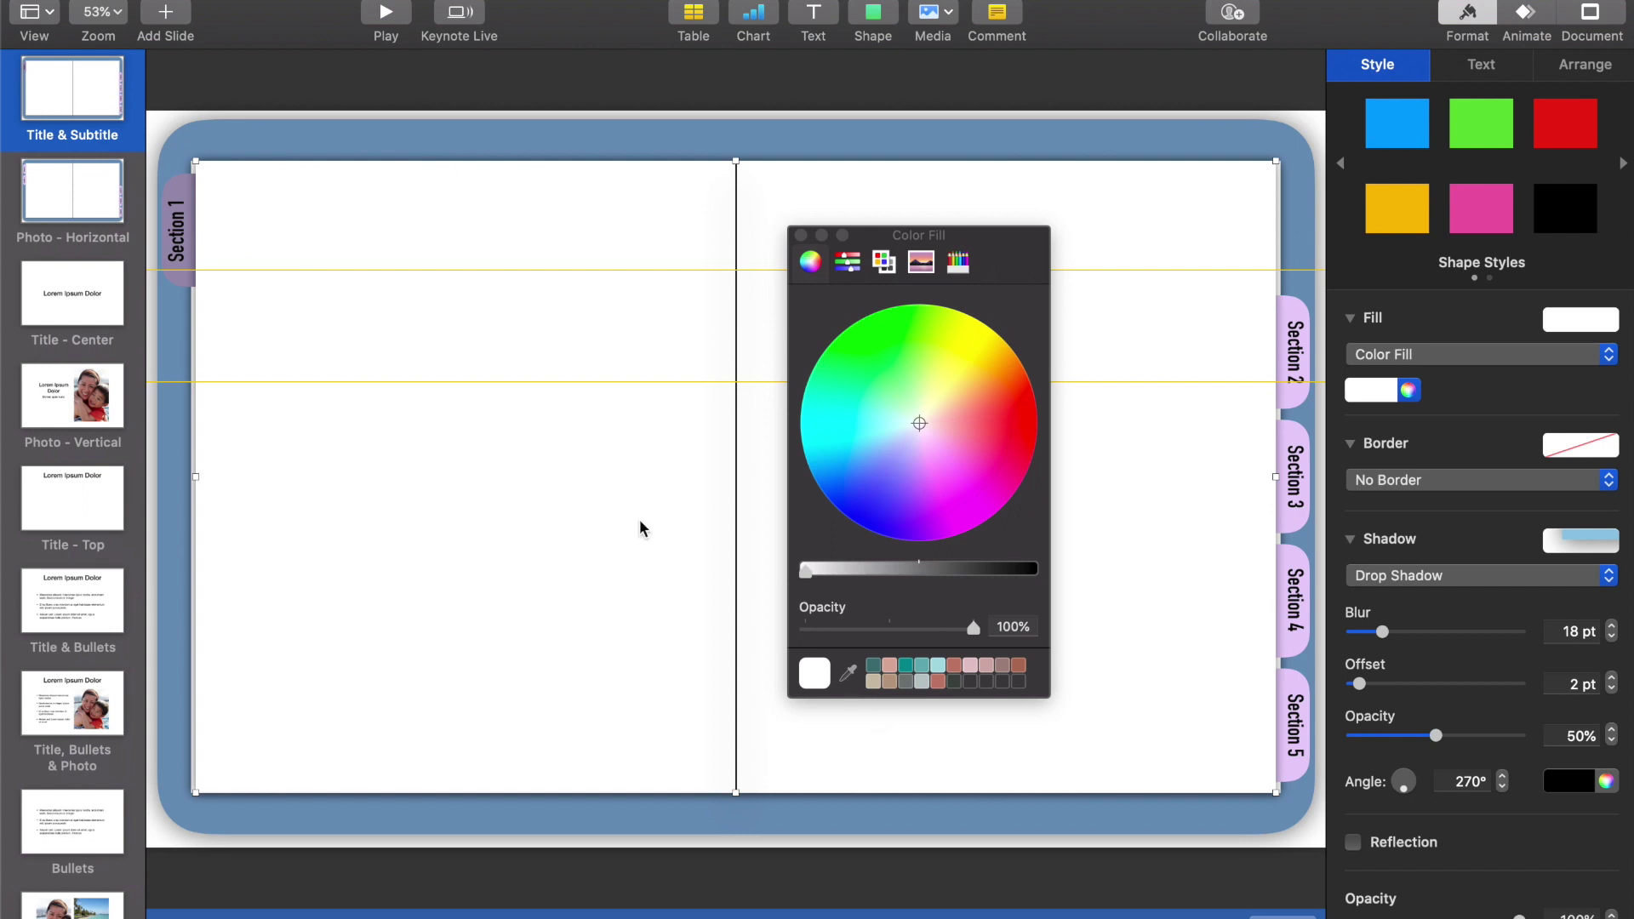
pyautogui.click(179, 198)
pyautogui.click(193, 184)
pyautogui.click(181, 186)
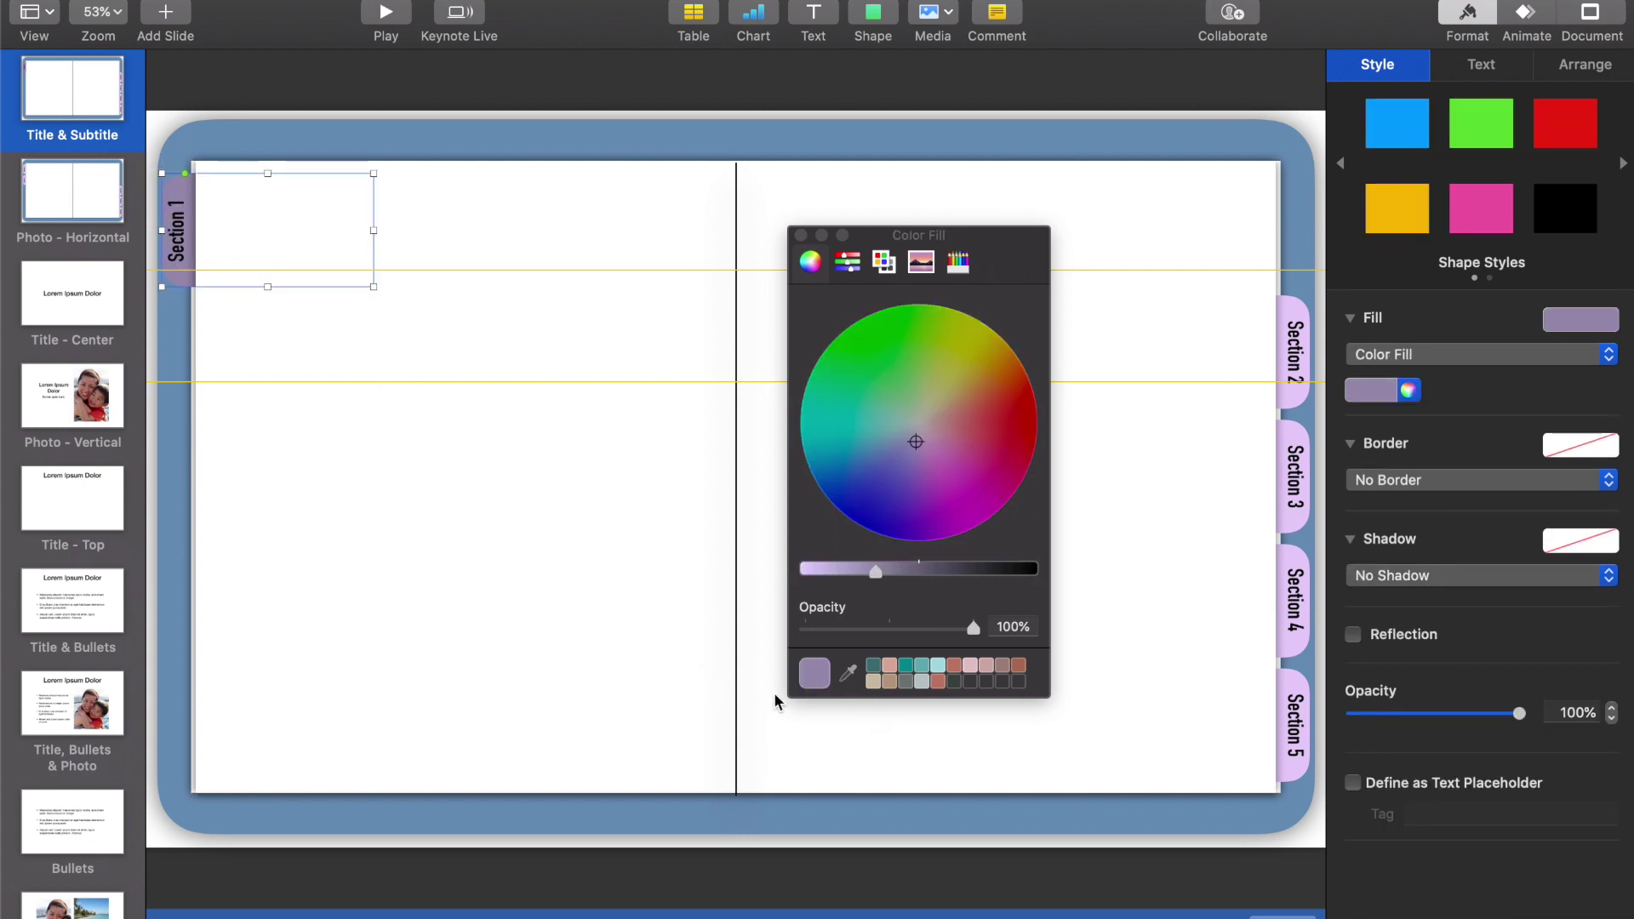
pyautogui.moveTo(823, 681); pyautogui.dragTo(967, 687)
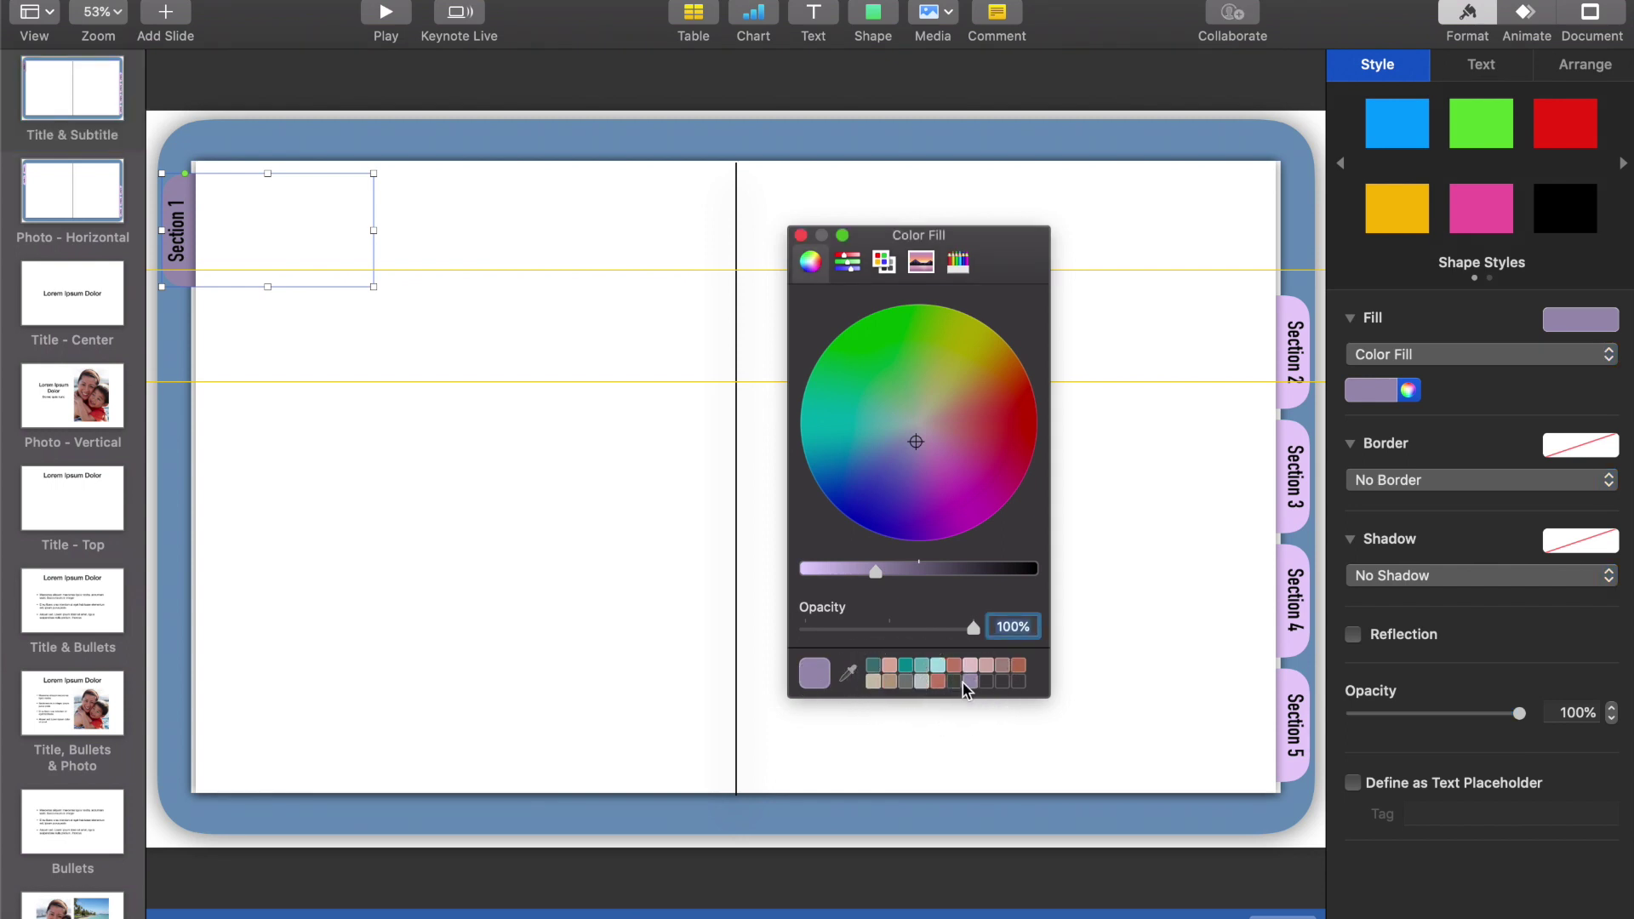
pyautogui.click(125, 186)
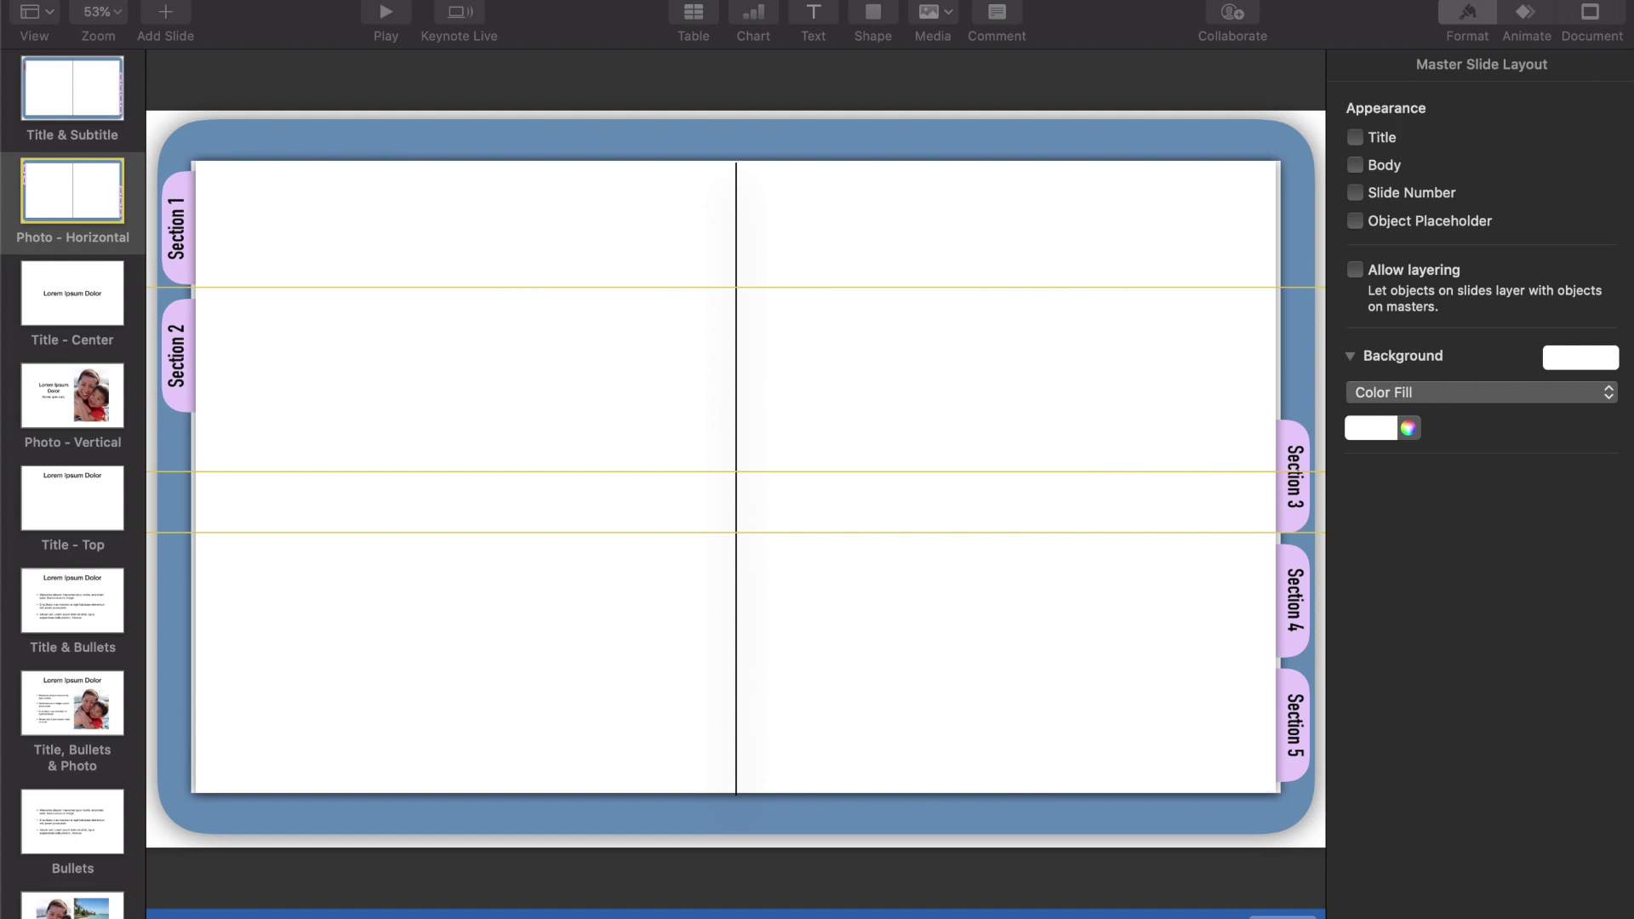
# Fill the Section 2 tab with the saved darker purple swatch.
pyautogui.click(180, 305)
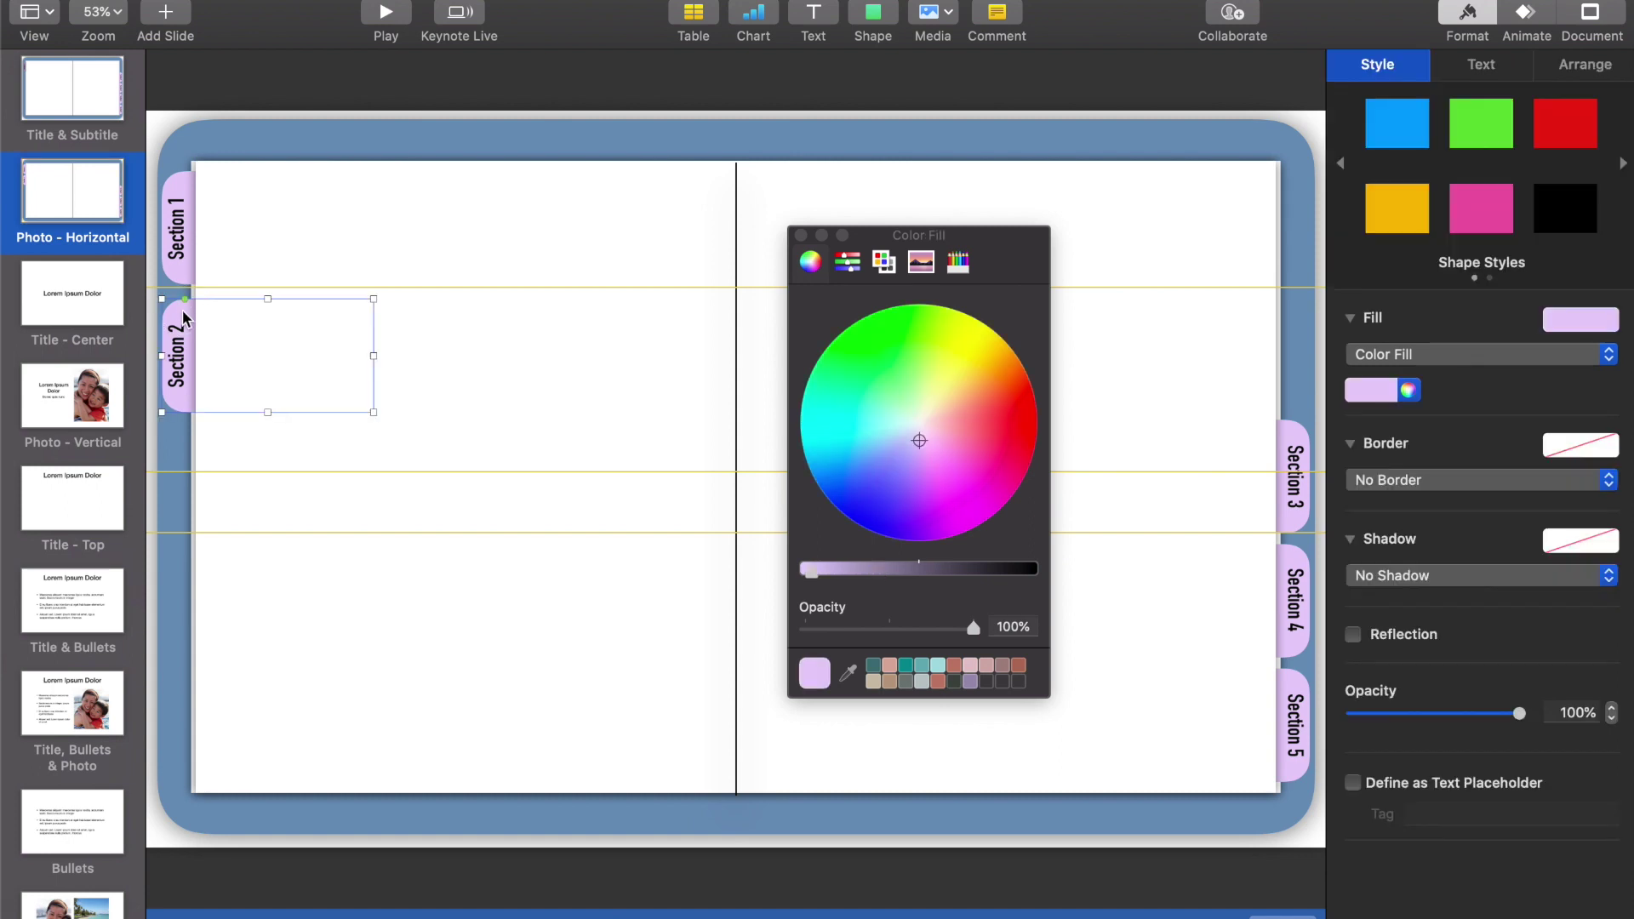
pyautogui.click(973, 683)
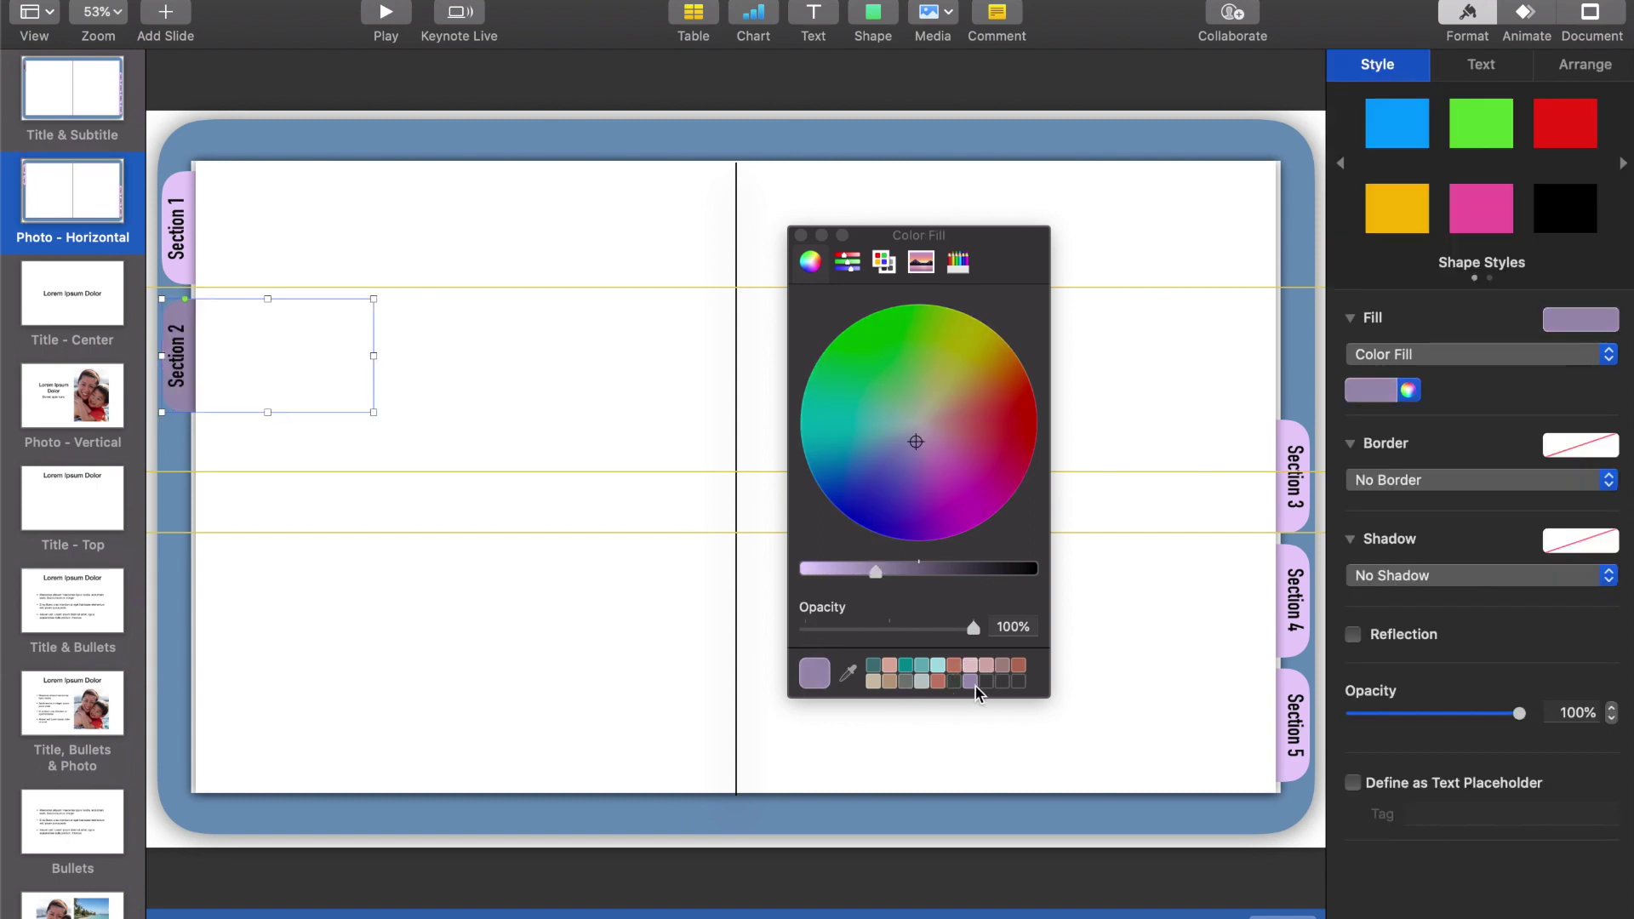
pyautogui.click(185, 368)
pyautogui.moveTo(185, 367); pyautogui.dragTo(188, 368)
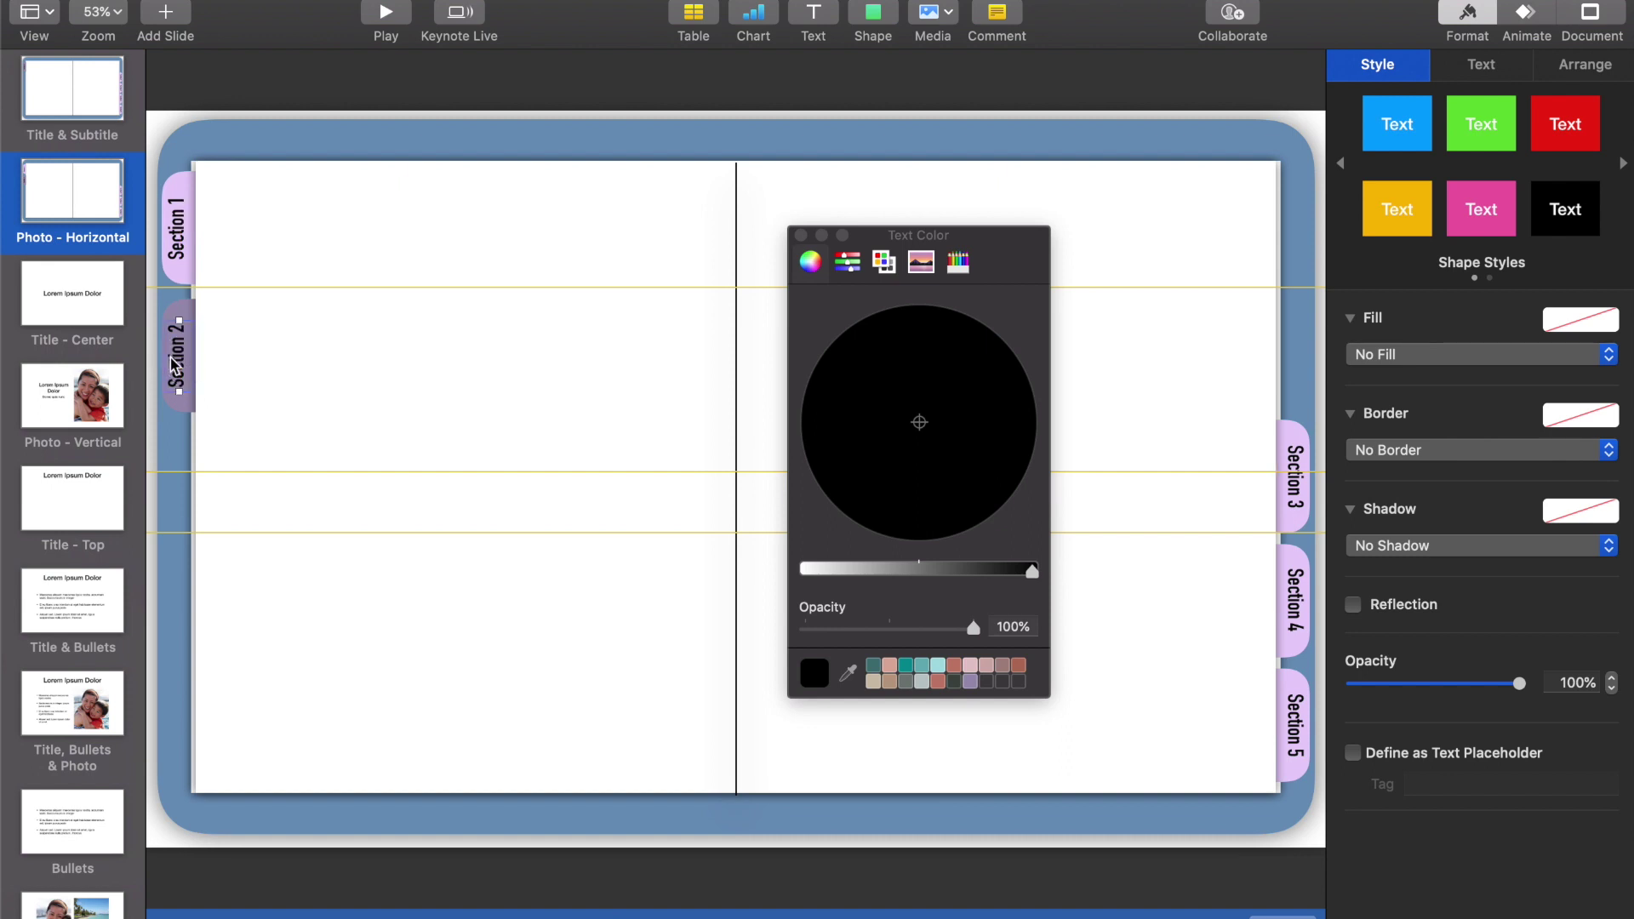
# Select every object of the planner spread on the Photo - Horizontal master.
pyautogui.click(170, 592)
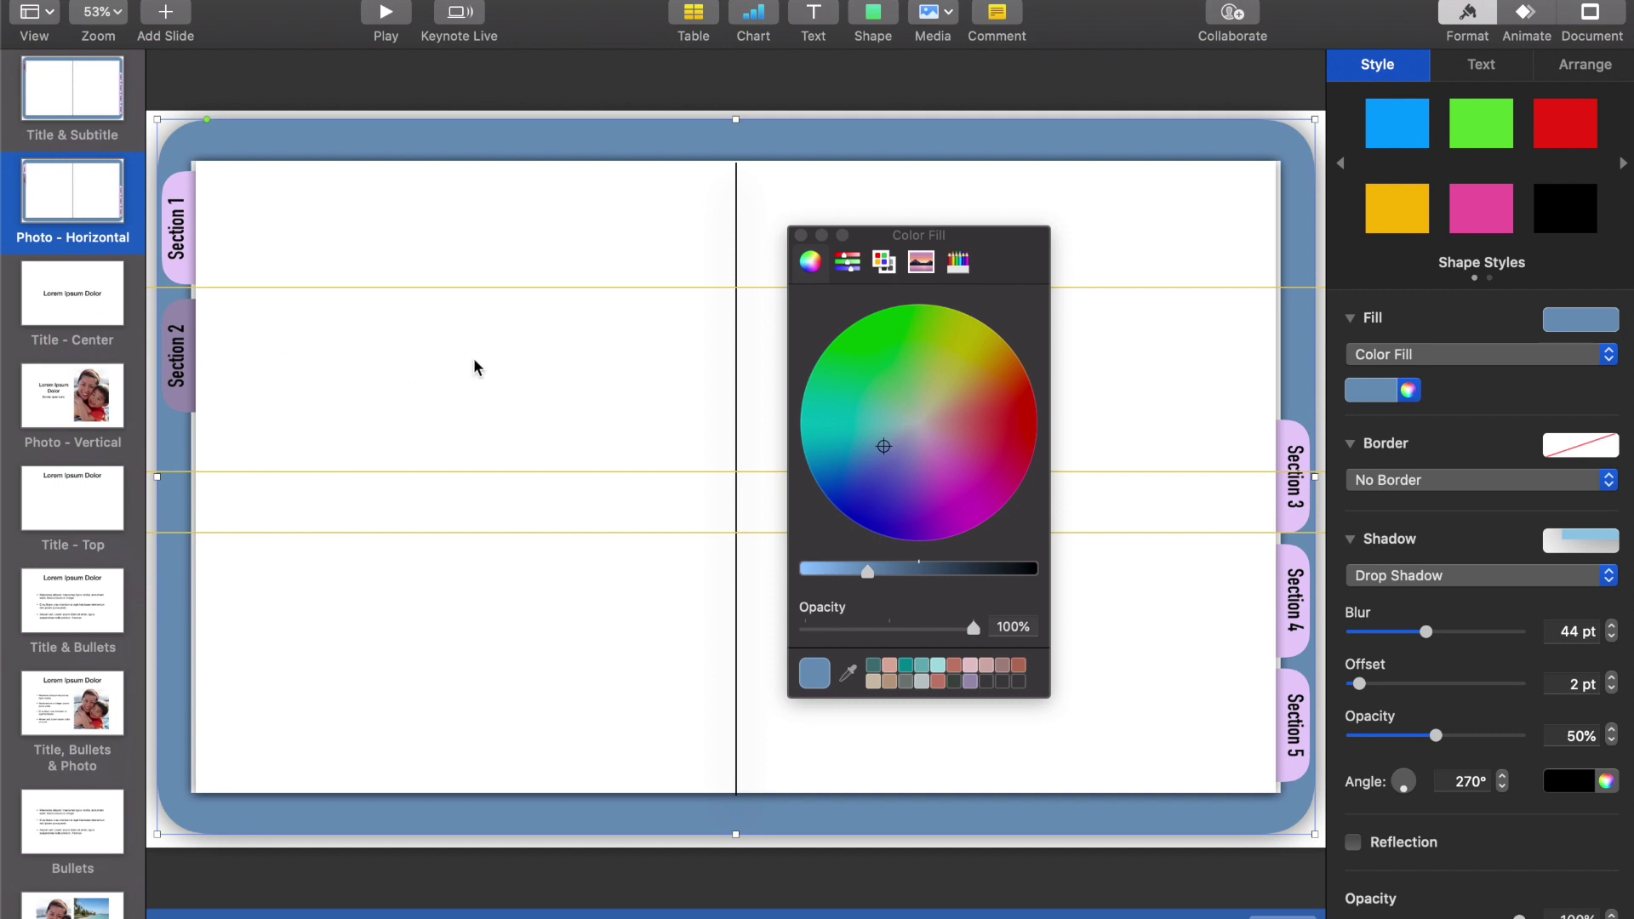
pyautogui.click(190, 857)
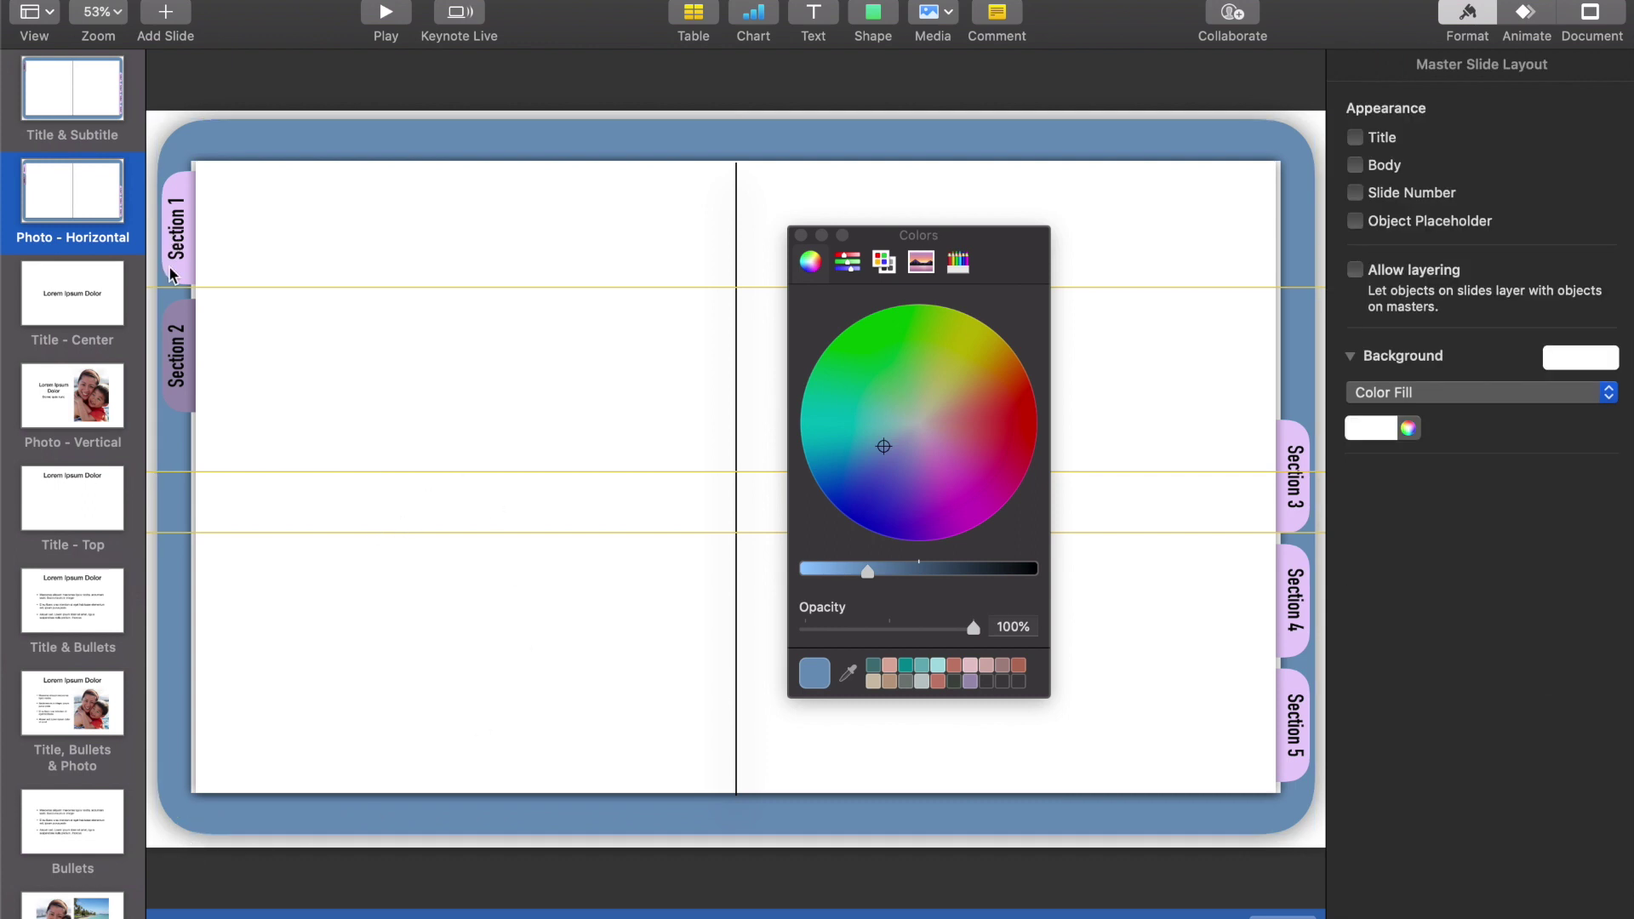
pyautogui.press('super+a')
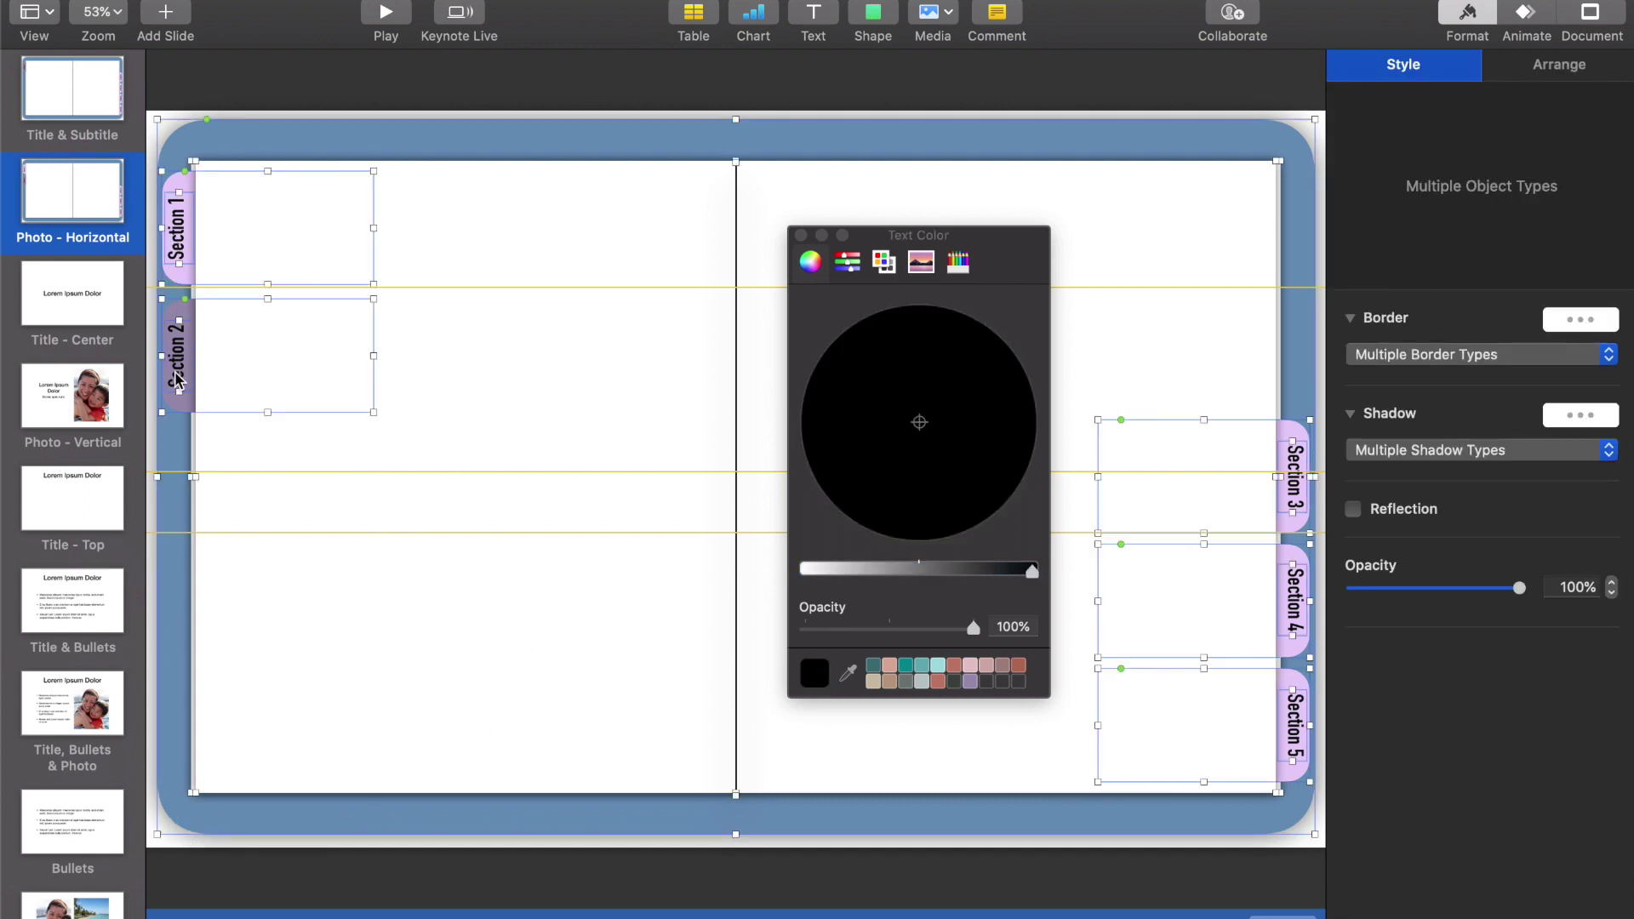
pyautogui.click(77, 306)
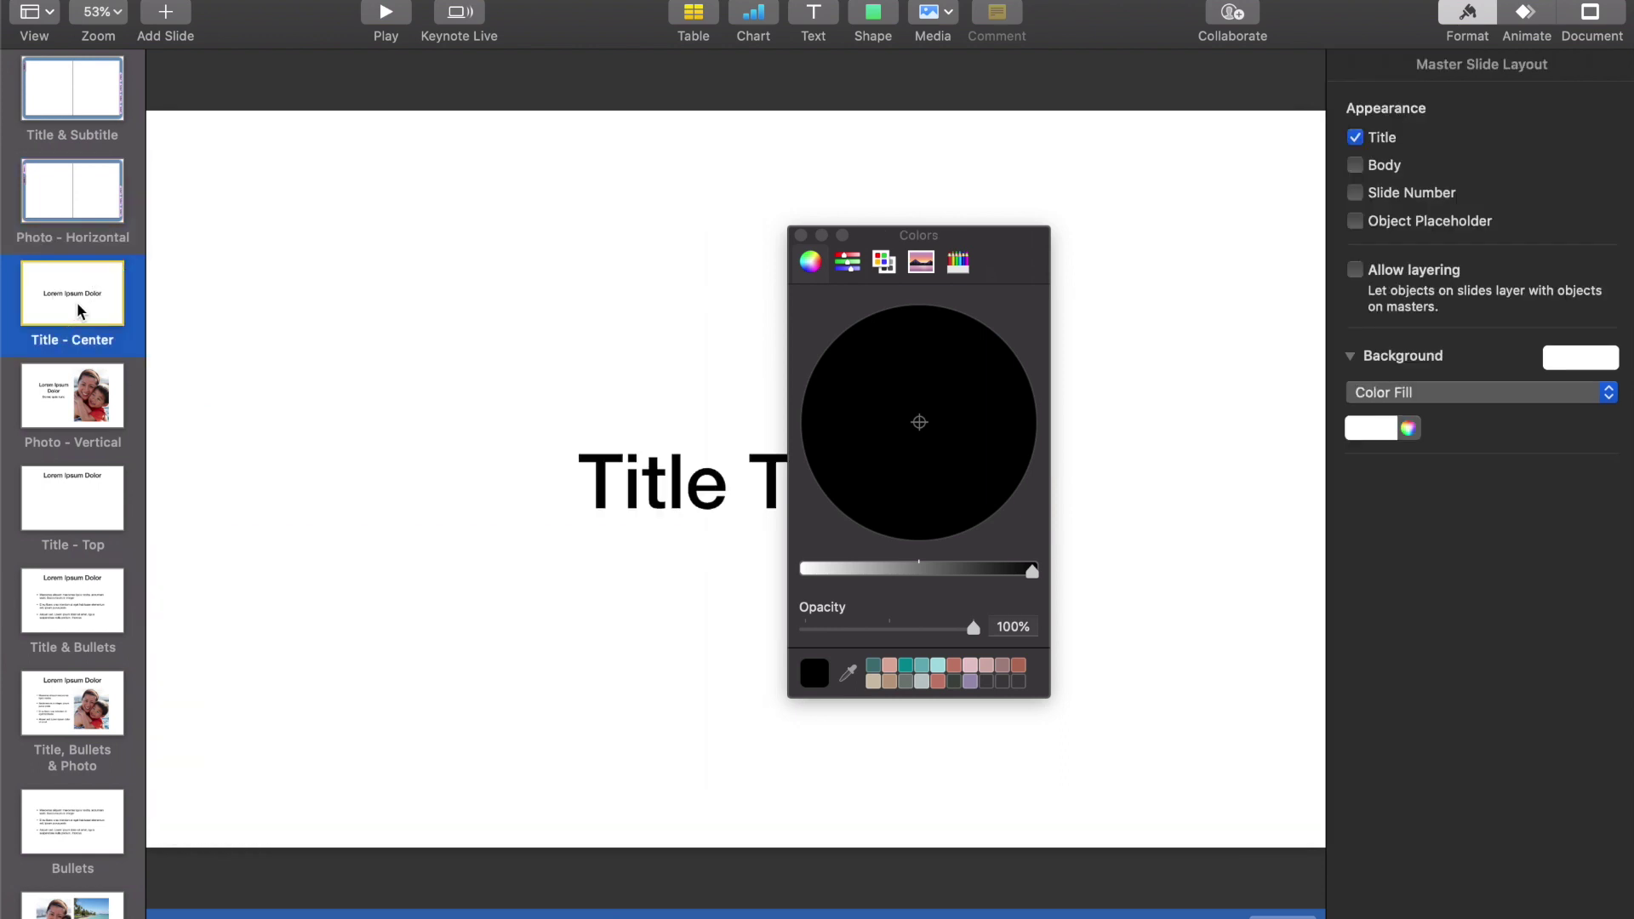
# Replace the master's title text box with the pasted planner spread.
pyautogui.click(563, 445)
pyautogui.press('BackSpace')
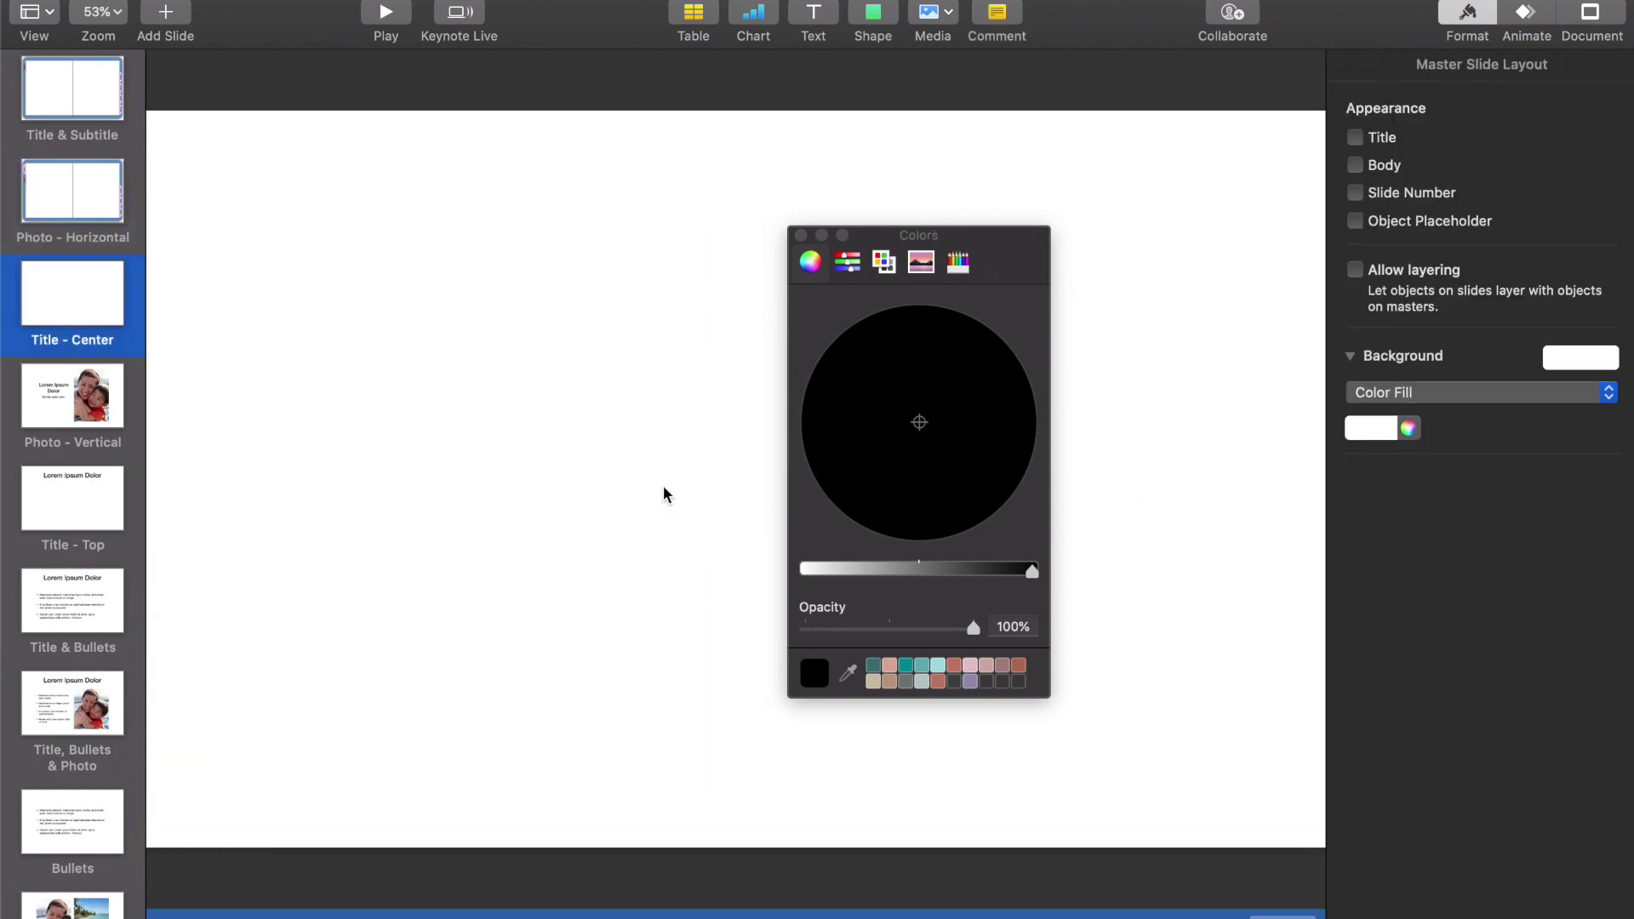
pyautogui.press('super+v')
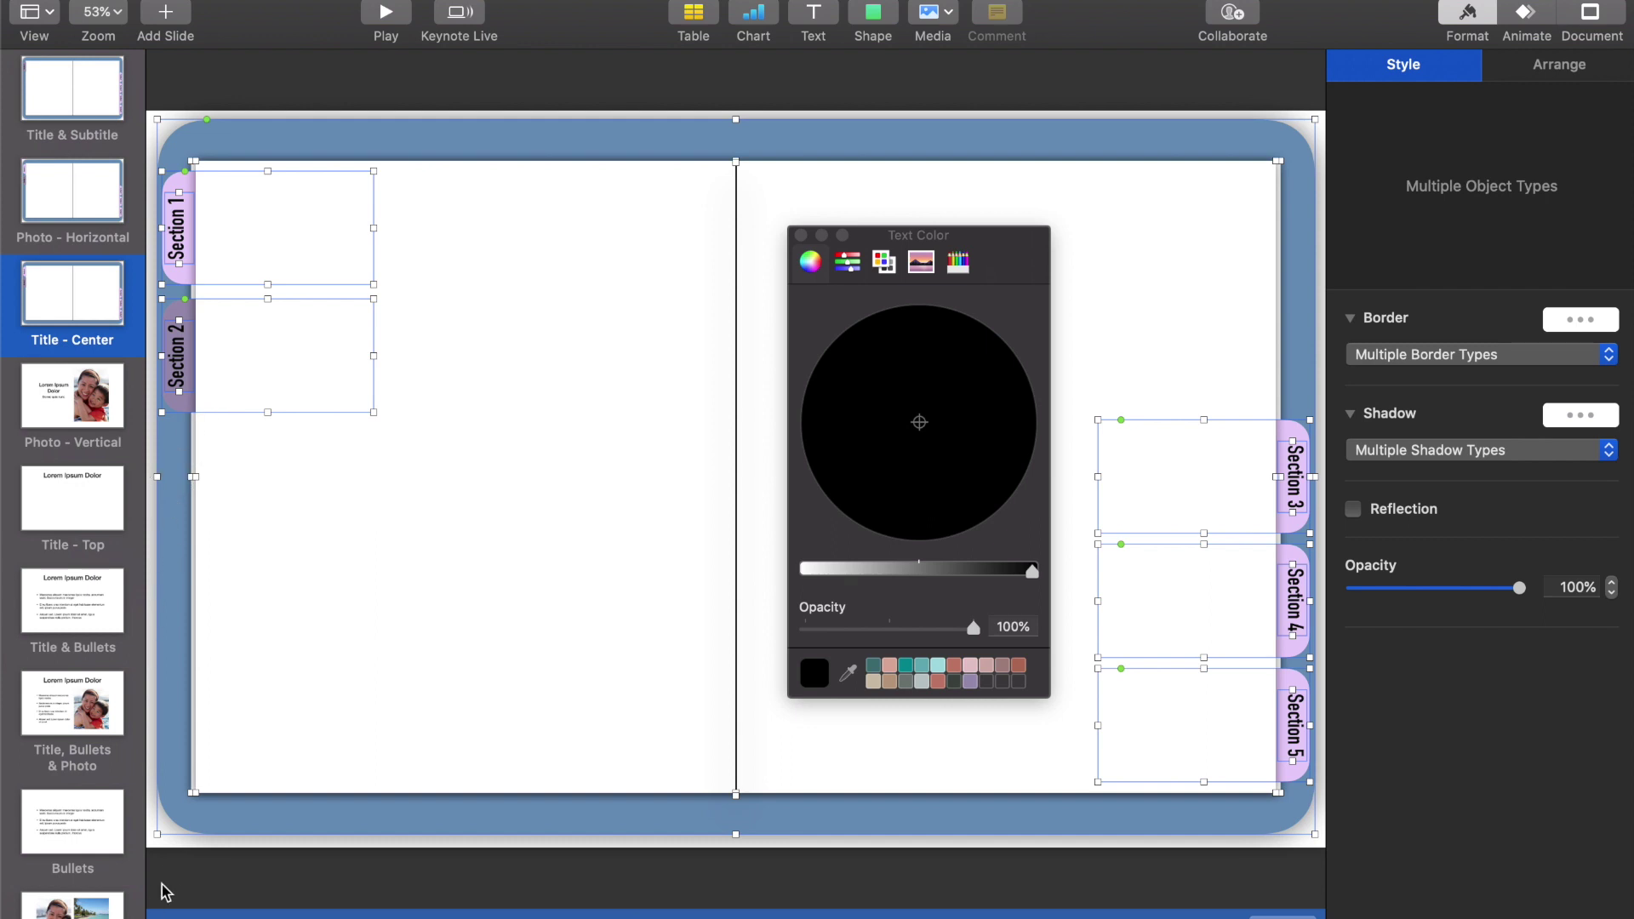
pyautogui.click(172, 854)
# Sample the lavender tab colour, then move the empty third tab to the left edge below Section 2.
pyautogui.click(181, 276)
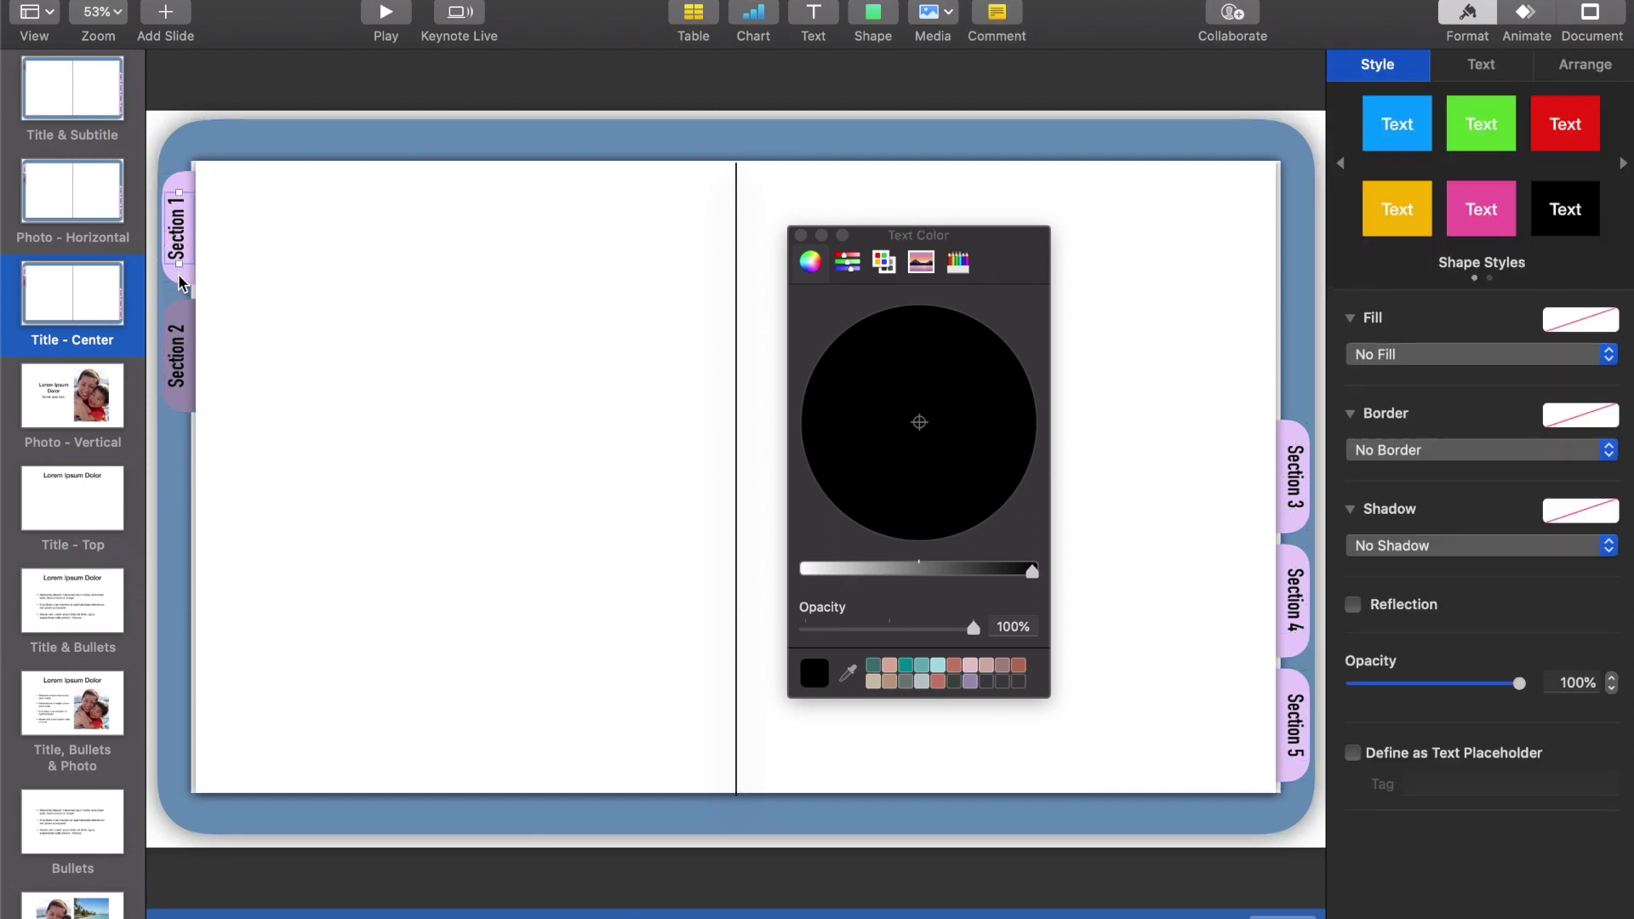
pyautogui.click(180, 406)
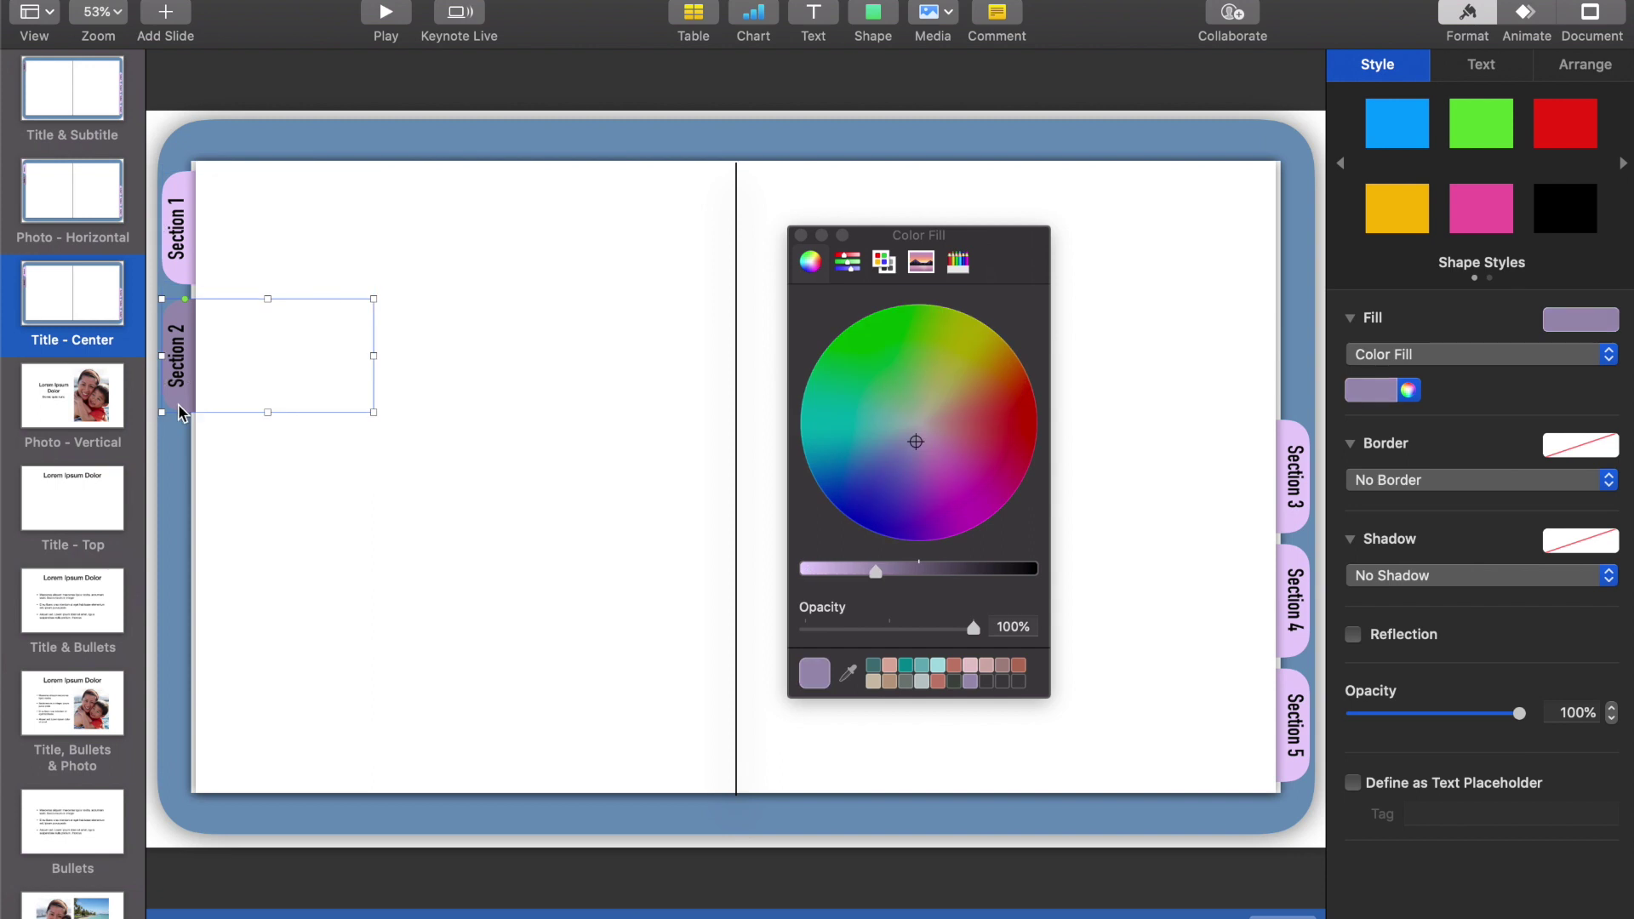
pyautogui.click(845, 671)
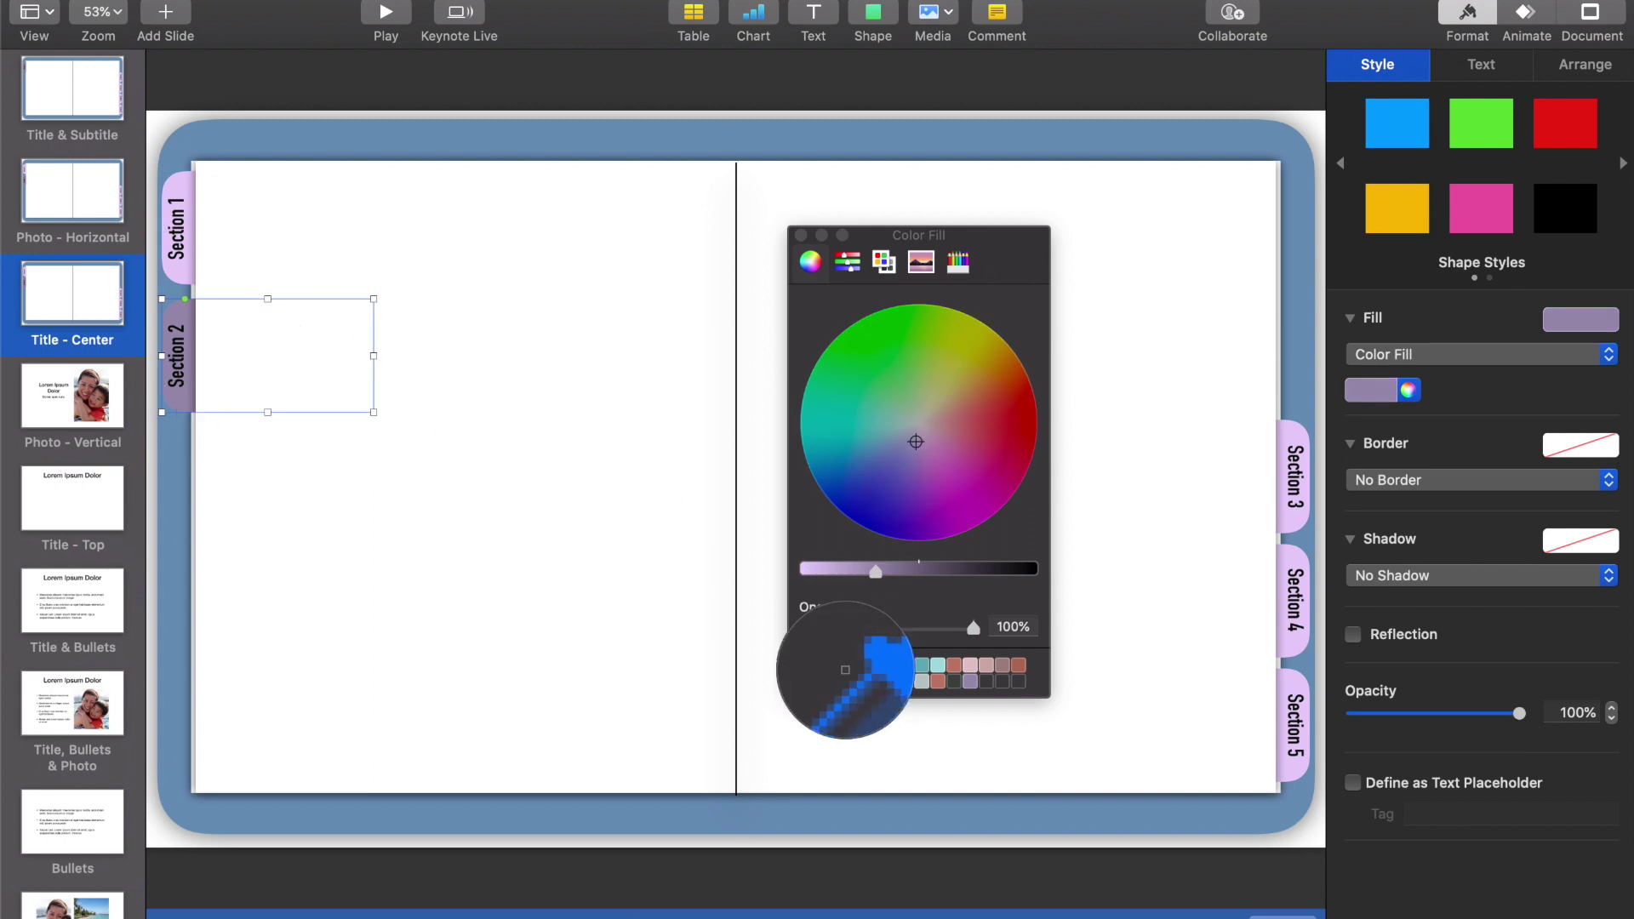
pyautogui.click(183, 272)
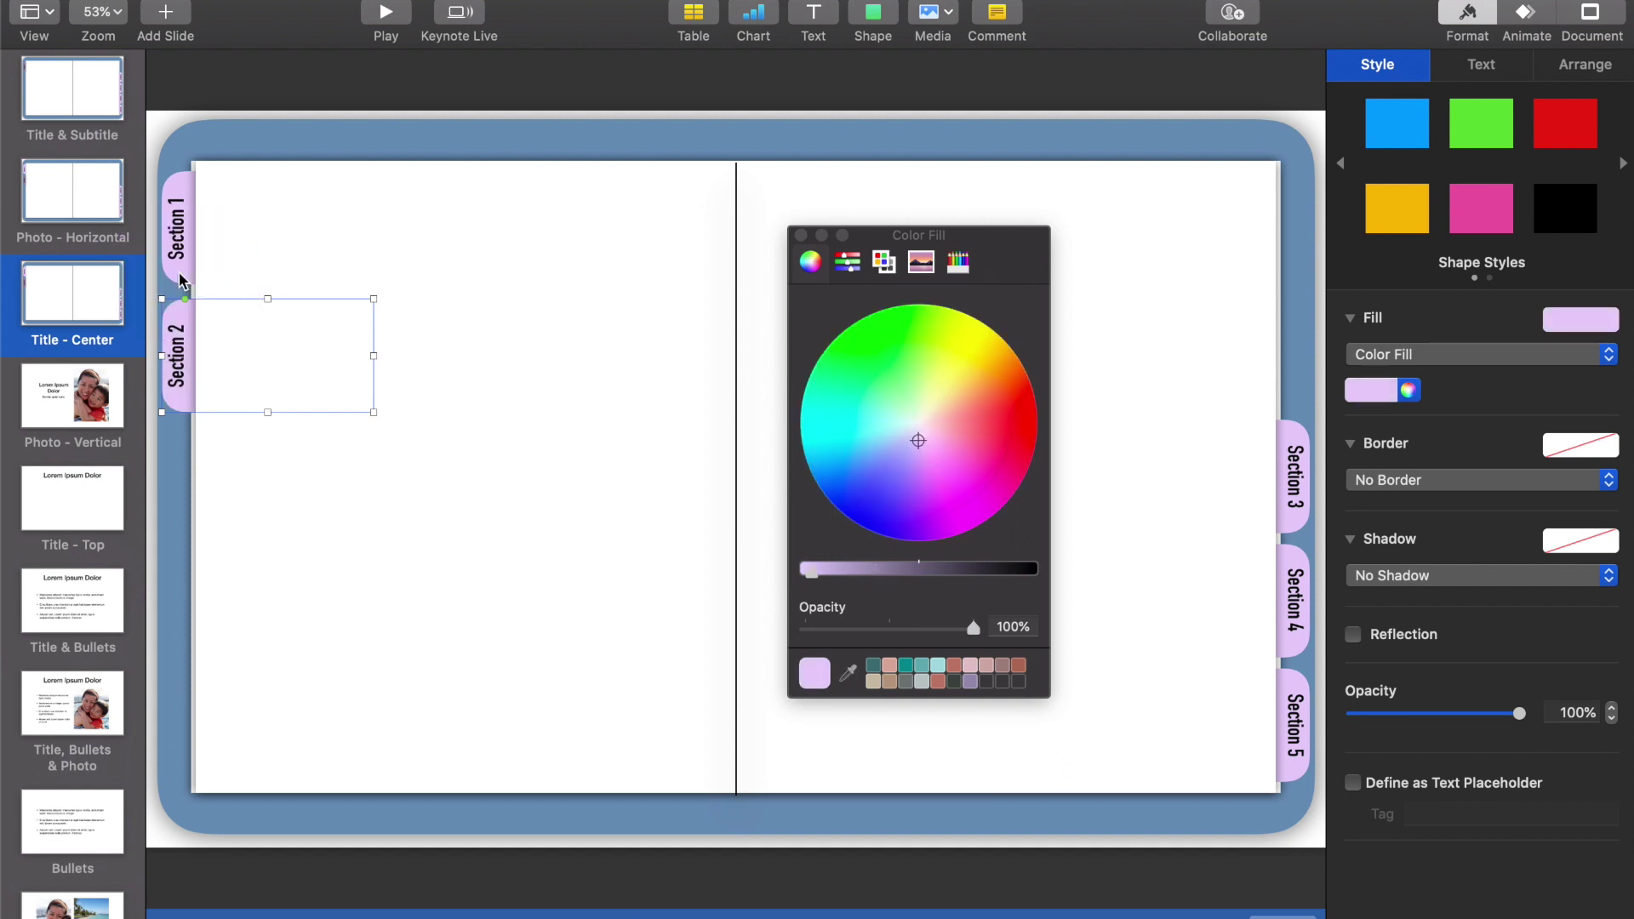
pyautogui.moveTo(1295, 501); pyautogui.dragTo(602, 494)
pyautogui.moveTo(1297, 484); pyautogui.dragTo(354, 492)
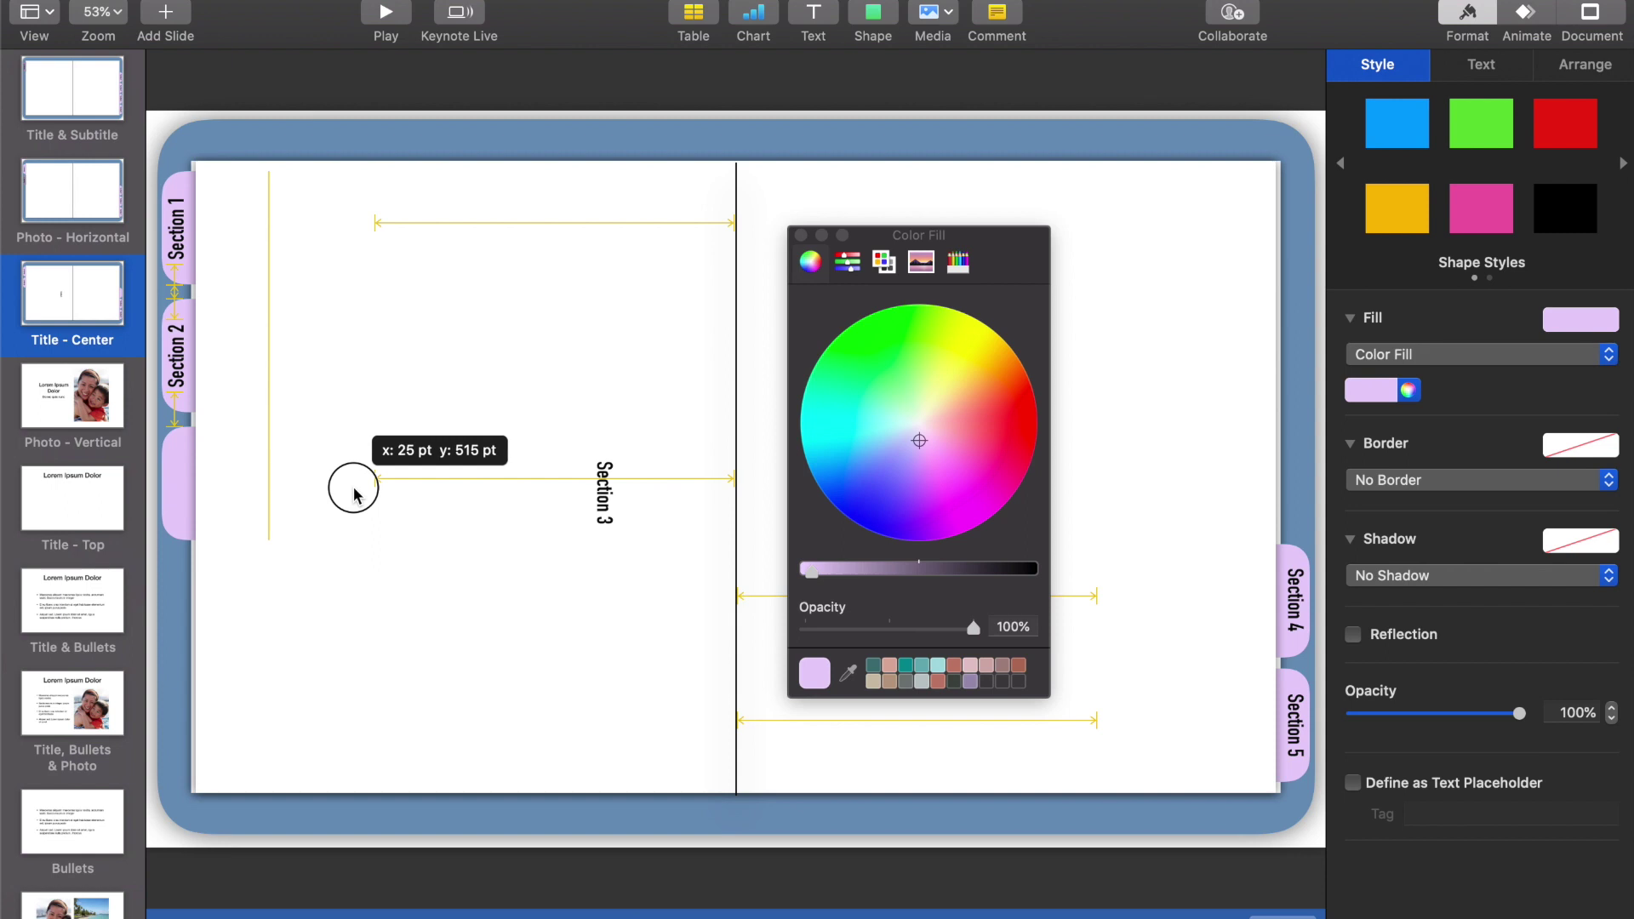
# Rotate the Section 3 label to 90° and place it on its new left-edge tab.
pyautogui.moveTo(354, 491); pyautogui.dragTo(354, 490)
pyautogui.click(602, 498)
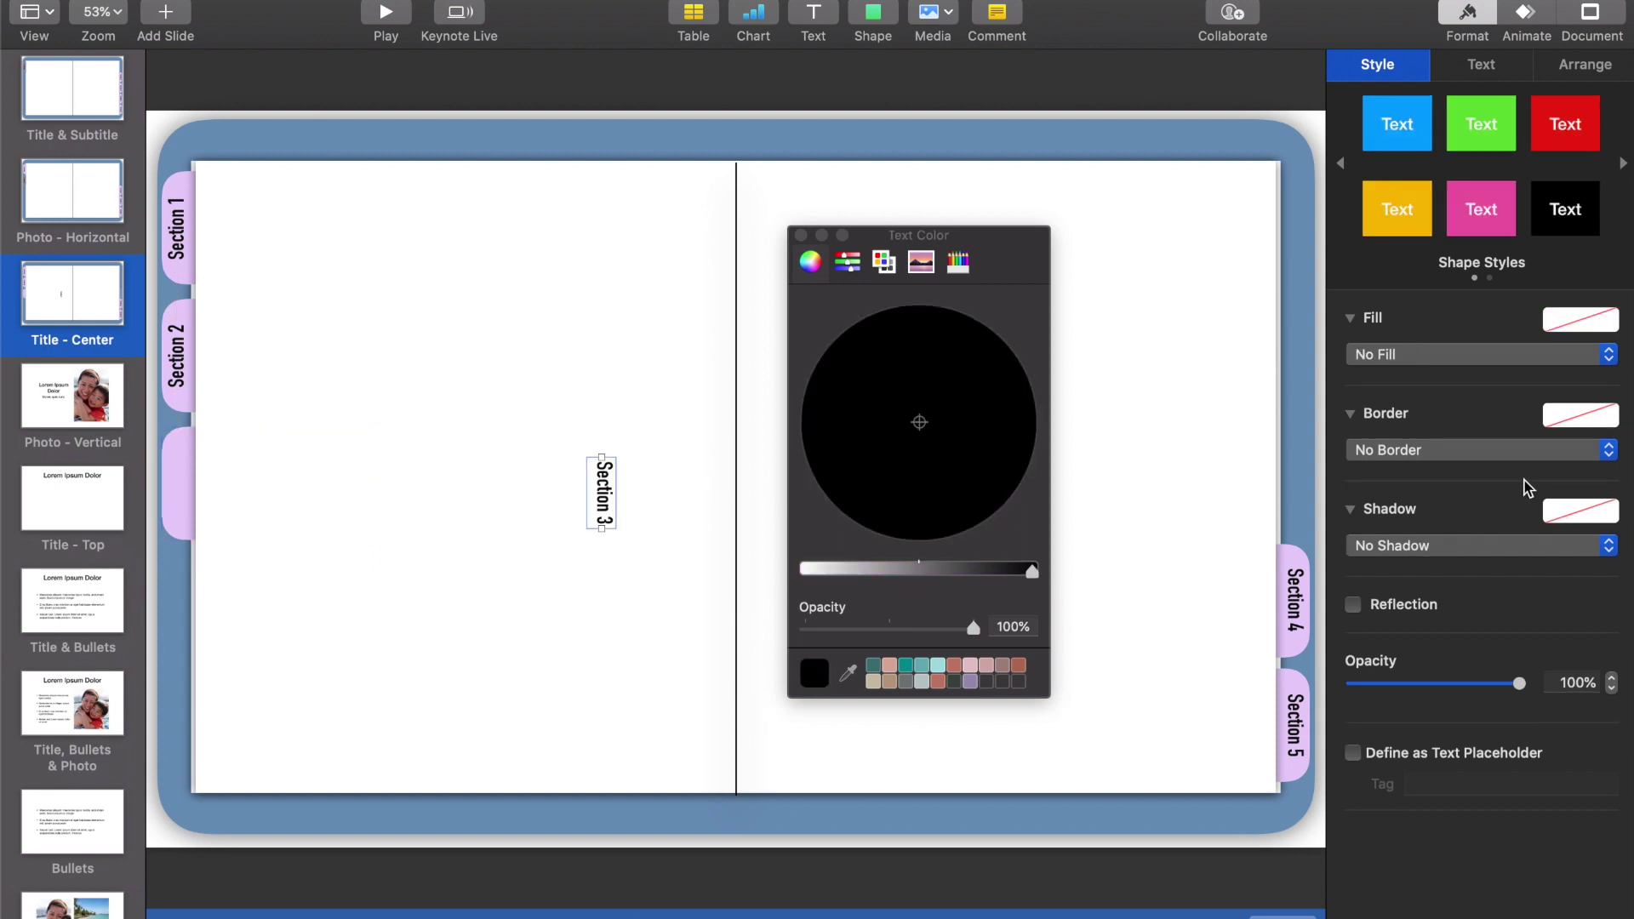
pyautogui.click(1574, 62)
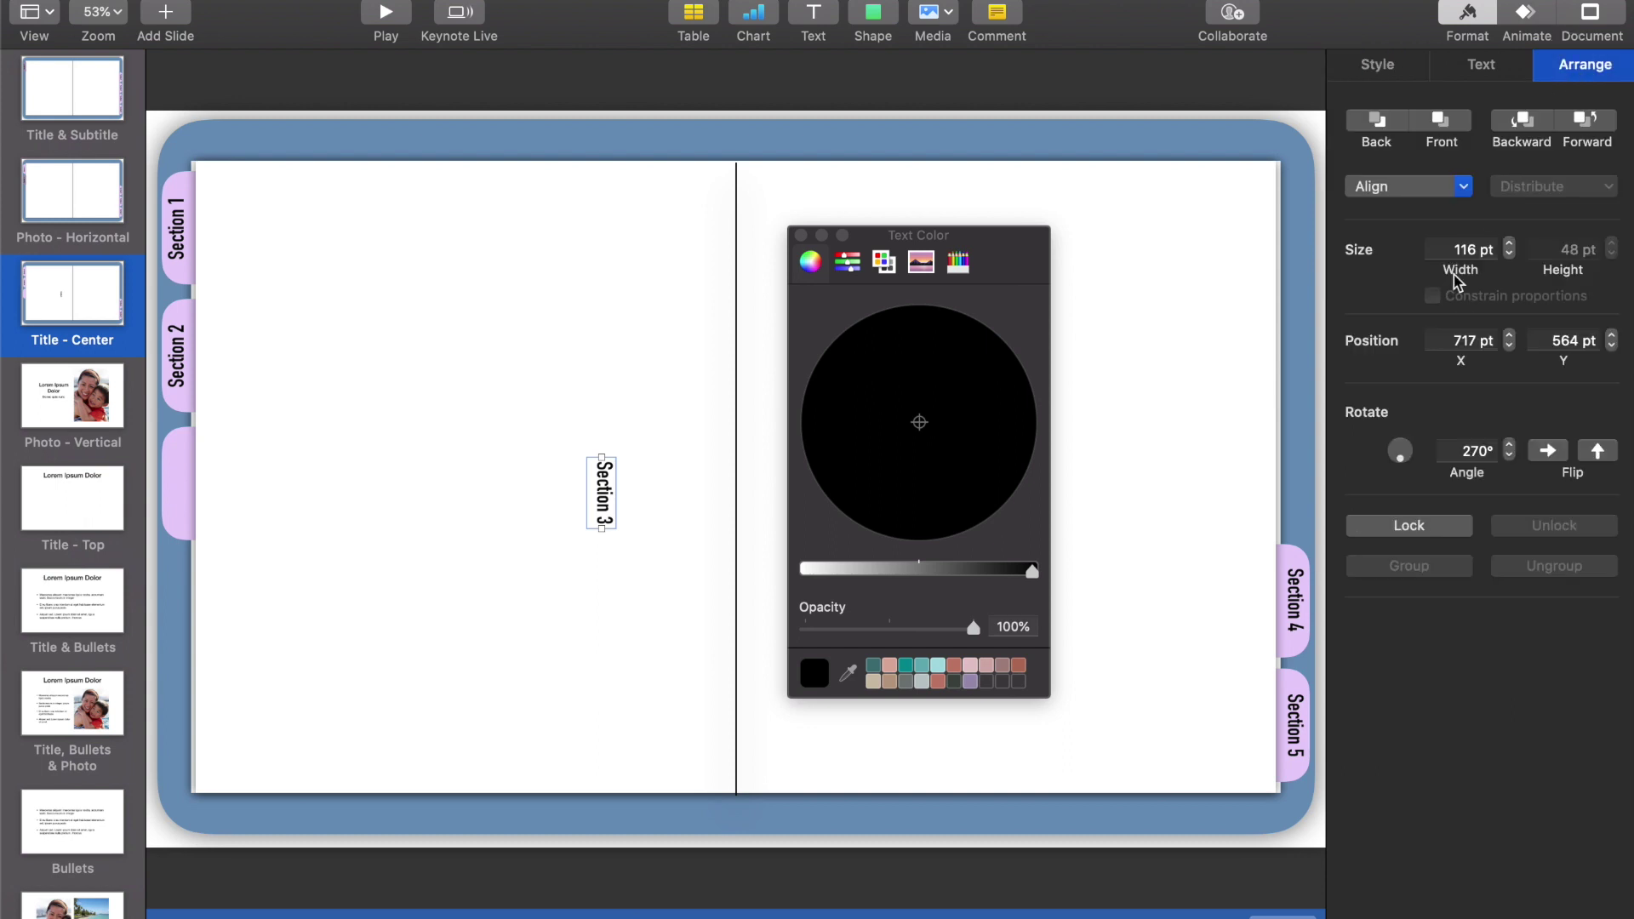
pyautogui.click(1391, 79)
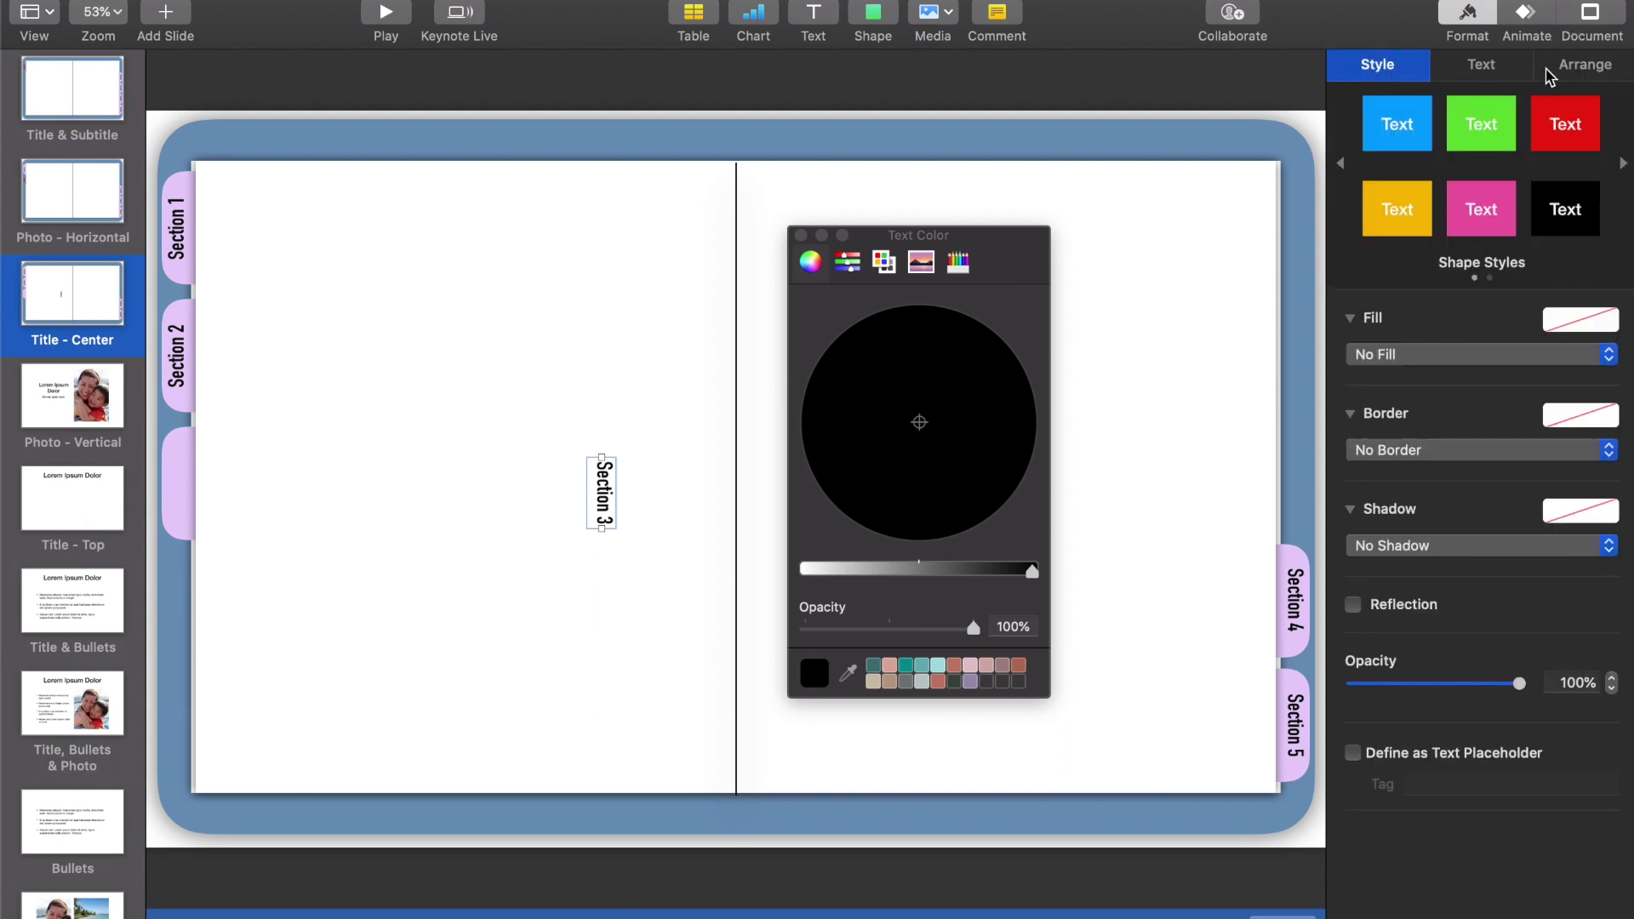
pyautogui.click(1551, 75)
pyautogui.click(1447, 446)
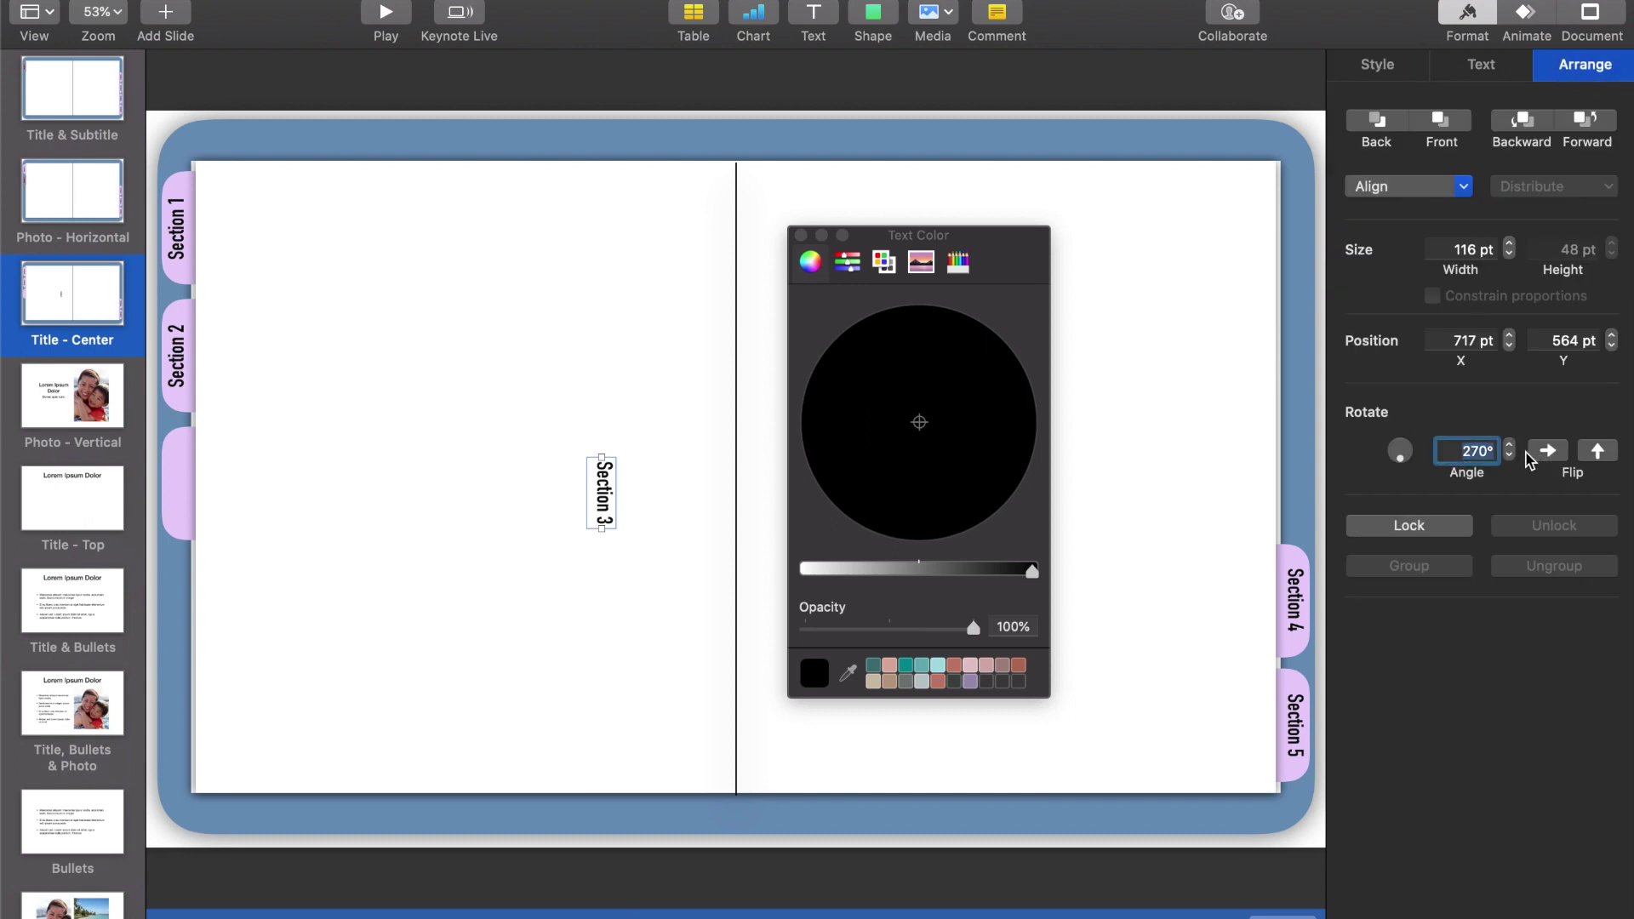
pyautogui.write('90')
pyautogui.press('Return')
pyautogui.click(598, 515)
pyautogui.moveTo(598, 515); pyautogui.dragTo(171, 490)
# Copy the whole tab design onto the Photo - Vertical master.
pyautogui.click(181, 532)
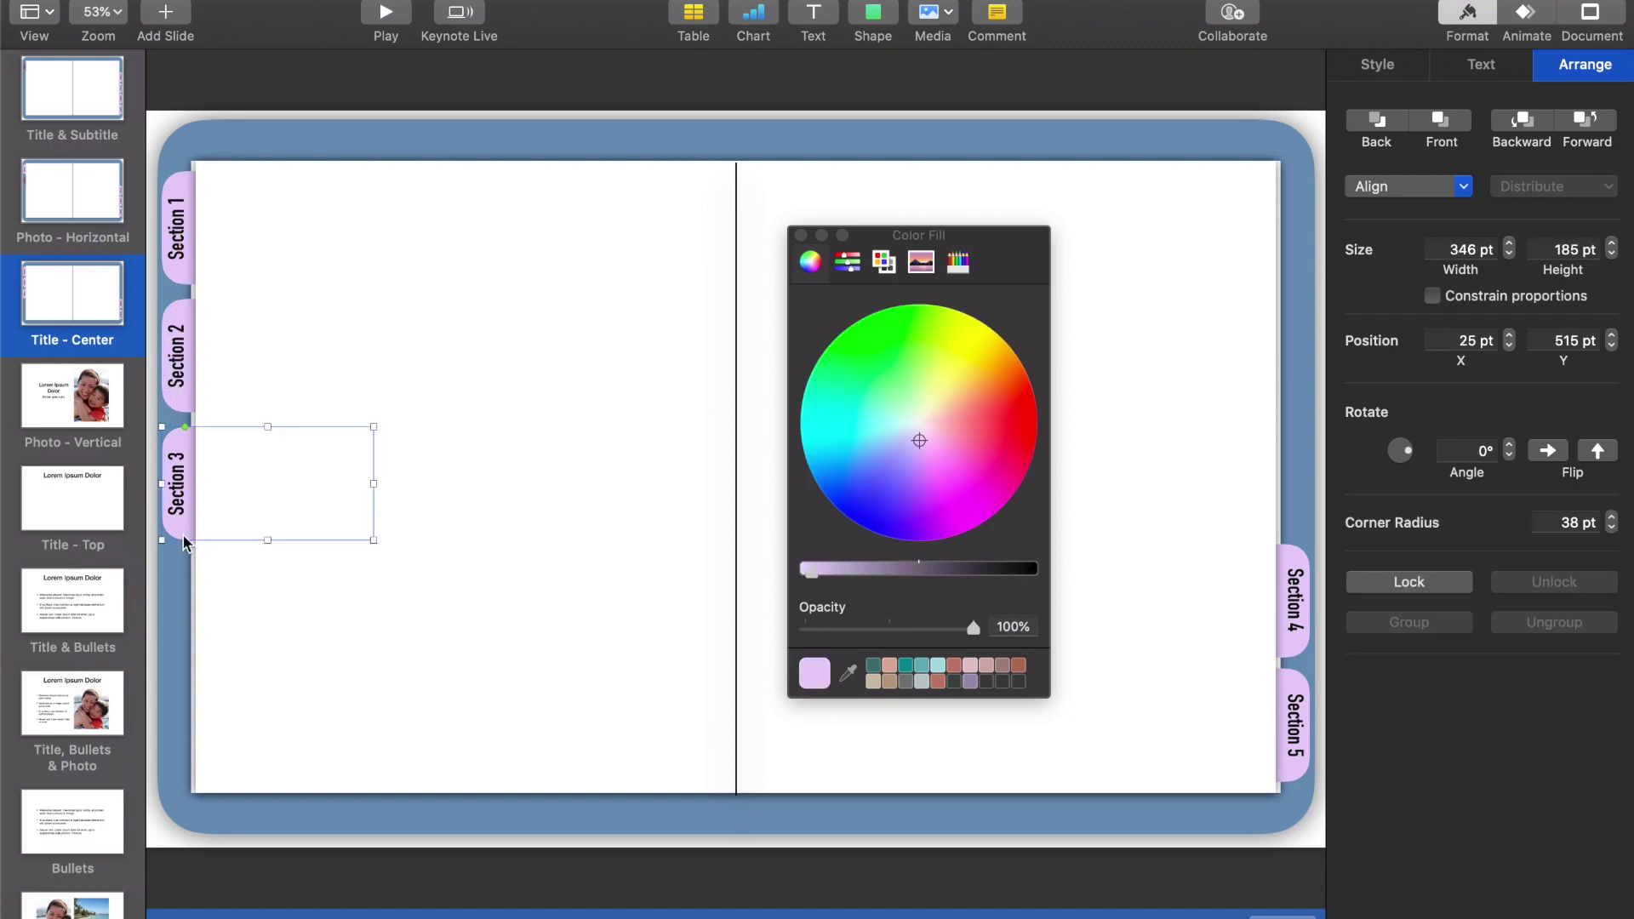
pyautogui.press('super+a')
pyautogui.press('super+c')
pyautogui.click(72, 395)
pyautogui.press('super+v')
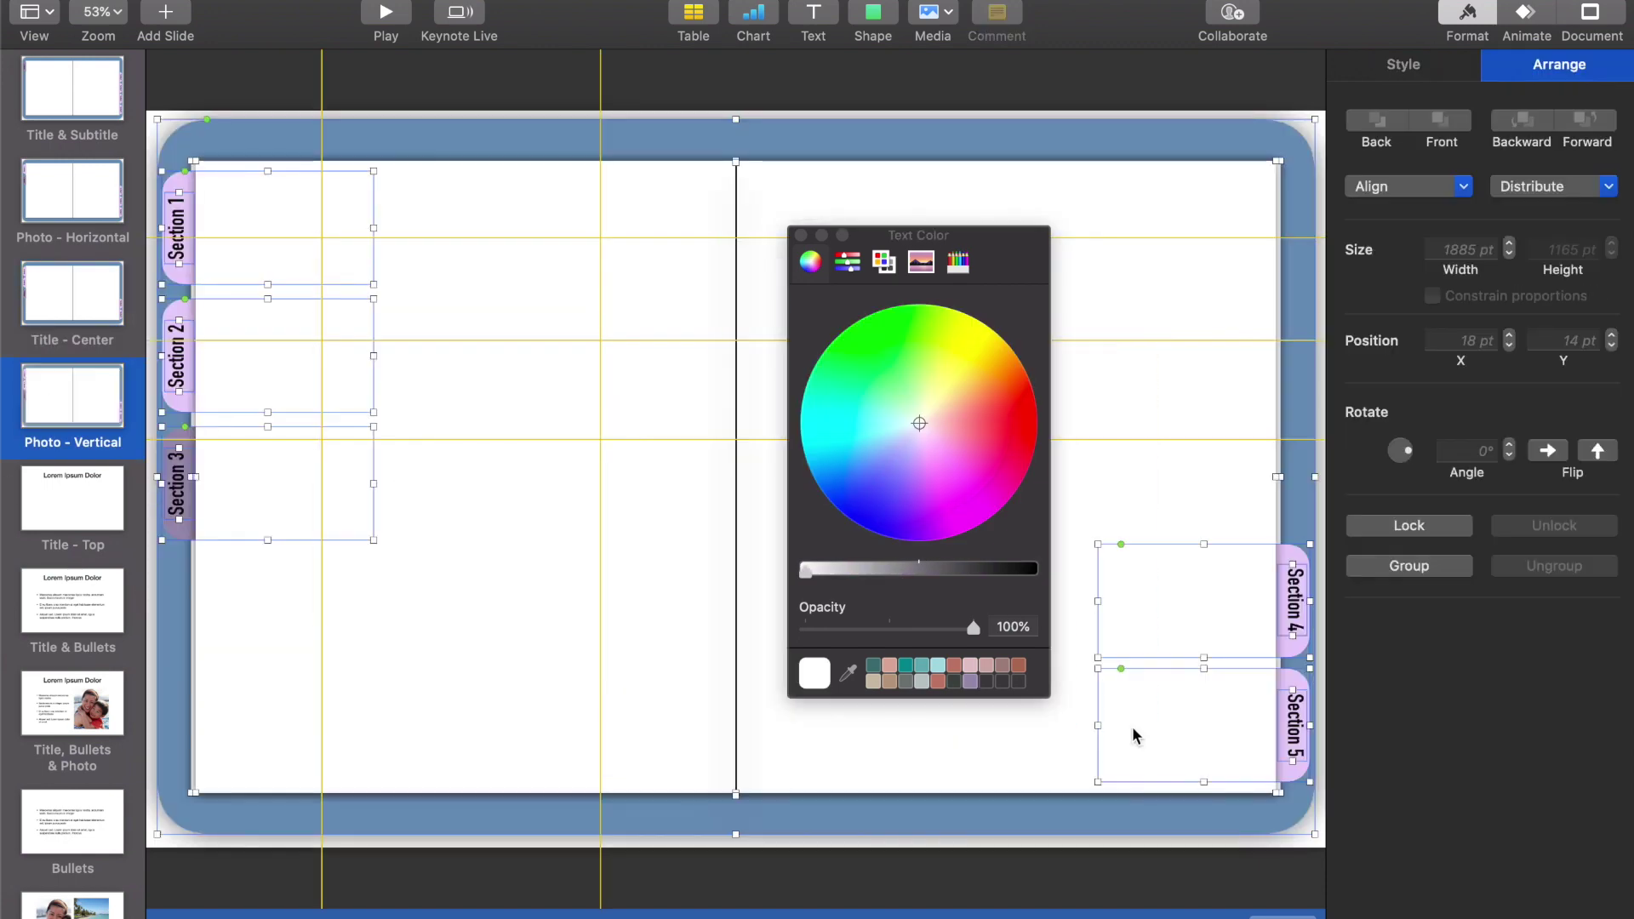
# Move the Section 4 tab and label to the left edge on the Photo - Vertical master.
pyautogui.click(281, 511)
pyautogui.moveTo(1293, 600); pyautogui.dragTo(183, 625)
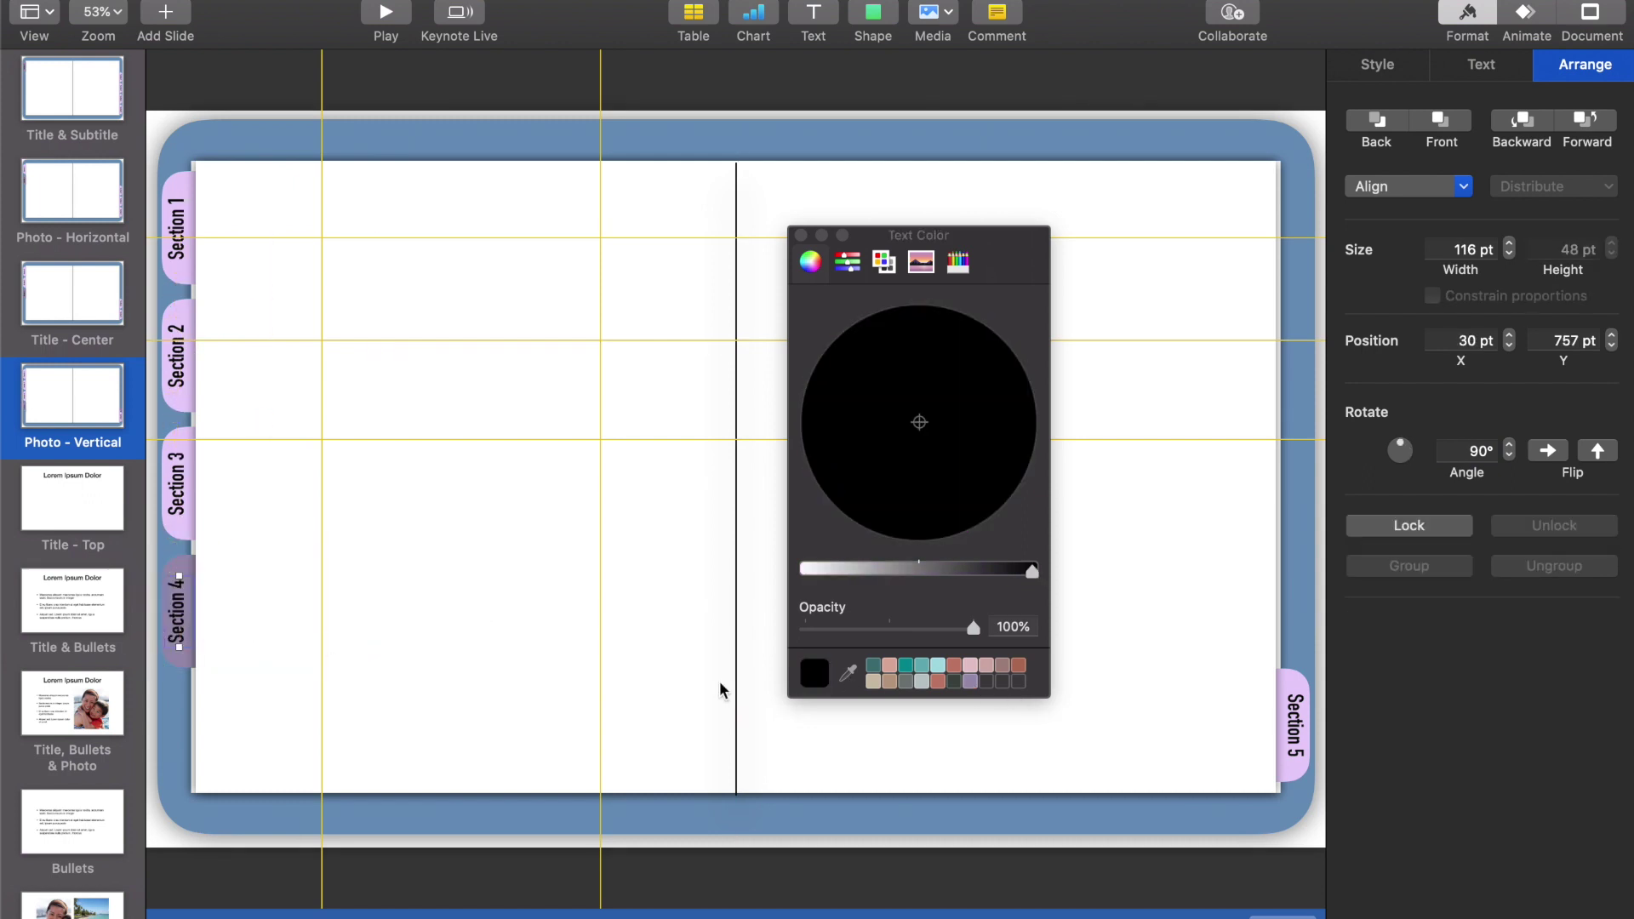
pyautogui.click(172, 845)
# Paste the tab design onto Title - Top and move the Section 4 and 5 tabs and labels left.
pyautogui.click(72, 498)
pyautogui.press('cmd+v')
pyautogui.click(181, 675)
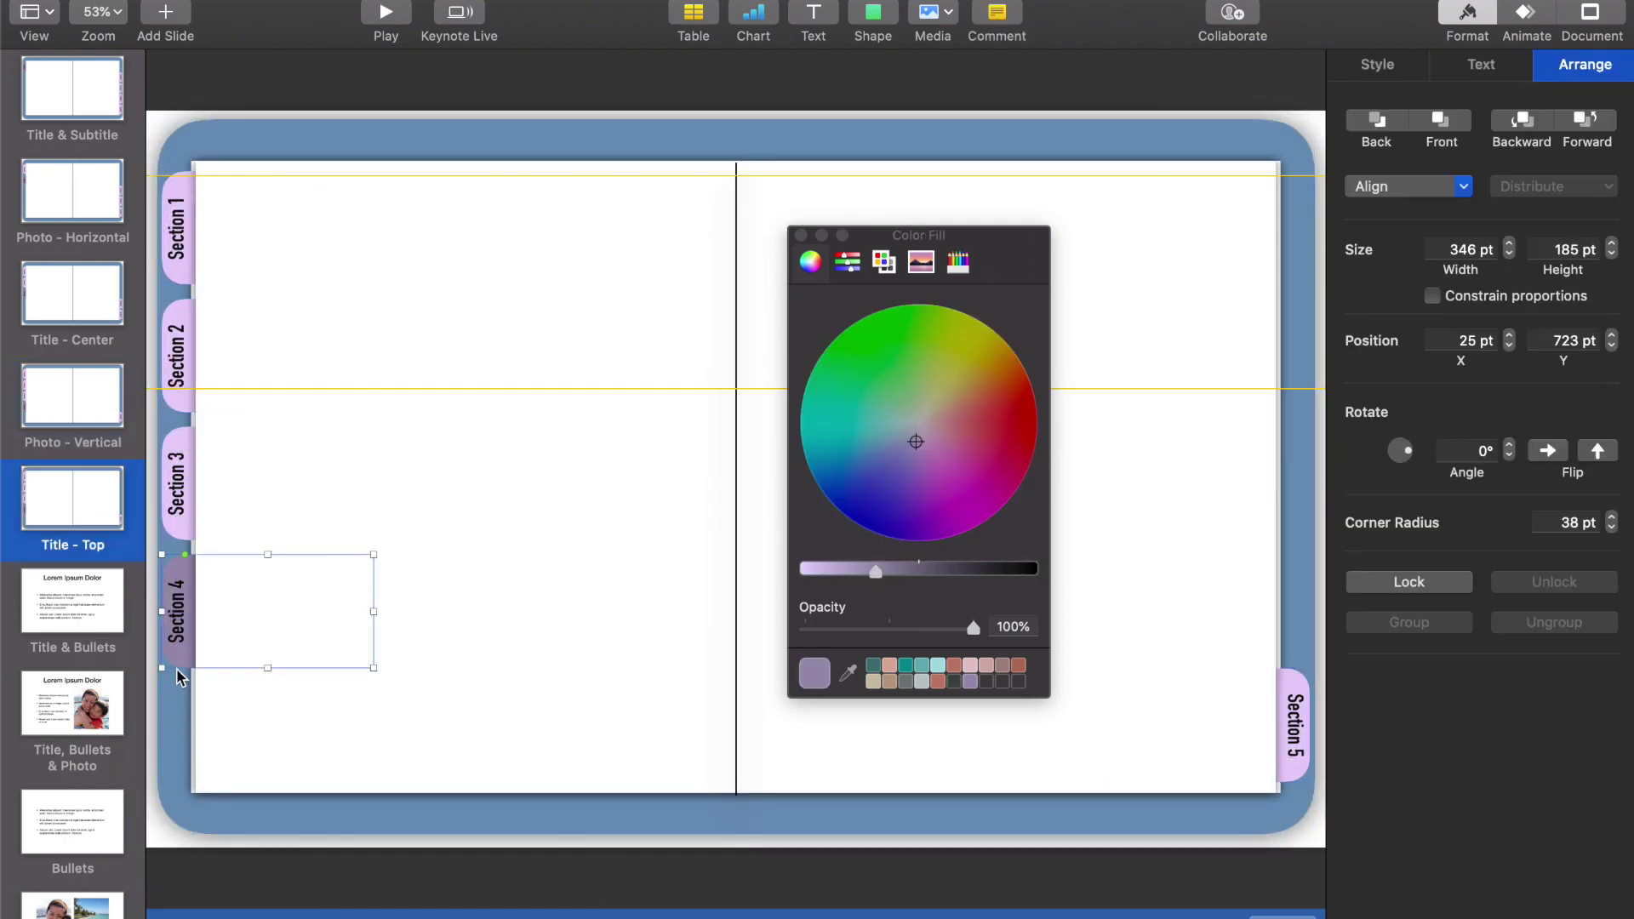
pyautogui.press('cmd+z')
pyautogui.press('cmd+z')
pyautogui.press('cmd+z')
pyautogui.press('cmd+z')
pyautogui.moveTo(366, 719); pyautogui.dragTo(363, 730)
pyautogui.click(175, 605)
pyautogui.click(578, 697)
pyautogui.moveTo(579, 696); pyautogui.dragTo(176, 739)
# Darken the Section 5 tab to a deeper purple.
pyautogui.click(174, 787)
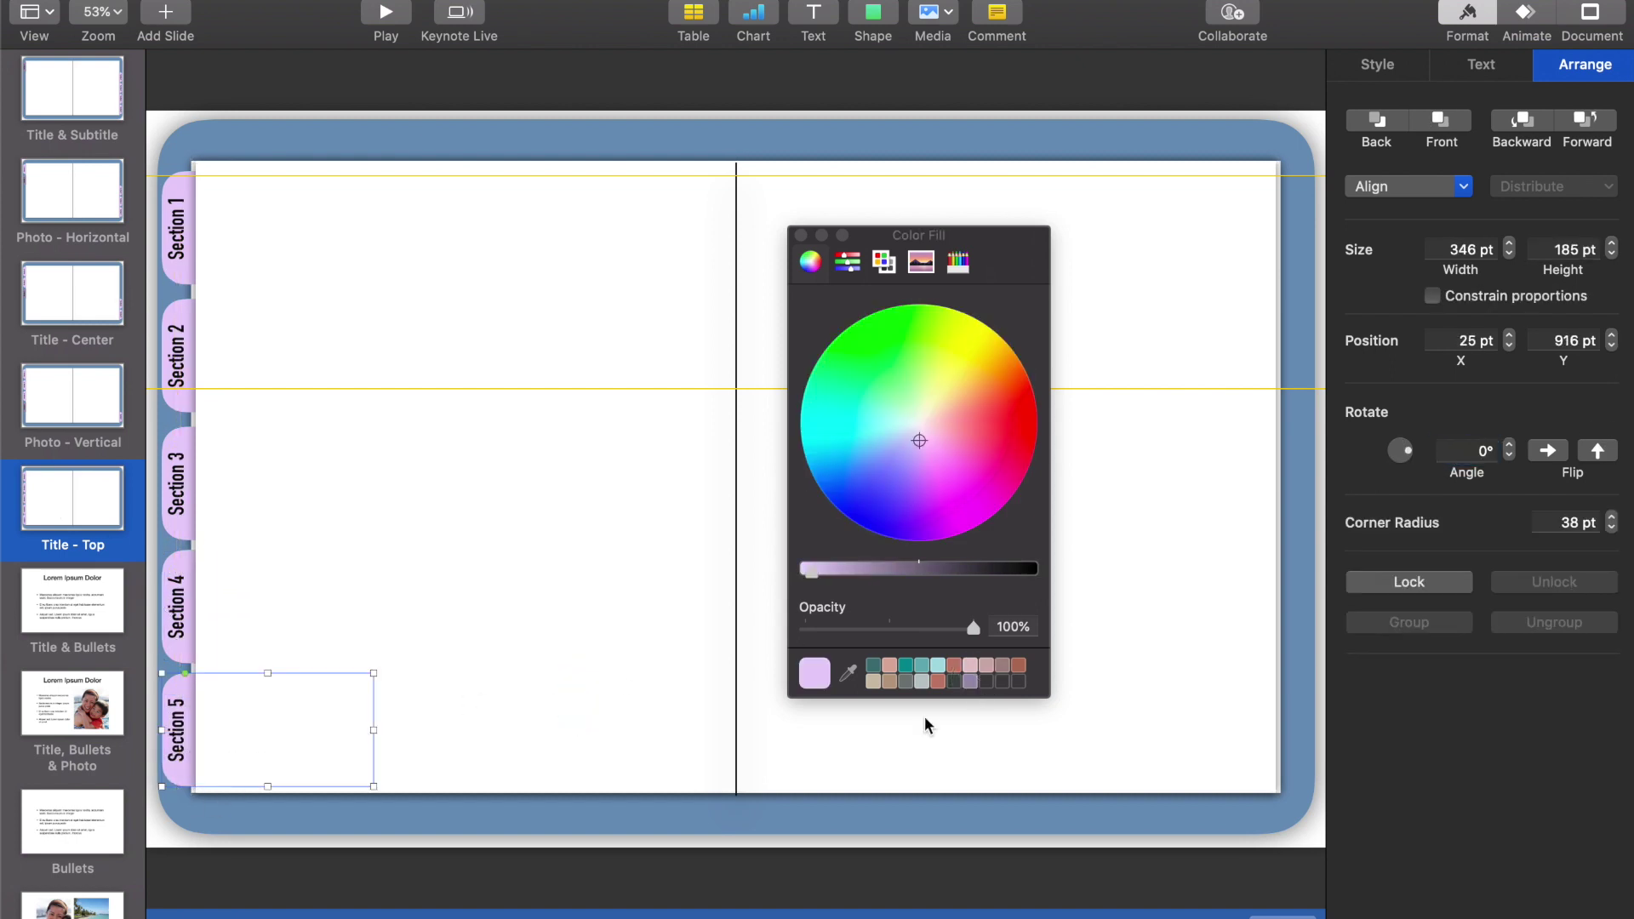
pyautogui.click(970, 682)
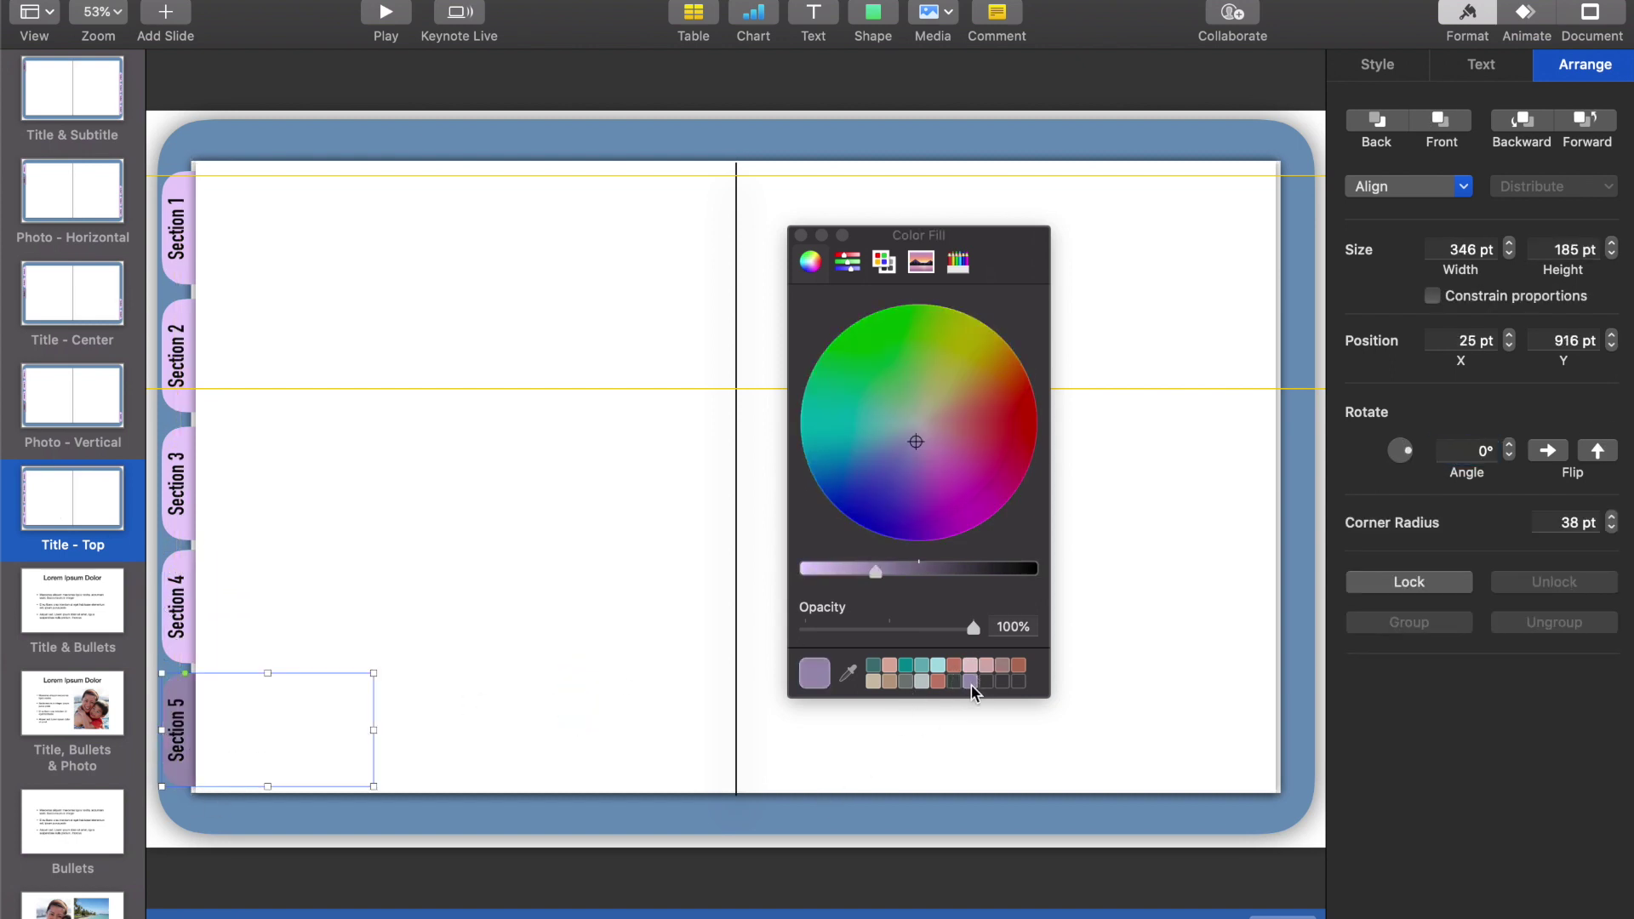
pyautogui.click(770, 880)
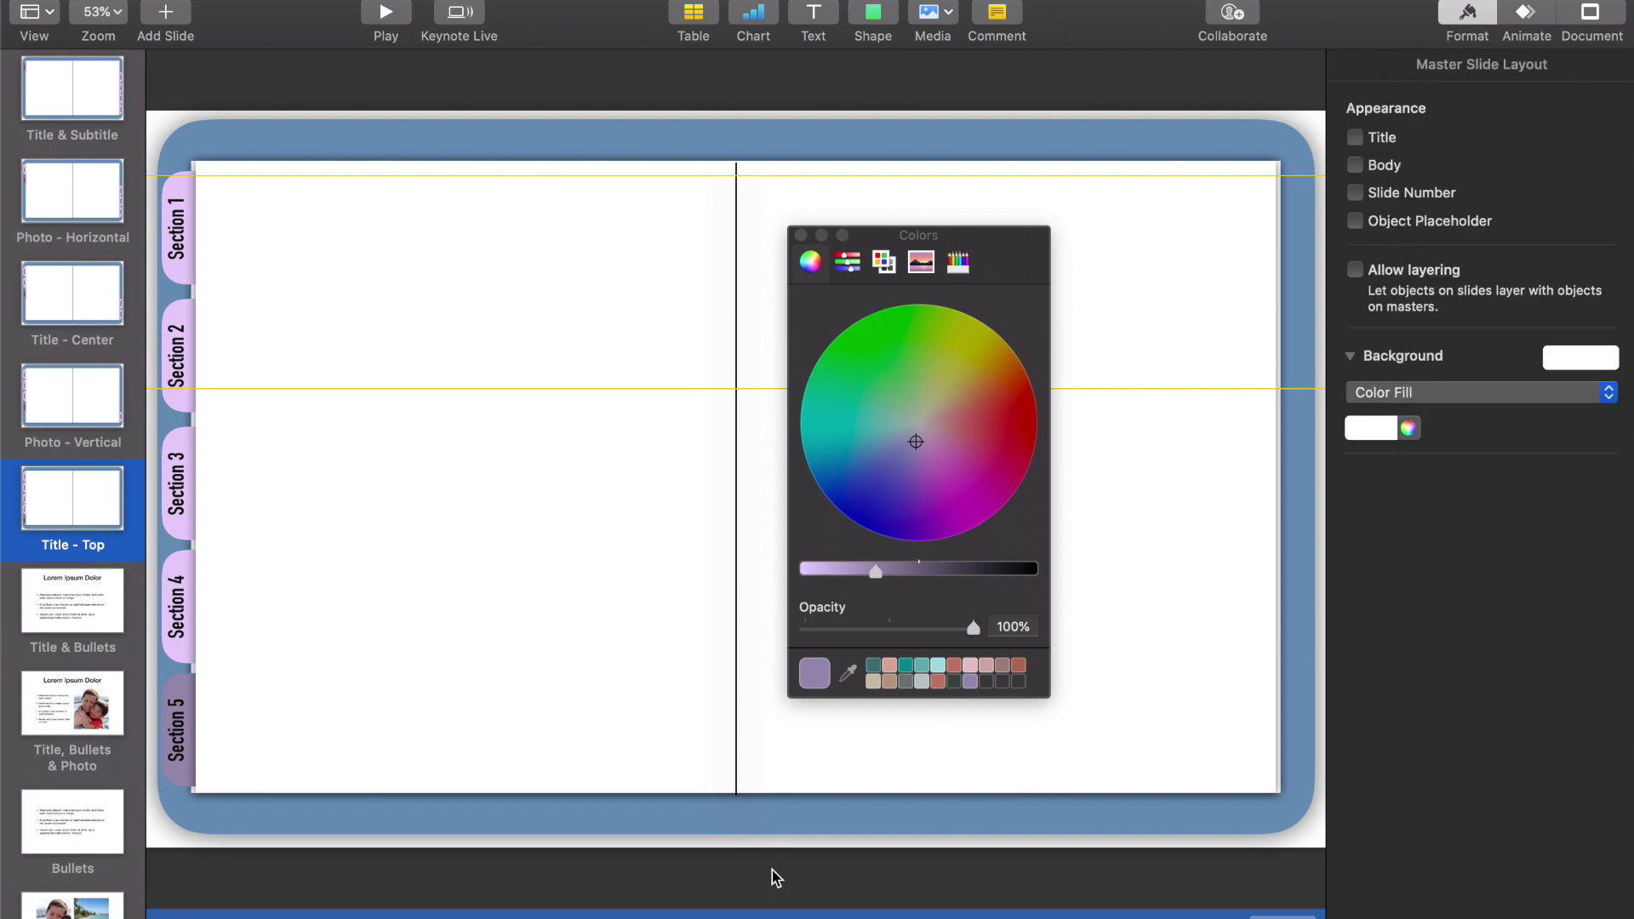
# Review the five planner masters, then exit master editing and close the Colors window.
pyautogui.click(58, 102)
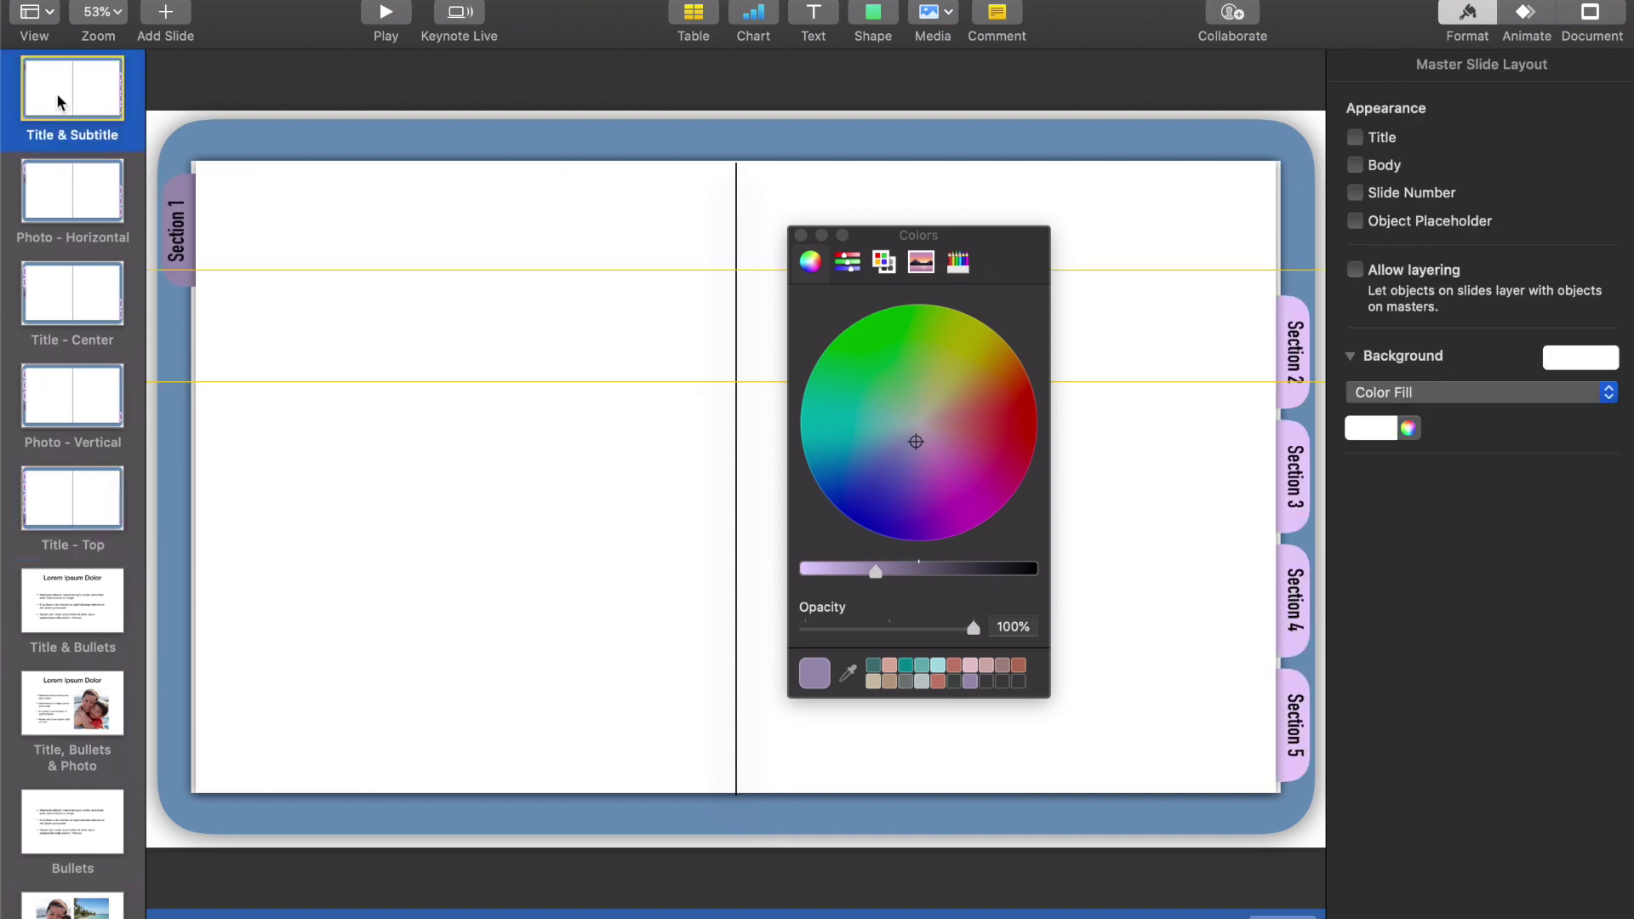
pyautogui.click(47, 184)
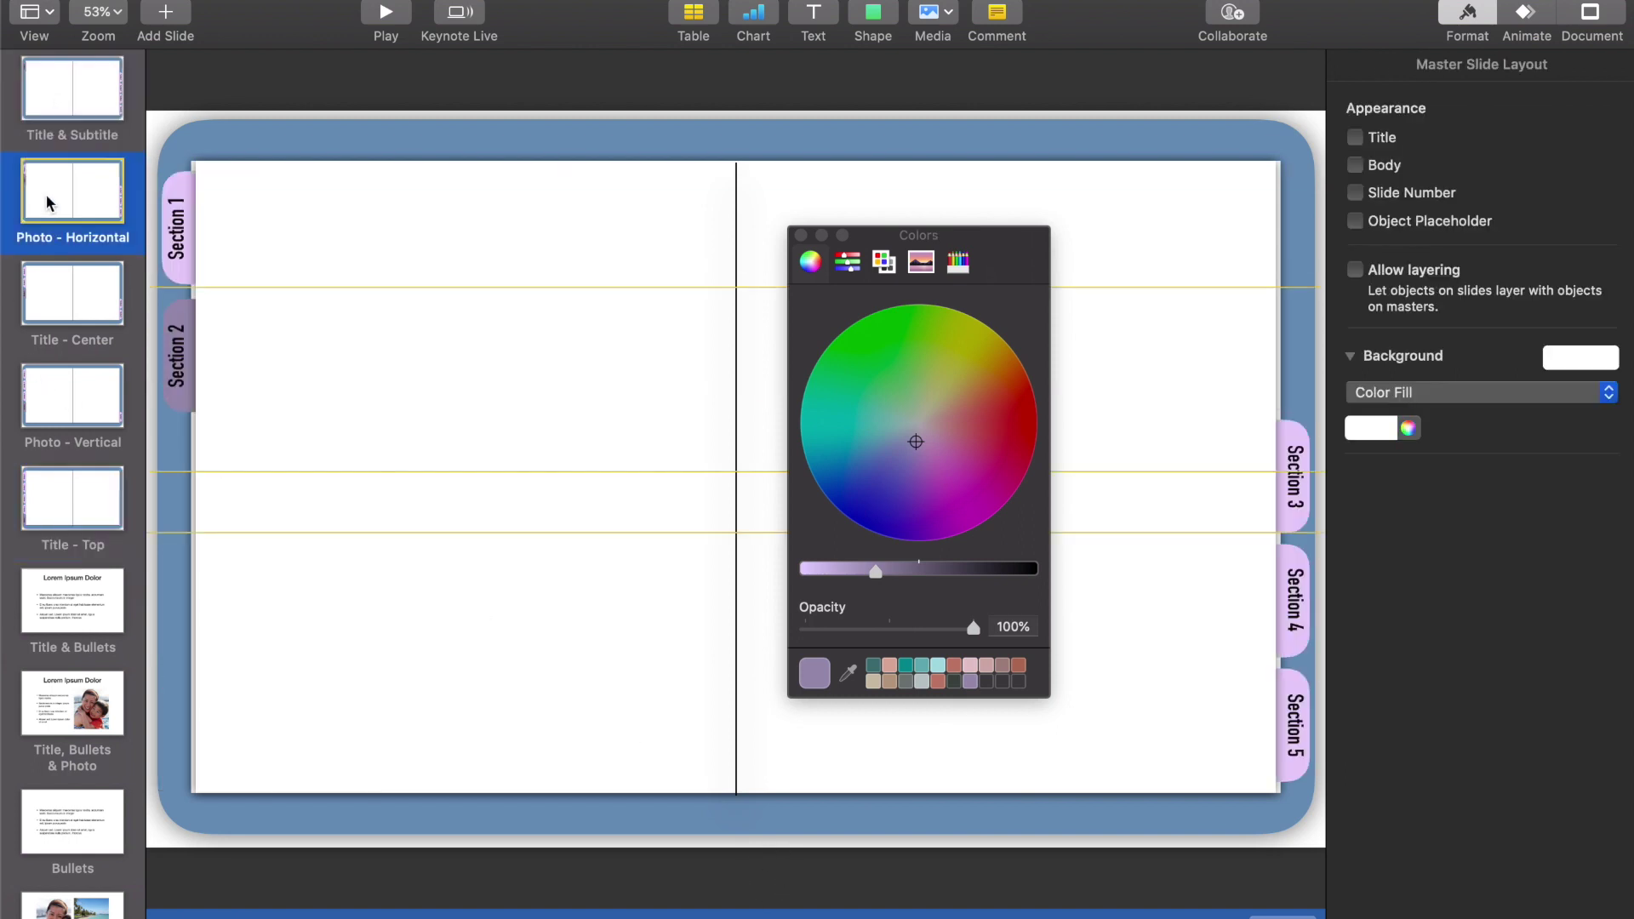
pyautogui.click(59, 294)
pyautogui.click(60, 384)
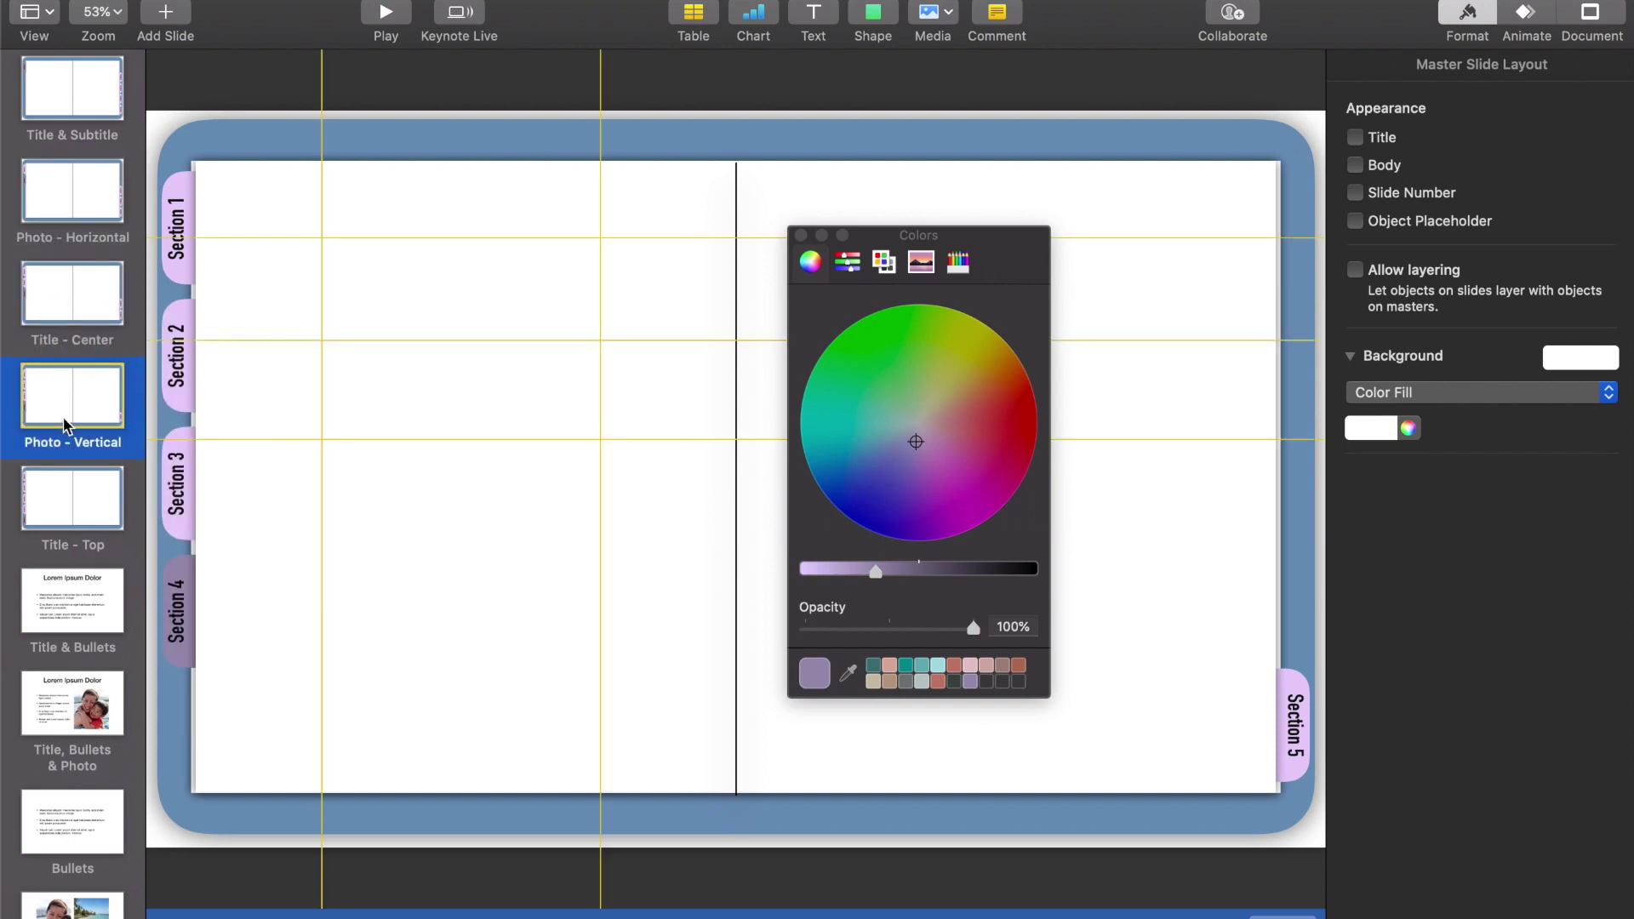
pyautogui.click(65, 520)
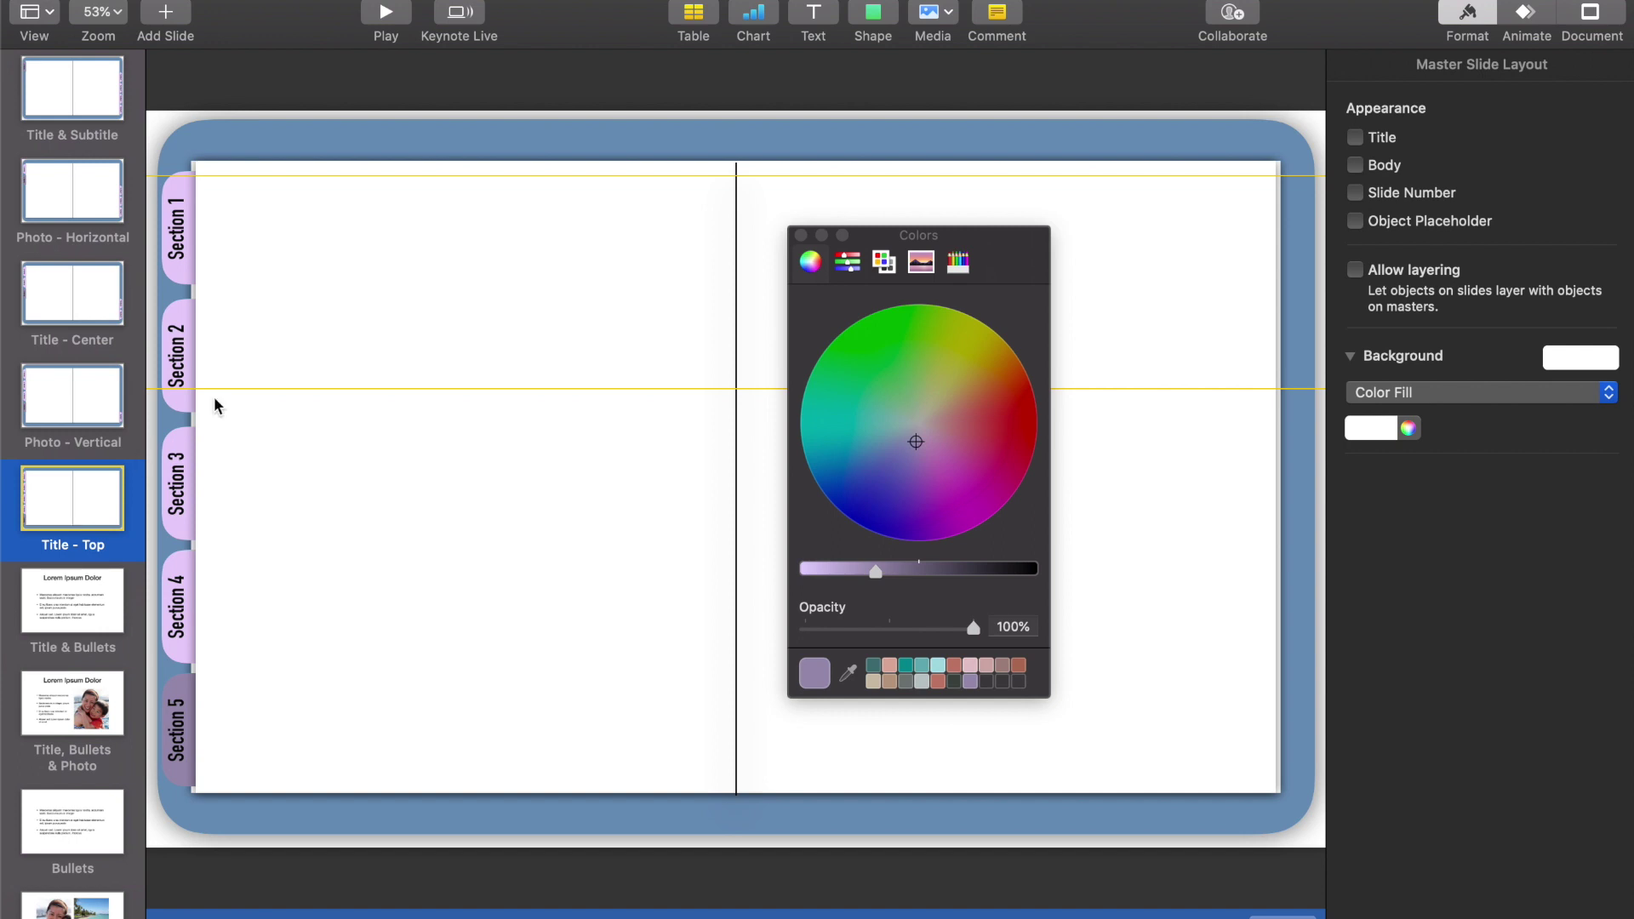
pyautogui.click(1282, 914)
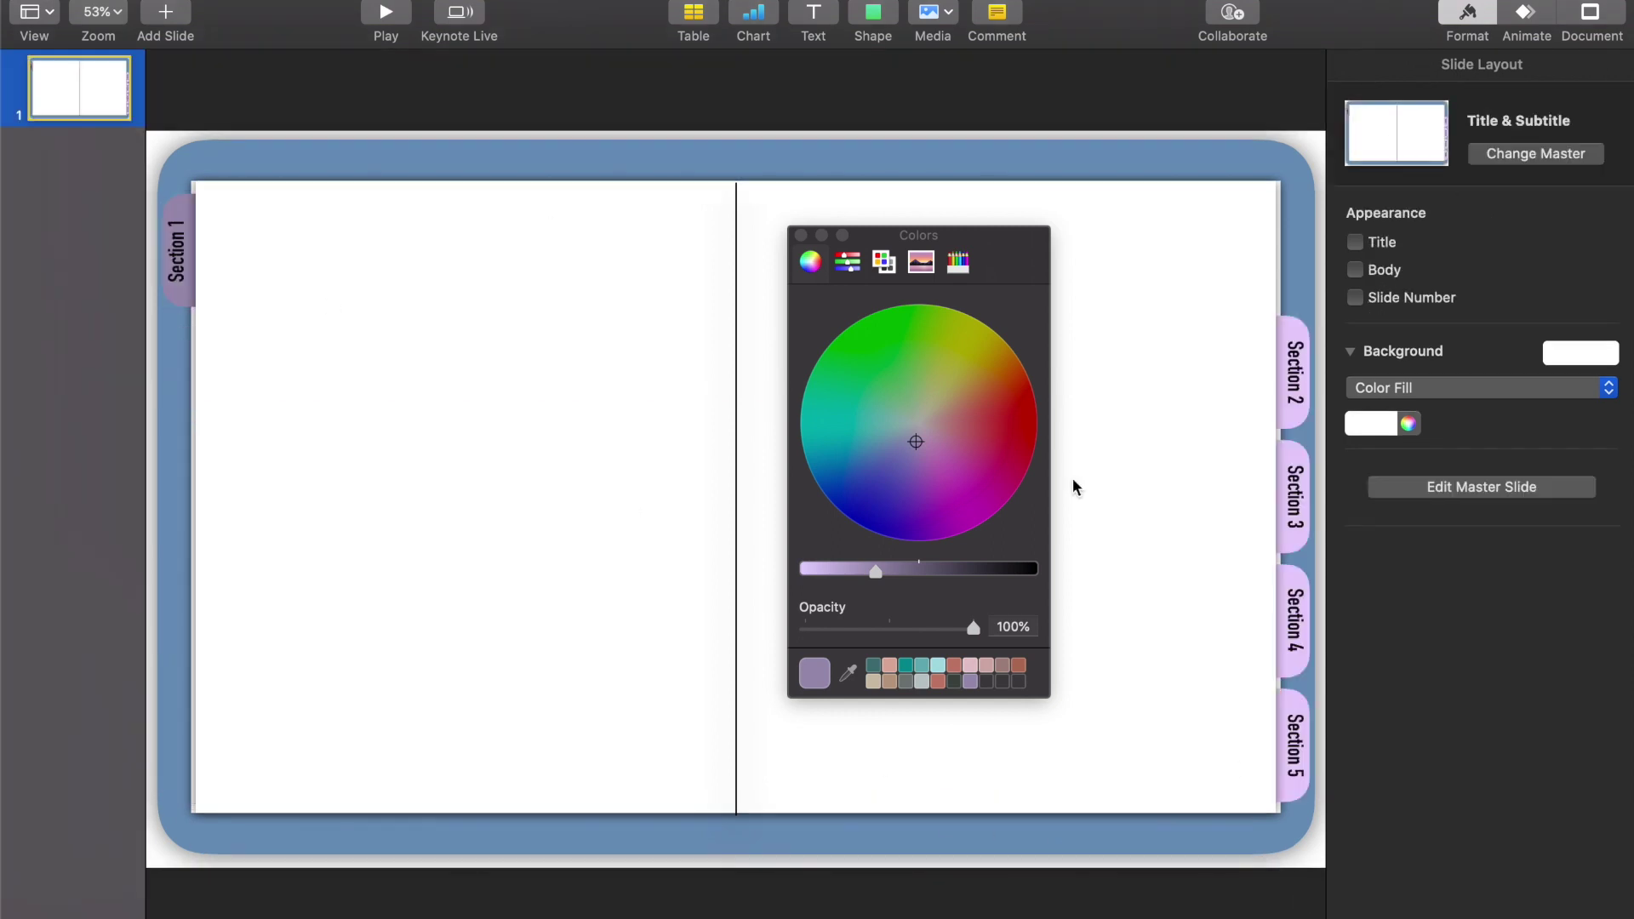
pyautogui.click(801, 236)
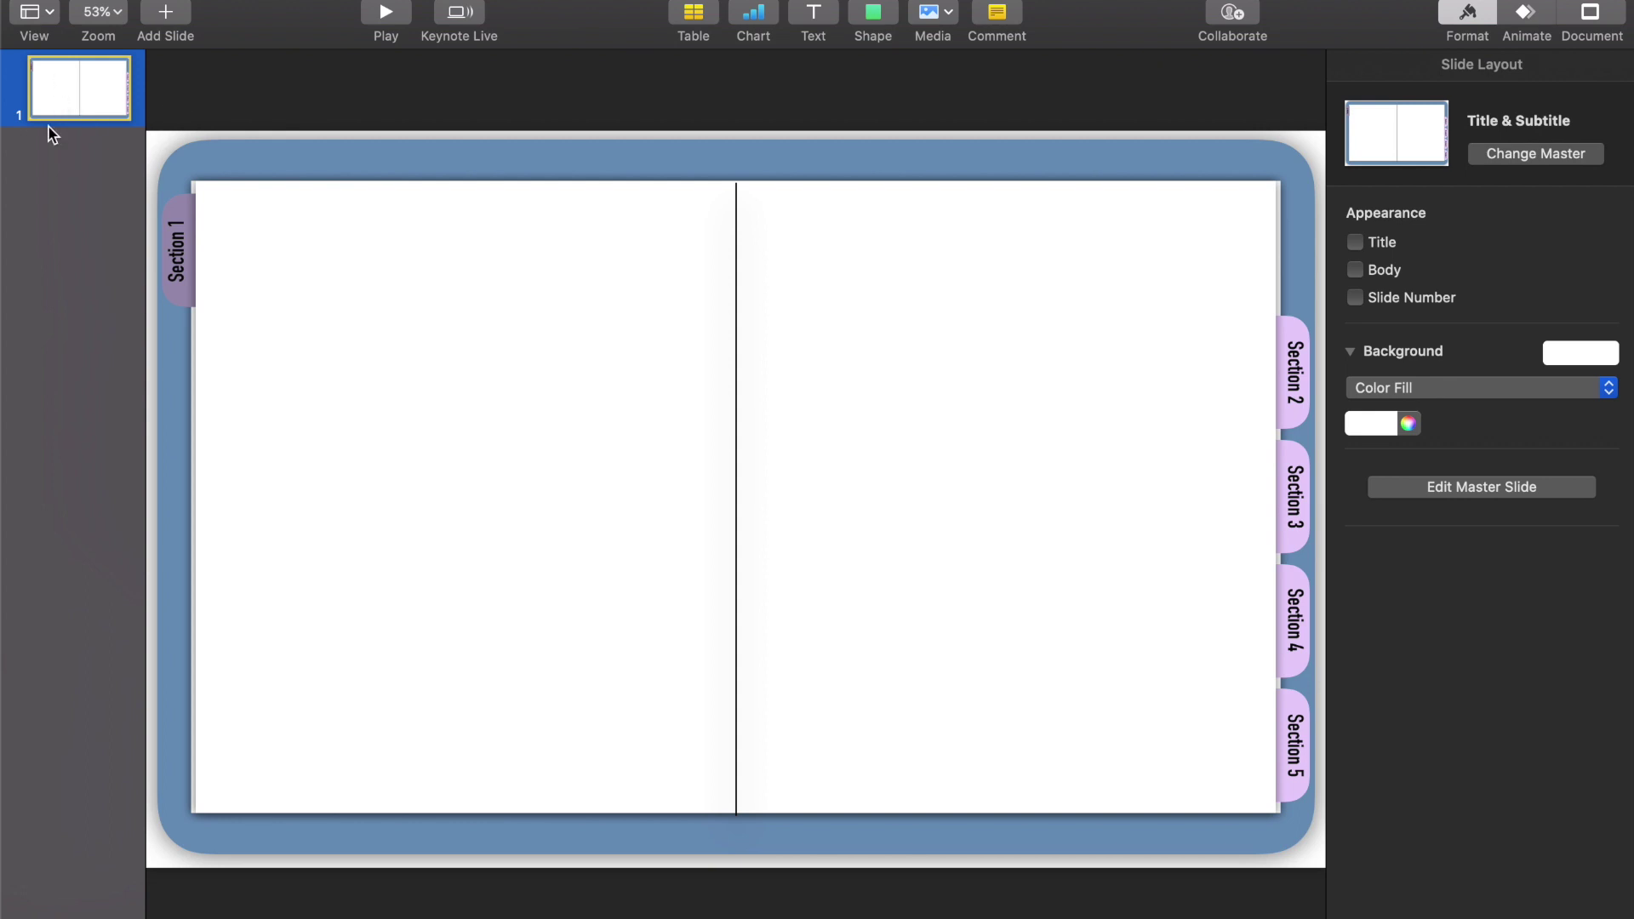
# Add Photo - Horizontal, Title - Center, Photo - Vertical and Title - Top slides, then return to slide 1.
pyautogui.click(150, 27)
pyautogui.click(257, 122)
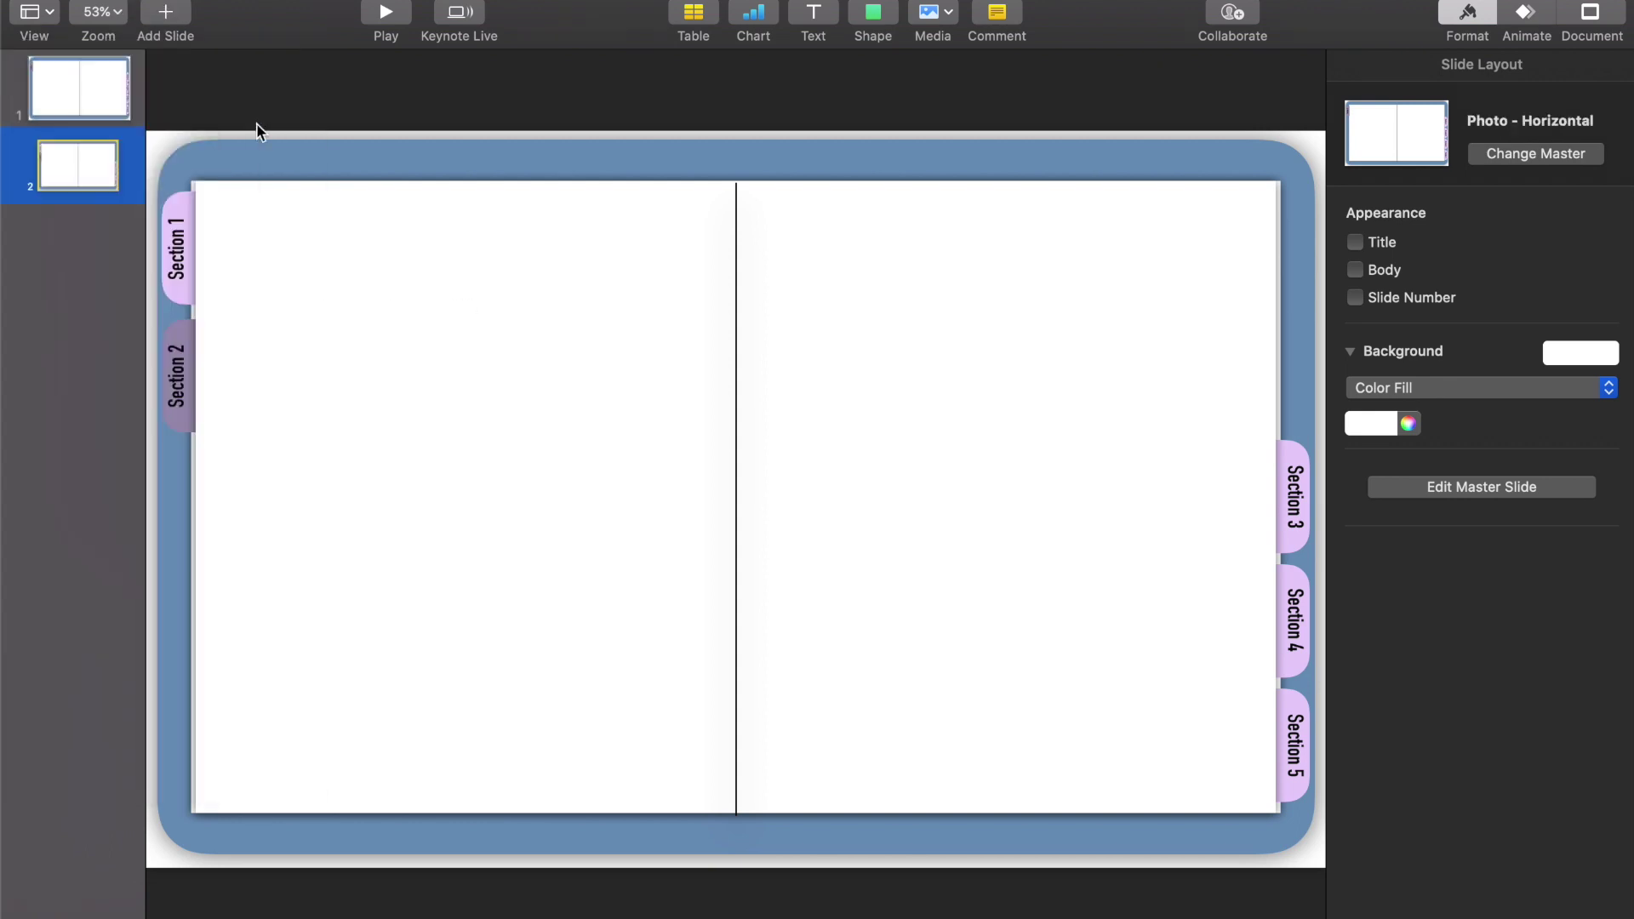
pyautogui.click(168, 17)
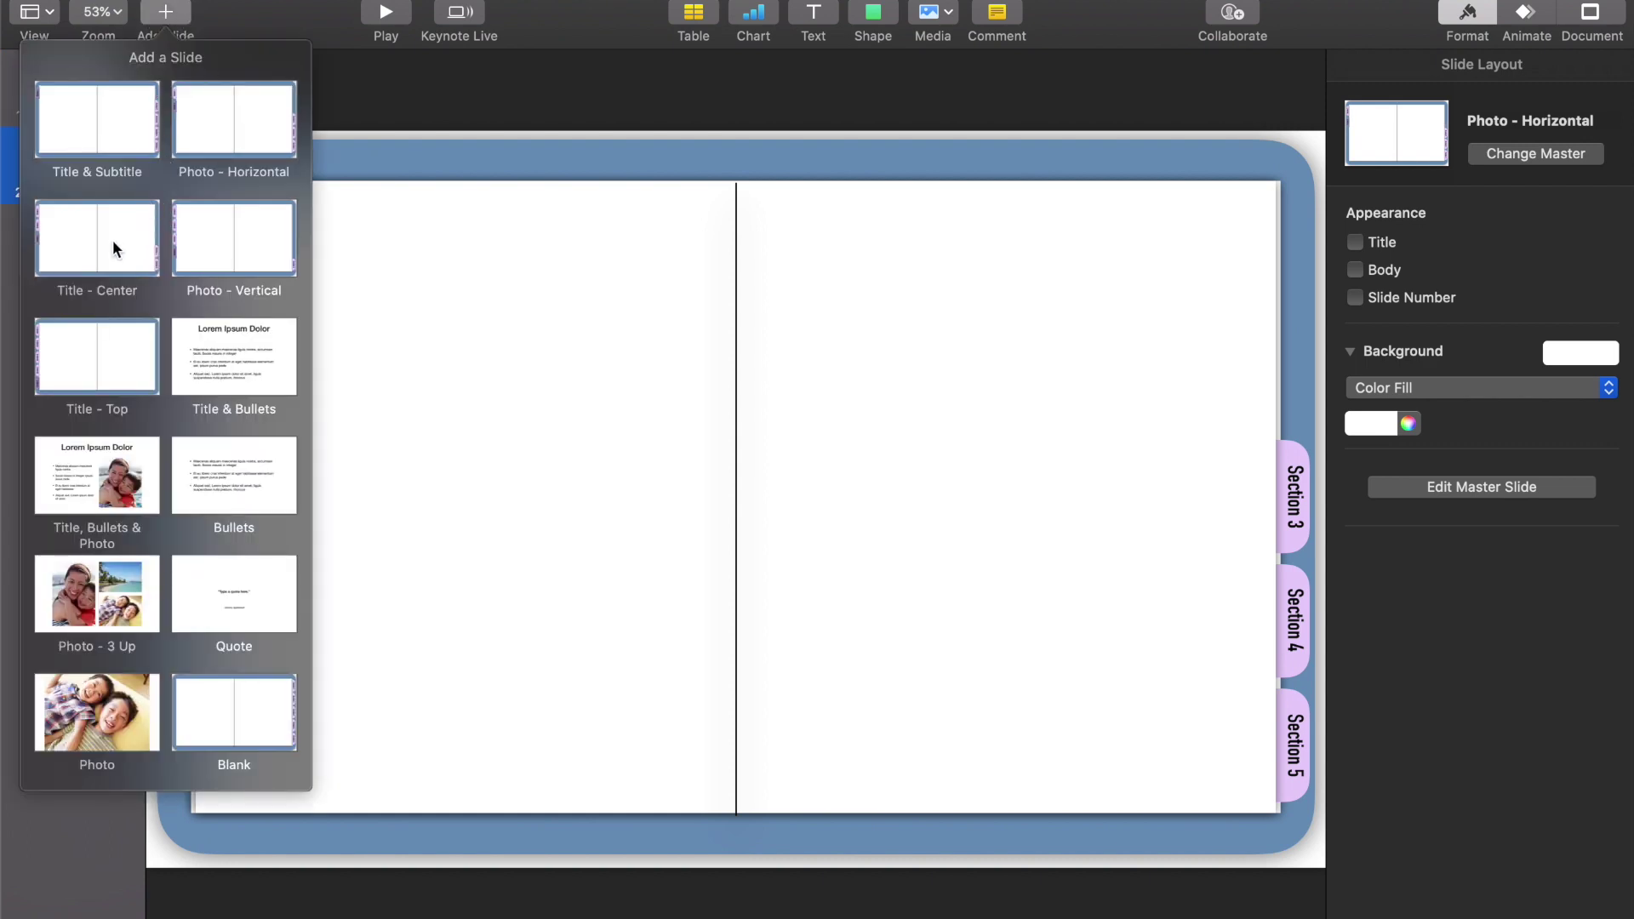
pyautogui.click(113, 247)
pyautogui.click(166, 14)
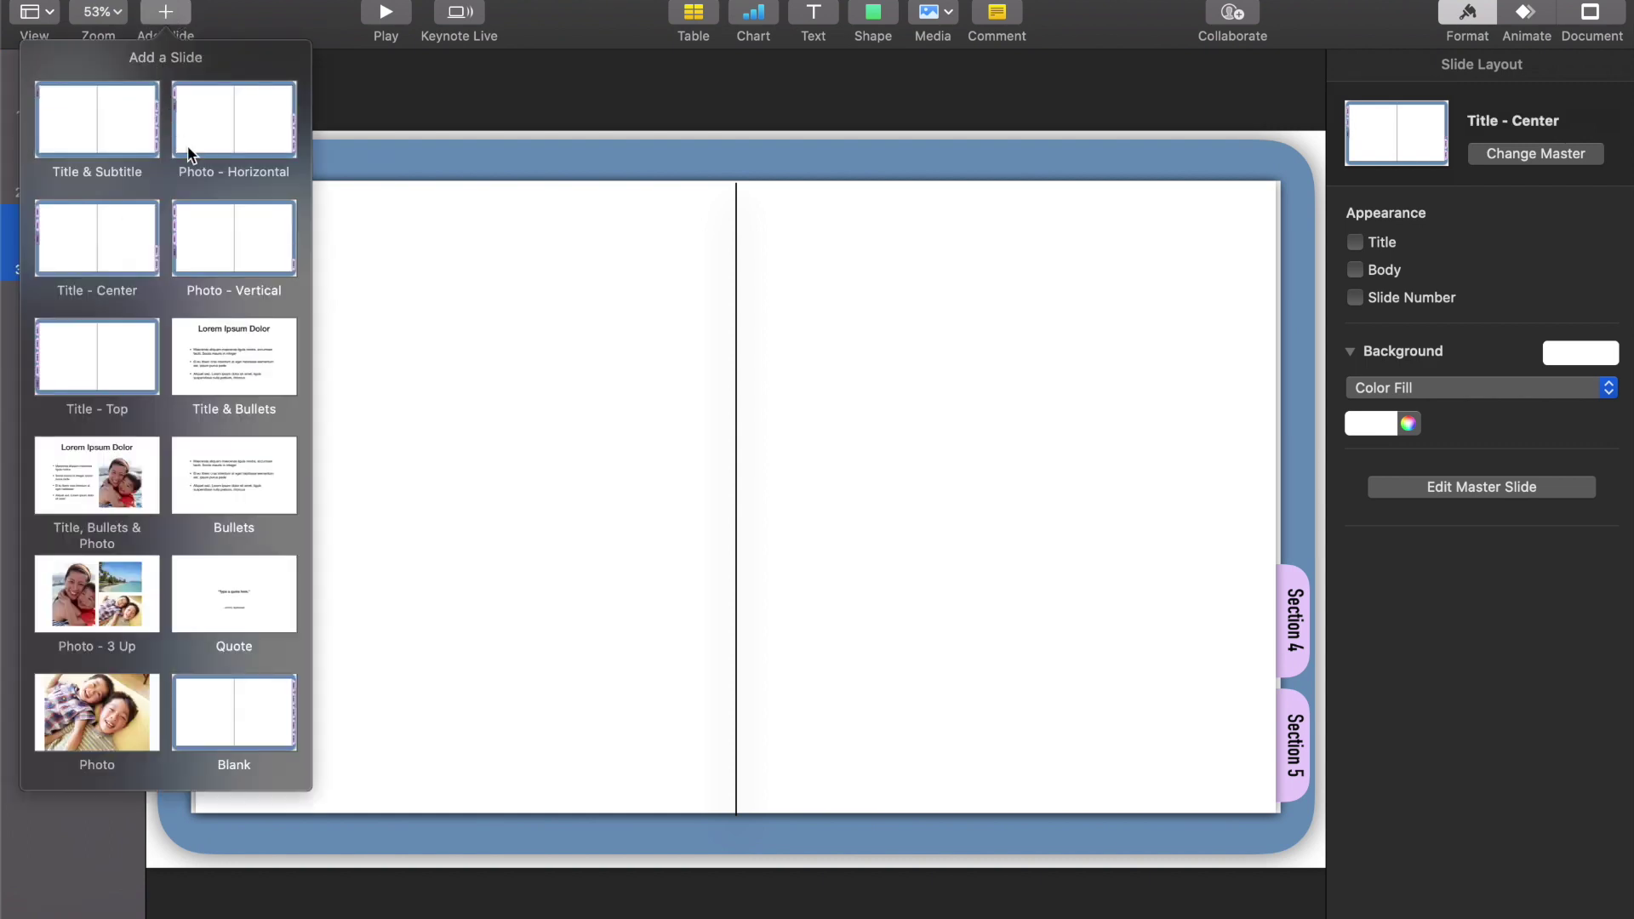
pyautogui.click(211, 225)
pyautogui.click(166, 14)
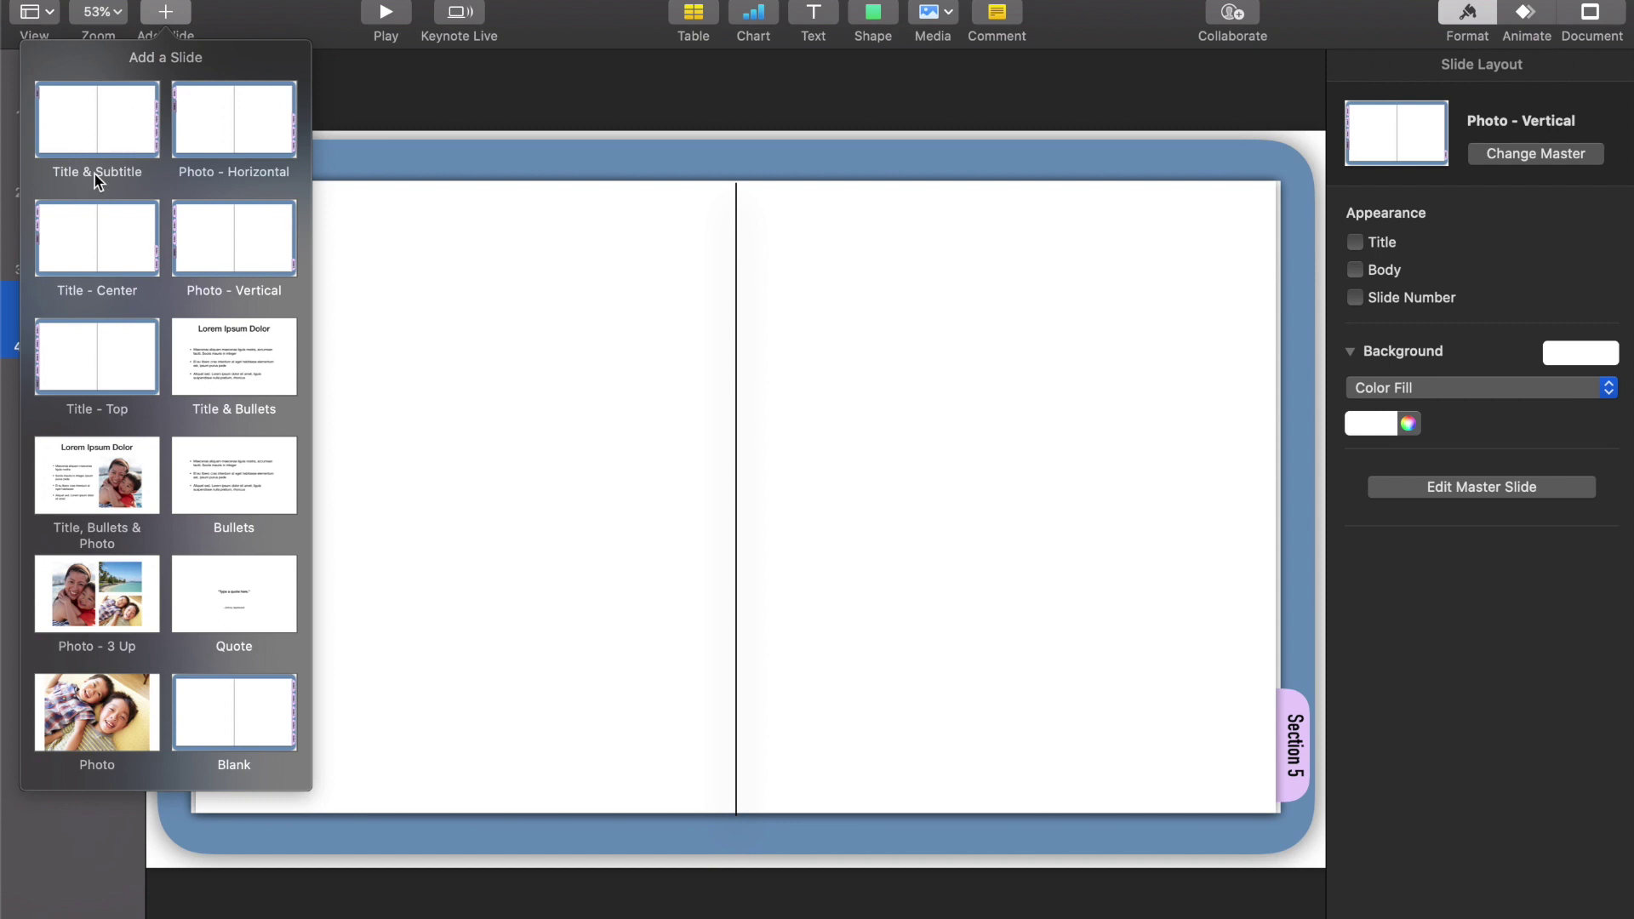
pyautogui.click(119, 367)
pyautogui.click(89, 101)
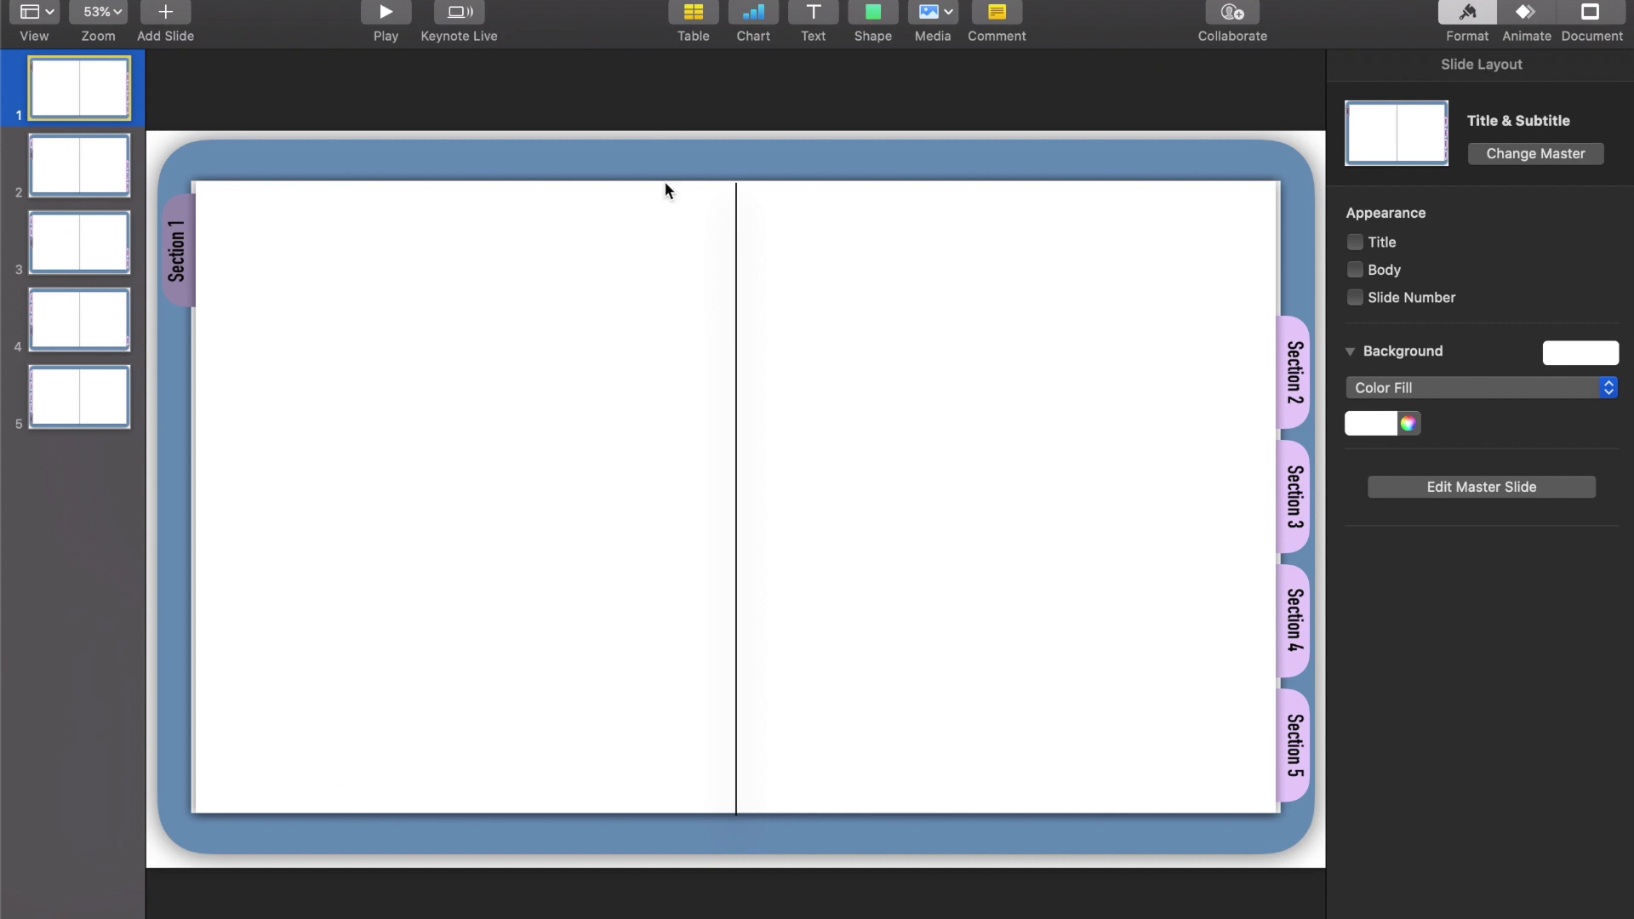
# Enter master editing and add a slide link to the Section 1 tab.
pyautogui.click(1496, 499)
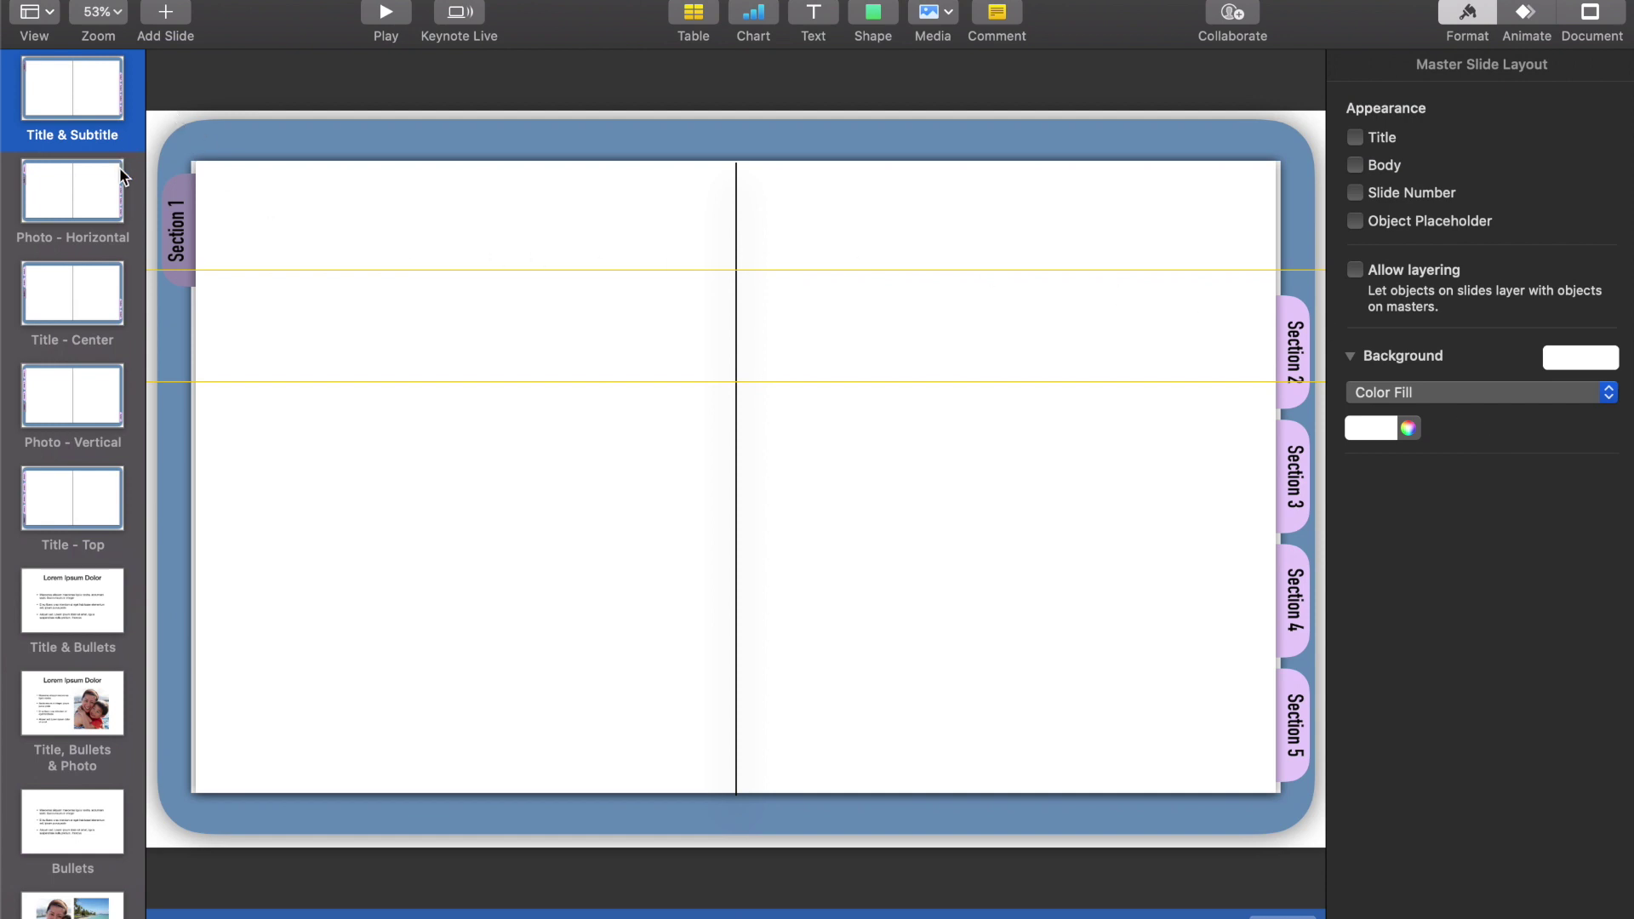
pyautogui.click(184, 175)
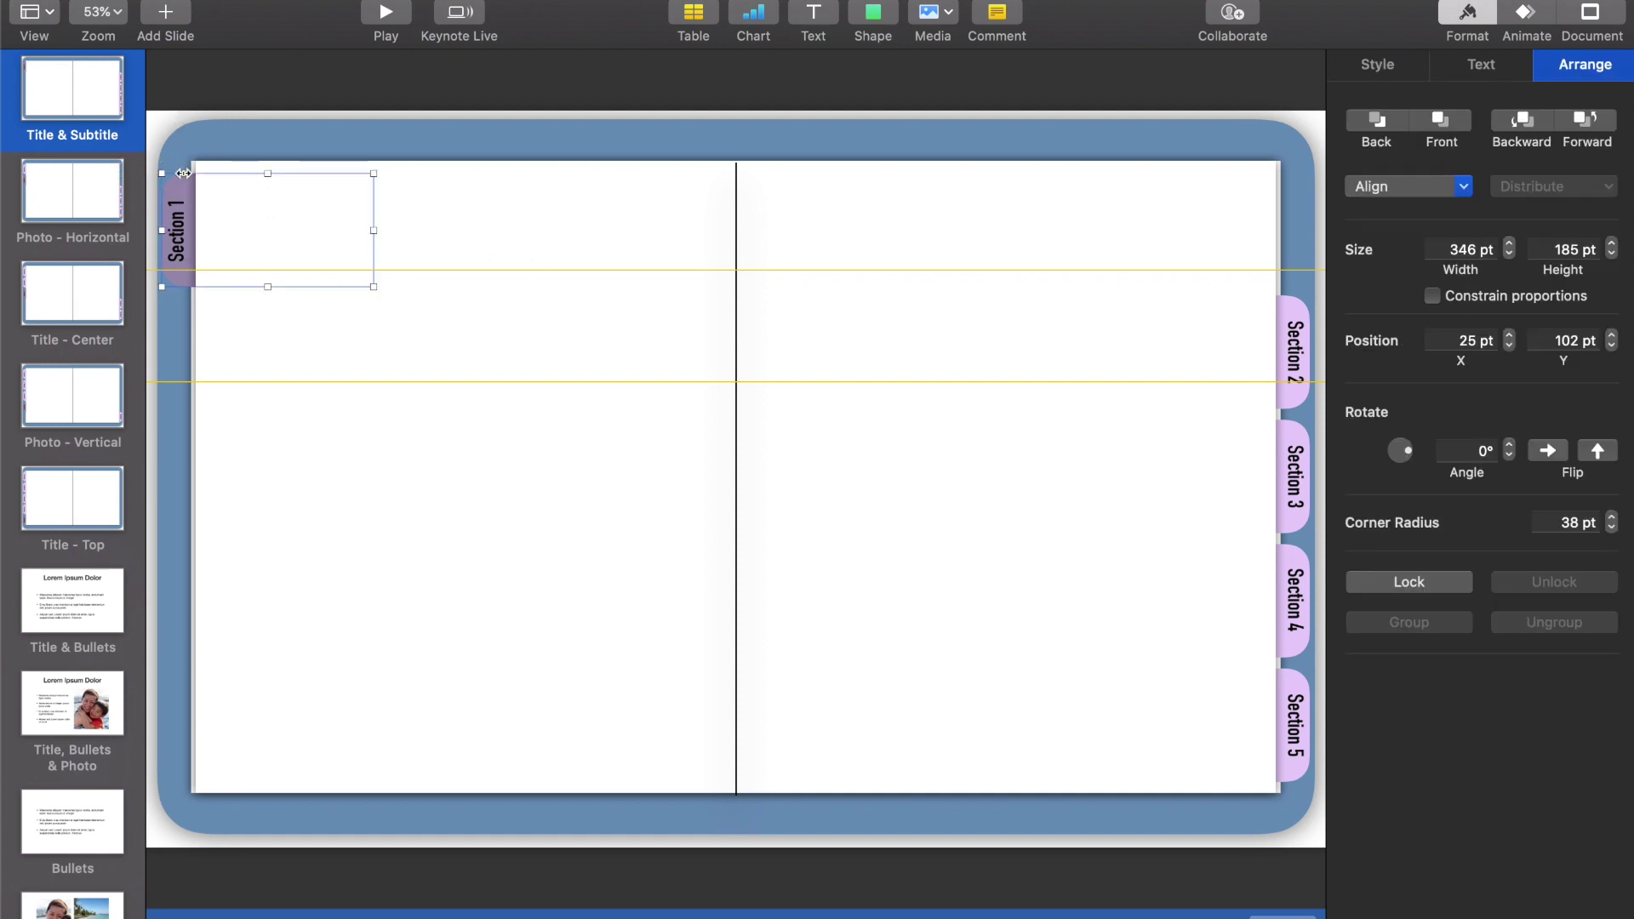
pyautogui.rightClick(184, 181)
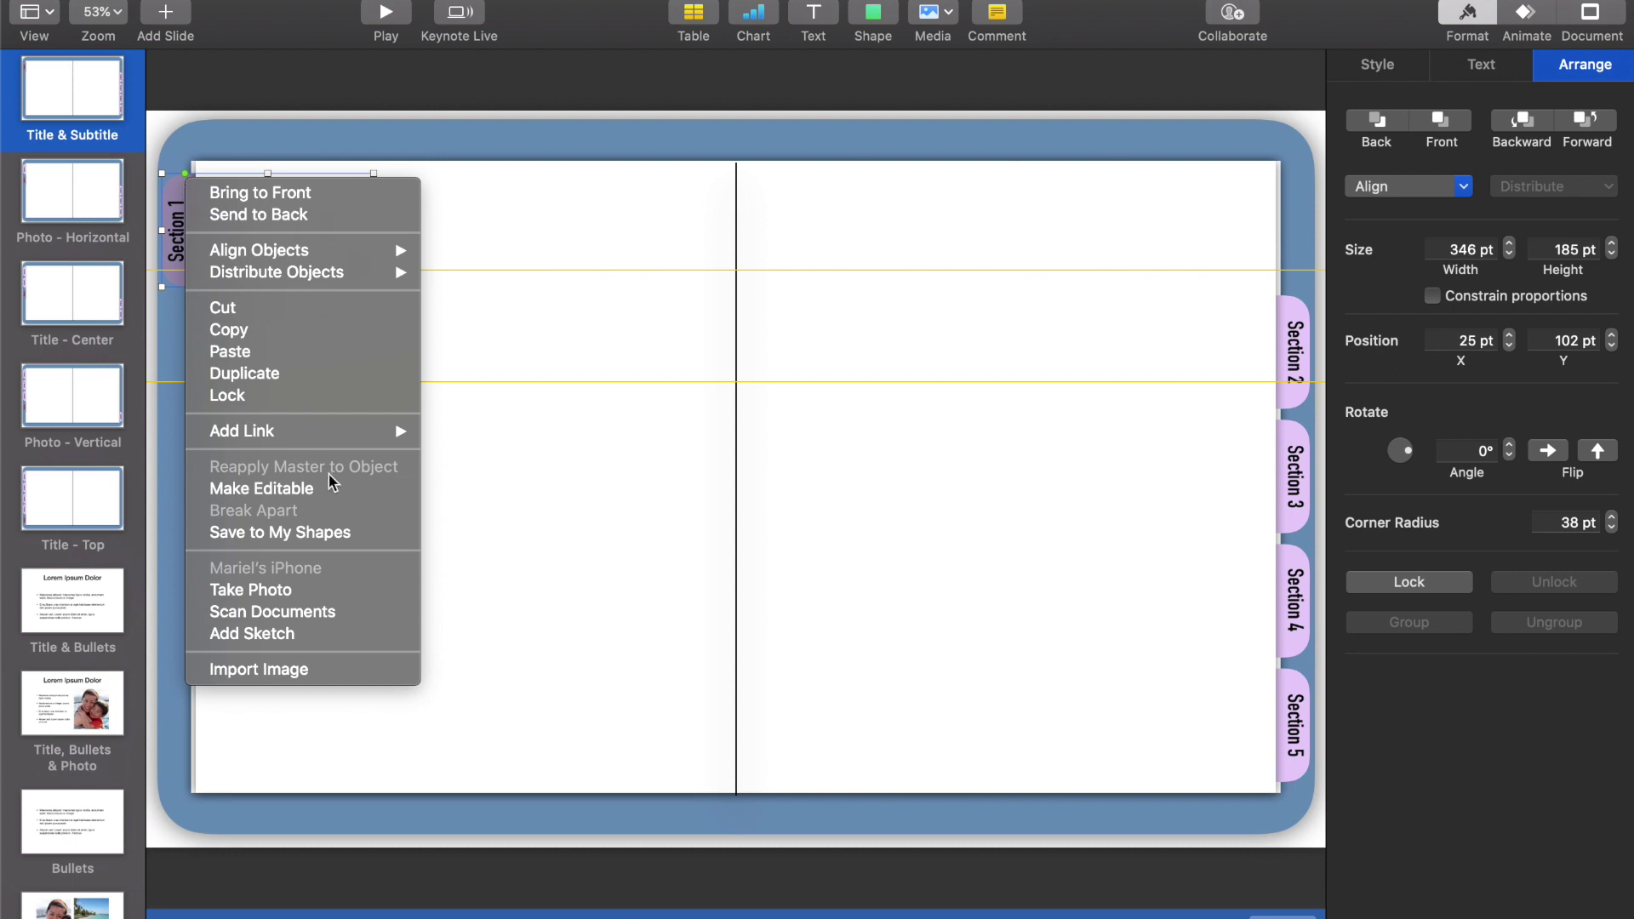
pyautogui.moveTo(336, 431)
pyautogui.click(464, 431)
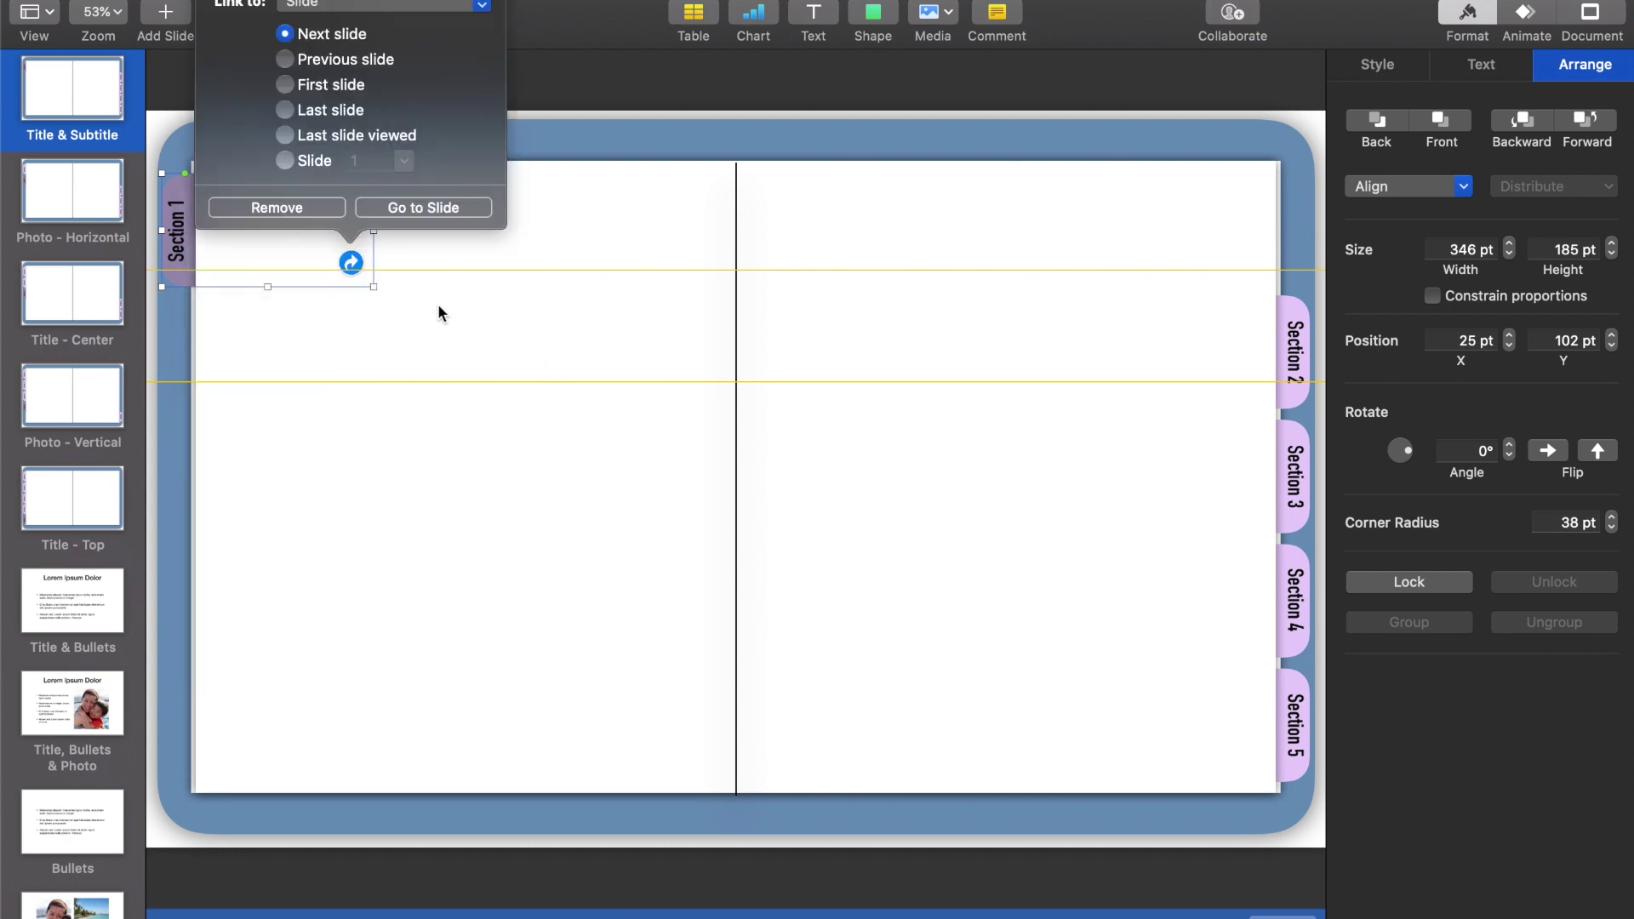
pyautogui.click(316, 166)
pyautogui.click(1083, 324)
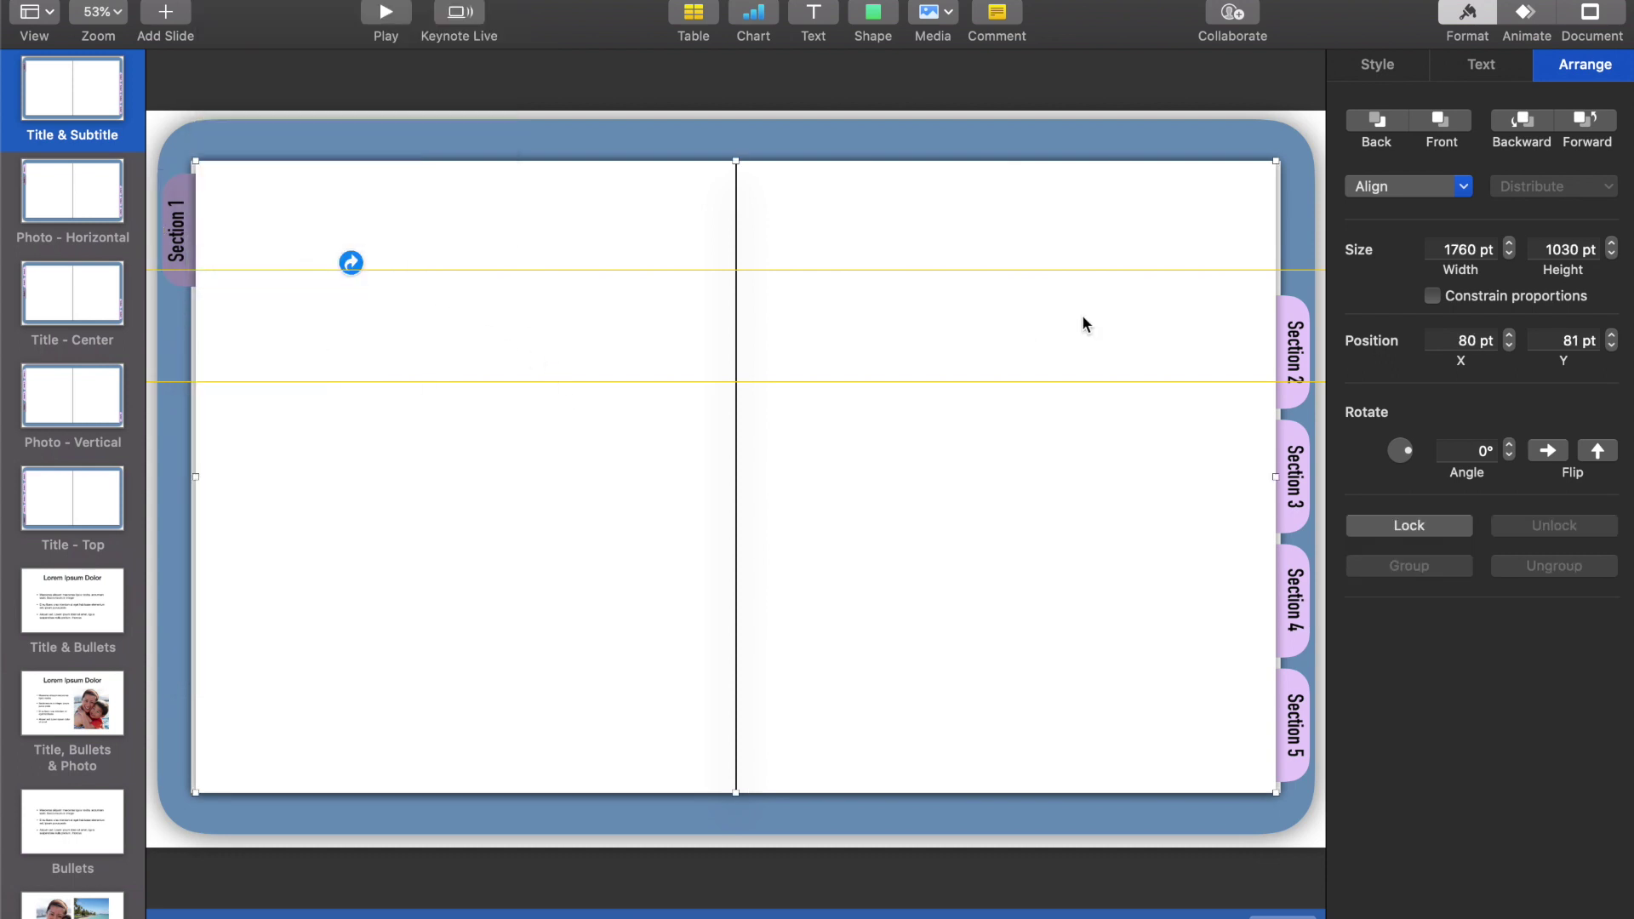
# Link the Section 2 tab to slide 2.
pyautogui.click(1288, 298)
pyautogui.rightClick(1288, 298)
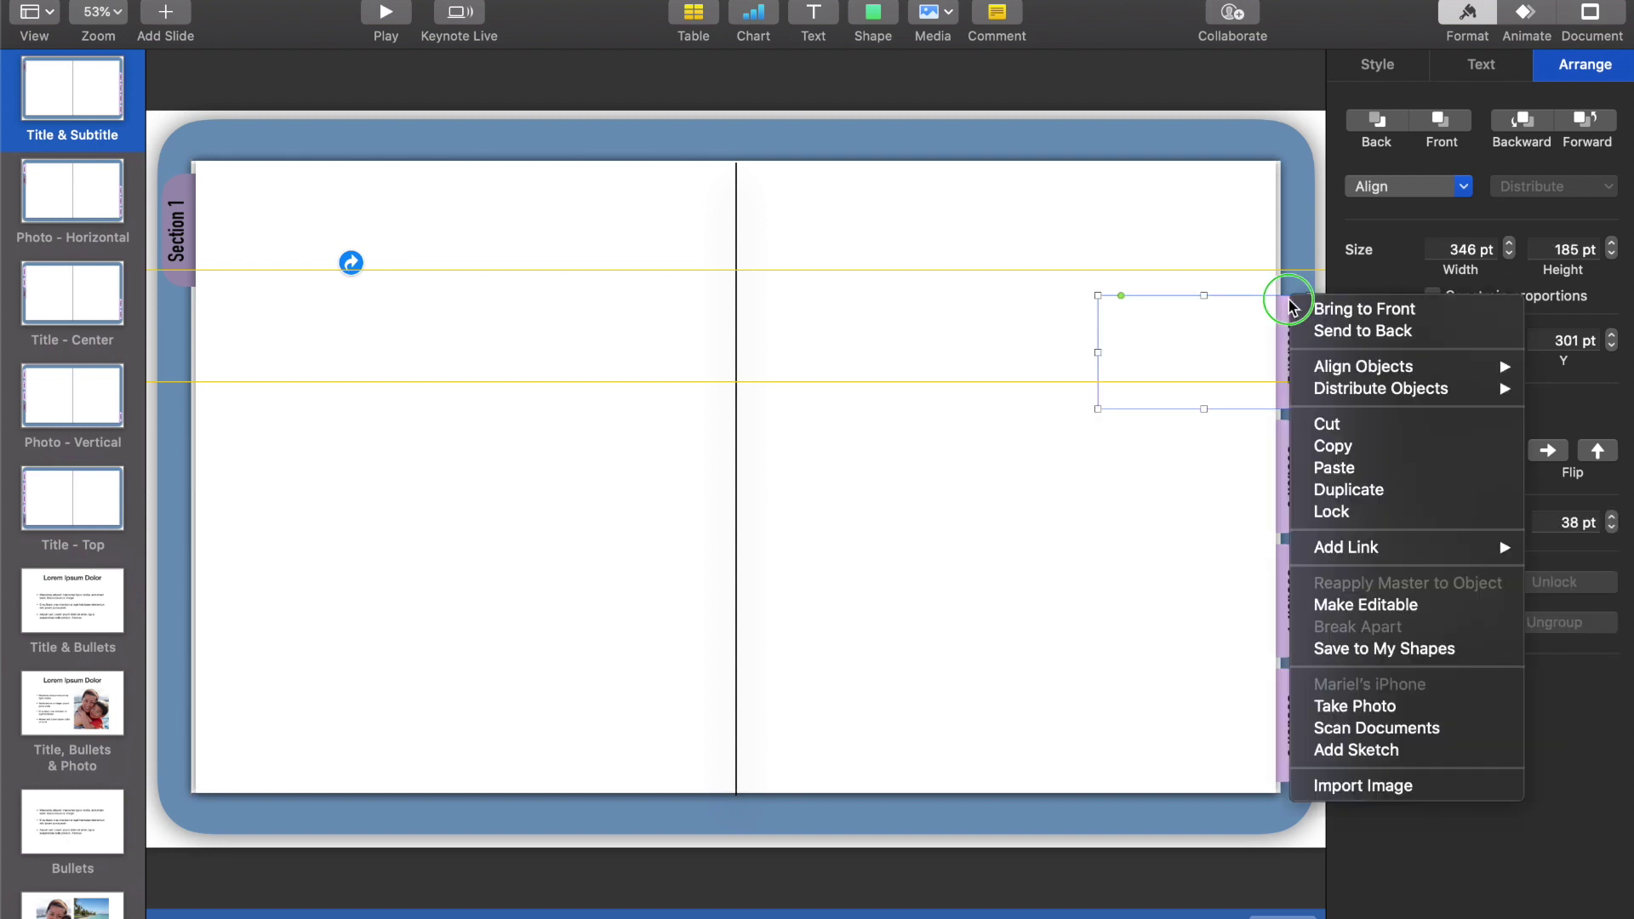
pyautogui.moveTo(1349, 557)
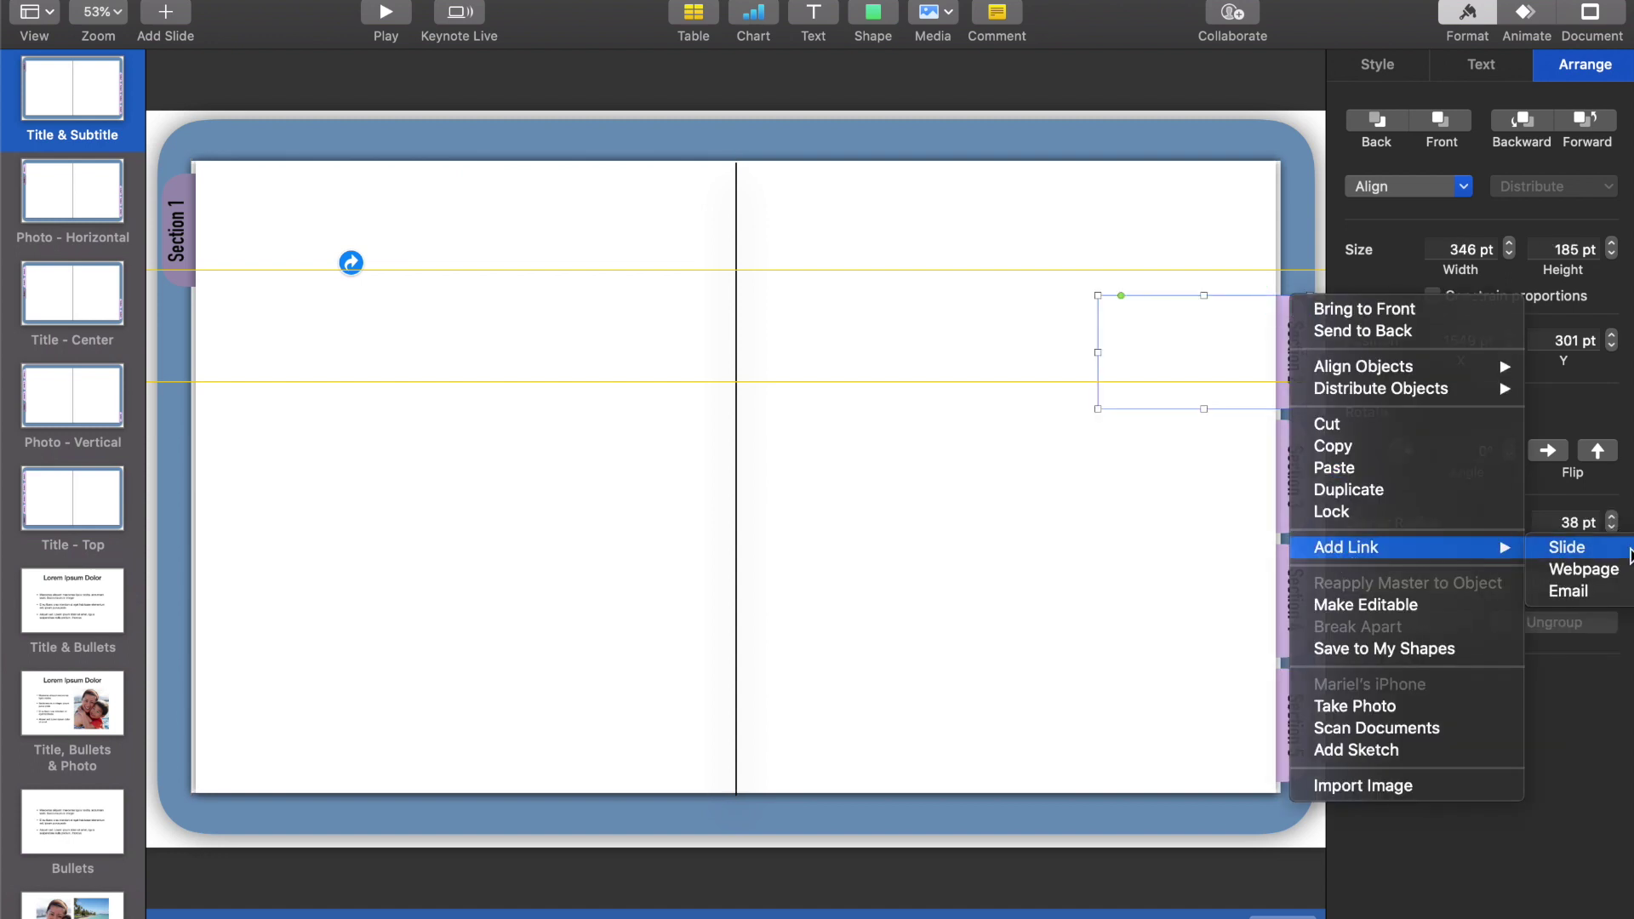
pyautogui.click(1566, 548)
pyautogui.click(1221, 282)
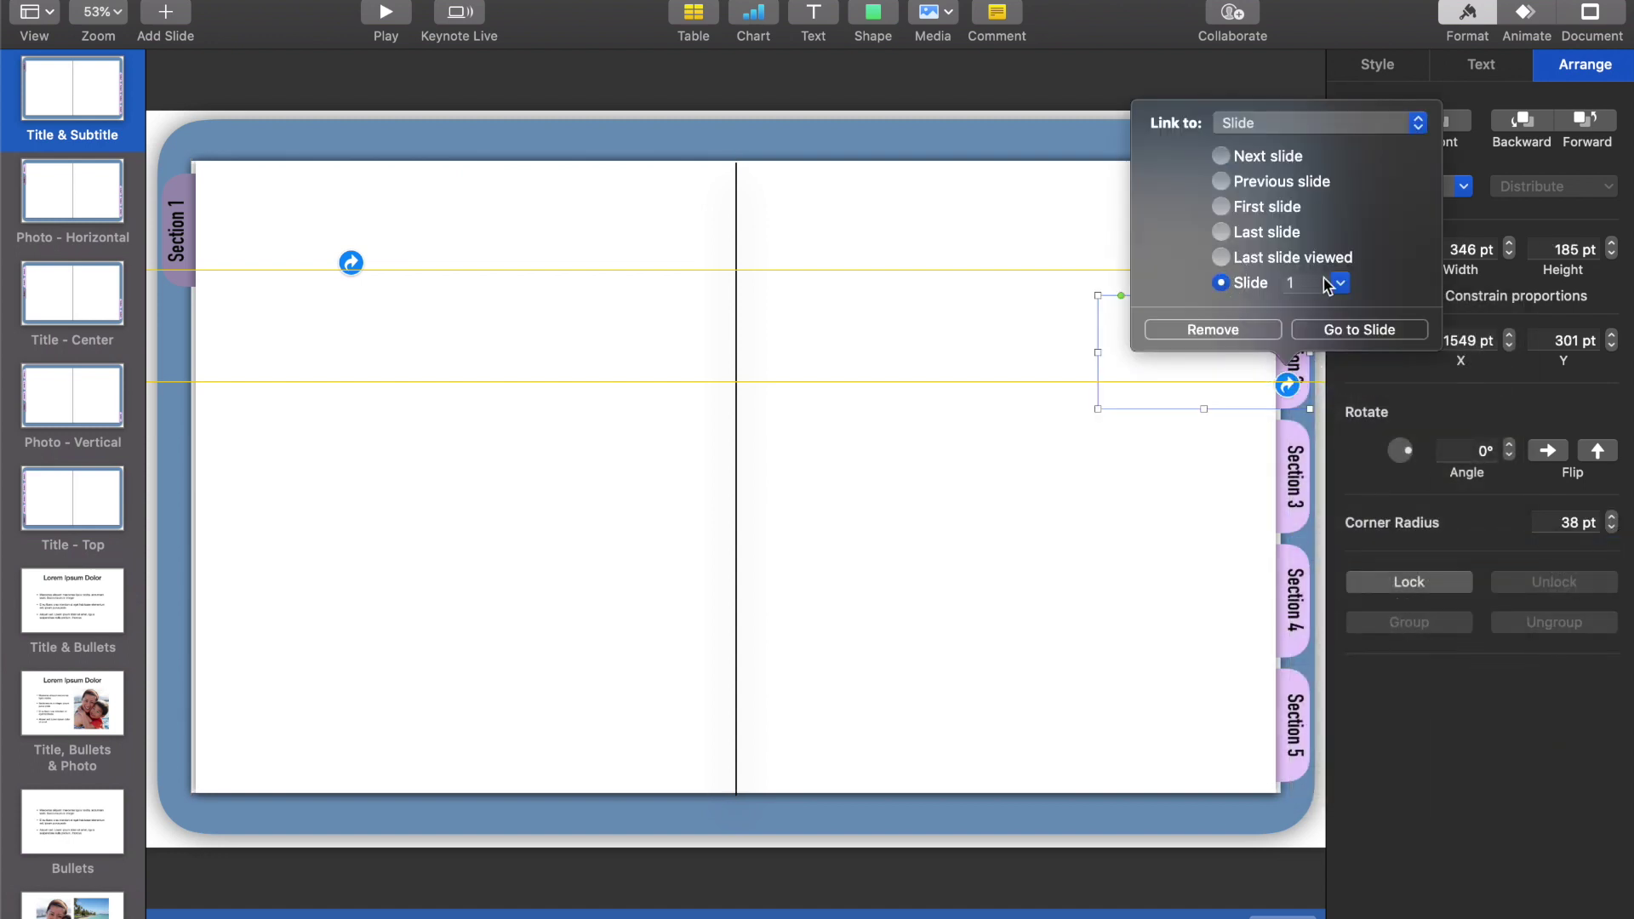
pyautogui.click(1341, 283)
pyautogui.click(1307, 341)
pyautogui.click(1307, 468)
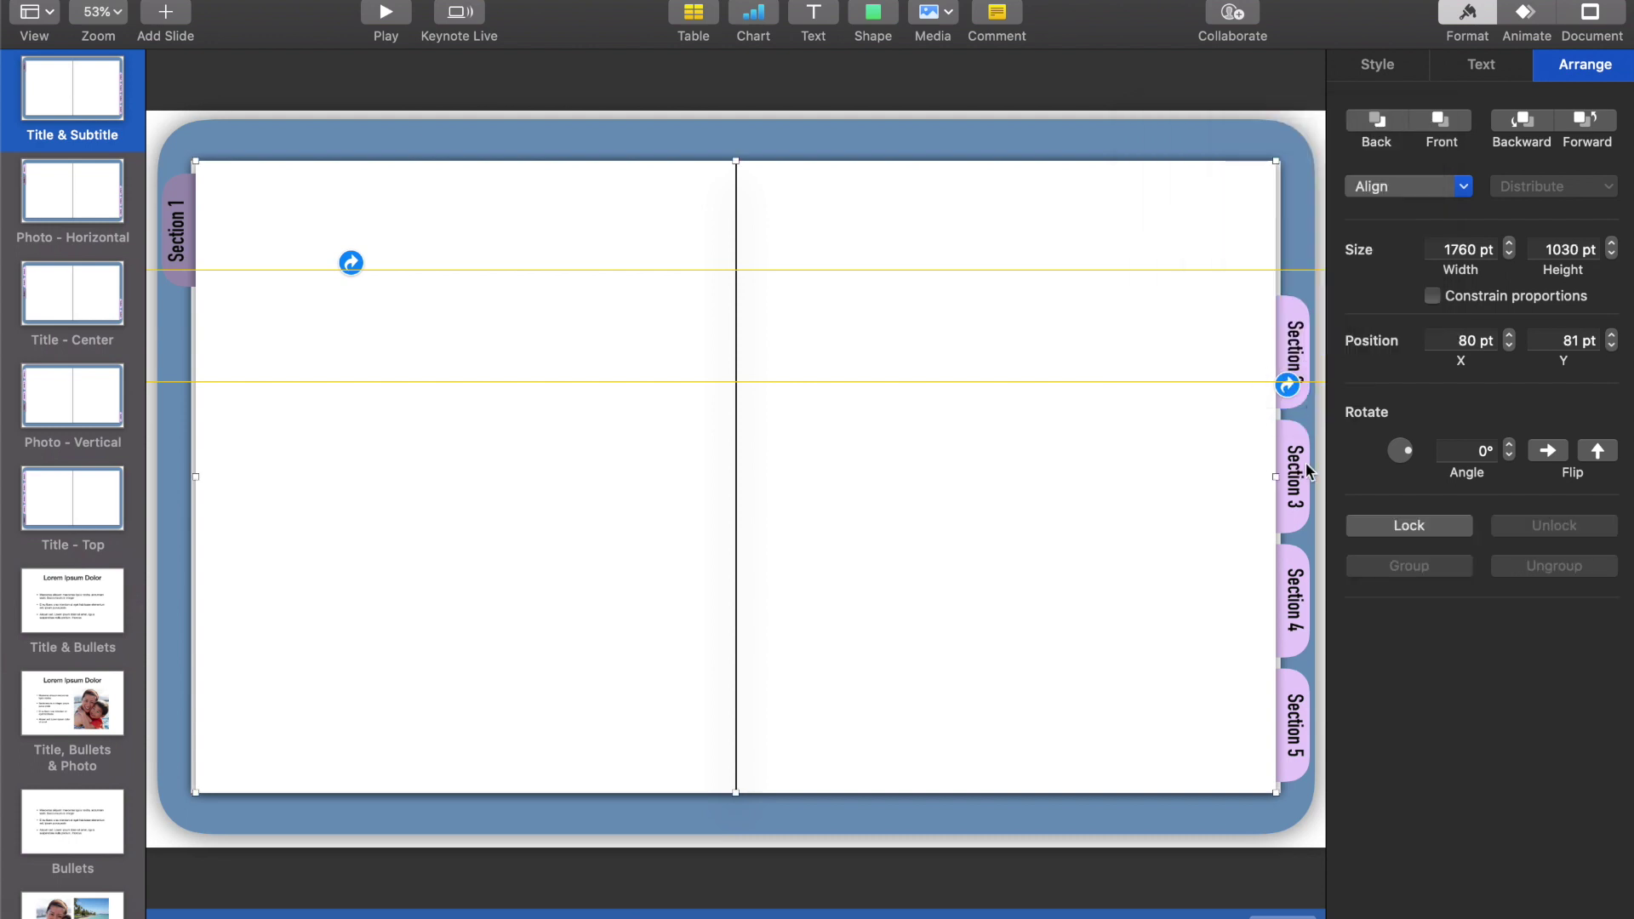
# Link the Section 3 tab to slide 3.
pyautogui.click(1299, 436)
pyautogui.rightClick(1300, 429)
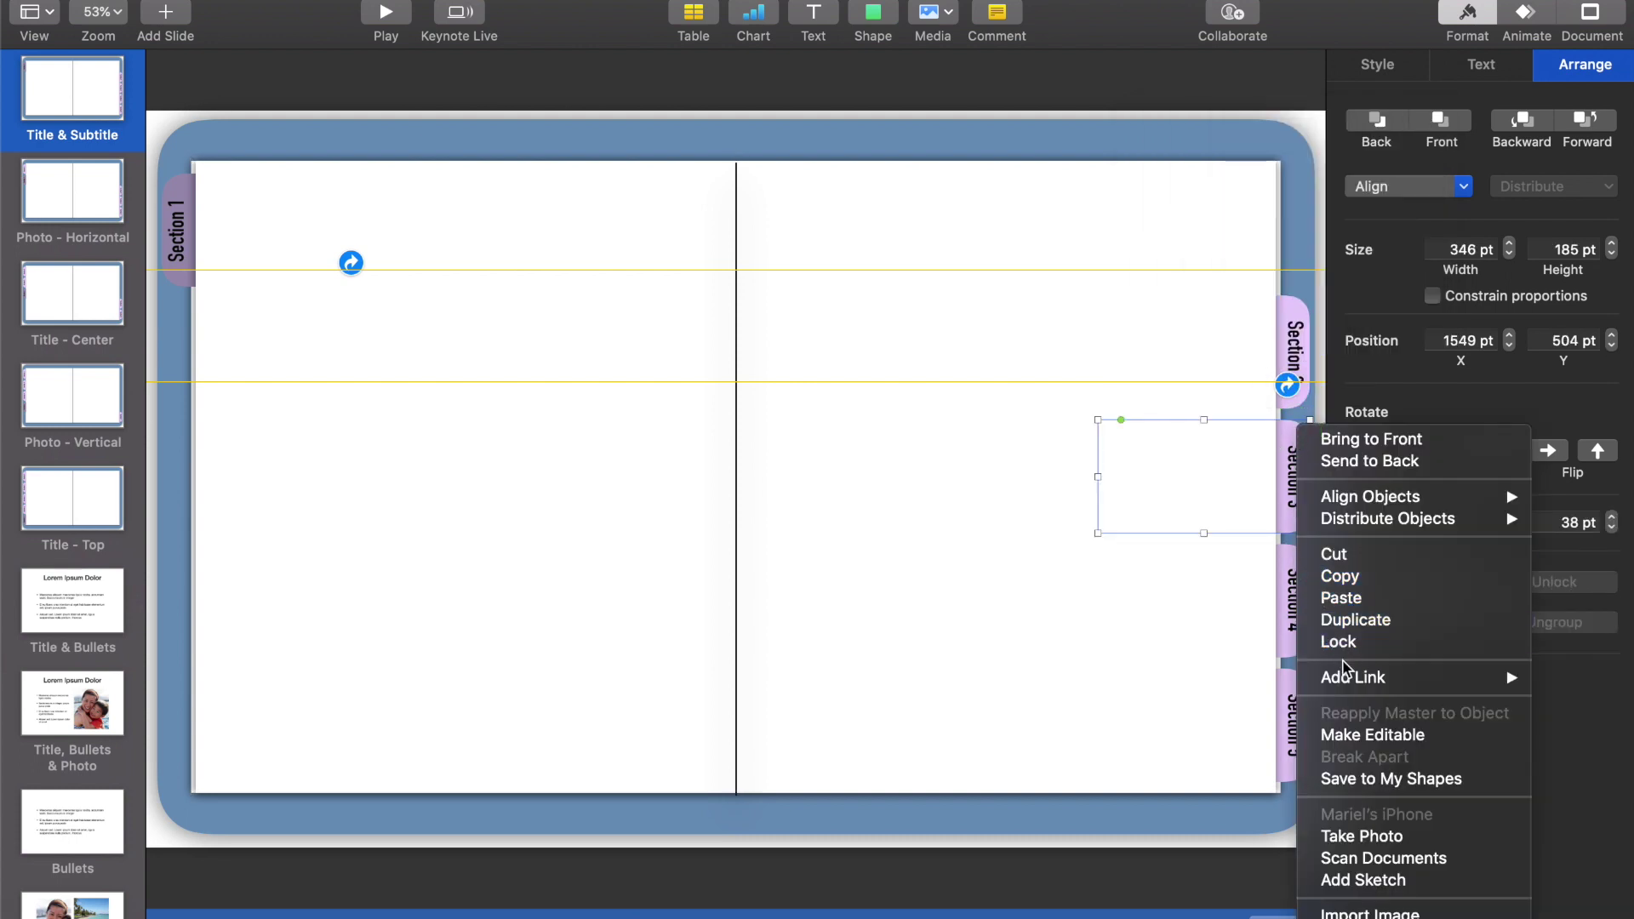
pyautogui.moveTo(1345, 677)
pyautogui.click(1566, 676)
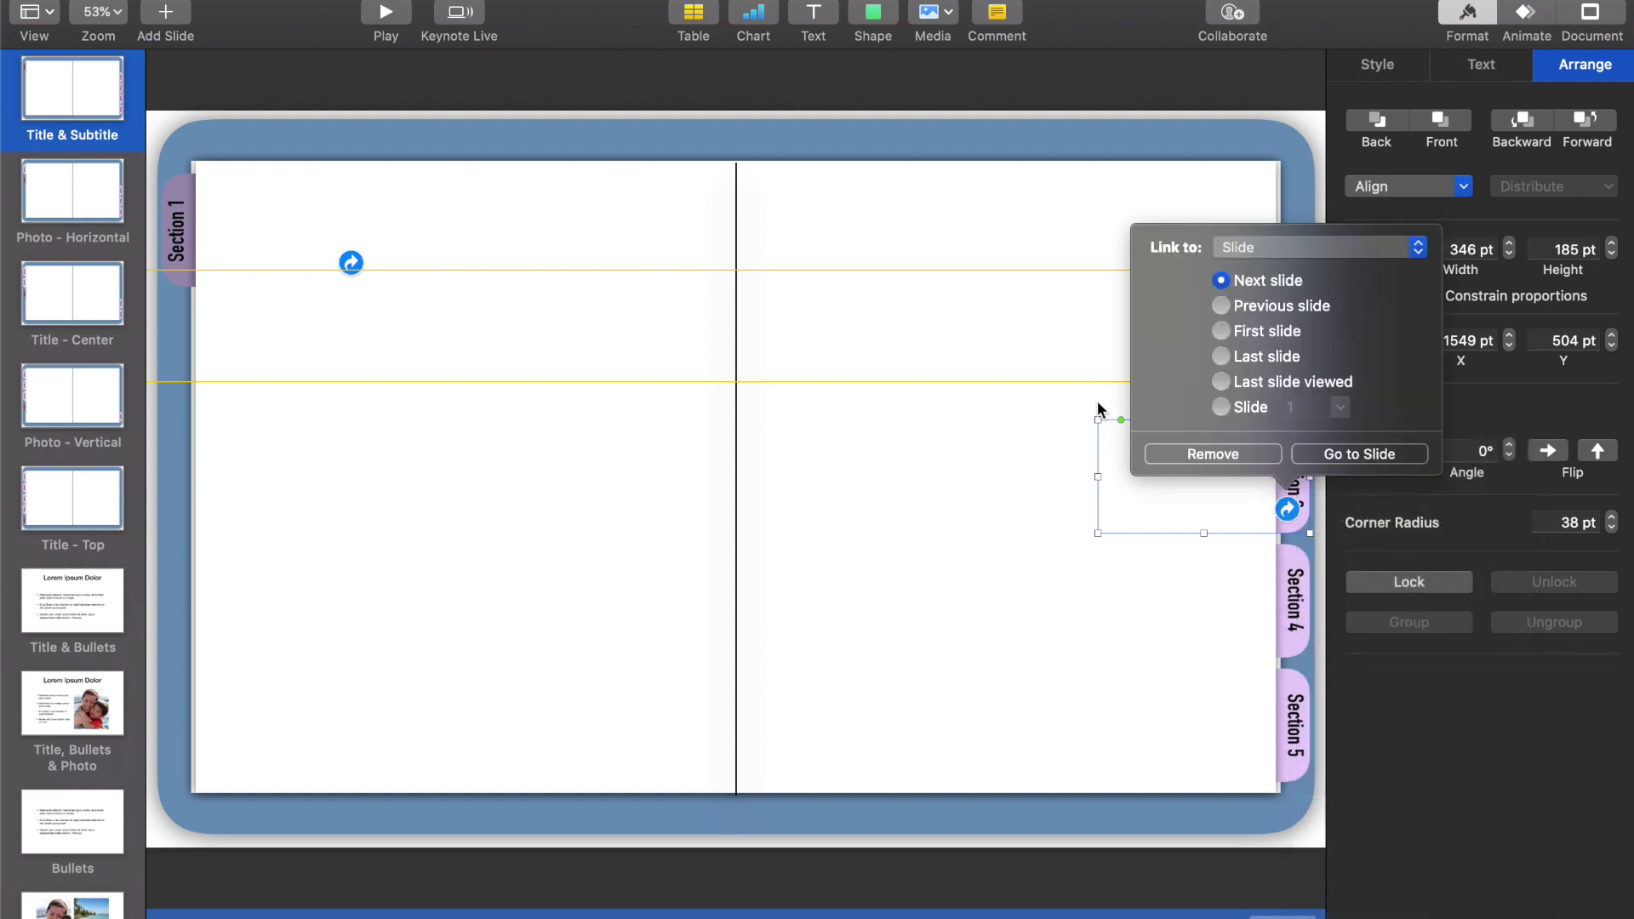
pyautogui.click(1238, 412)
pyautogui.click(1340, 410)
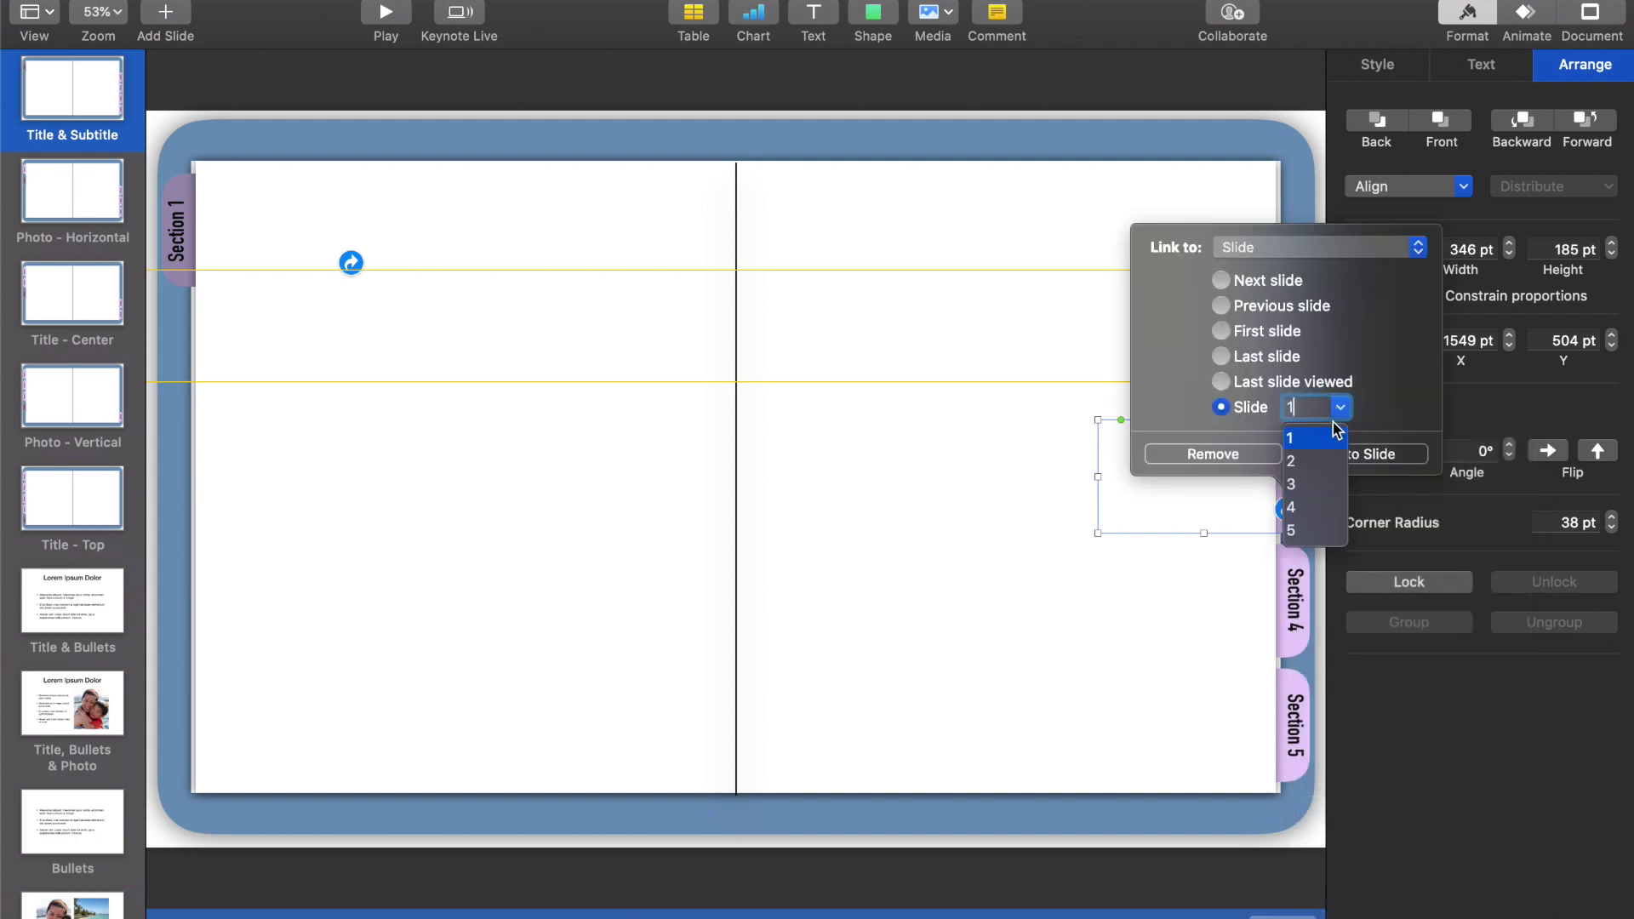
pyautogui.click(1317, 492)
pyautogui.click(1277, 560)
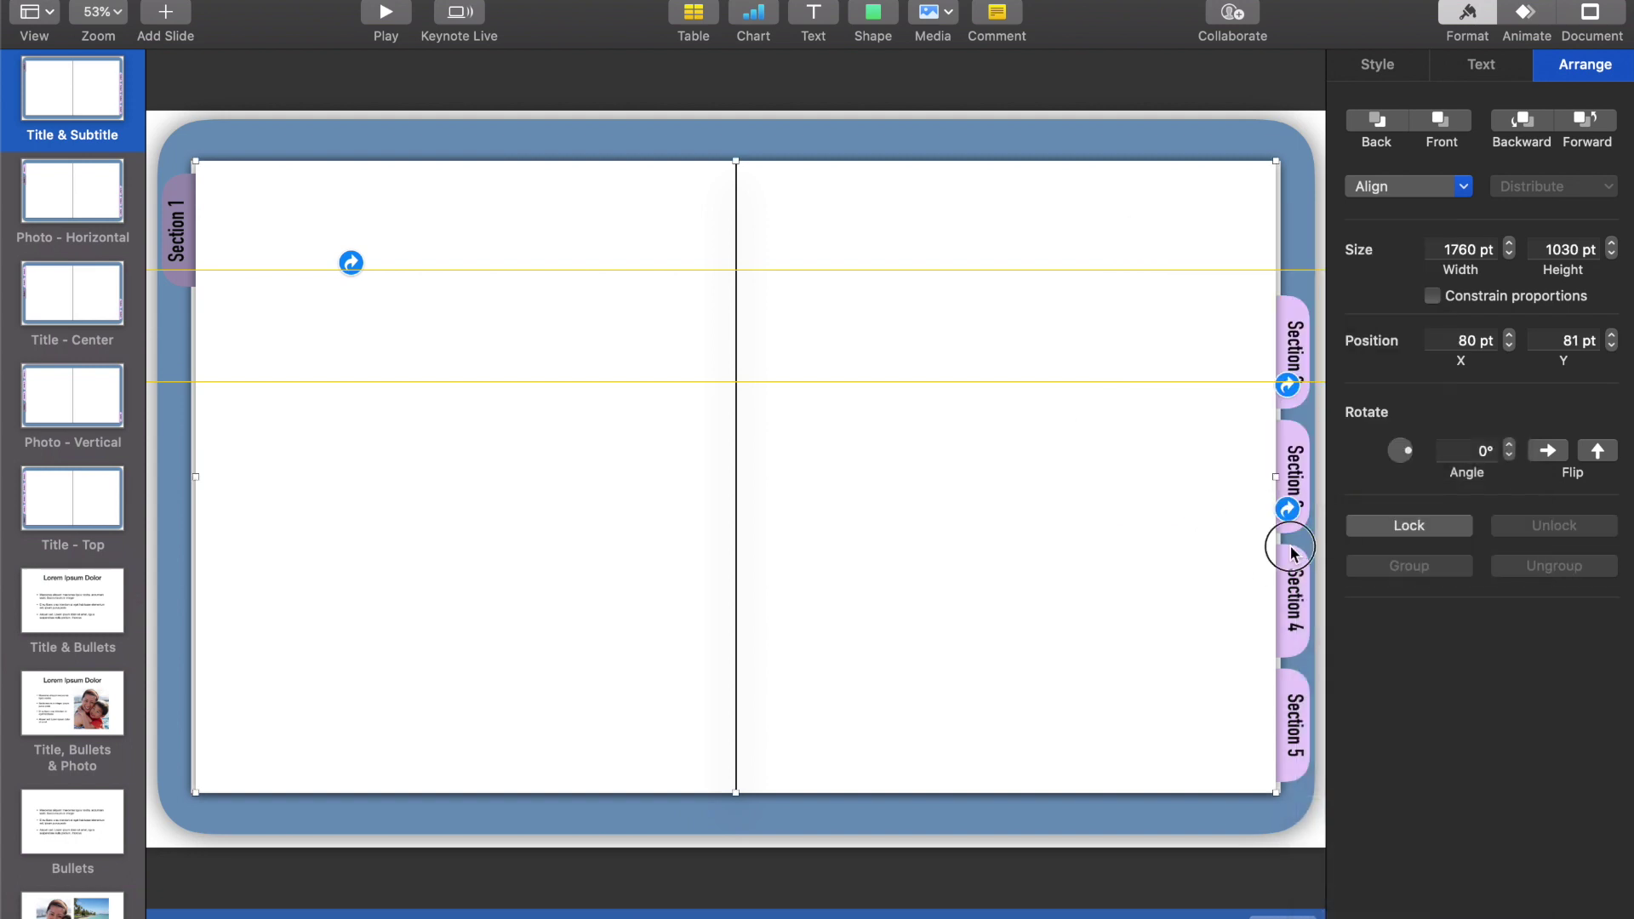
# Link the Section 4 tab to slide 4.
pyautogui.click(1291, 554)
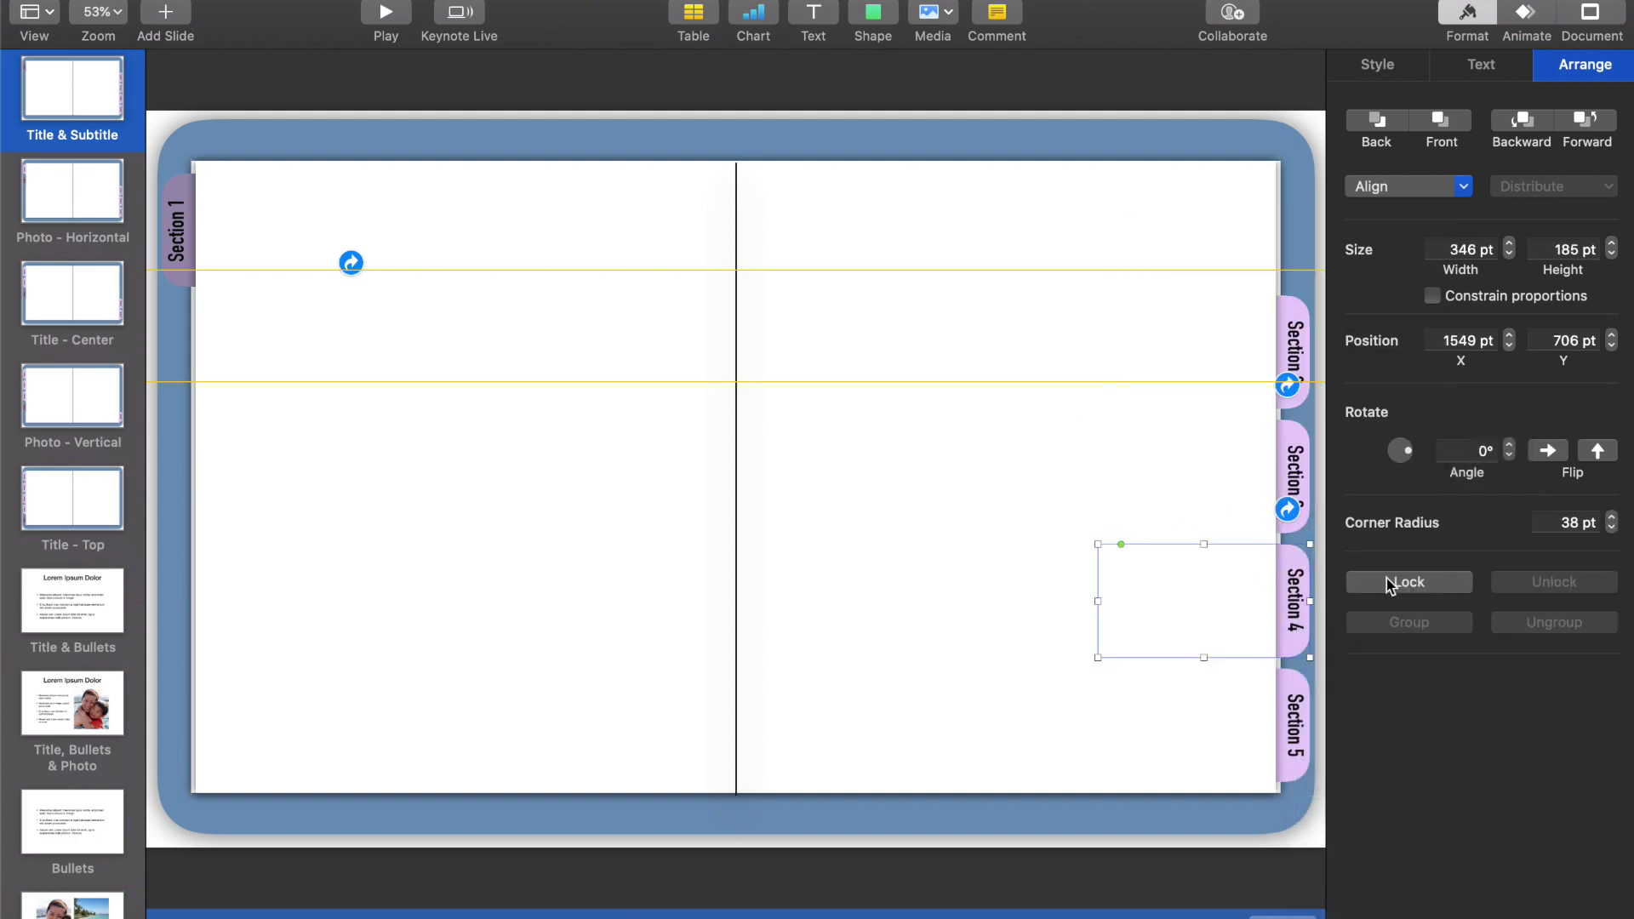
pyautogui.rightClick(1294, 558)
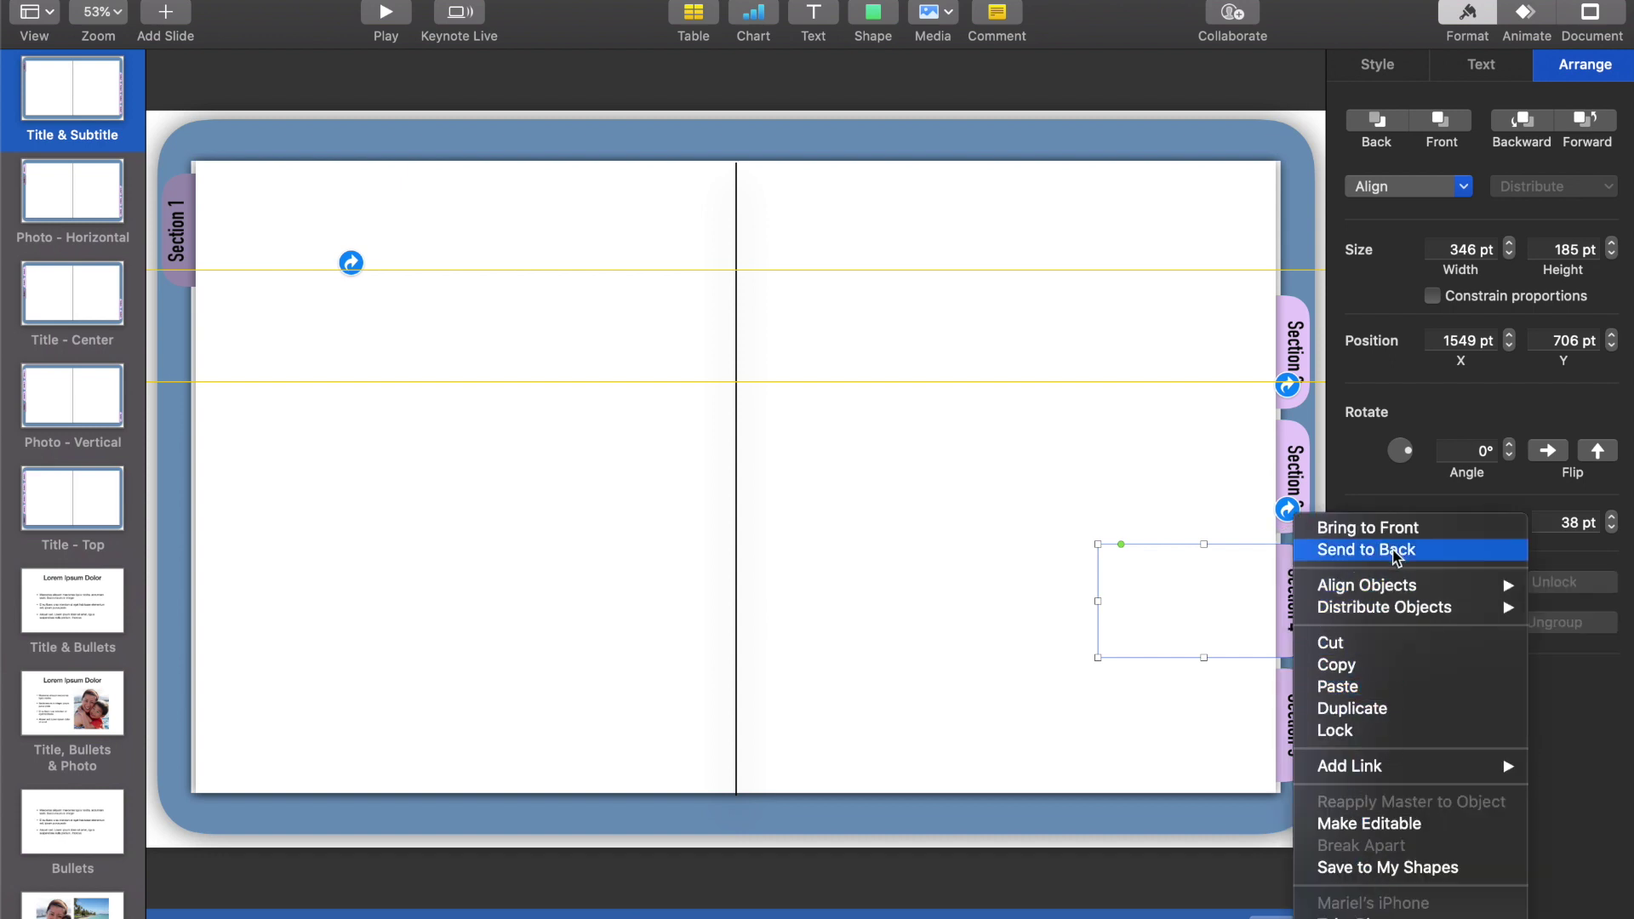
pyautogui.moveTo(1385, 764)
pyautogui.click(1556, 766)
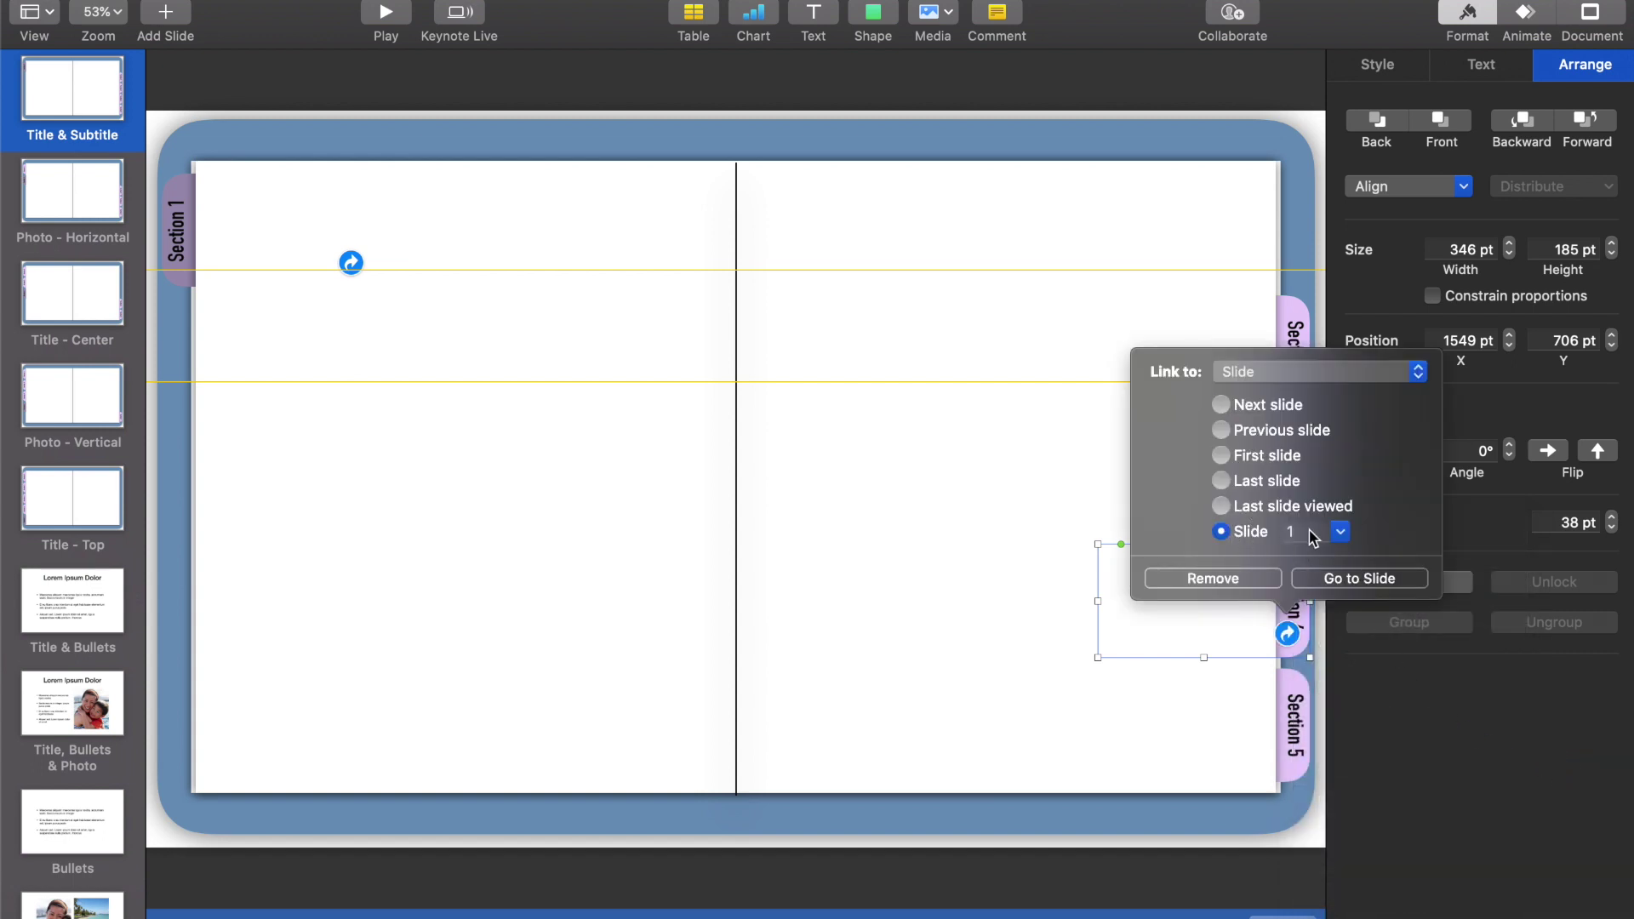
pyautogui.click(1340, 532)
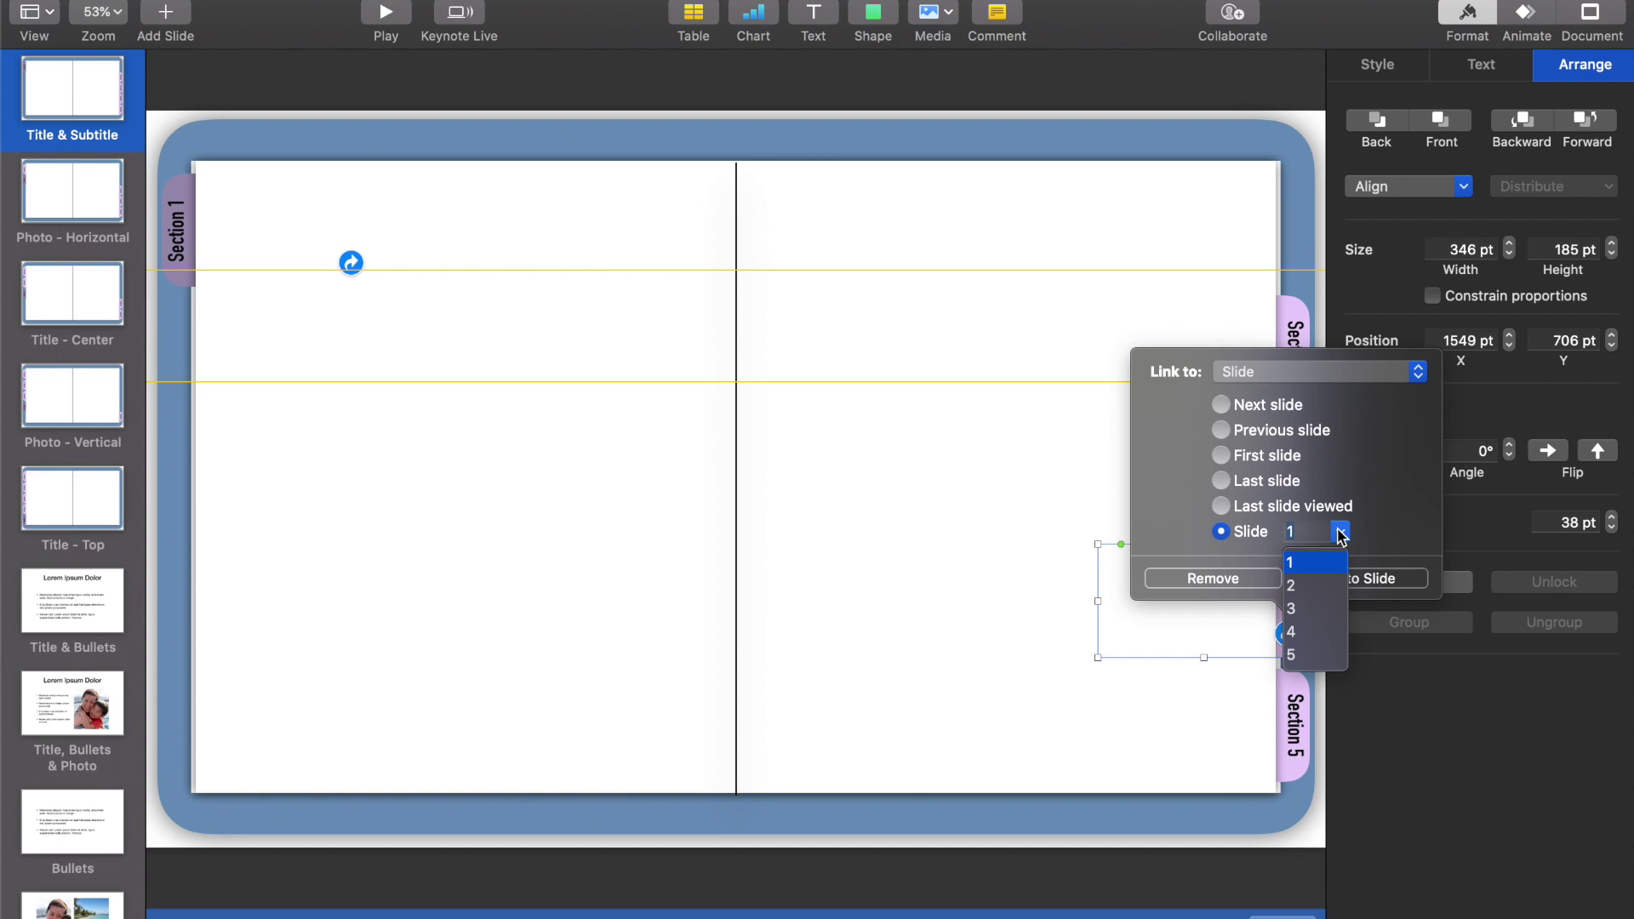
pyautogui.click(1300, 631)
# Link the Section 5 tab to slide 5, then switch to the Photo - Horizontal master.
pyautogui.click(1298, 685)
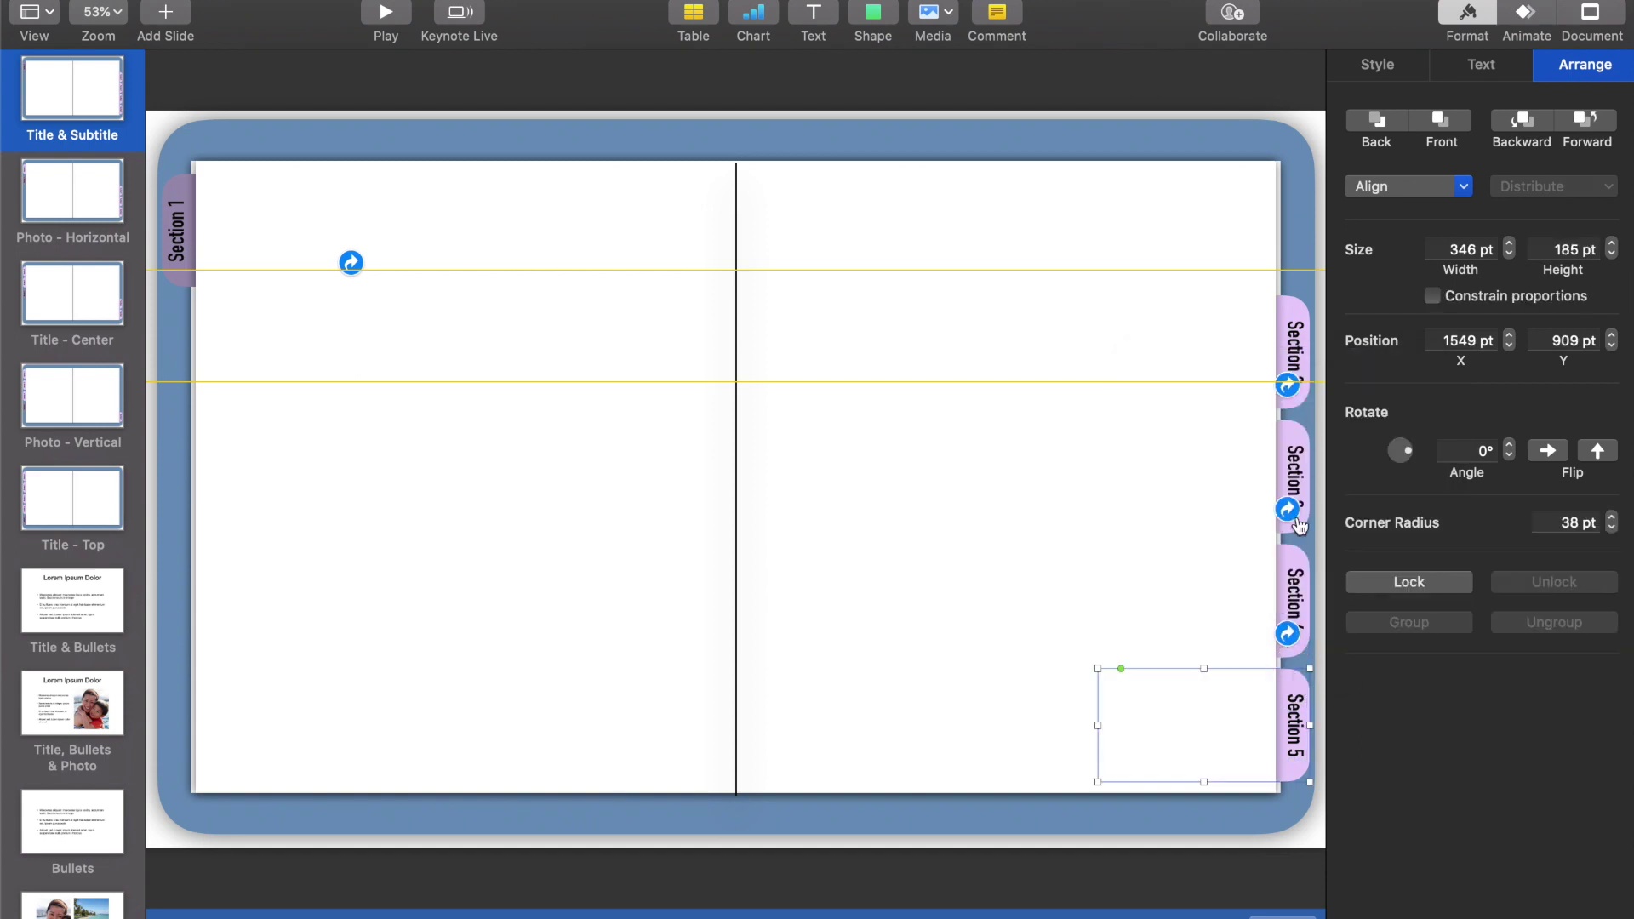
pyautogui.rightClick(1294, 677)
pyautogui.moveTo(1369, 776)
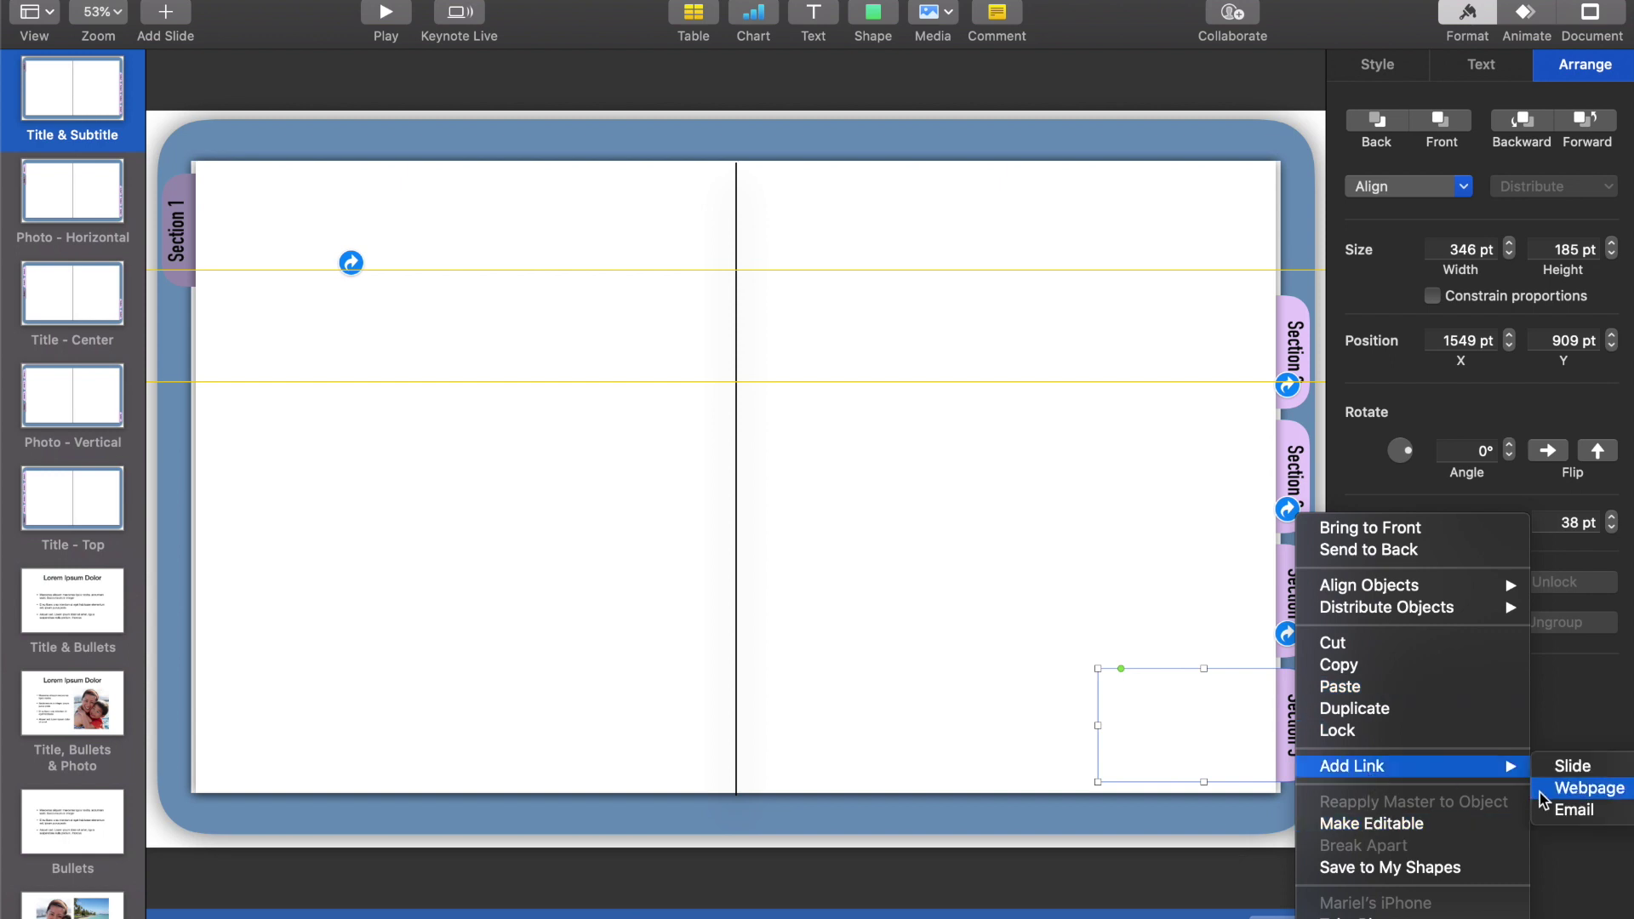
pyautogui.click(1571, 767)
pyautogui.click(1279, 656)
pyautogui.click(1340, 656)
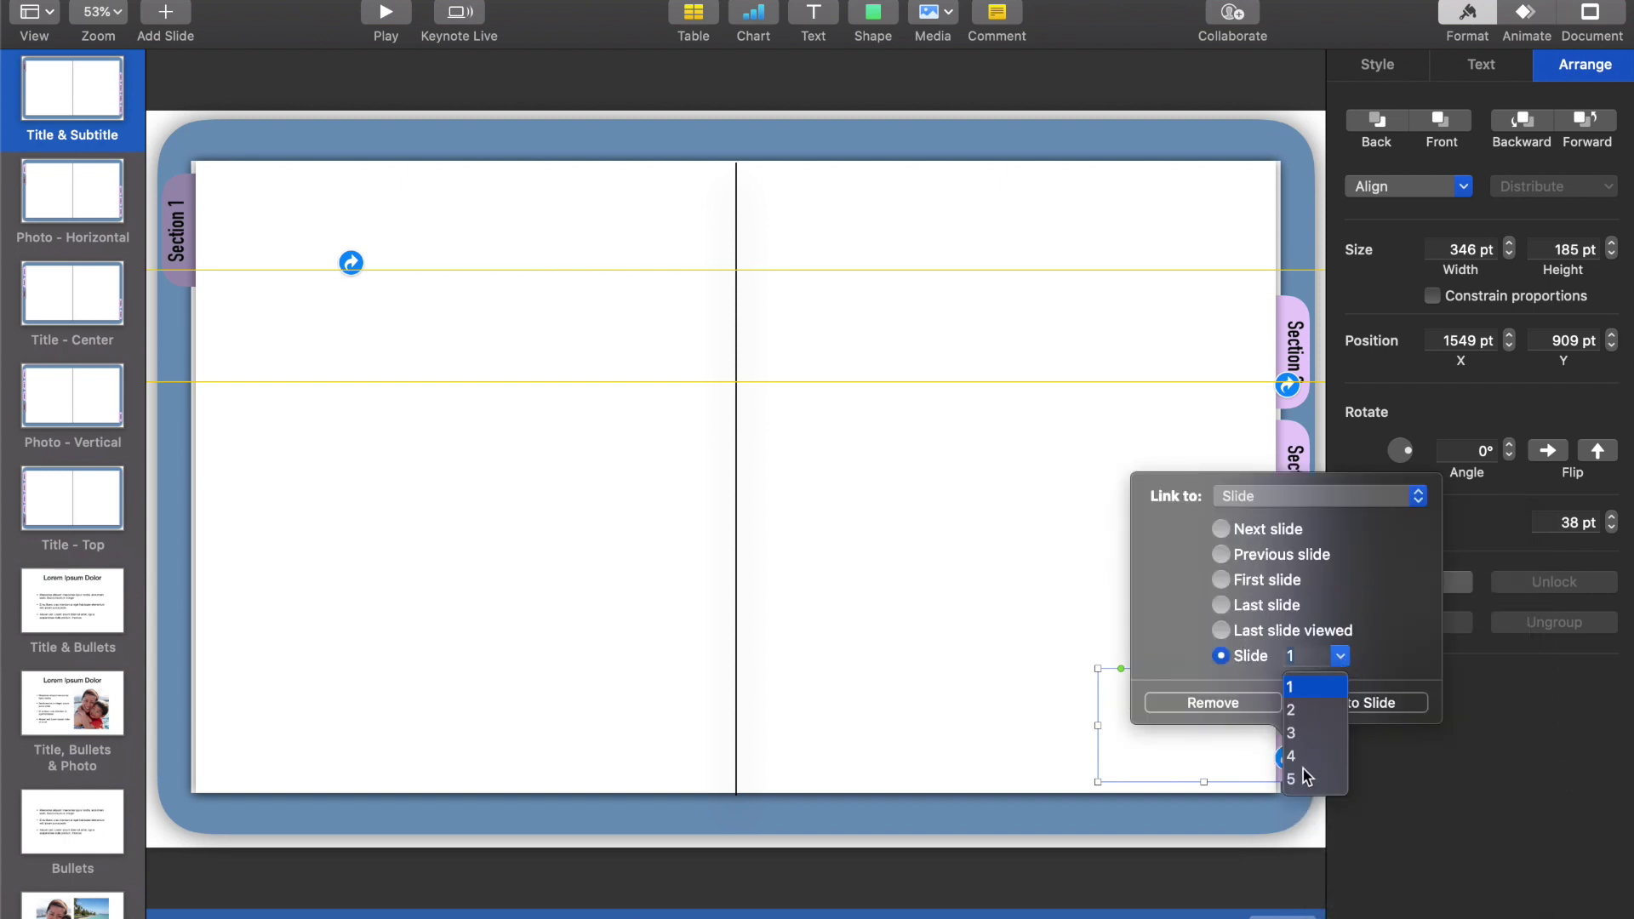
pyautogui.click(1320, 776)
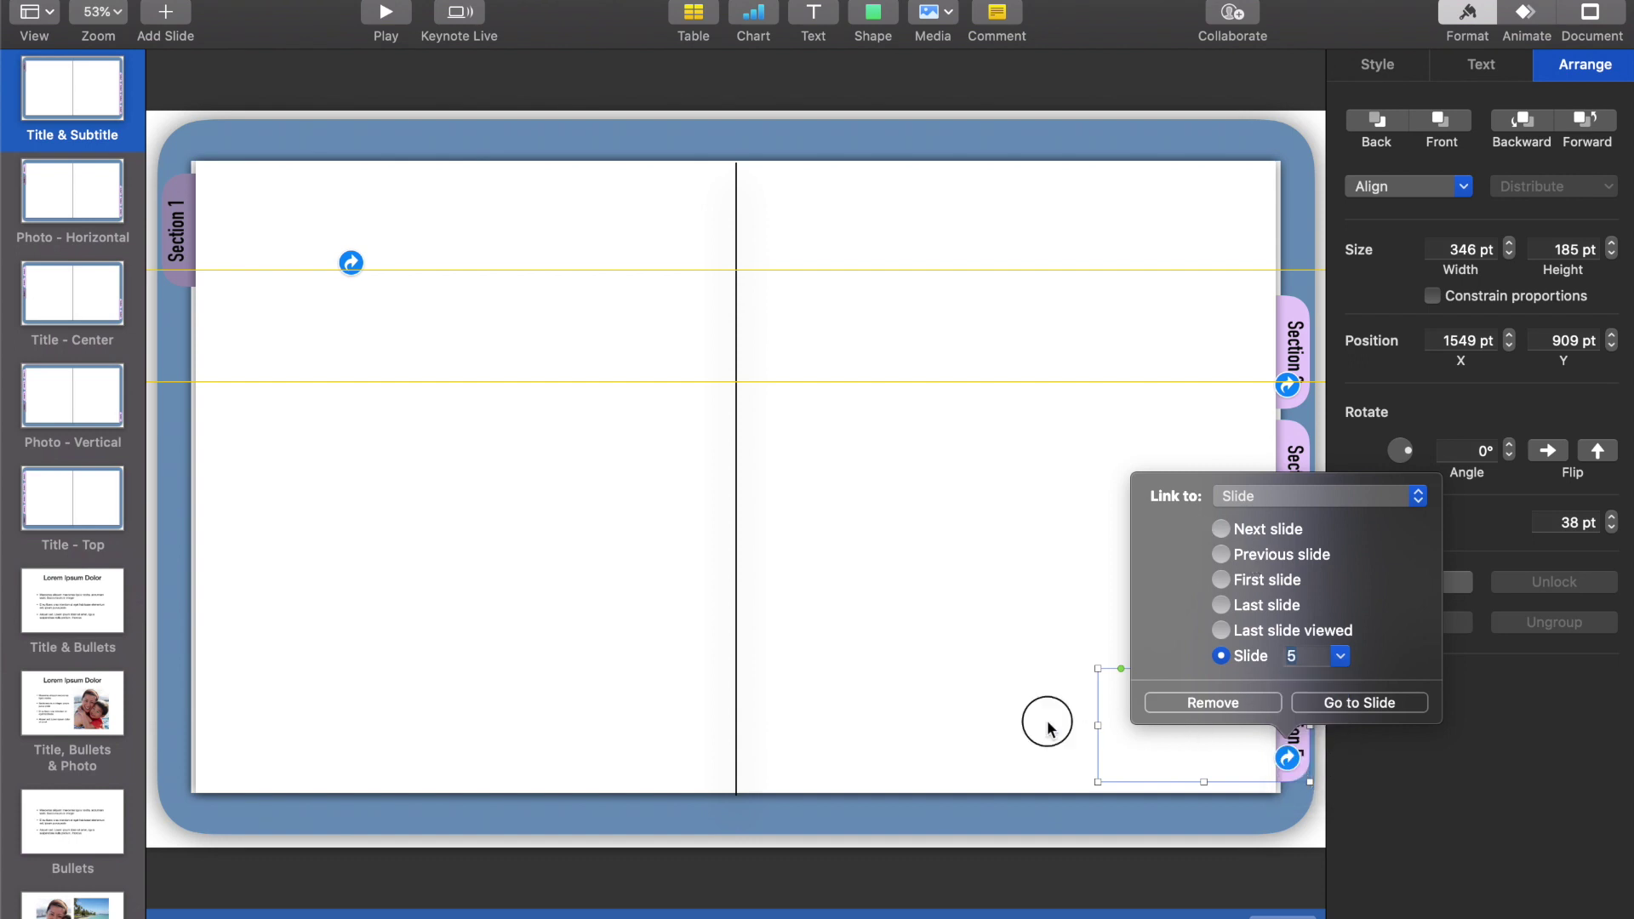
pyautogui.click(1156, 737)
pyautogui.click(66, 198)
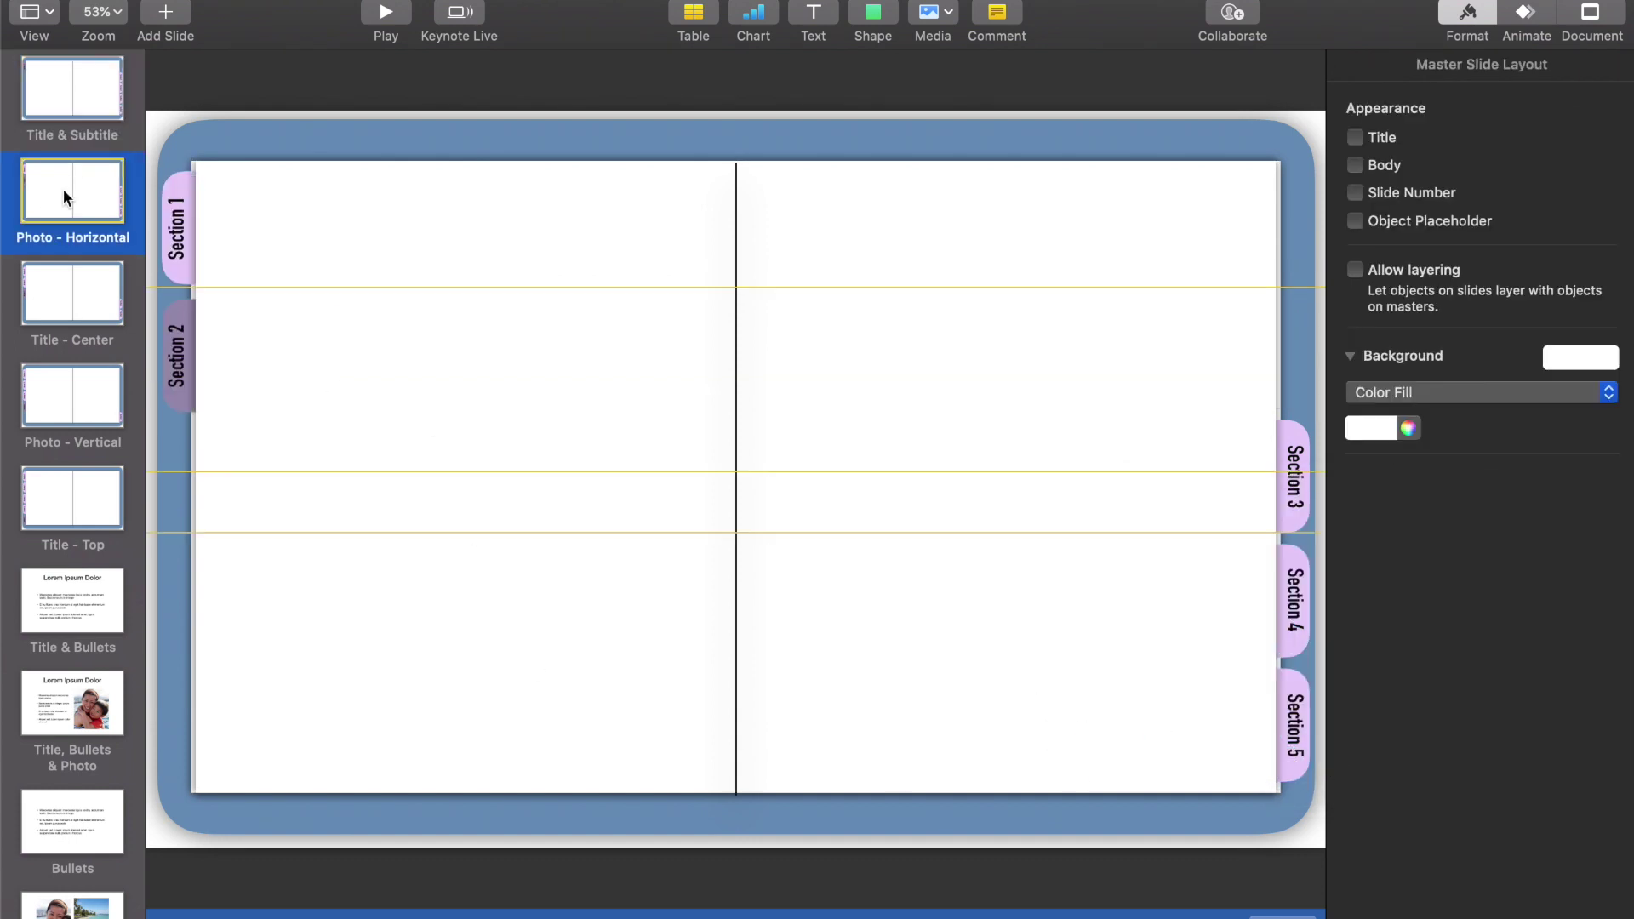
# Link the Section 1 tab on this master to slide 1.
pyautogui.rightClick(186, 178)
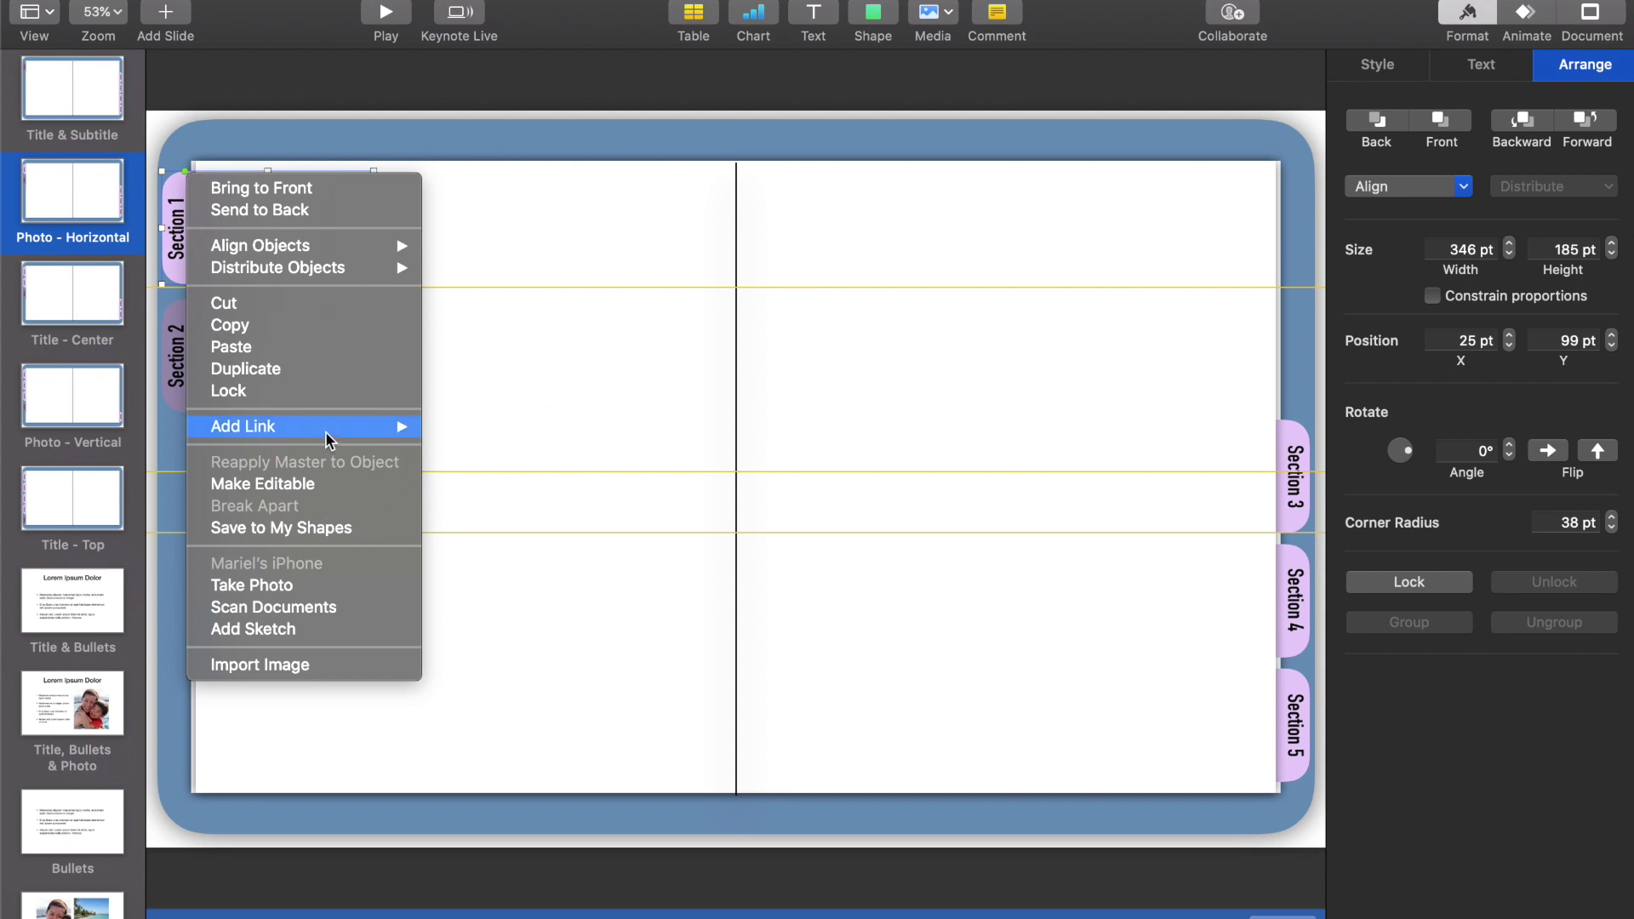
pyautogui.moveTo(325, 432)
pyautogui.click(463, 428)
pyautogui.click(308, 161)
pyautogui.click(212, 325)
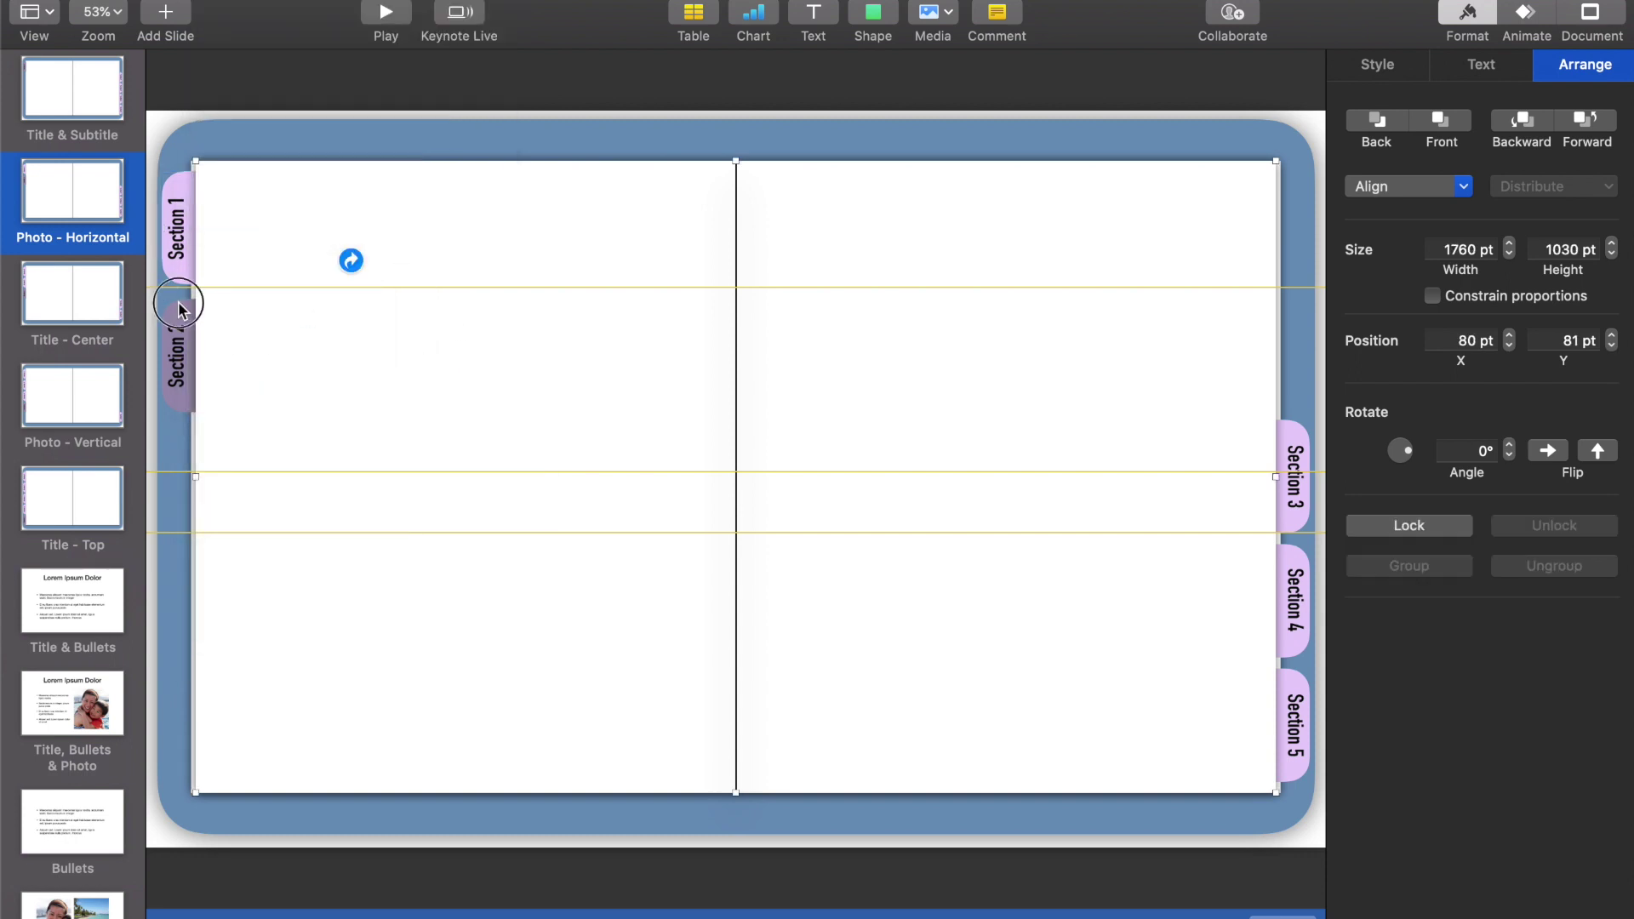
# Link the Section 2 tab to slide 2.
pyautogui.click(179, 302)
pyautogui.rightClick(184, 302)
pyautogui.moveTo(272, 559)
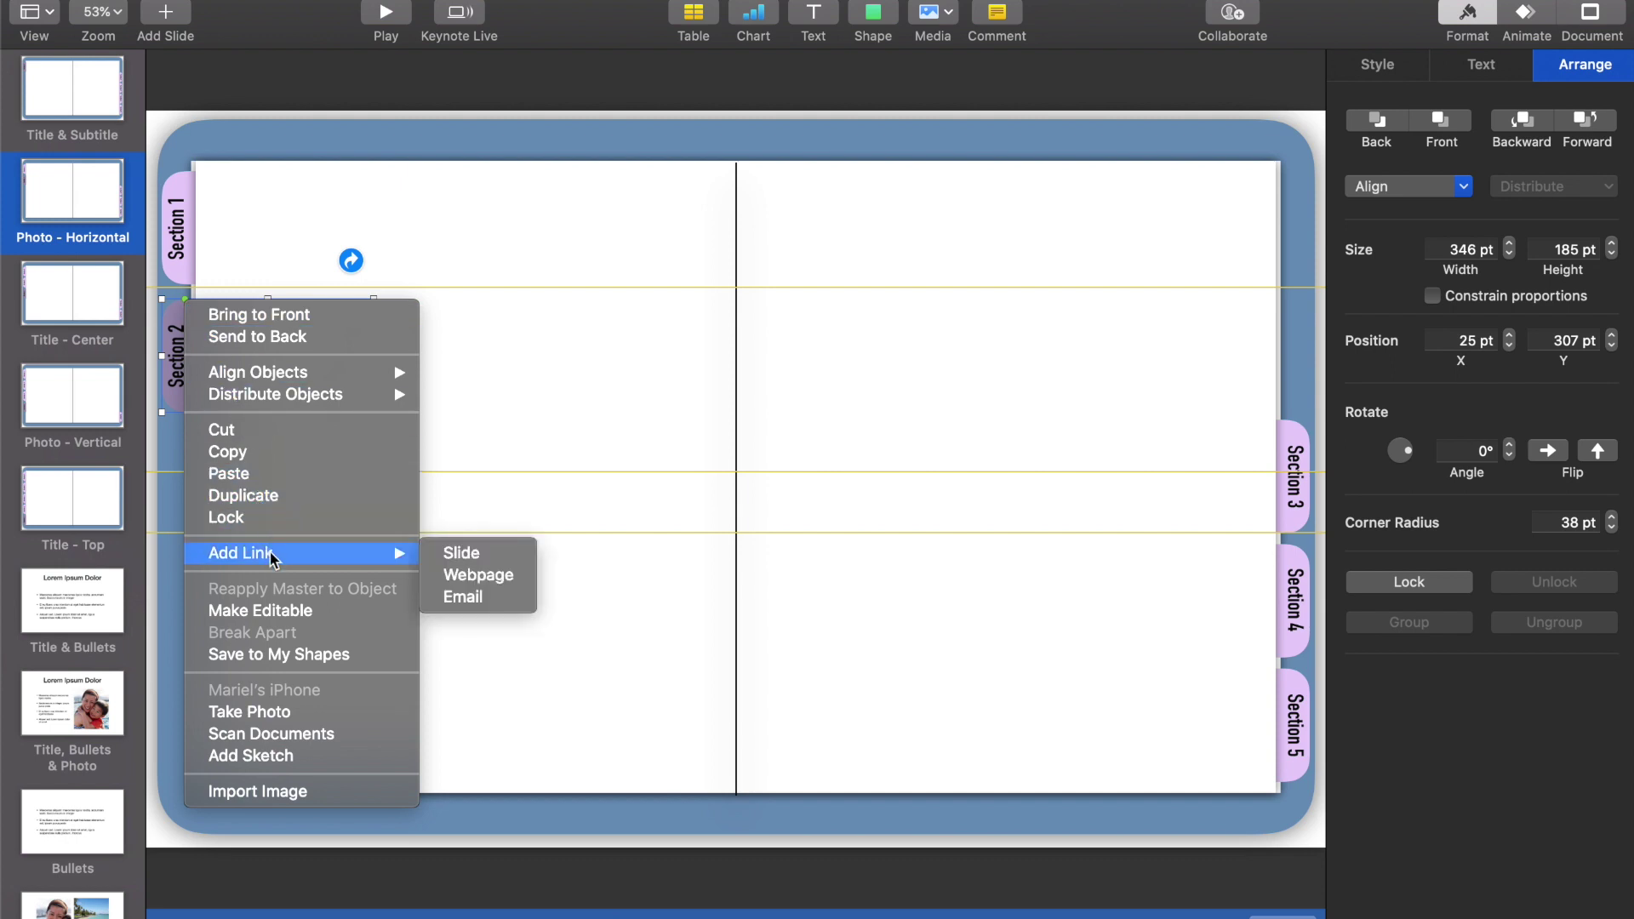
pyautogui.click(472, 551)
pyautogui.click(285, 286)
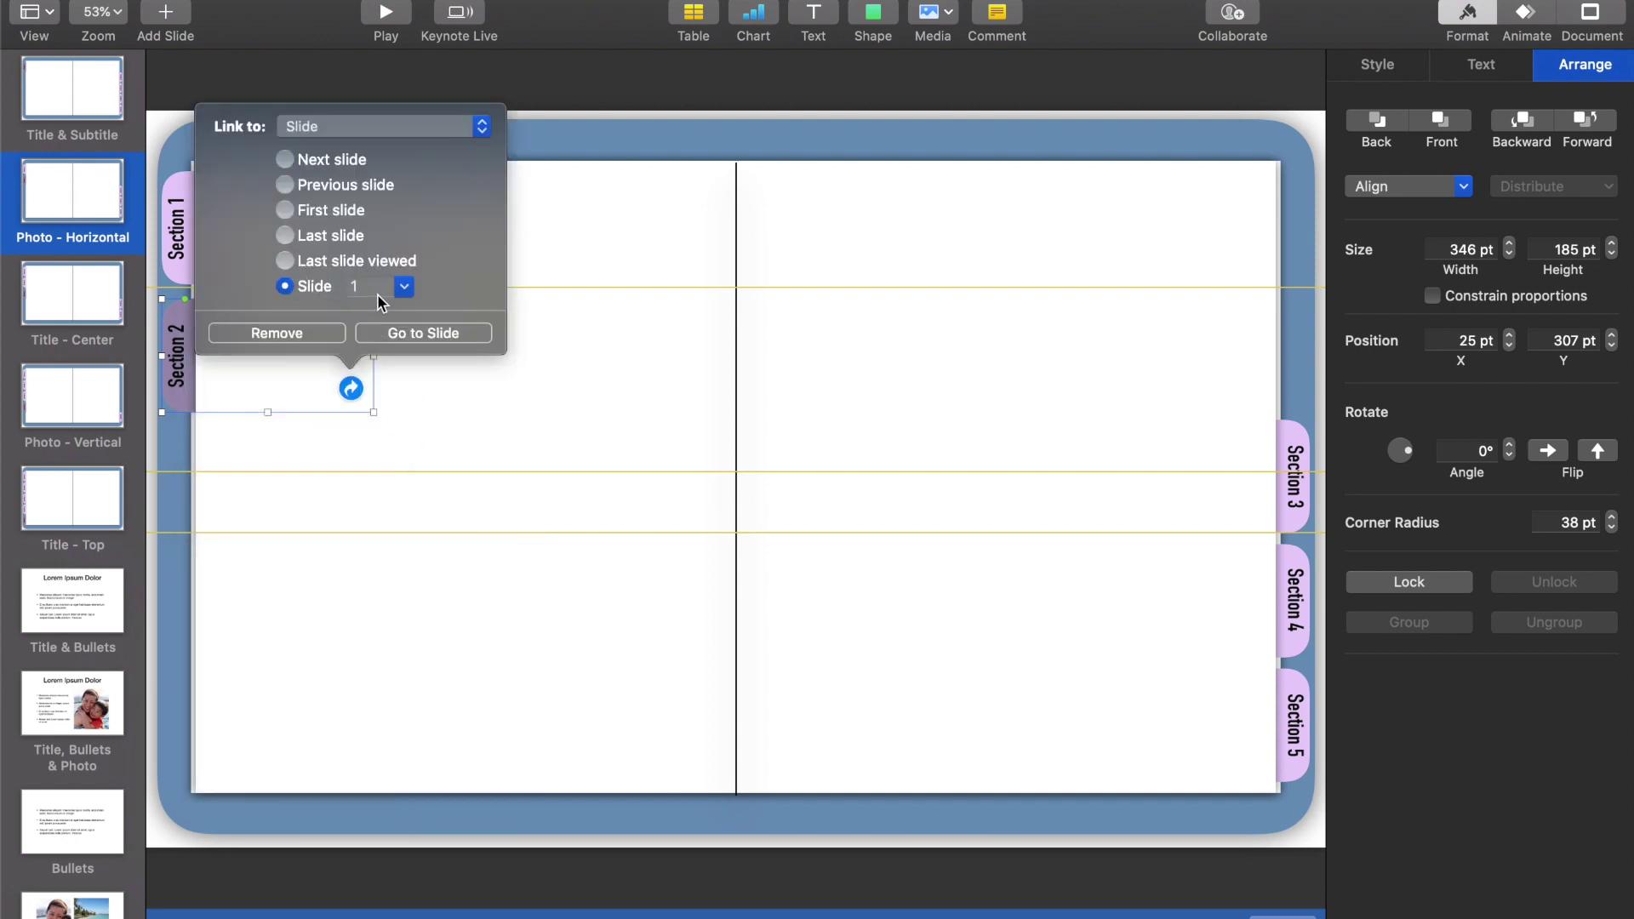
pyautogui.click(405, 286)
pyautogui.click(382, 336)
# Link the Section 3 tab to slide 3.
pyautogui.click(1301, 431)
pyautogui.rightClick(1302, 426)
pyautogui.moveTo(1381, 677)
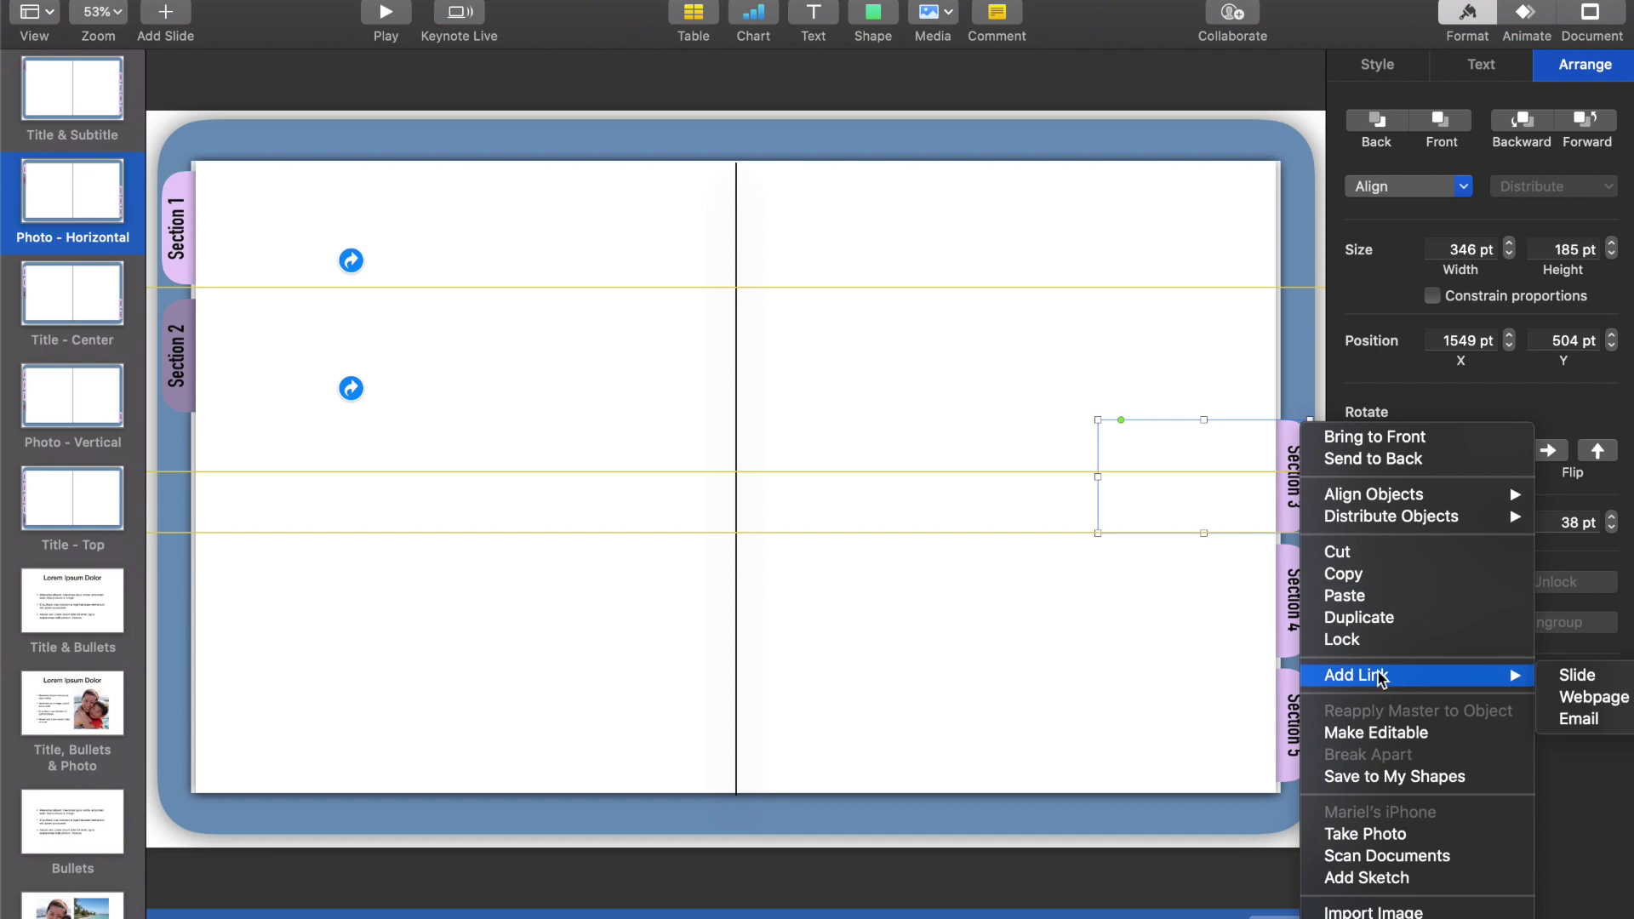
pyautogui.click(1579, 675)
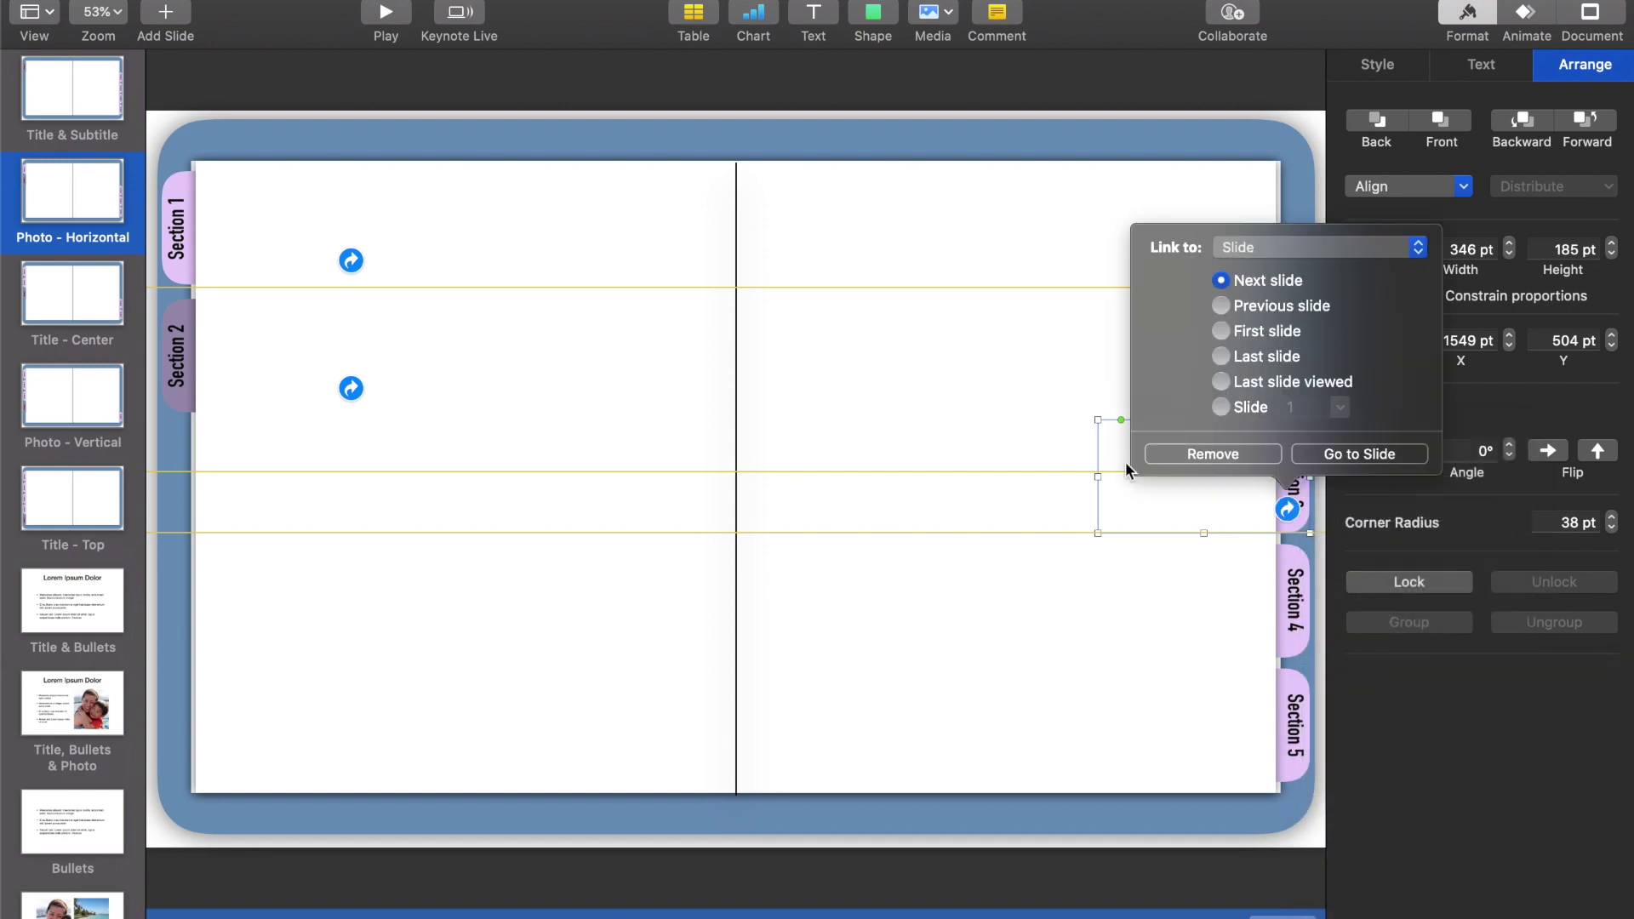
pyautogui.click(1232, 409)
pyautogui.click(1328, 409)
pyautogui.click(1338, 409)
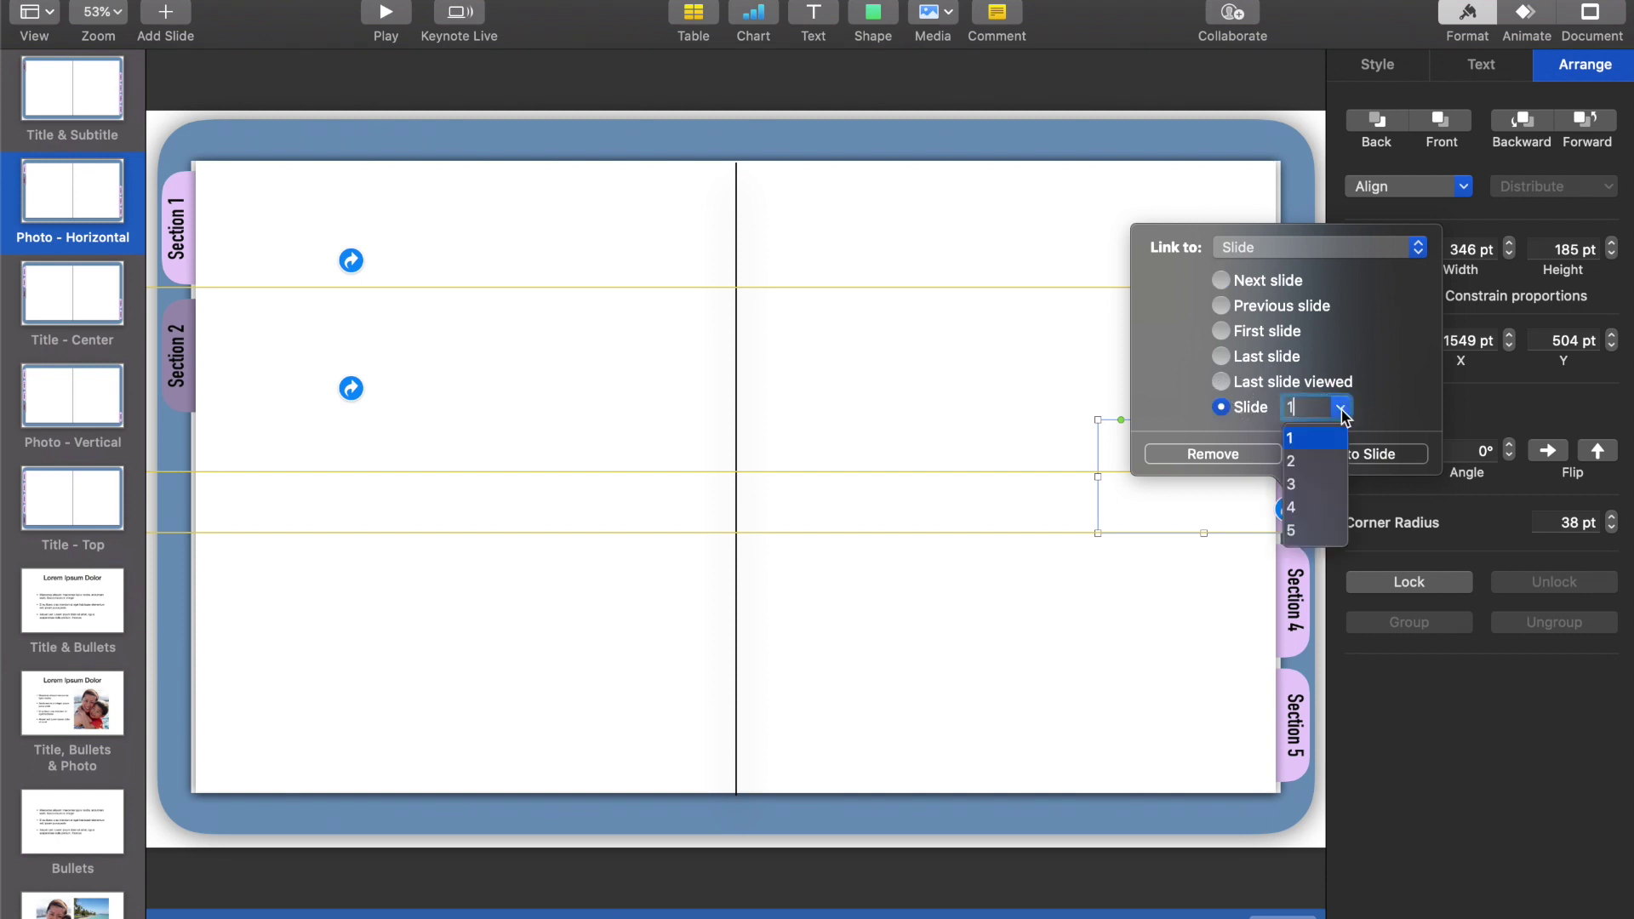
pyautogui.click(1312, 487)
# Add a slide-number link to the Section 4 tab.
pyautogui.click(1300, 559)
pyautogui.rightClick(1300, 559)
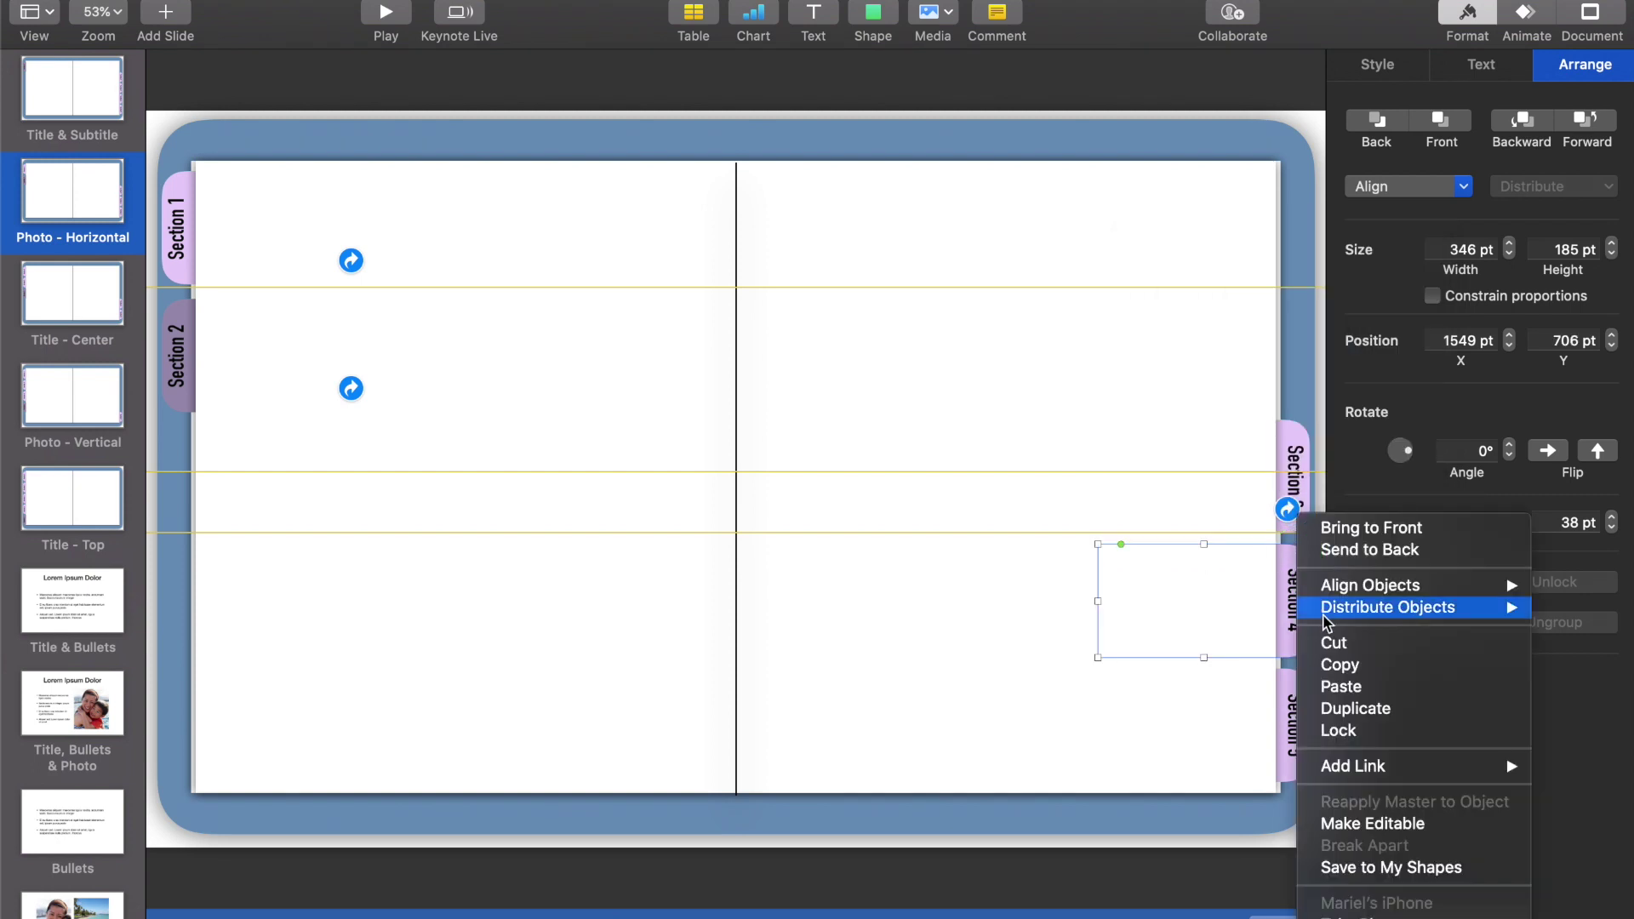
pyautogui.moveTo(1355, 767)
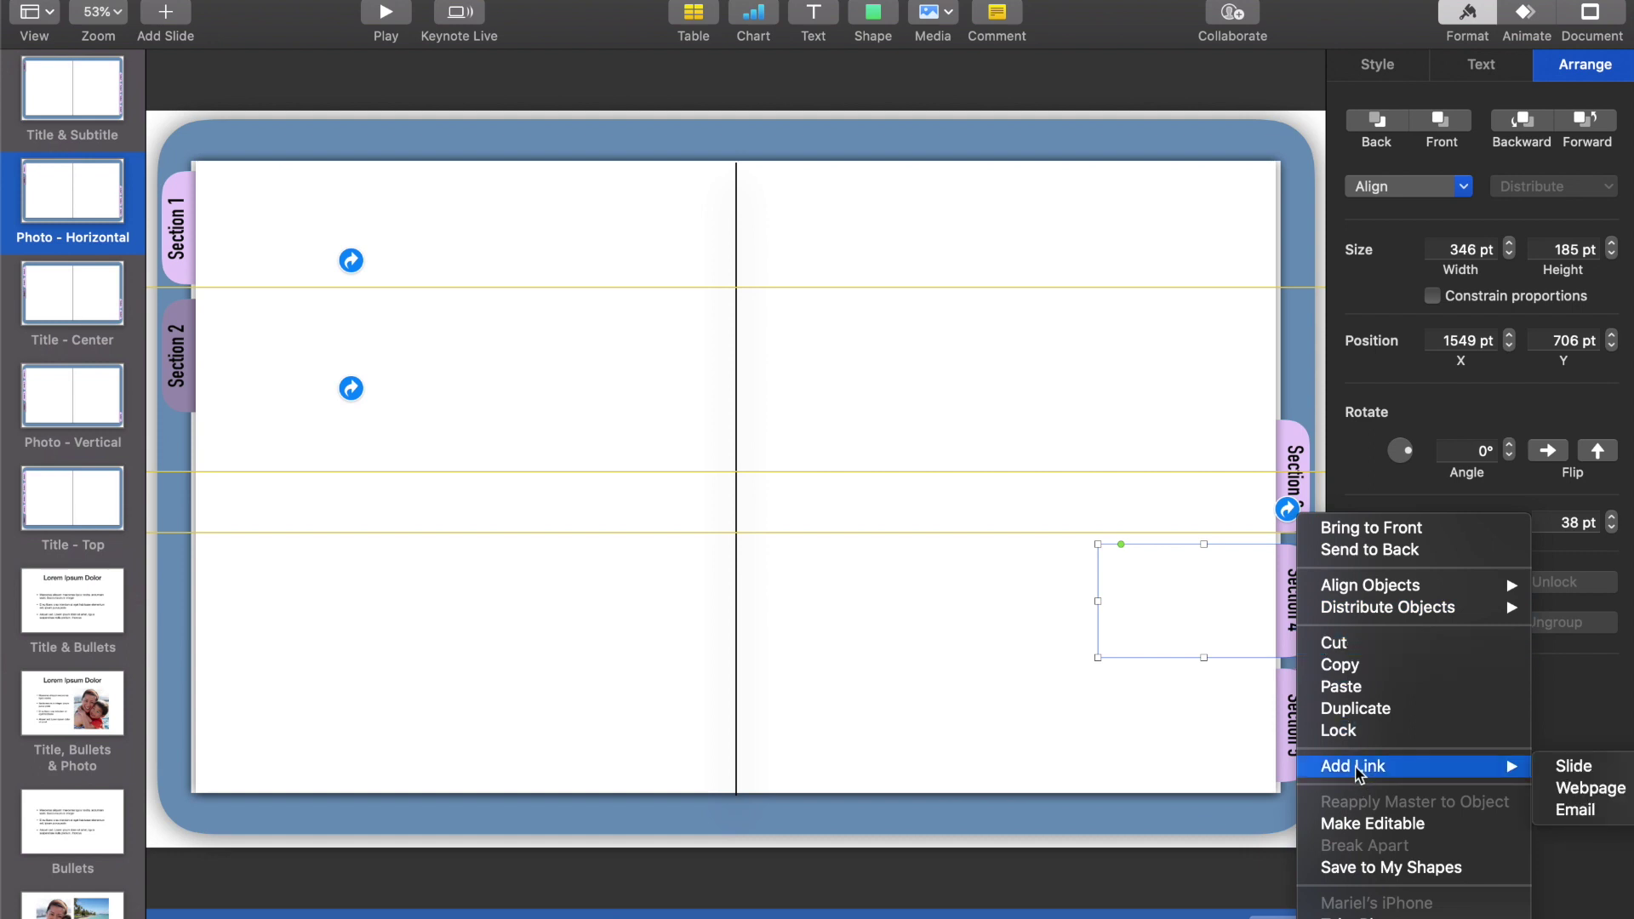
pyautogui.click(1573, 766)
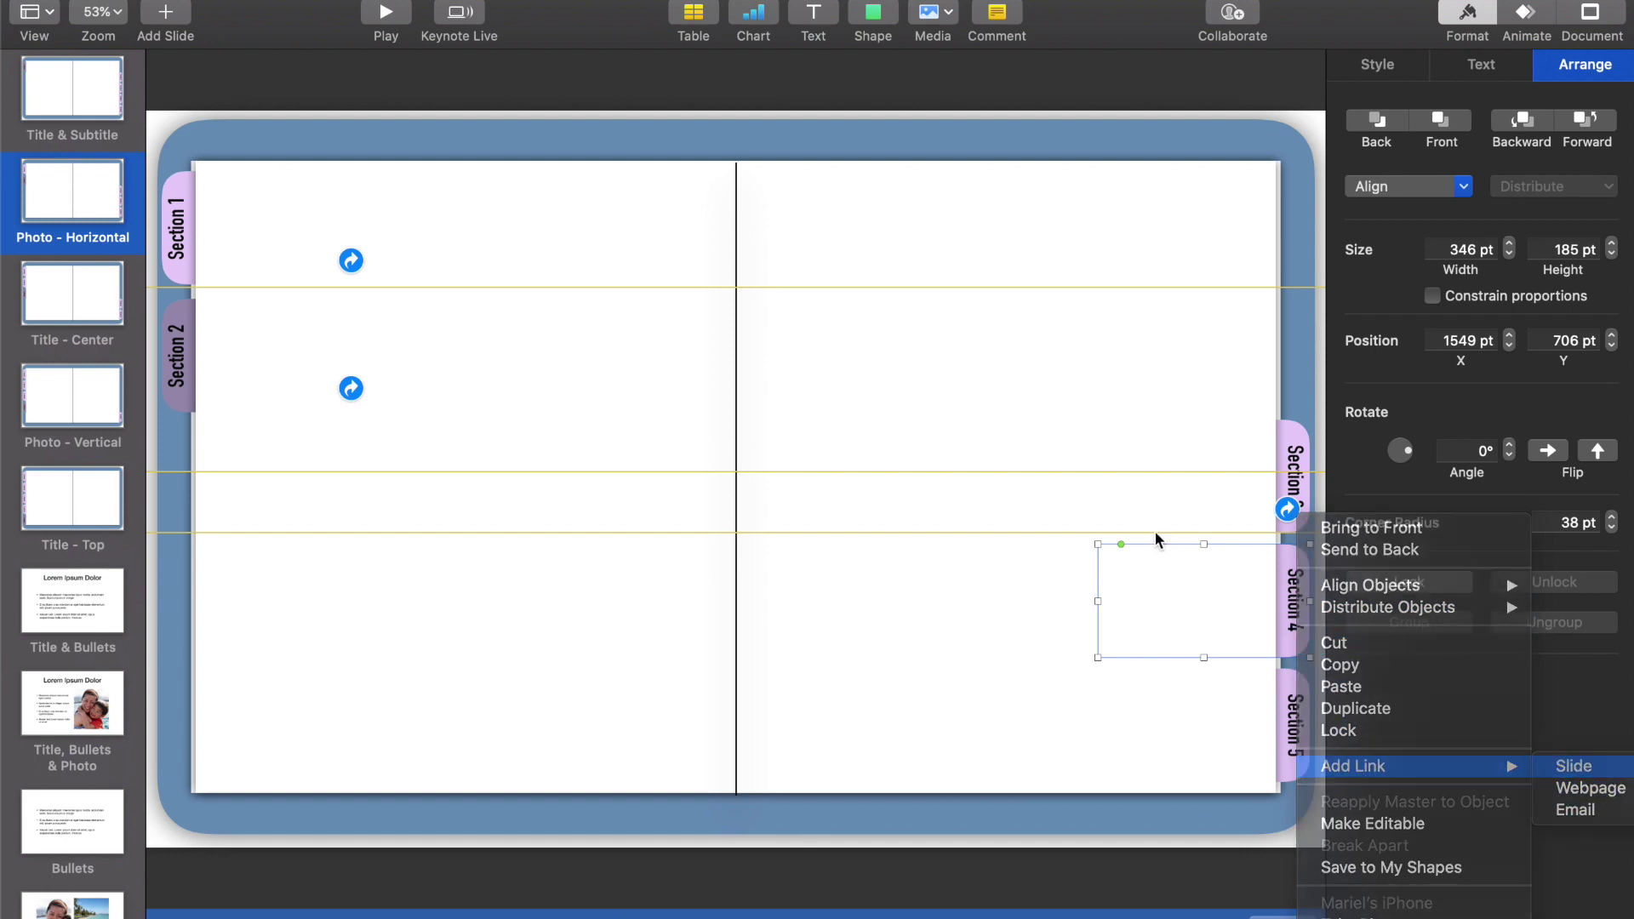
pyautogui.click(1250, 531)
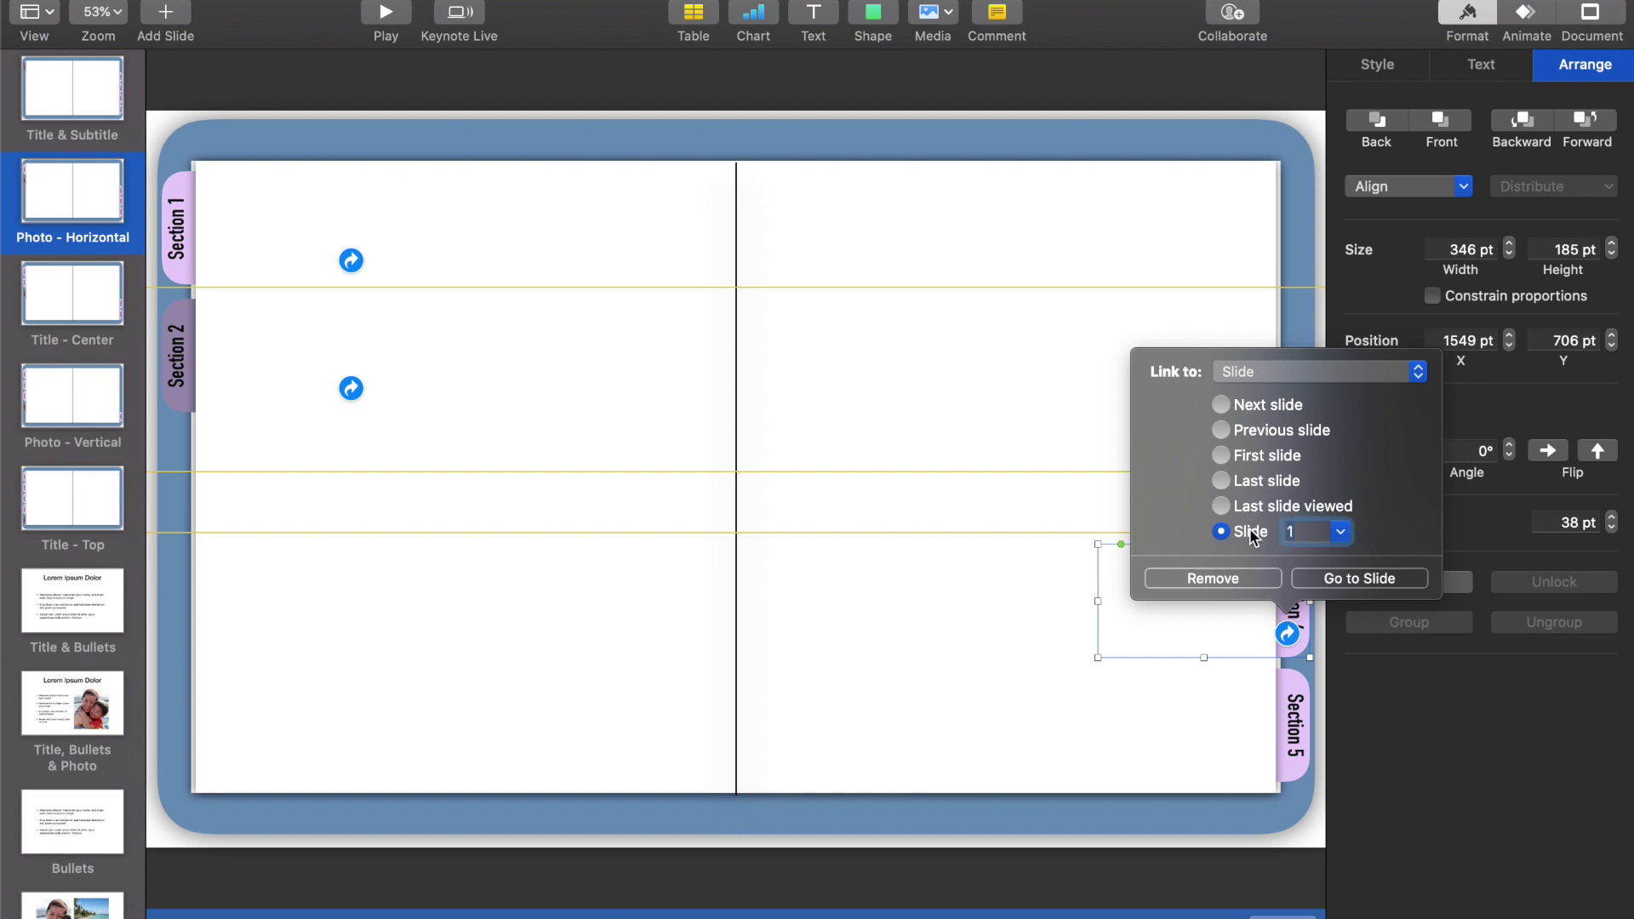
# Link the Section 5 tab to slide 5, then switch to the Title - Center master.
pyautogui.click(1295, 682)
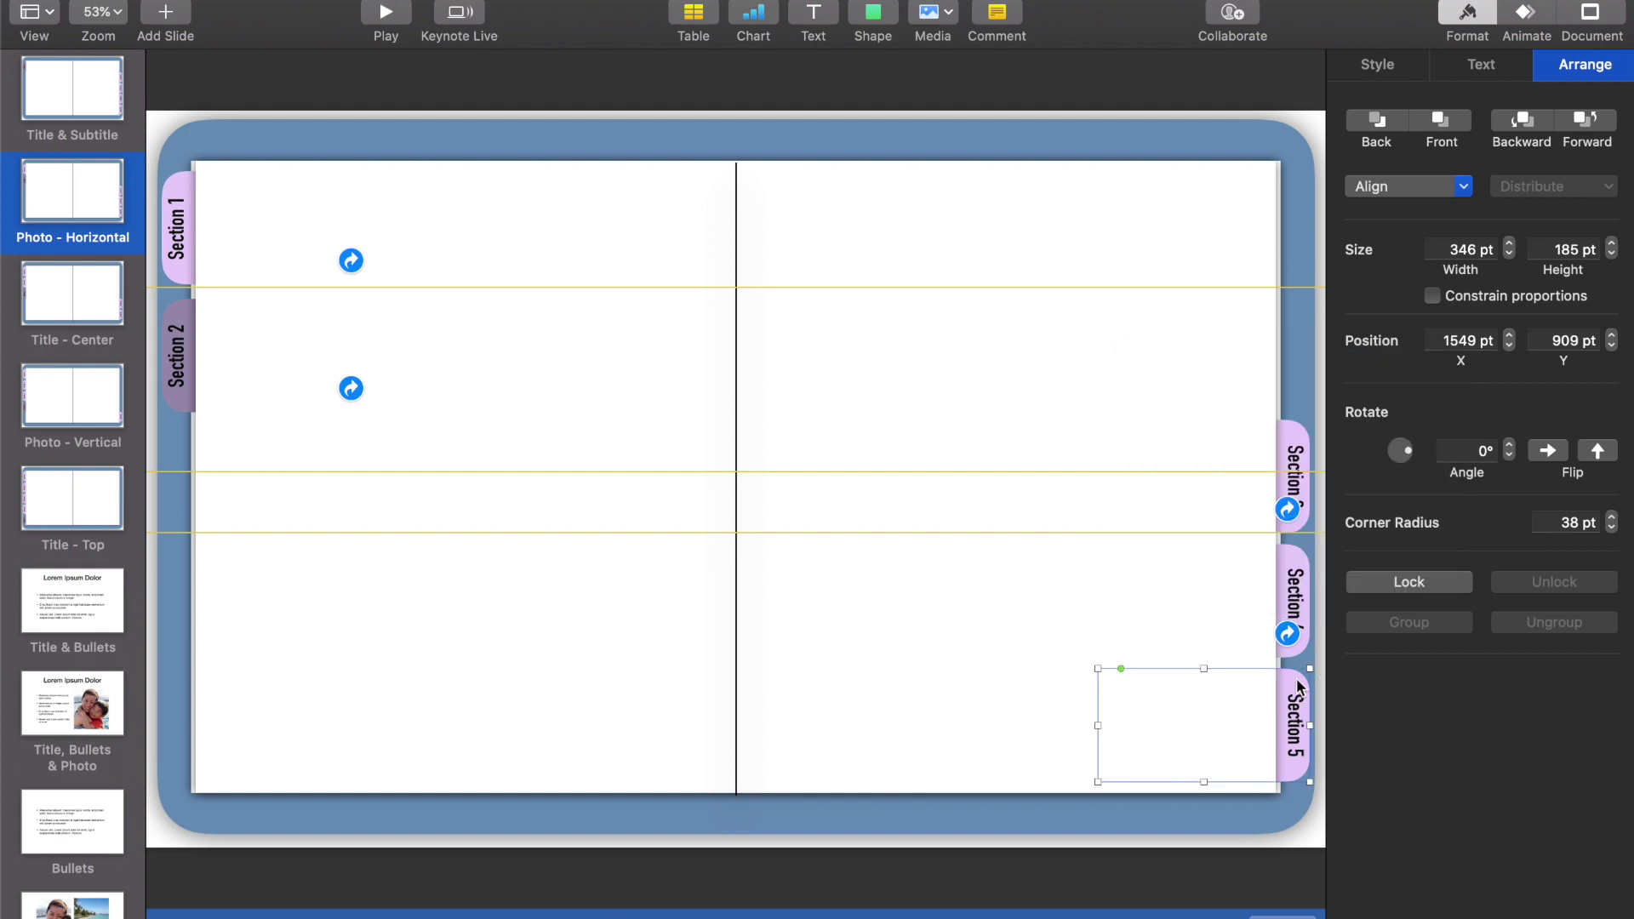
pyautogui.rightClick(1295, 682)
pyautogui.moveTo(1378, 766)
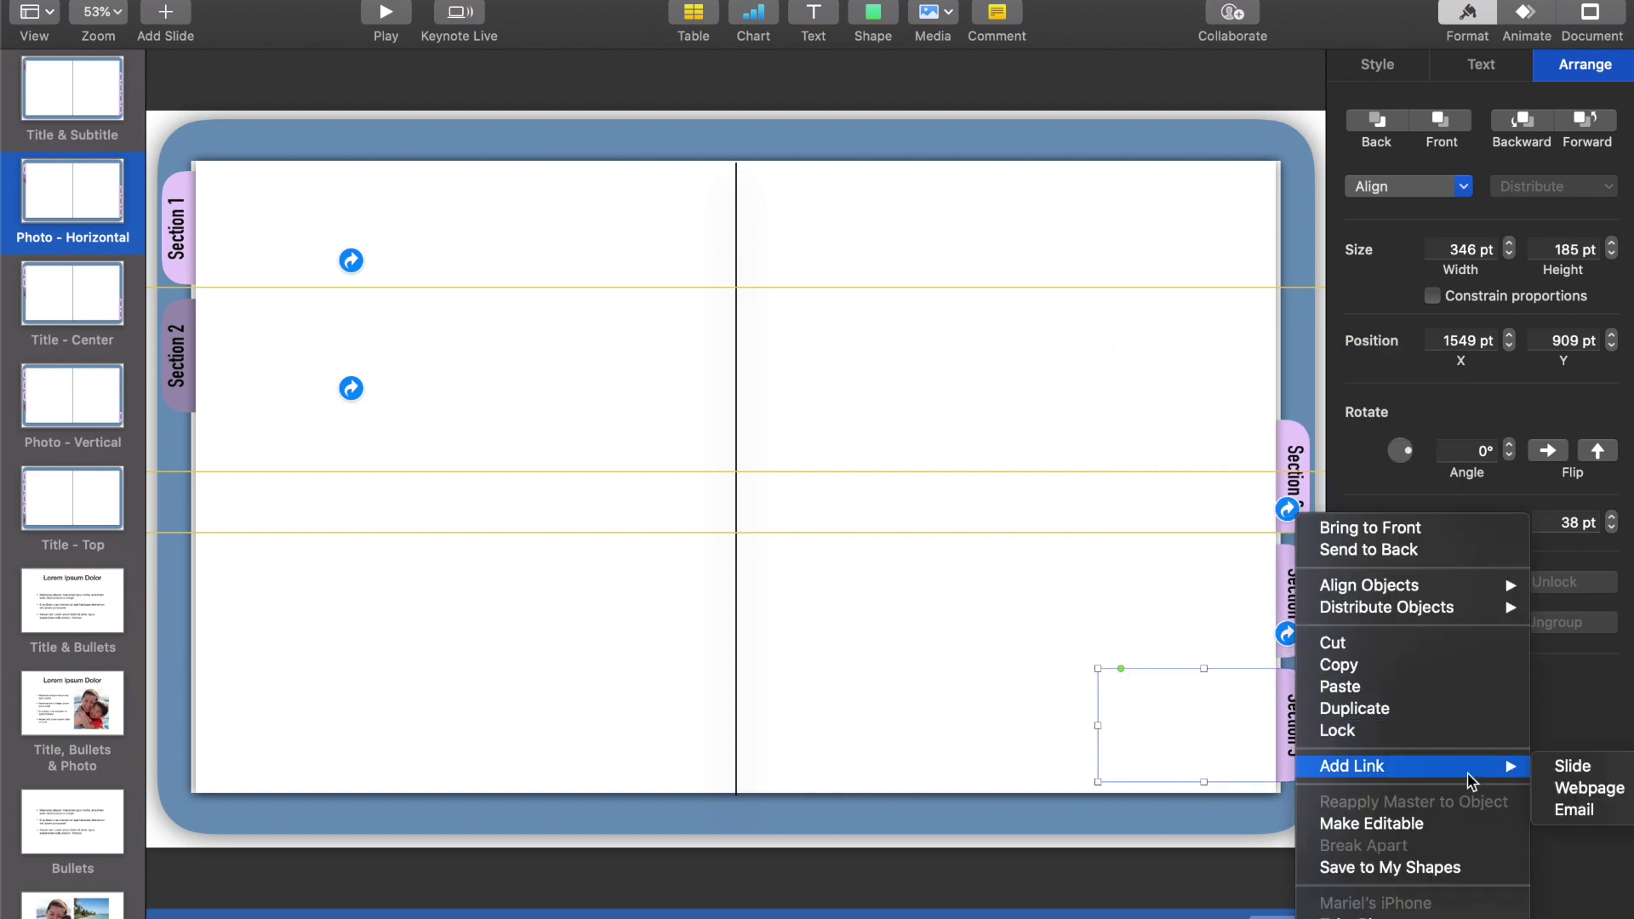
pyautogui.click(1564, 766)
pyautogui.click(1230, 655)
pyautogui.click(1343, 656)
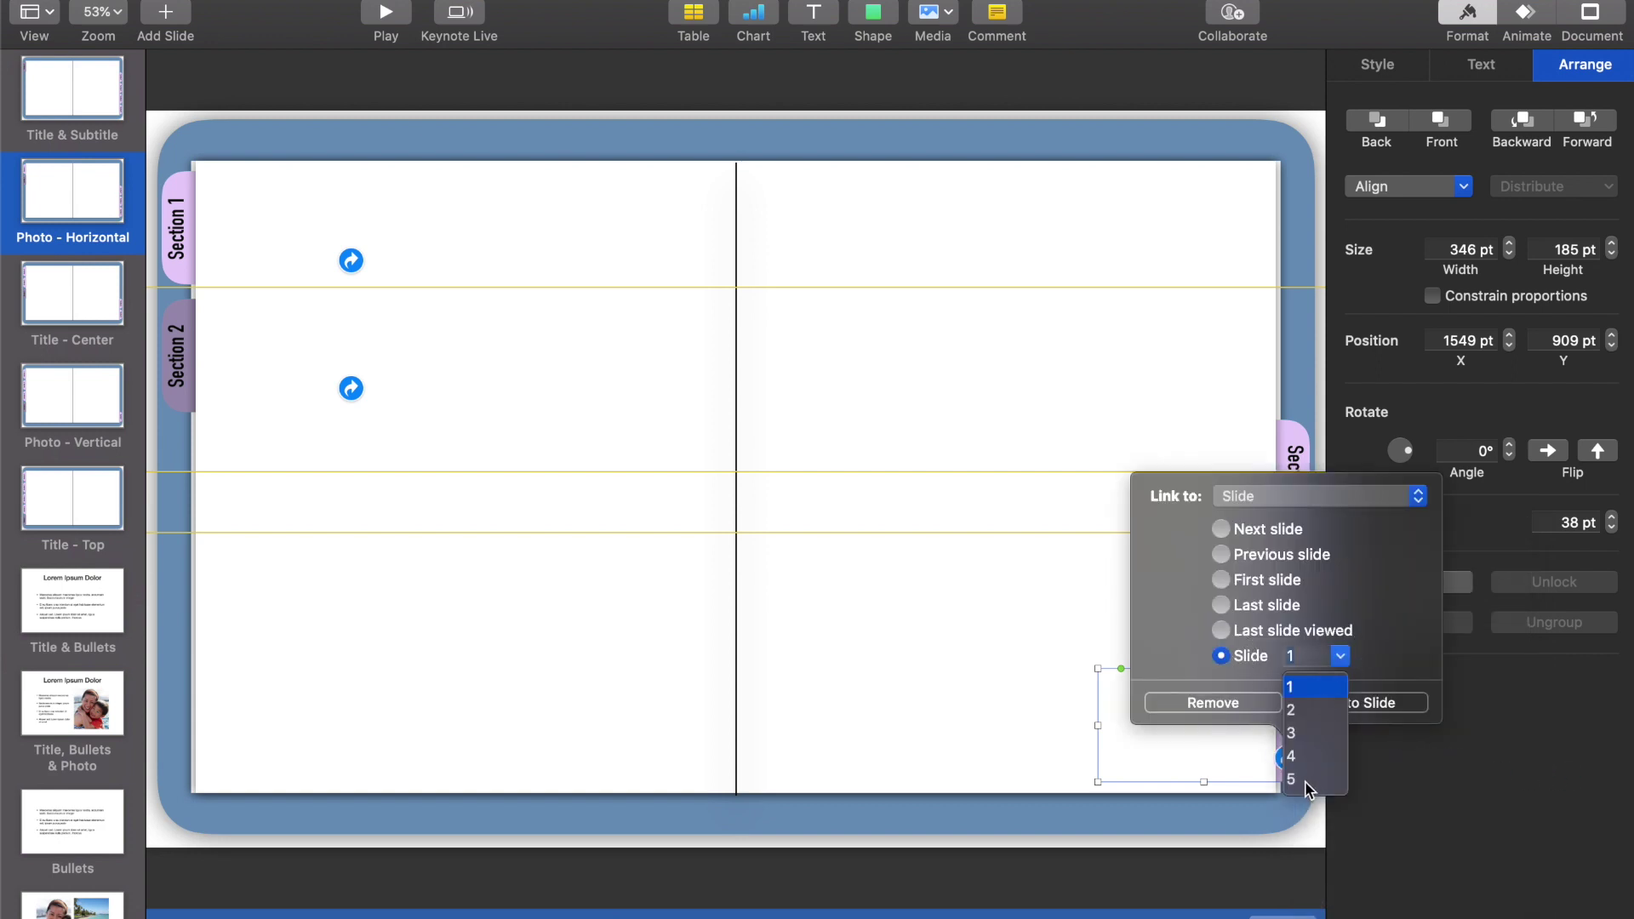
pyautogui.click(1302, 779)
pyautogui.click(1027, 716)
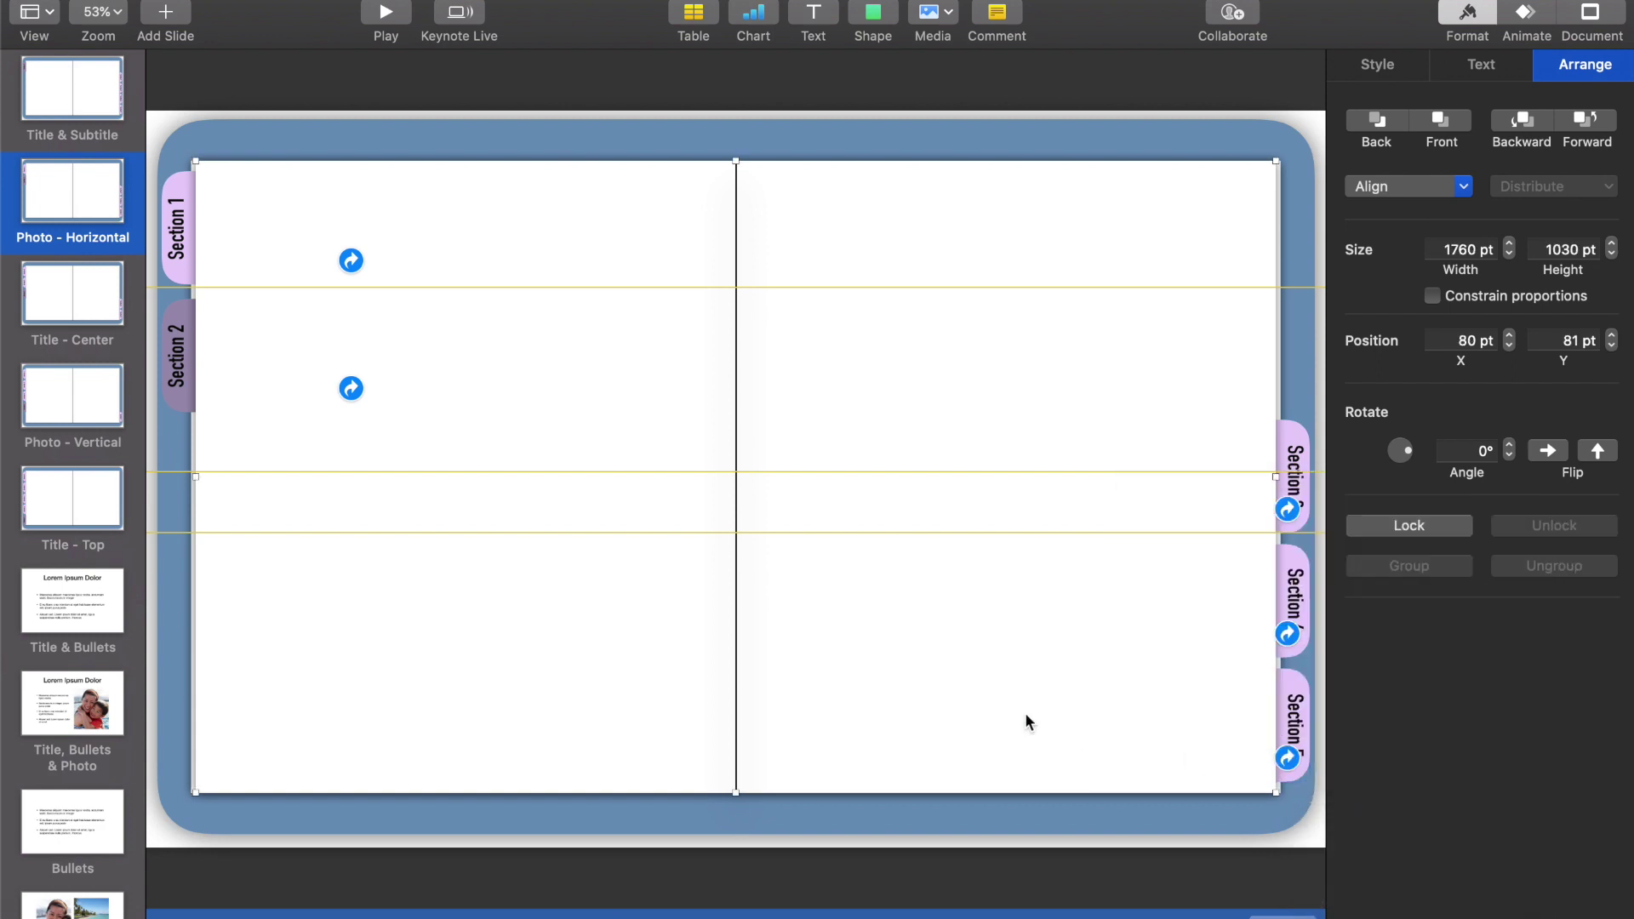
pyautogui.click(92, 320)
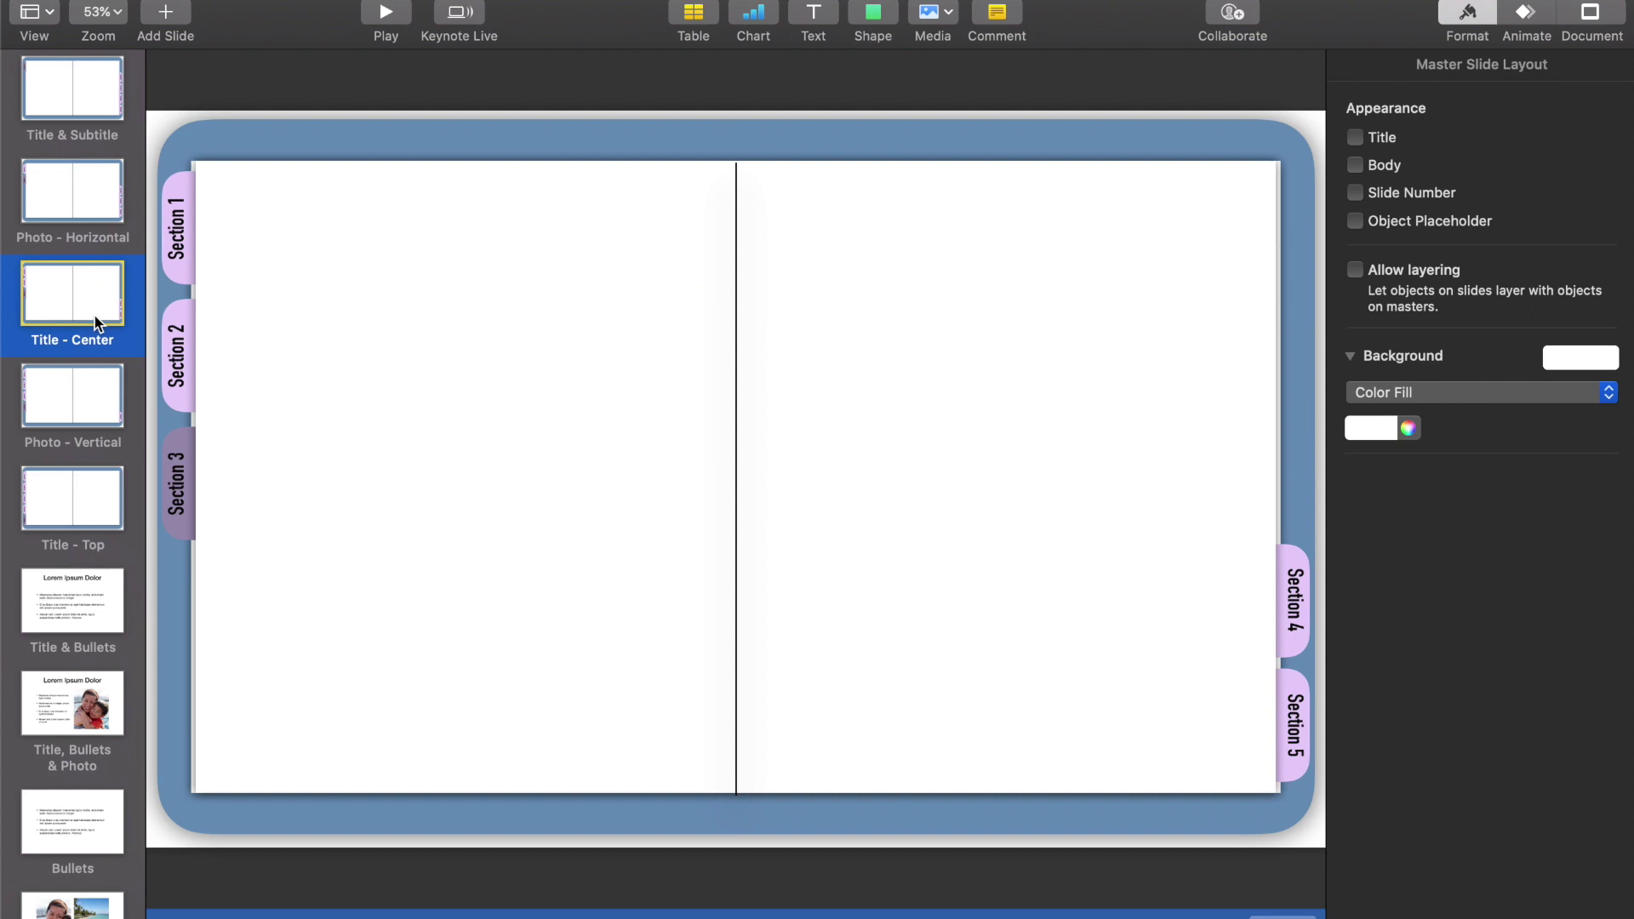
# On the Title - Center master, link the Section 1 and Section 2 tabs to their matching slides.
pyautogui.click(180, 179)
pyautogui.rightClick(181, 179)
pyautogui.moveTo(287, 431)
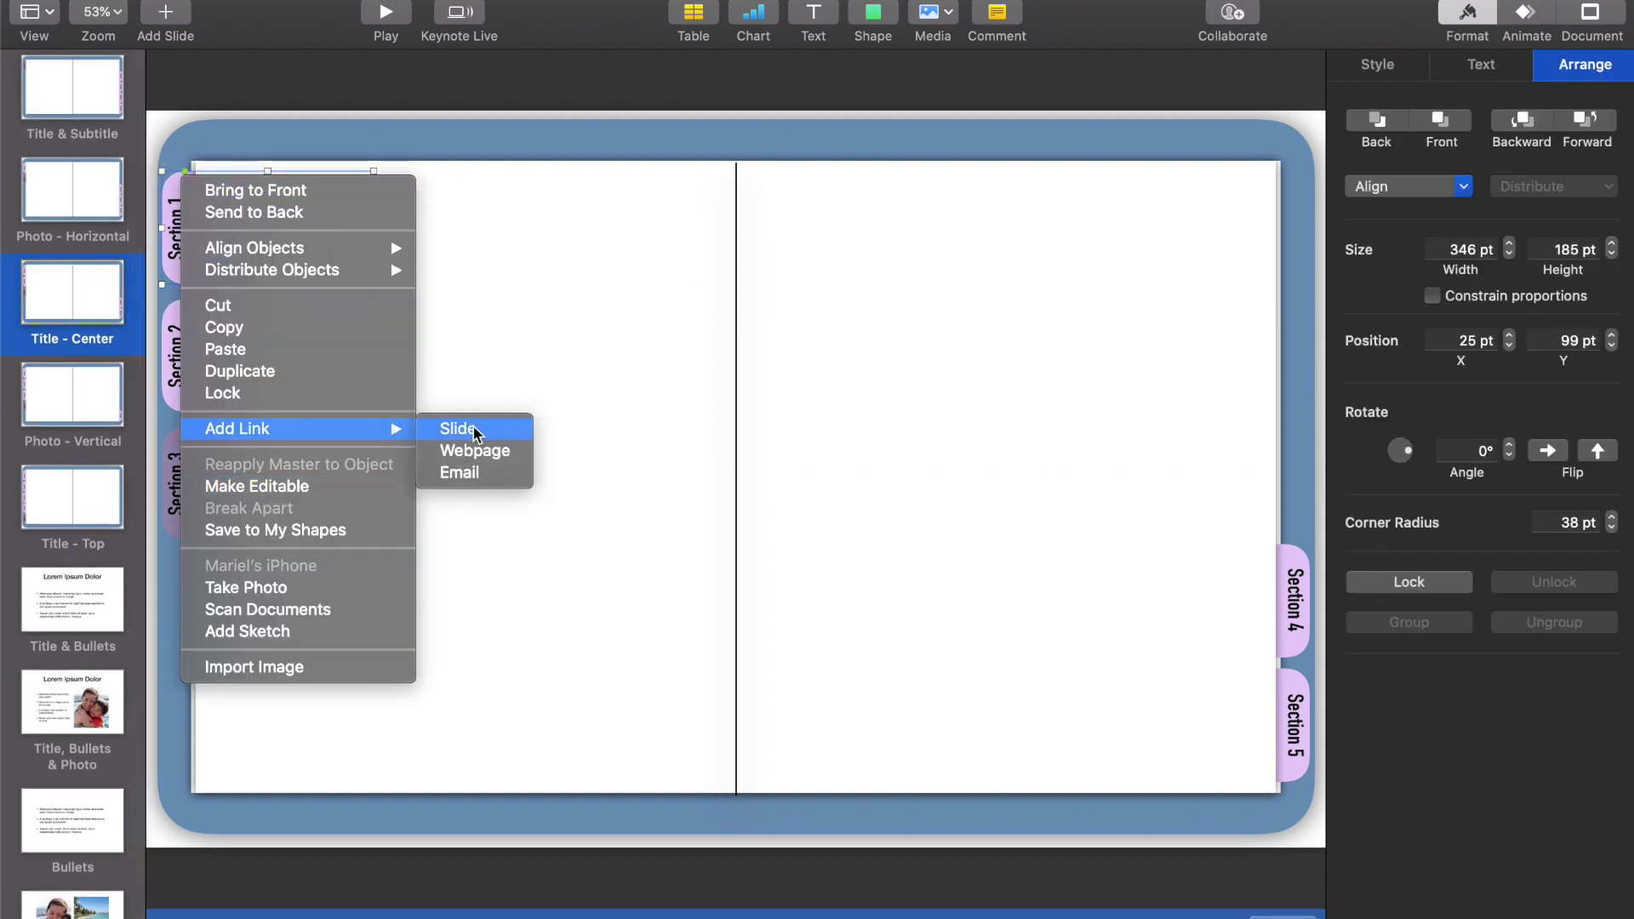
pyautogui.click(474, 427)
pyautogui.click(285, 162)
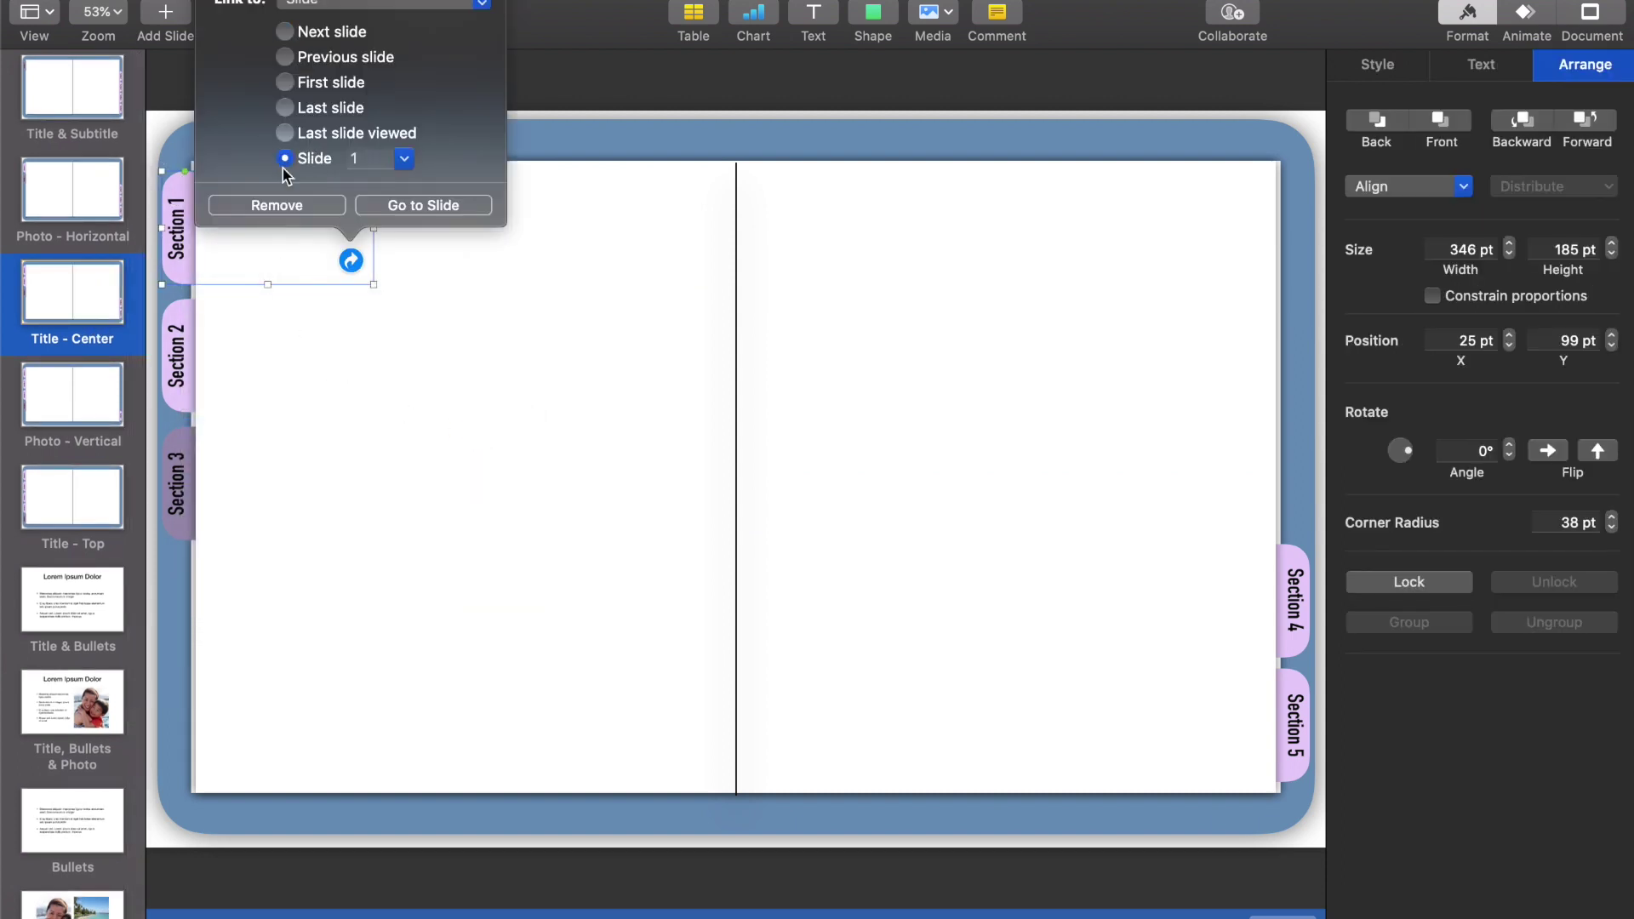
pyautogui.click(183, 316)
pyautogui.rightClick(178, 305)
pyautogui.moveTo(259, 562)
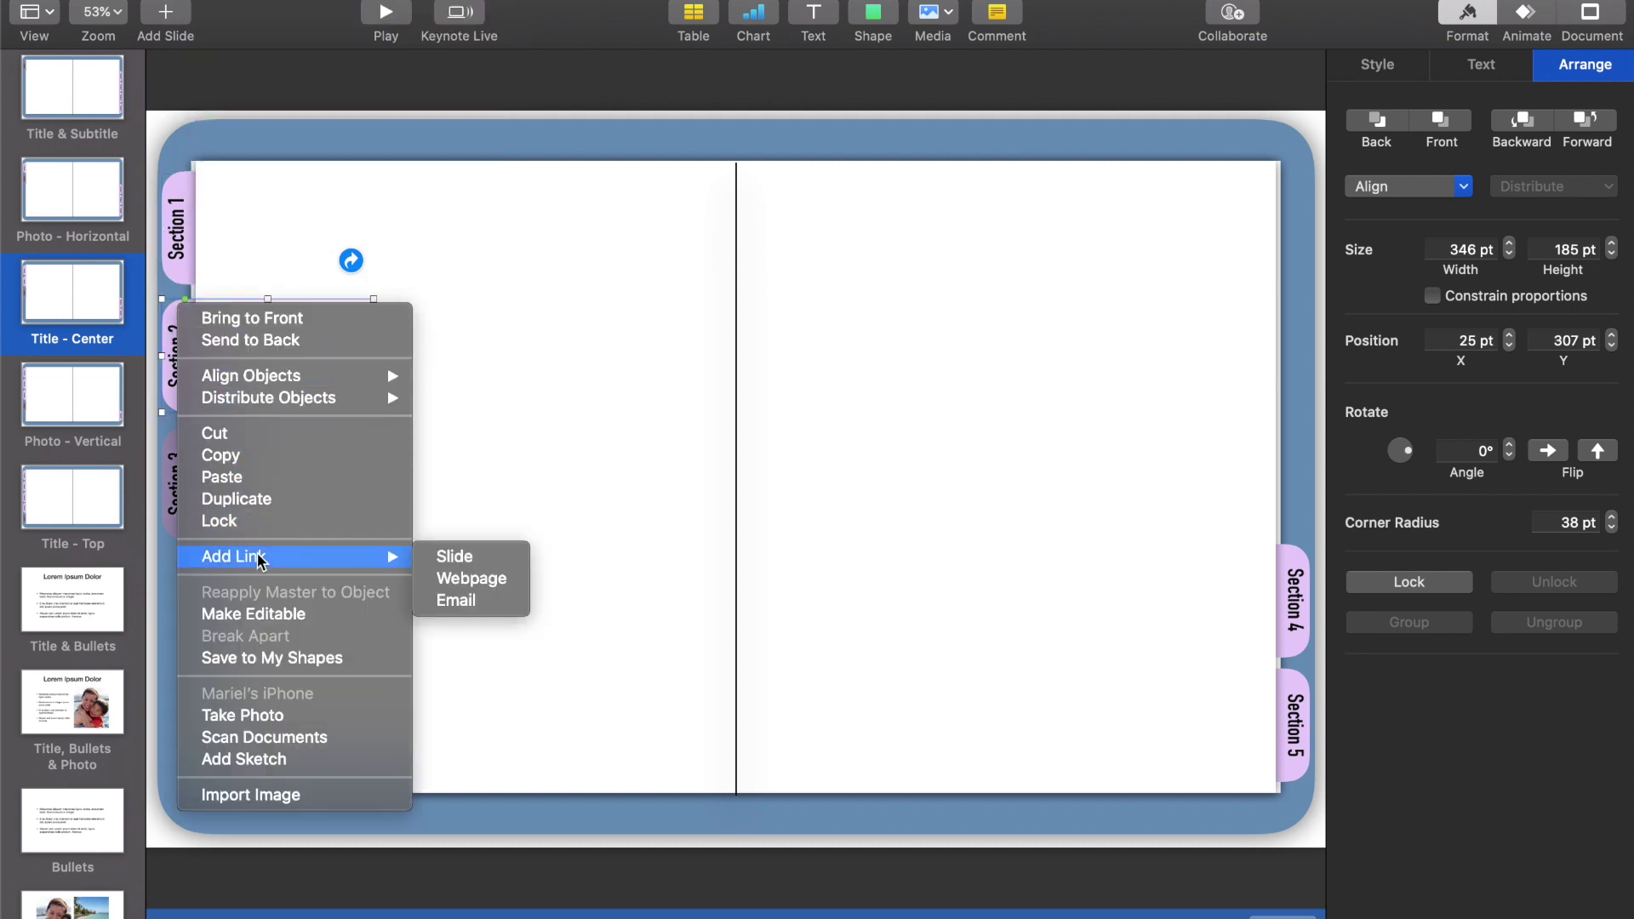
pyautogui.click(451, 553)
pyautogui.click(286, 286)
# Link the Title - Center master's Section 3, 4 and 5 tabs to their matching slides.
pyautogui.click(177, 483)
pyautogui.rightClick(184, 434)
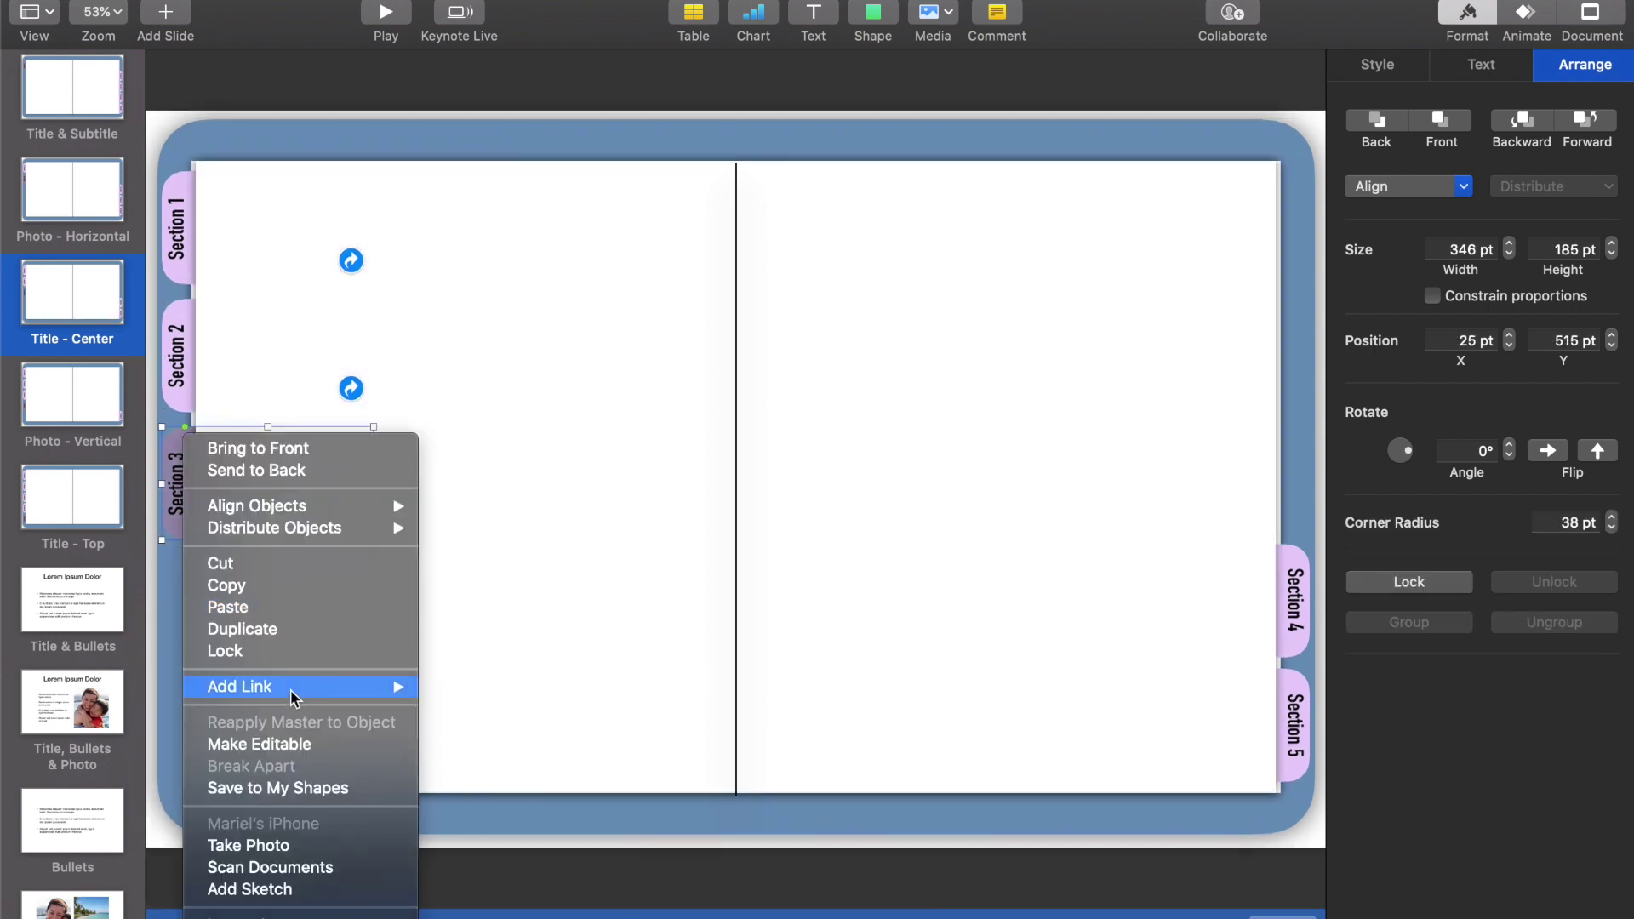
pyautogui.moveTo(291, 698)
pyautogui.click(451, 688)
pyautogui.click(1293, 600)
pyautogui.rightClick(1310, 518)
pyautogui.moveTo(1353, 763)
pyautogui.click(1251, 764)
pyautogui.click(1295, 681)
pyautogui.press('super+k')
pyautogui.click(1315, 656)
# On the Photo - Vertical master, link the Section 2 and Section 3 tabs to their matching slides.
pyautogui.click(37, 383)
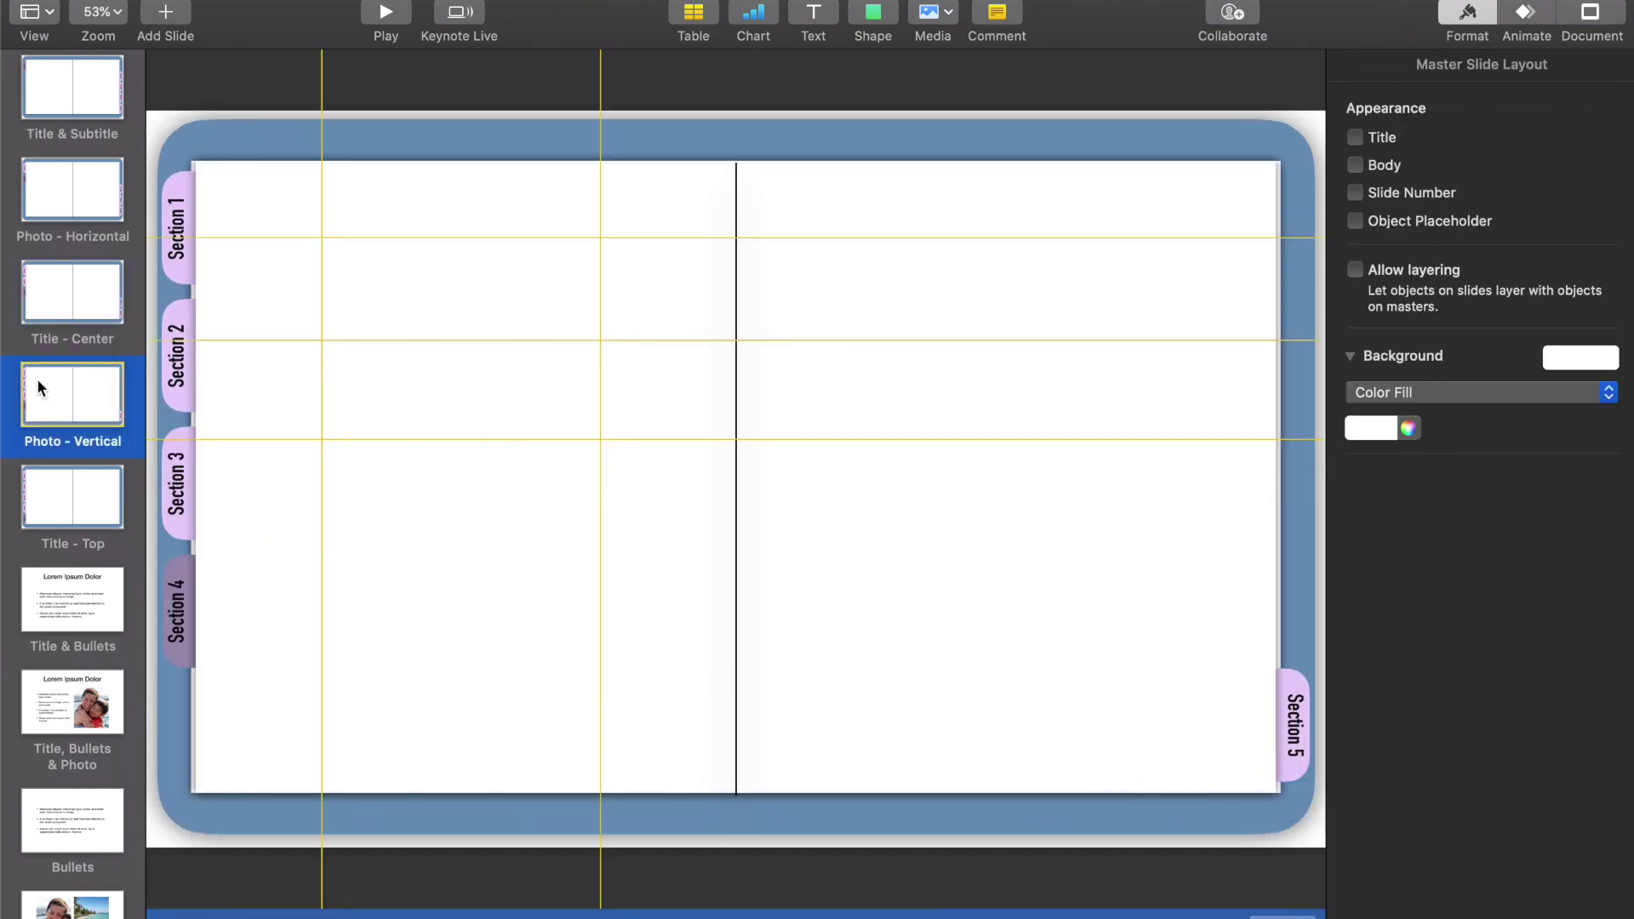
pyautogui.rightClick(178, 357)
pyautogui.click(459, 427)
pyautogui.click(404, 286)
pyautogui.click(372, 340)
pyautogui.rightClick(183, 425)
pyautogui.click(460, 681)
pyautogui.click(404, 413)
pyautogui.click(366, 491)
# Link the Photo - Vertical master's Section 4 tab to slide 4 and add a Section 5 link.
pyautogui.rightClick(185, 562)
pyautogui.moveTo(442, 806)
pyautogui.click(510, 810)
pyautogui.click(404, 541)
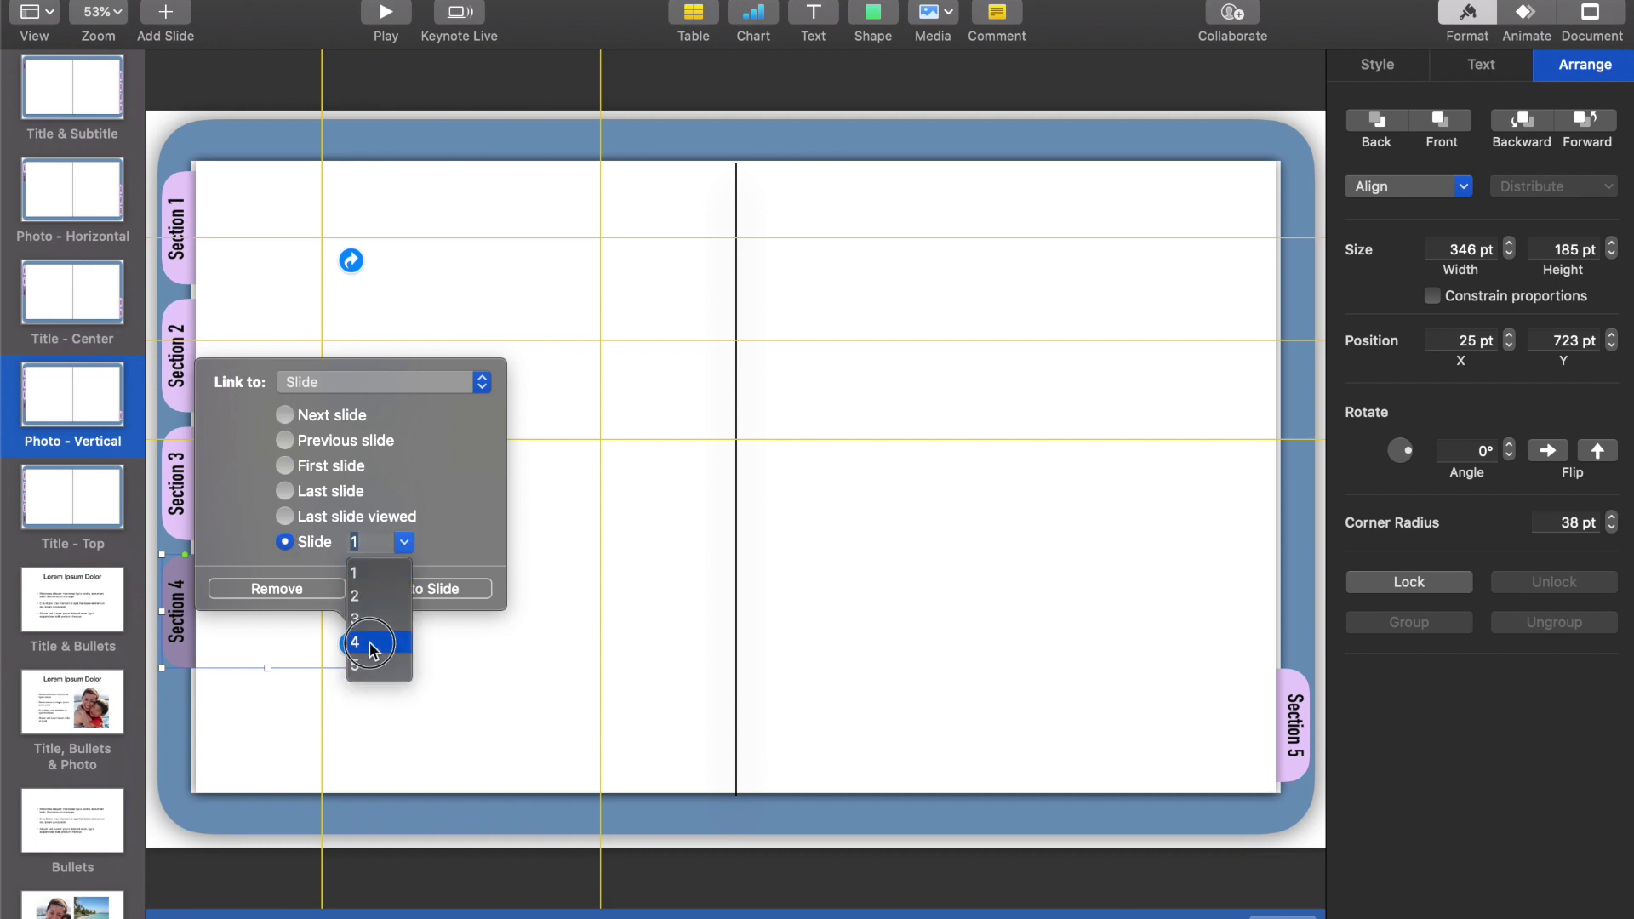
pyautogui.click(370, 643)
pyautogui.rightClick(1294, 724)
pyautogui.moveTo(1350, 831)
pyautogui.click(1621, 847)
# On the Title - Top master, link the Section 1 tab and the Section 2 tab to slide 2.
pyautogui.click(73, 498)
pyautogui.rightClick(181, 182)
pyautogui.click(463, 430)
pyautogui.rightClick(174, 308)
pyautogui.click(463, 561)
pyautogui.click(285, 286)
pyautogui.write('2')
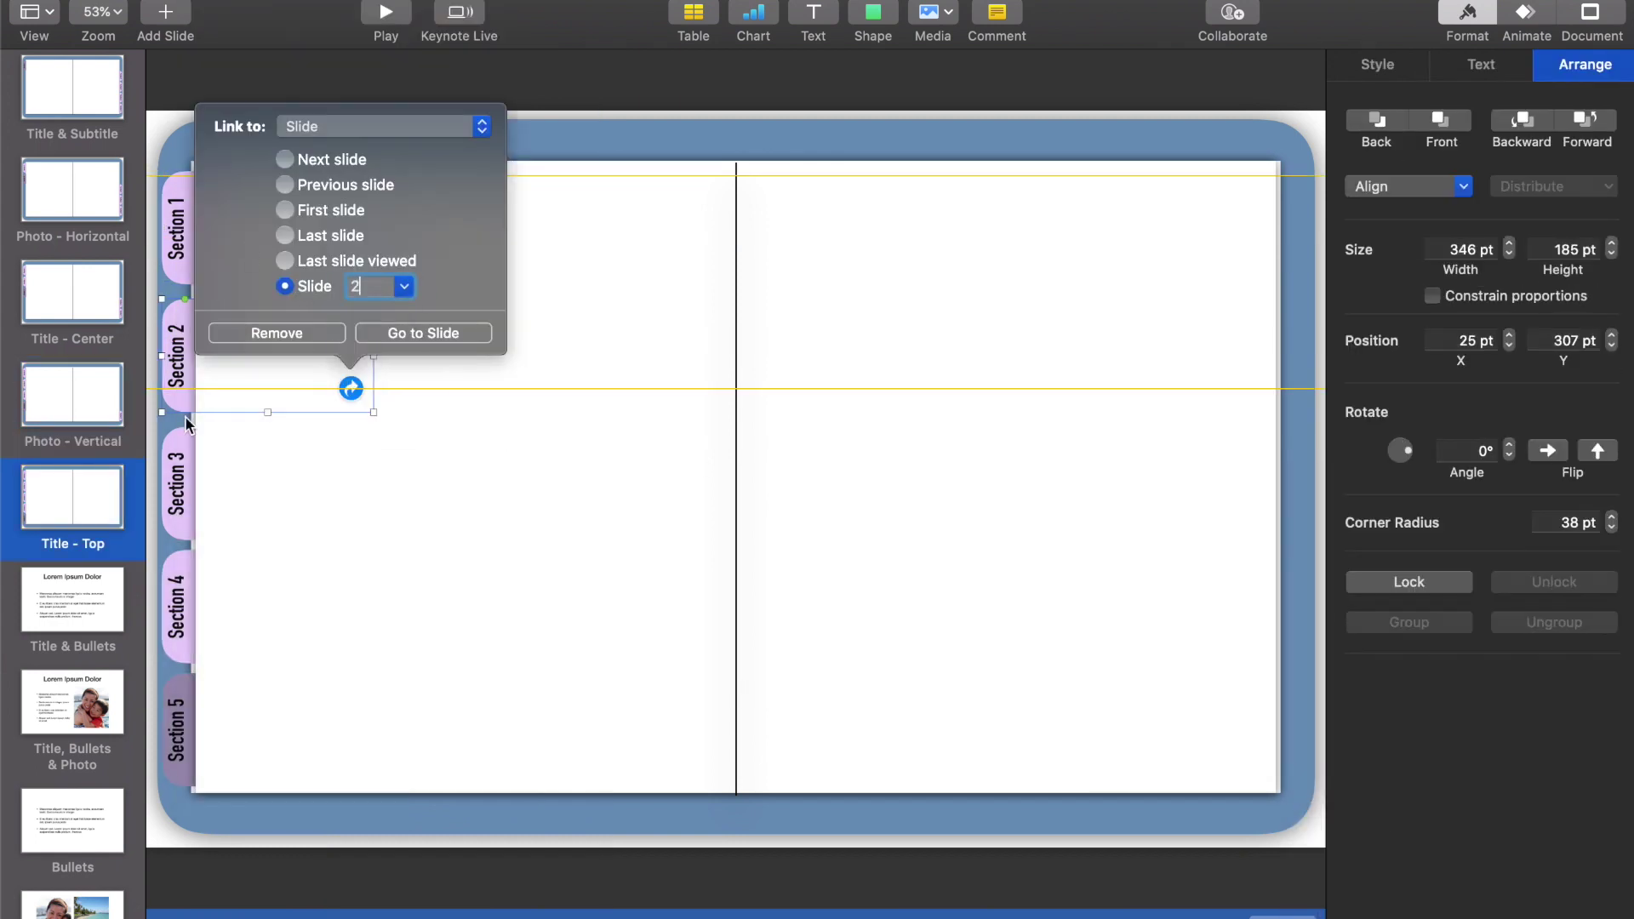
# Link the Title - Top master's Section 3, 4 and 5 tabs to slides 3, 4 and 5.
pyautogui.rightClick(255, 434)
pyautogui.click(463, 679)
pyautogui.click(255, 596)
pyautogui.rightClick(255, 558)
pyautogui.click(463, 804)
pyautogui.click(404, 537)
pyautogui.click(355, 637)
pyautogui.rightClick(192, 732)
pyautogui.click(472, 769)
pyautogui.click(404, 662)
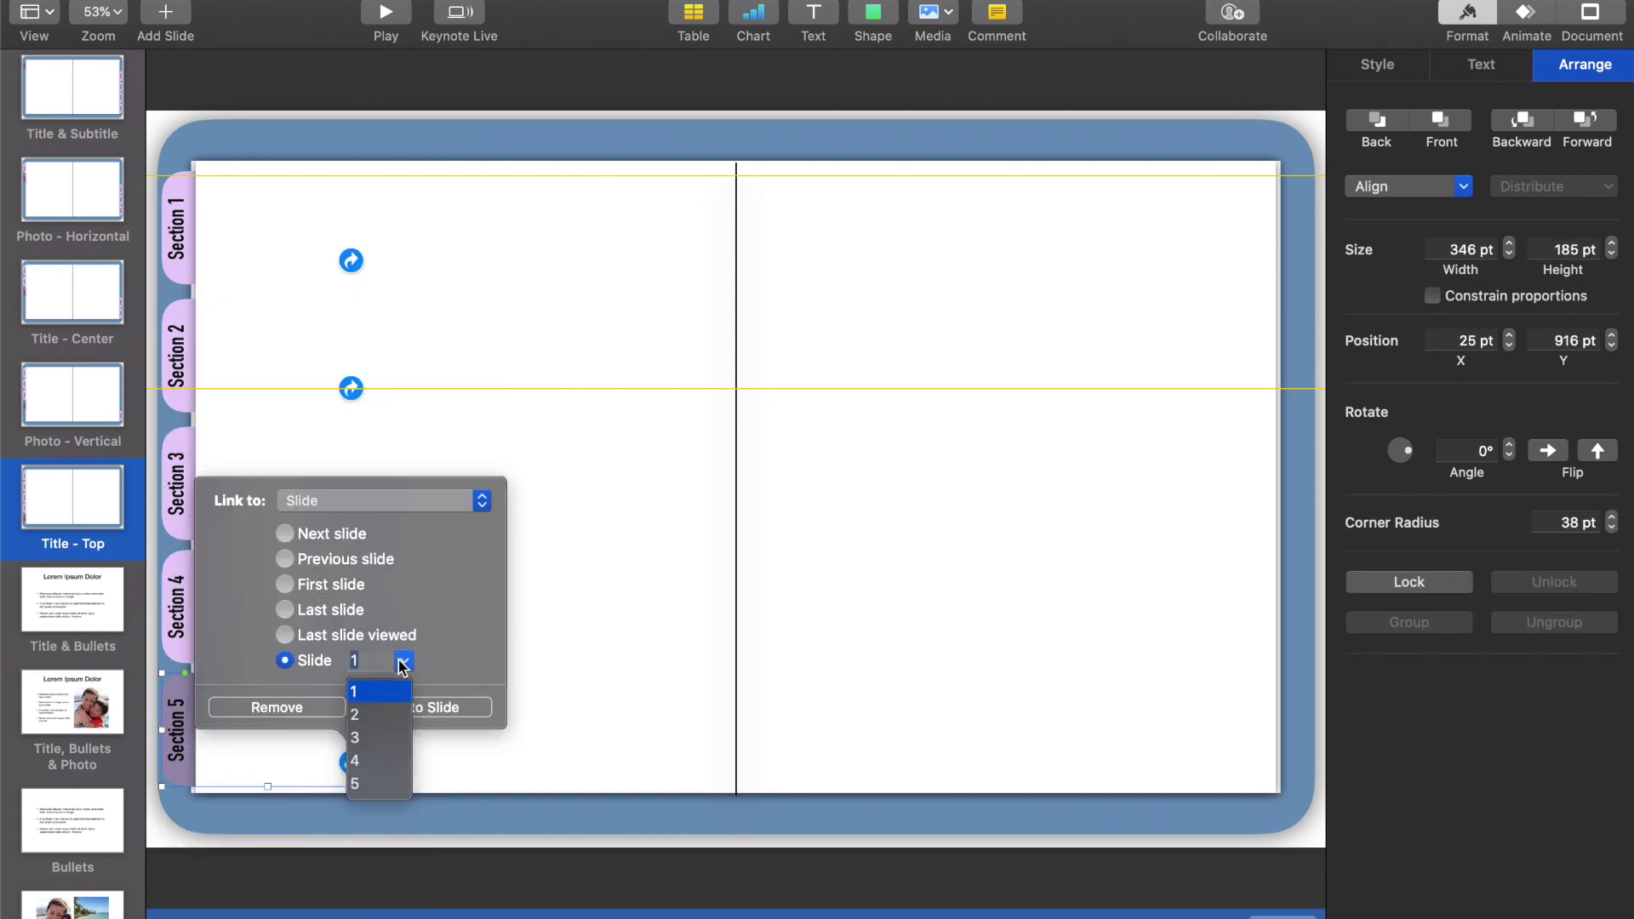
pyautogui.click(362, 783)
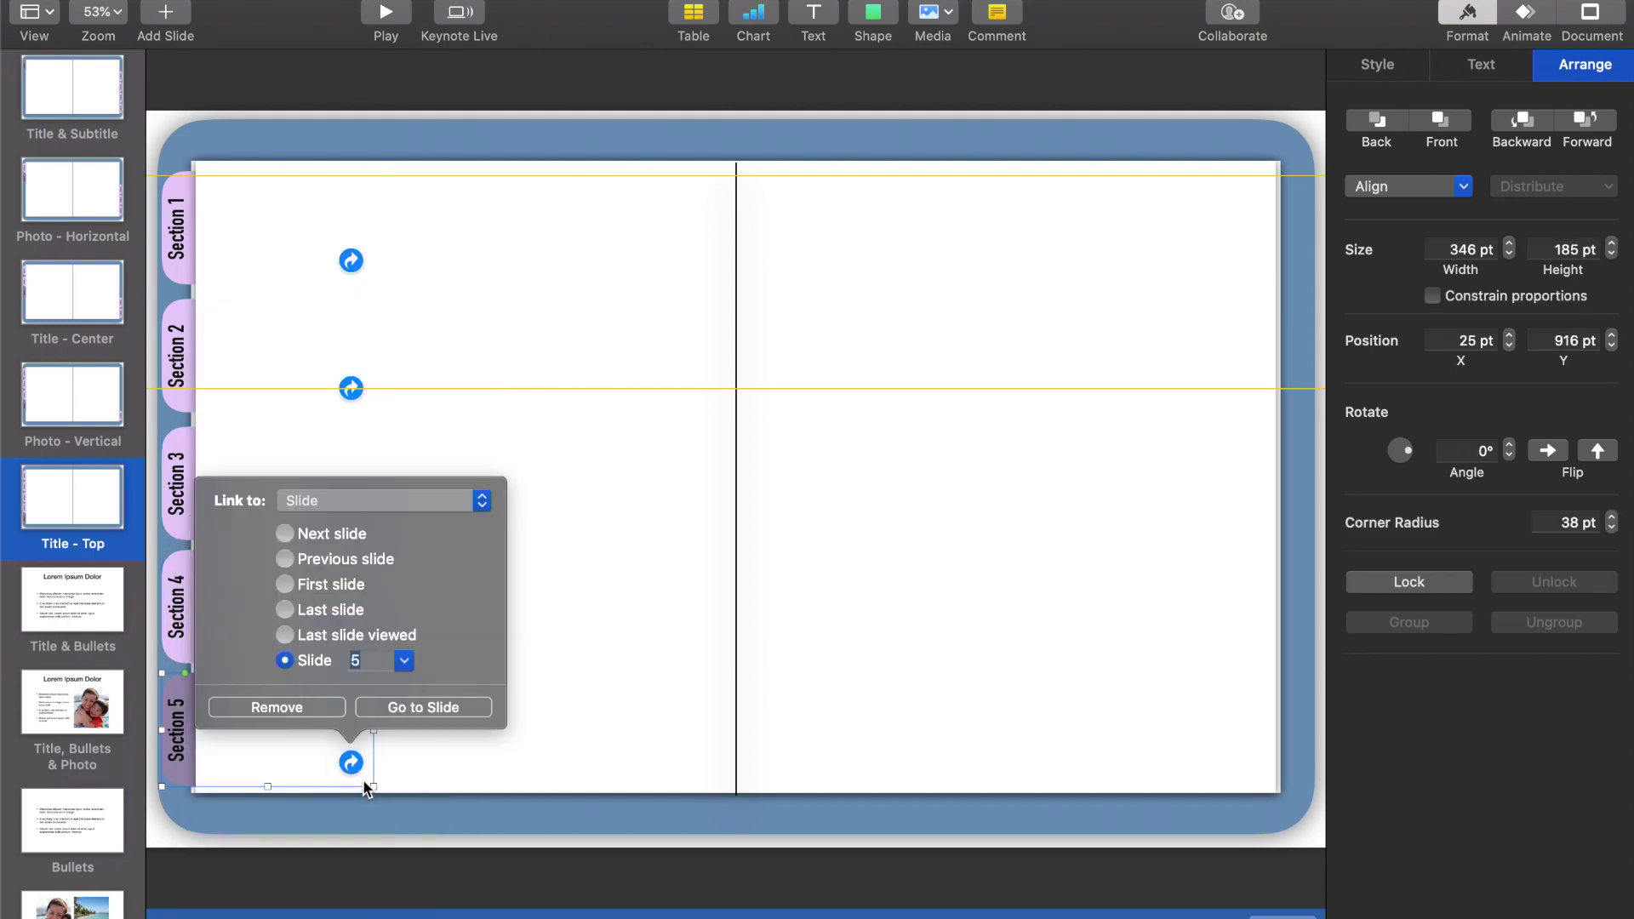
pyautogui.click(172, 845)
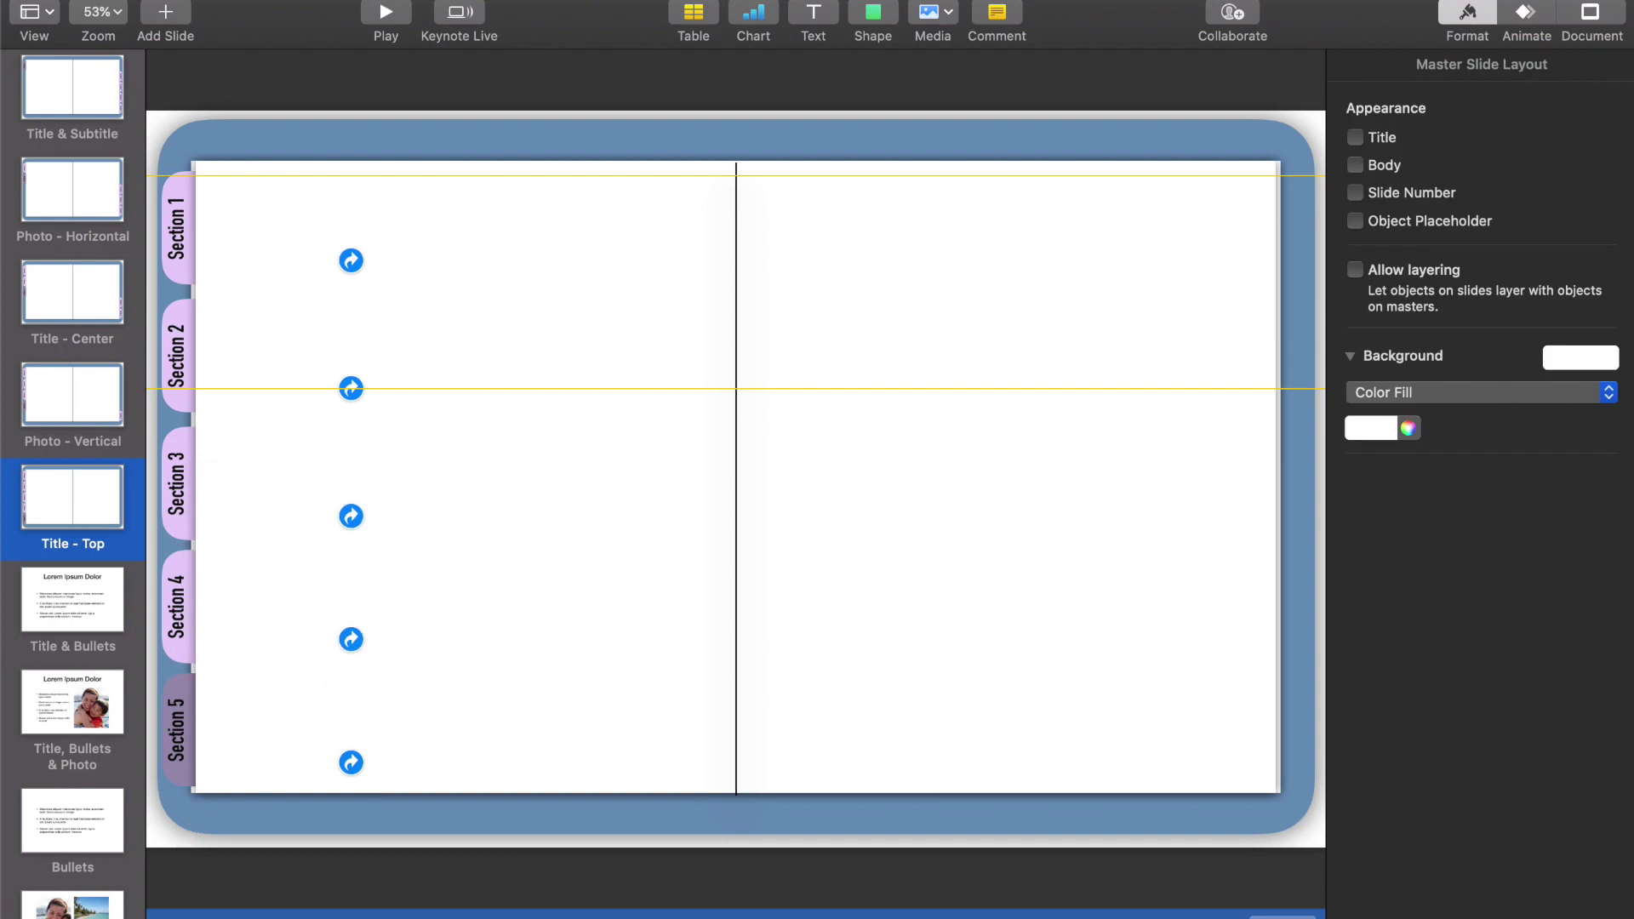
# Exit master editing and review the section tabs on slides 1 through 5.
pyautogui.click(1282, 916)
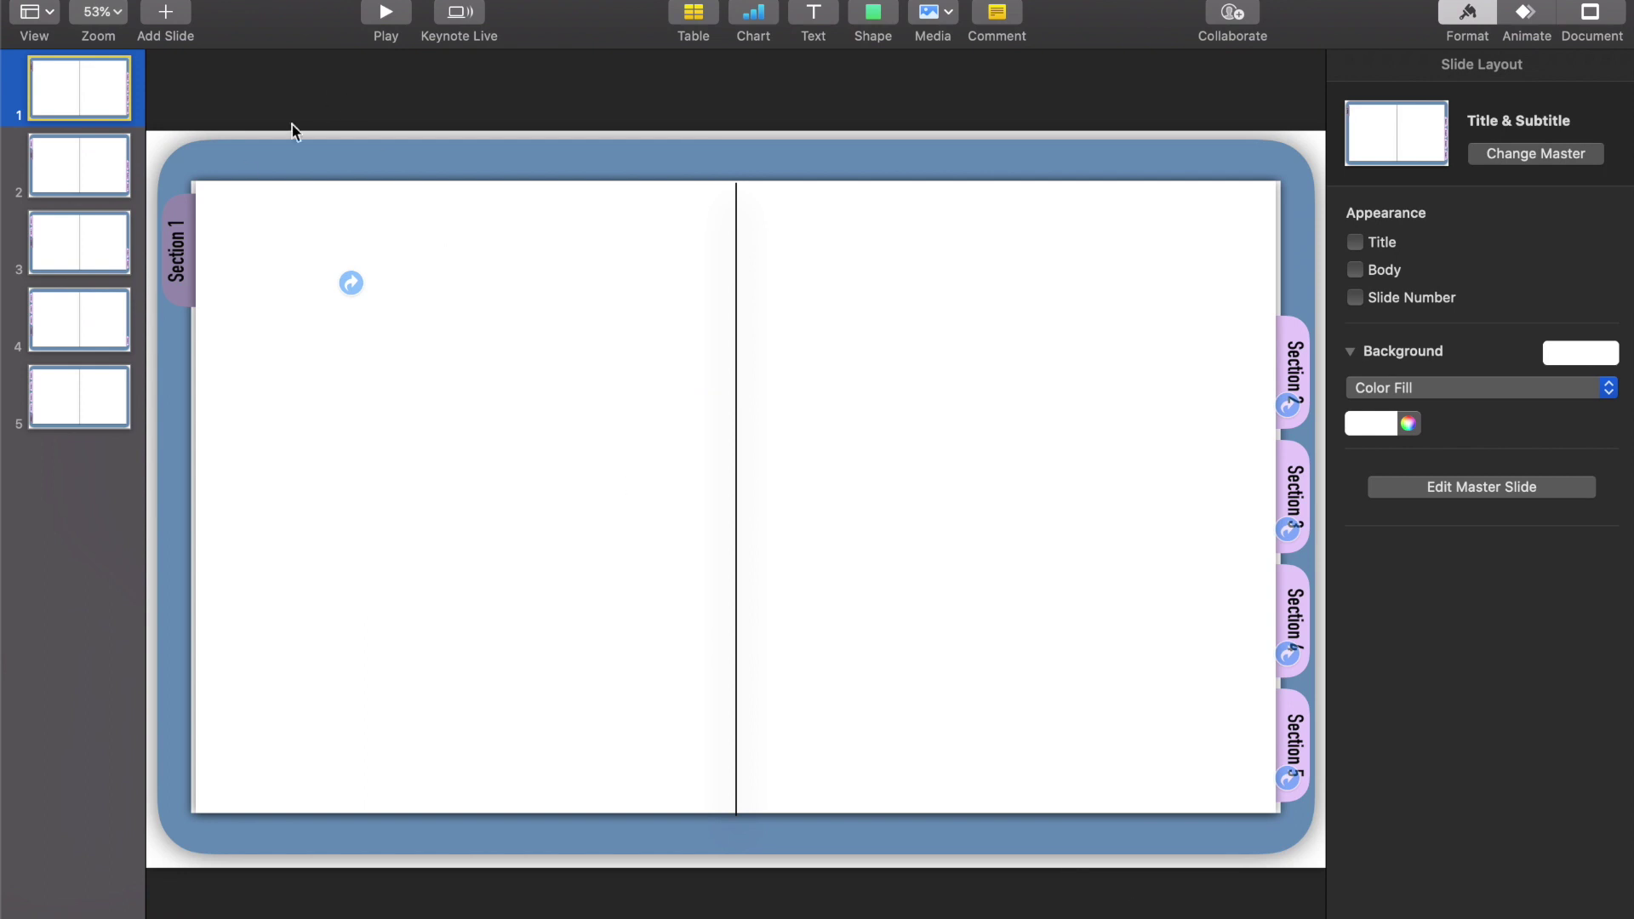
pyautogui.click(73, 171)
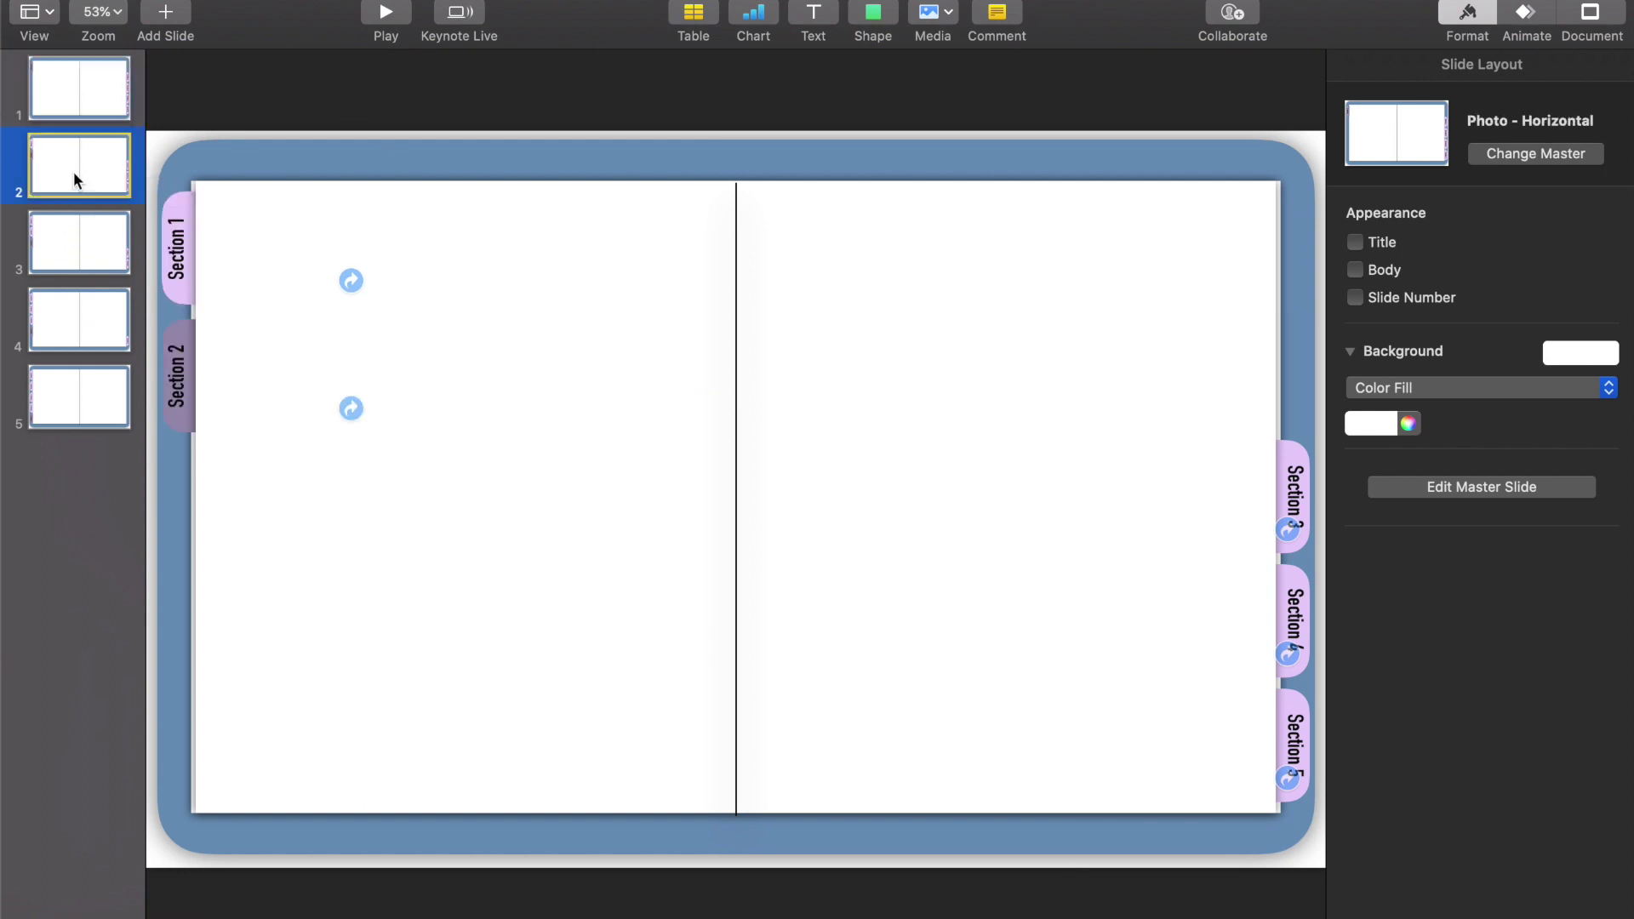
pyautogui.click(68, 247)
pyautogui.click(60, 331)
pyautogui.click(75, 398)
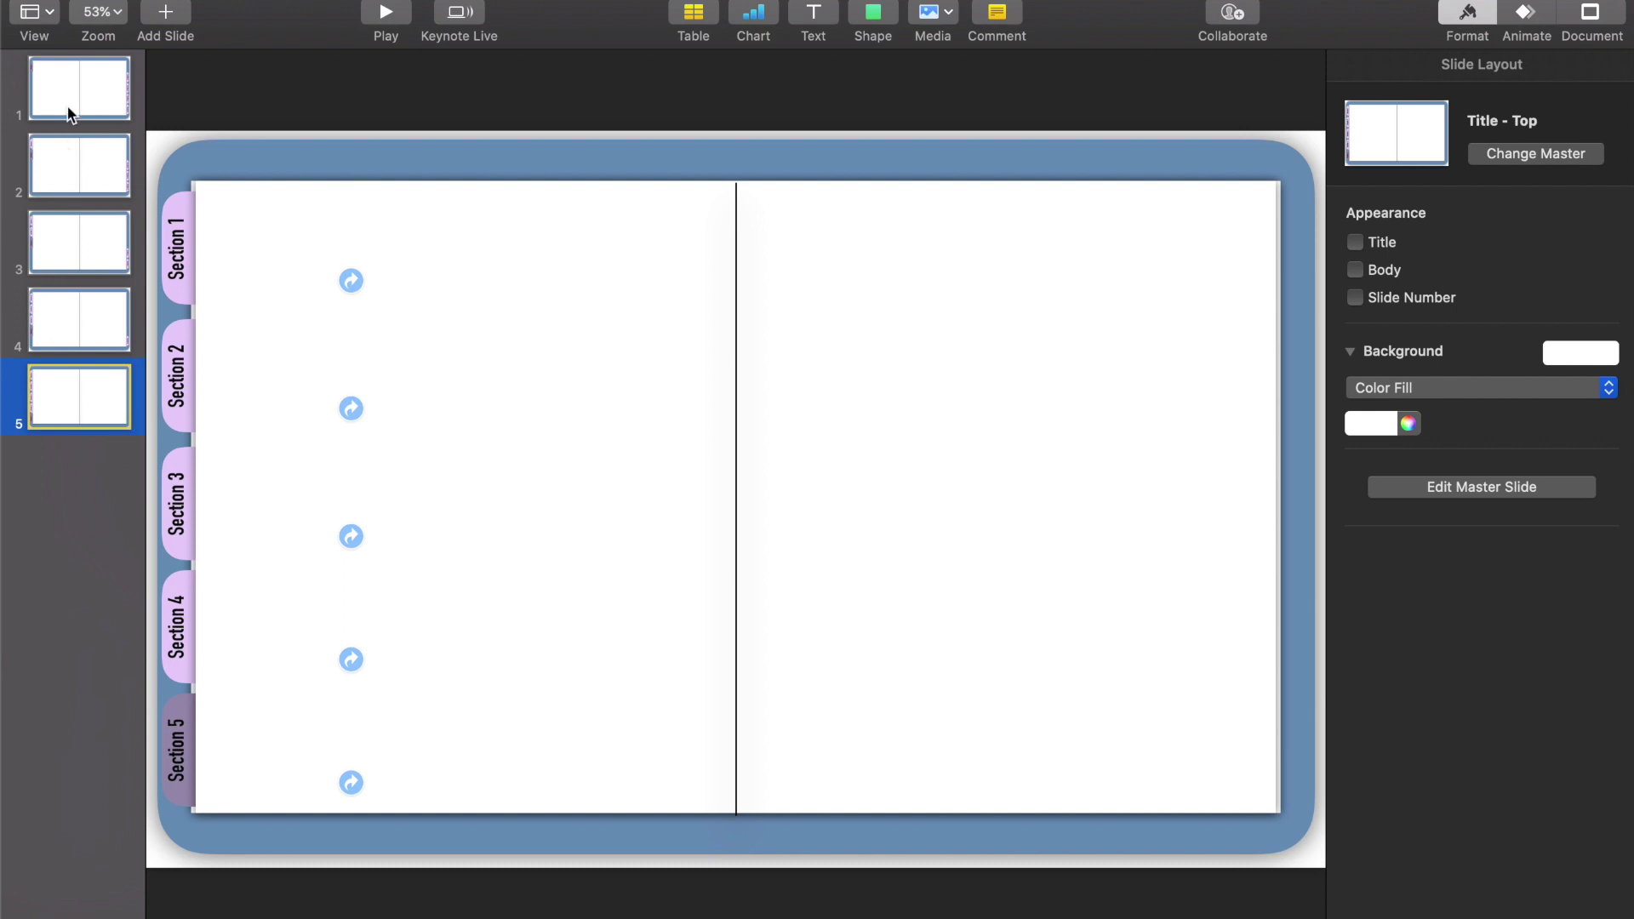
pyautogui.click(118, 112)
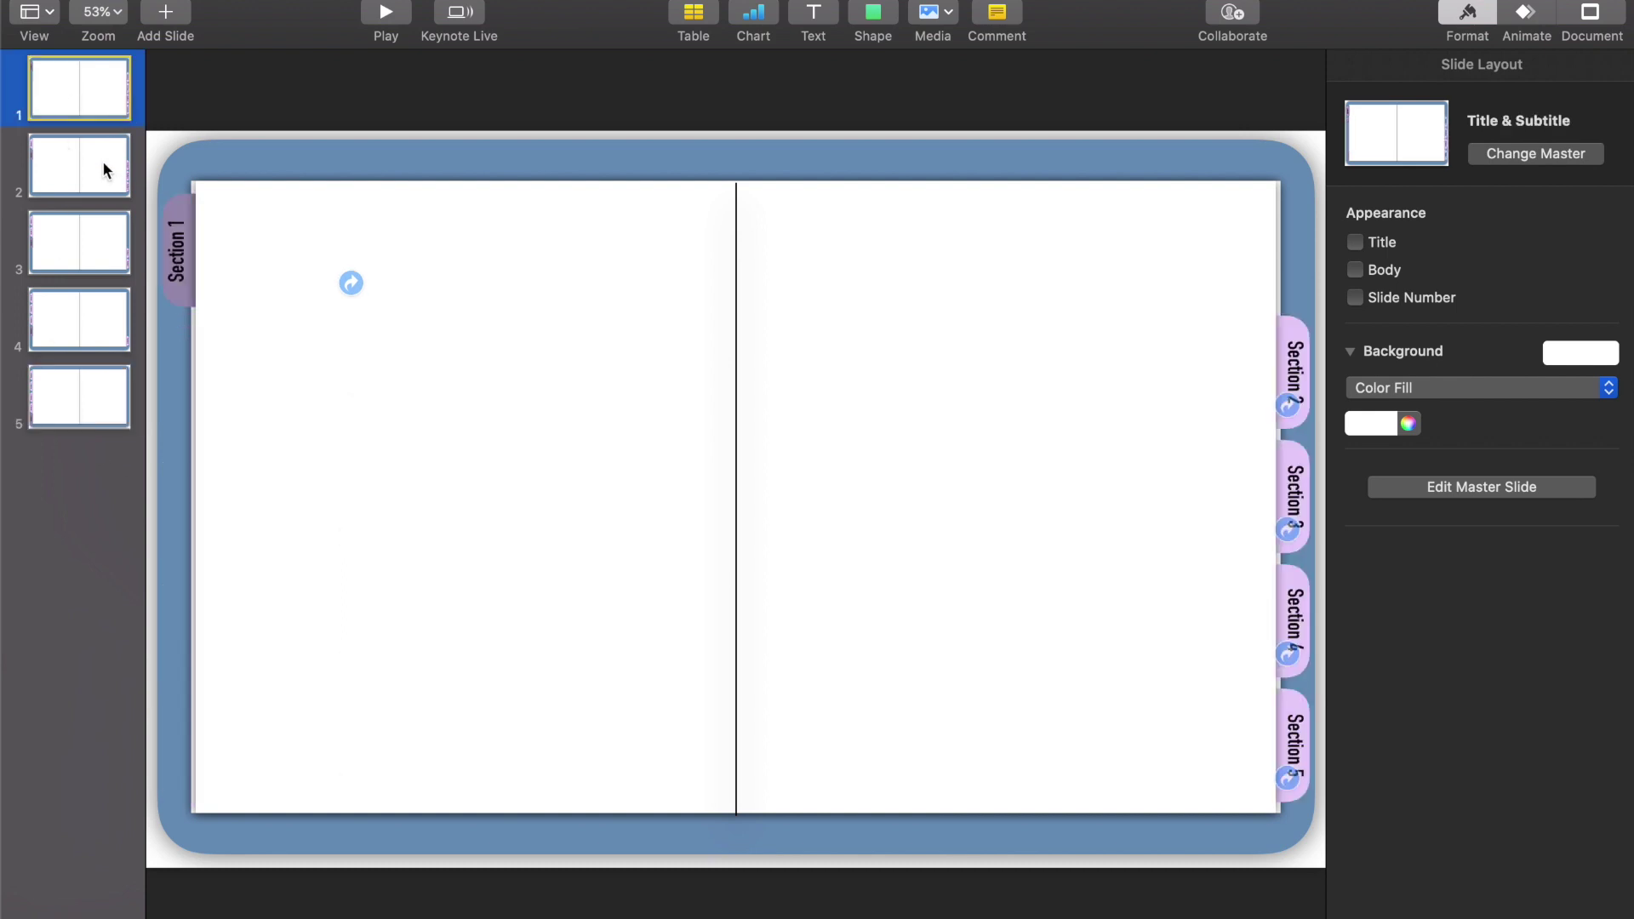
pyautogui.click(102, 161)
pyautogui.click(100, 106)
# Duplicate slide 1 so the planner has six slides, and view the copy.
pyautogui.rightClick(100, 106)
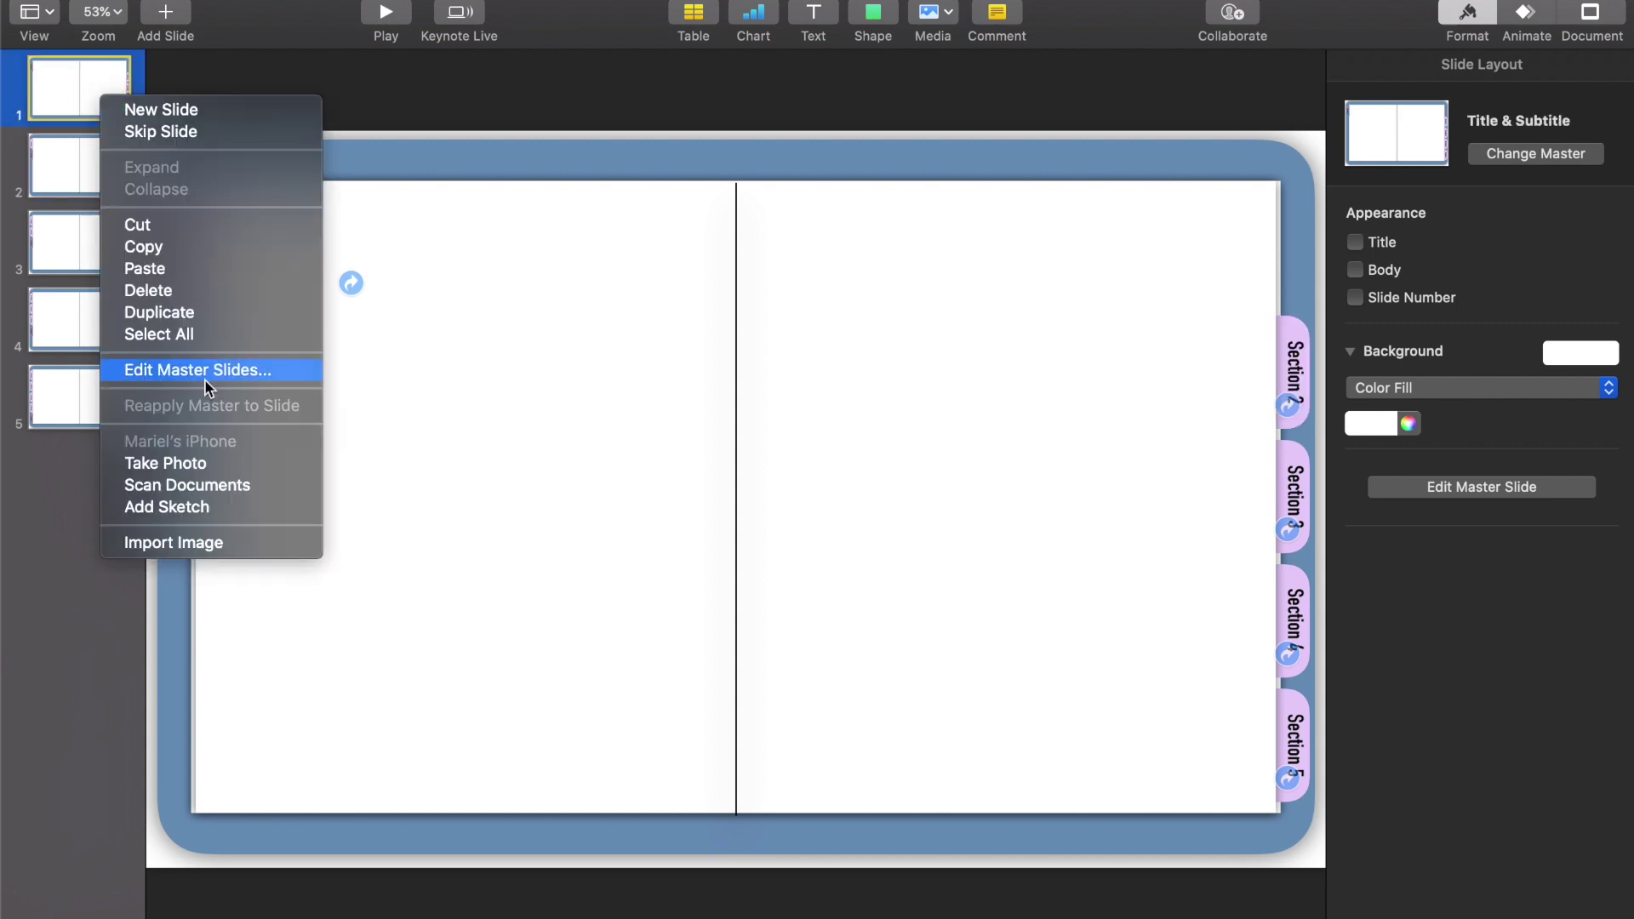
pyautogui.click(198, 311)
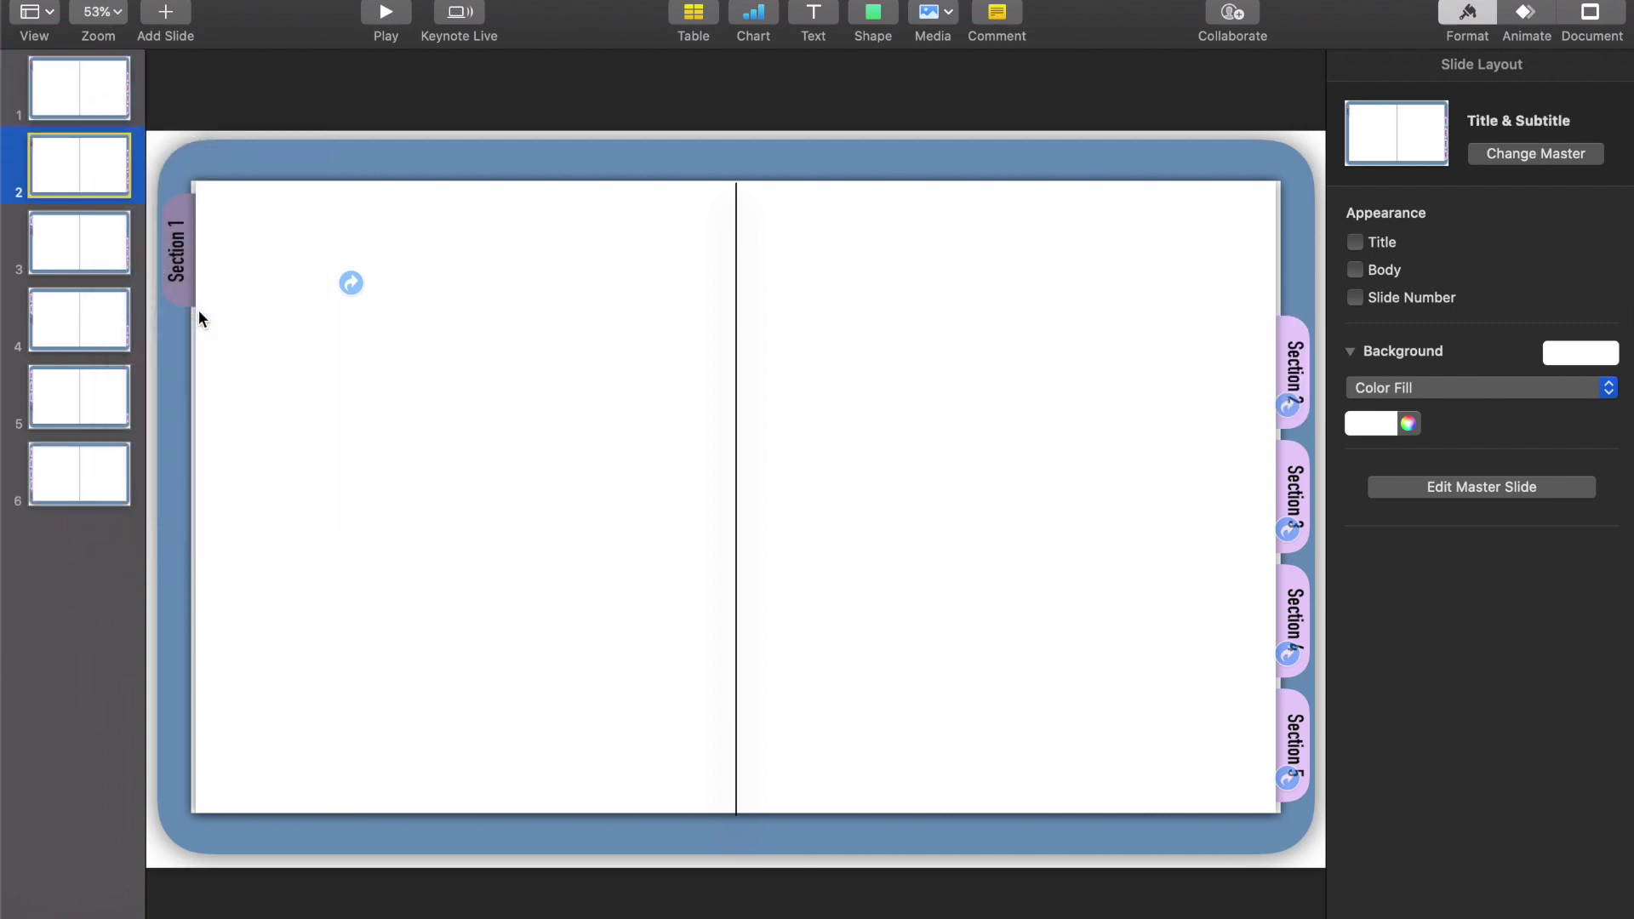
pyautogui.click(54, 89)
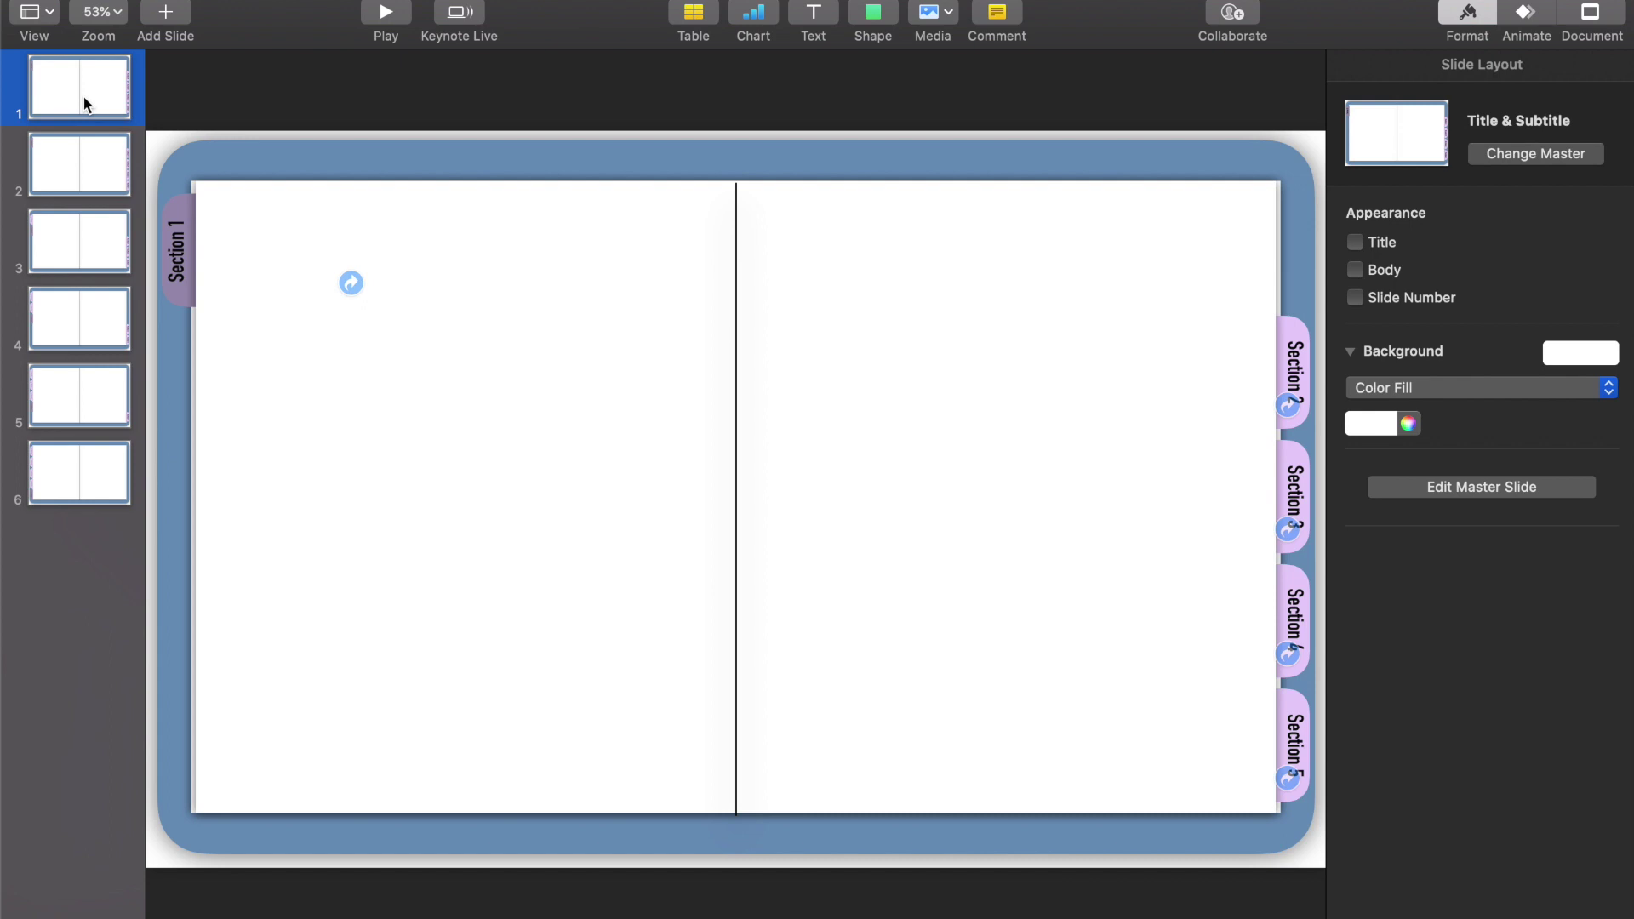
pyautogui.moveTo(91, 156); pyautogui.dragTo(87, 101)
pyautogui.click(100, 174)
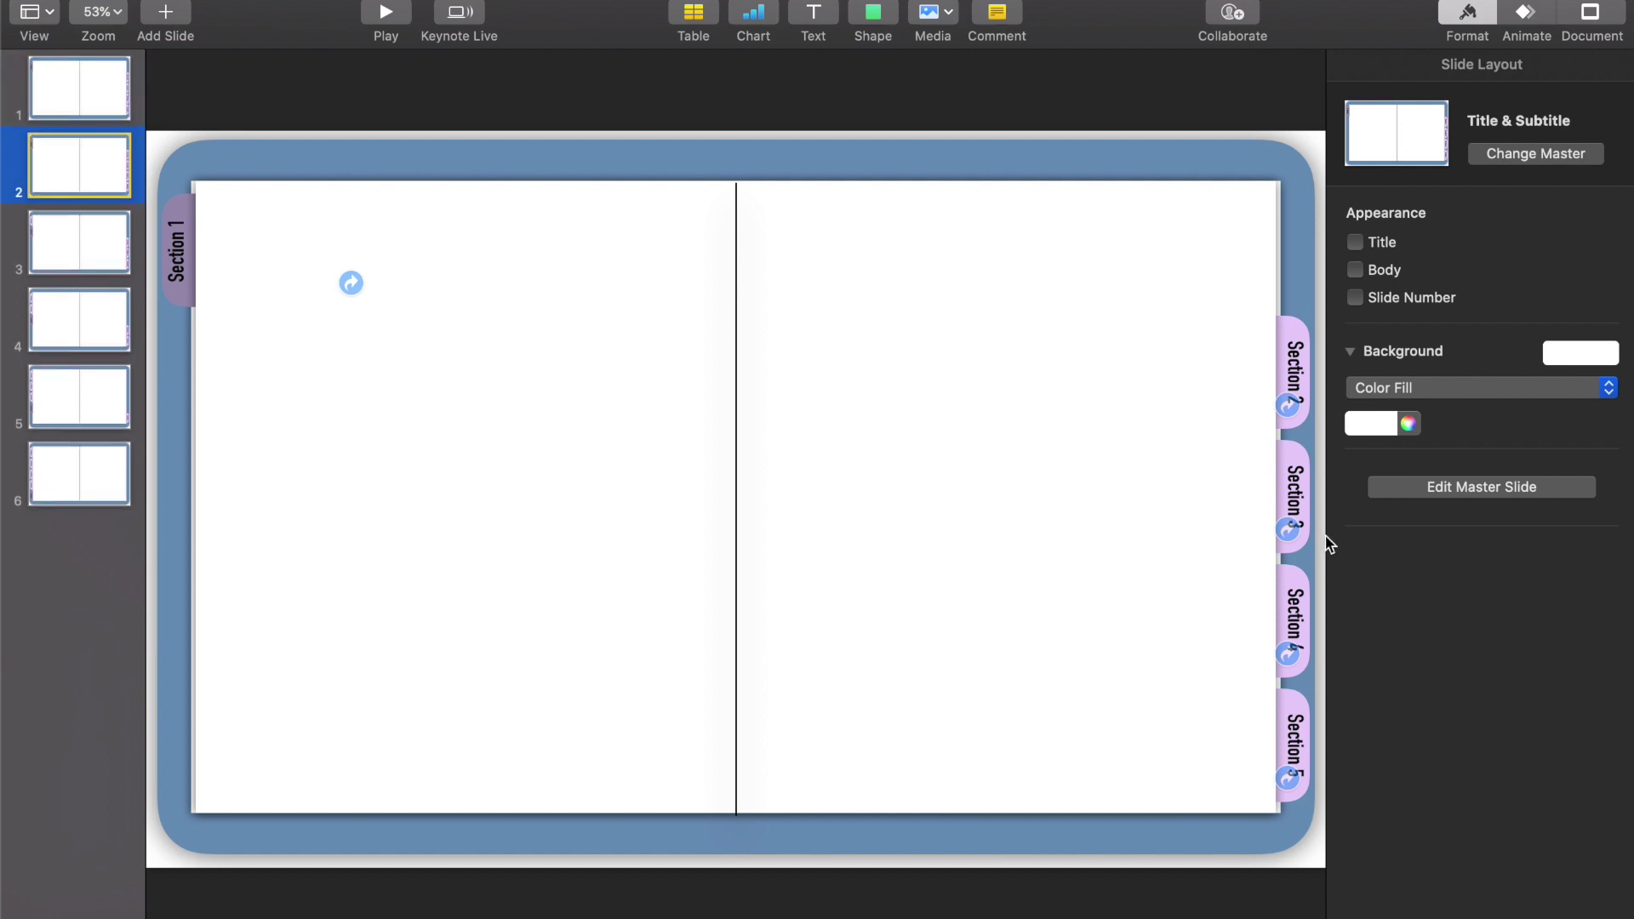
# Reopen master slide editing on the Title & Subtitle layout.
pyautogui.click(1309, 864)
pyautogui.click(1311, 864)
pyautogui.click(1452, 486)
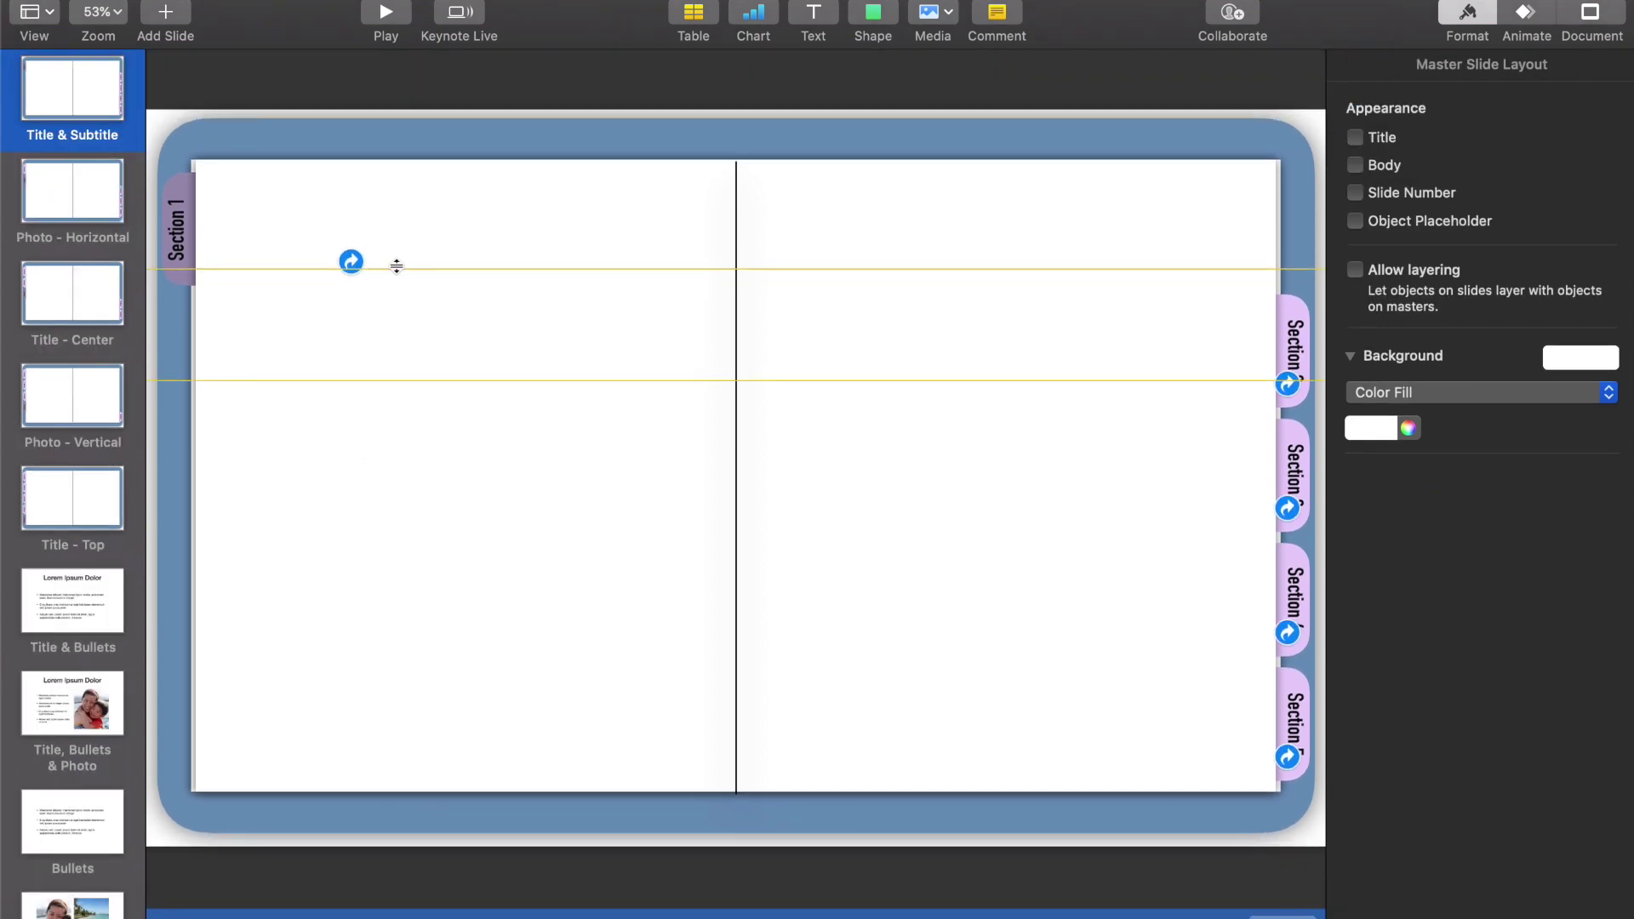
pyautogui.click(1292, 393)
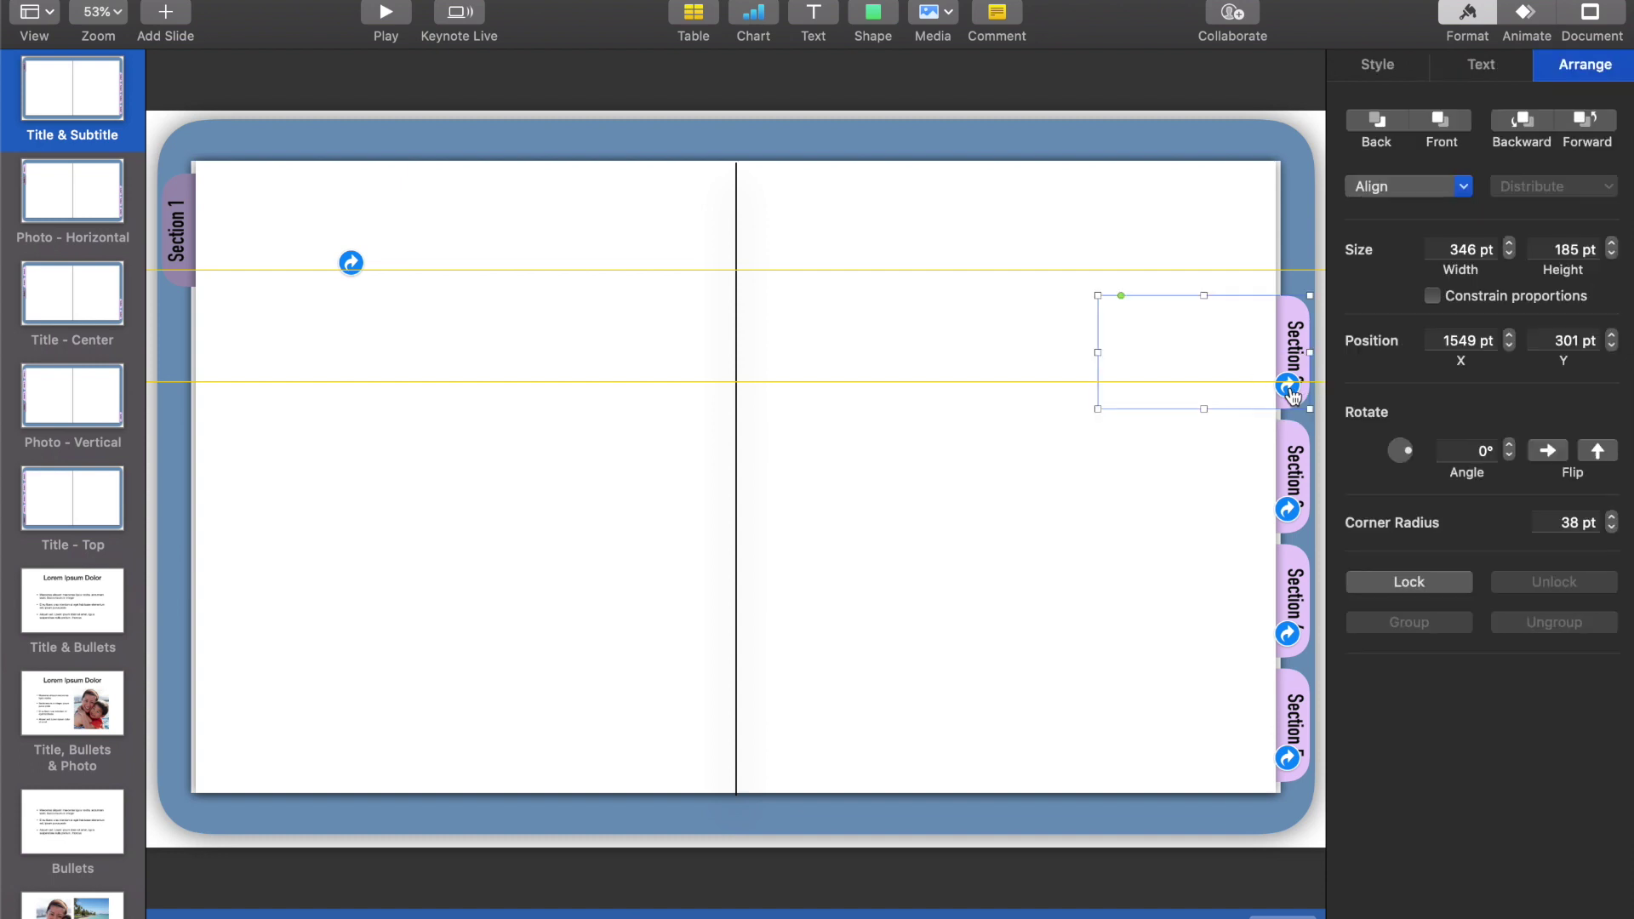
pyautogui.click(1288, 388)
pyautogui.click(1290, 529)
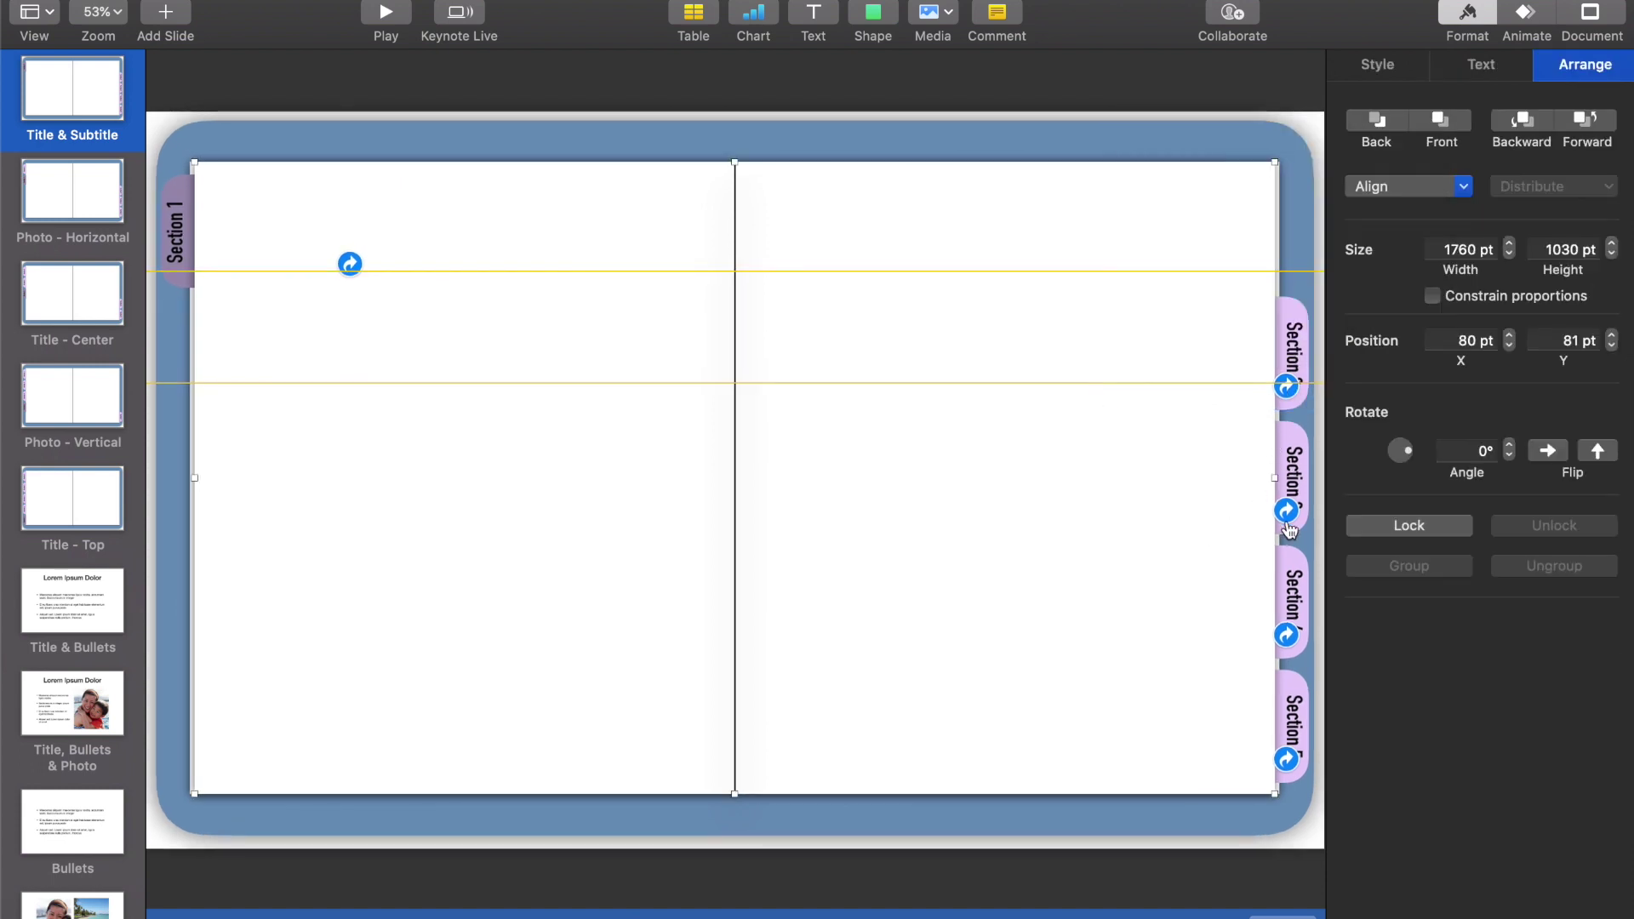
pyautogui.click(1287, 512)
pyautogui.click(1188, 595)
pyautogui.click(151, 303)
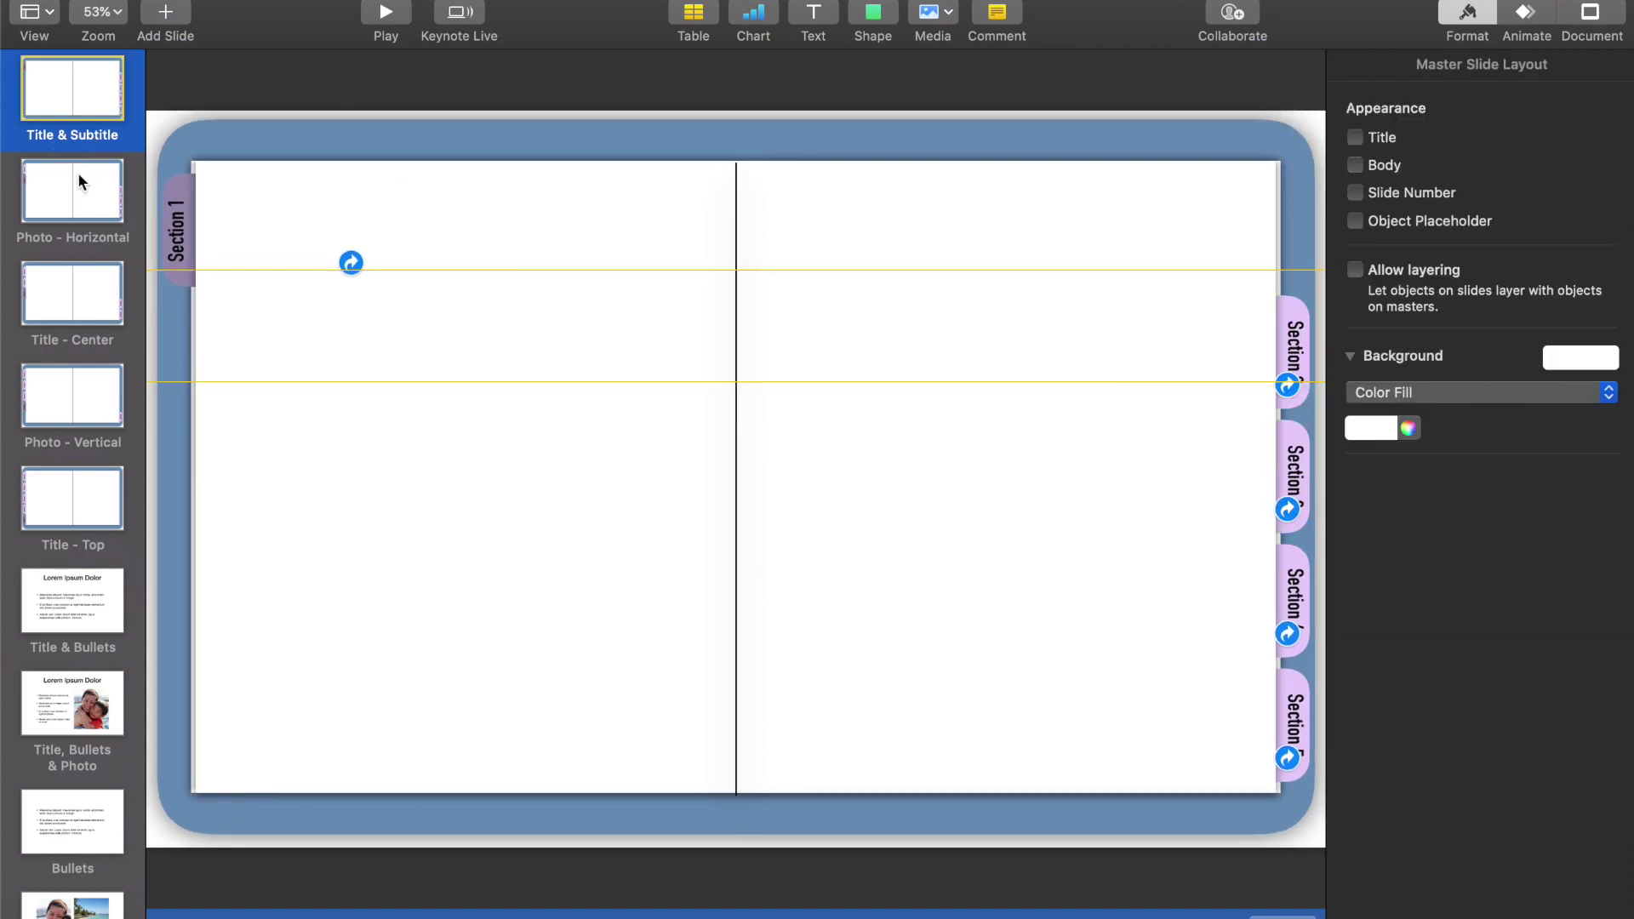
pyautogui.click(78, 180)
pyautogui.click(1292, 511)
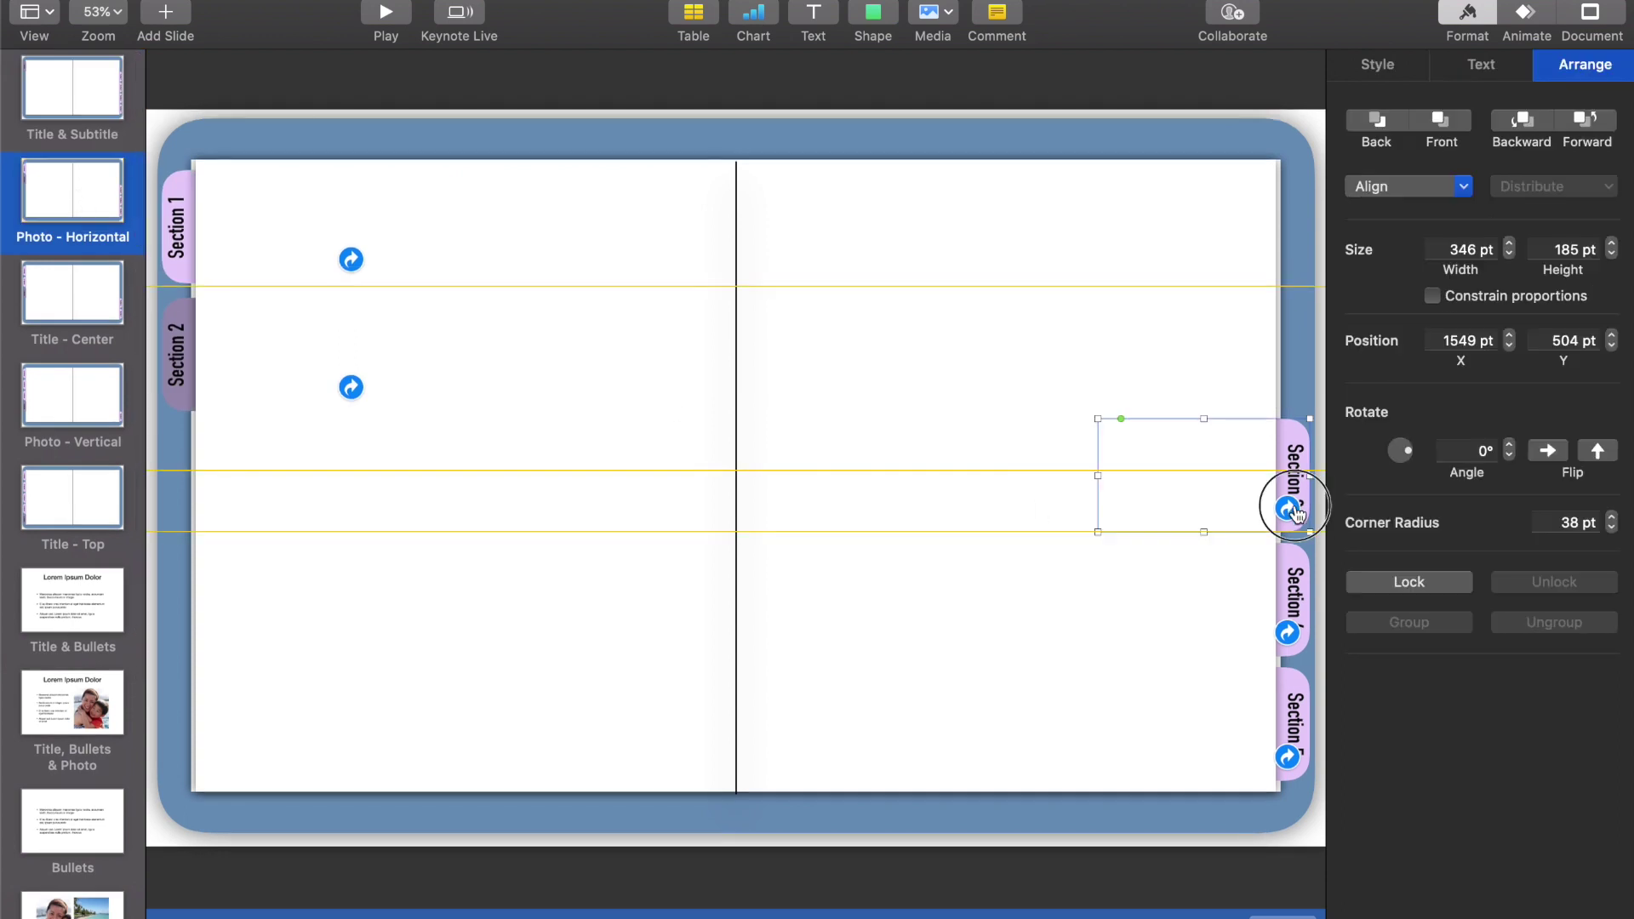
pyautogui.click(1069, 740)
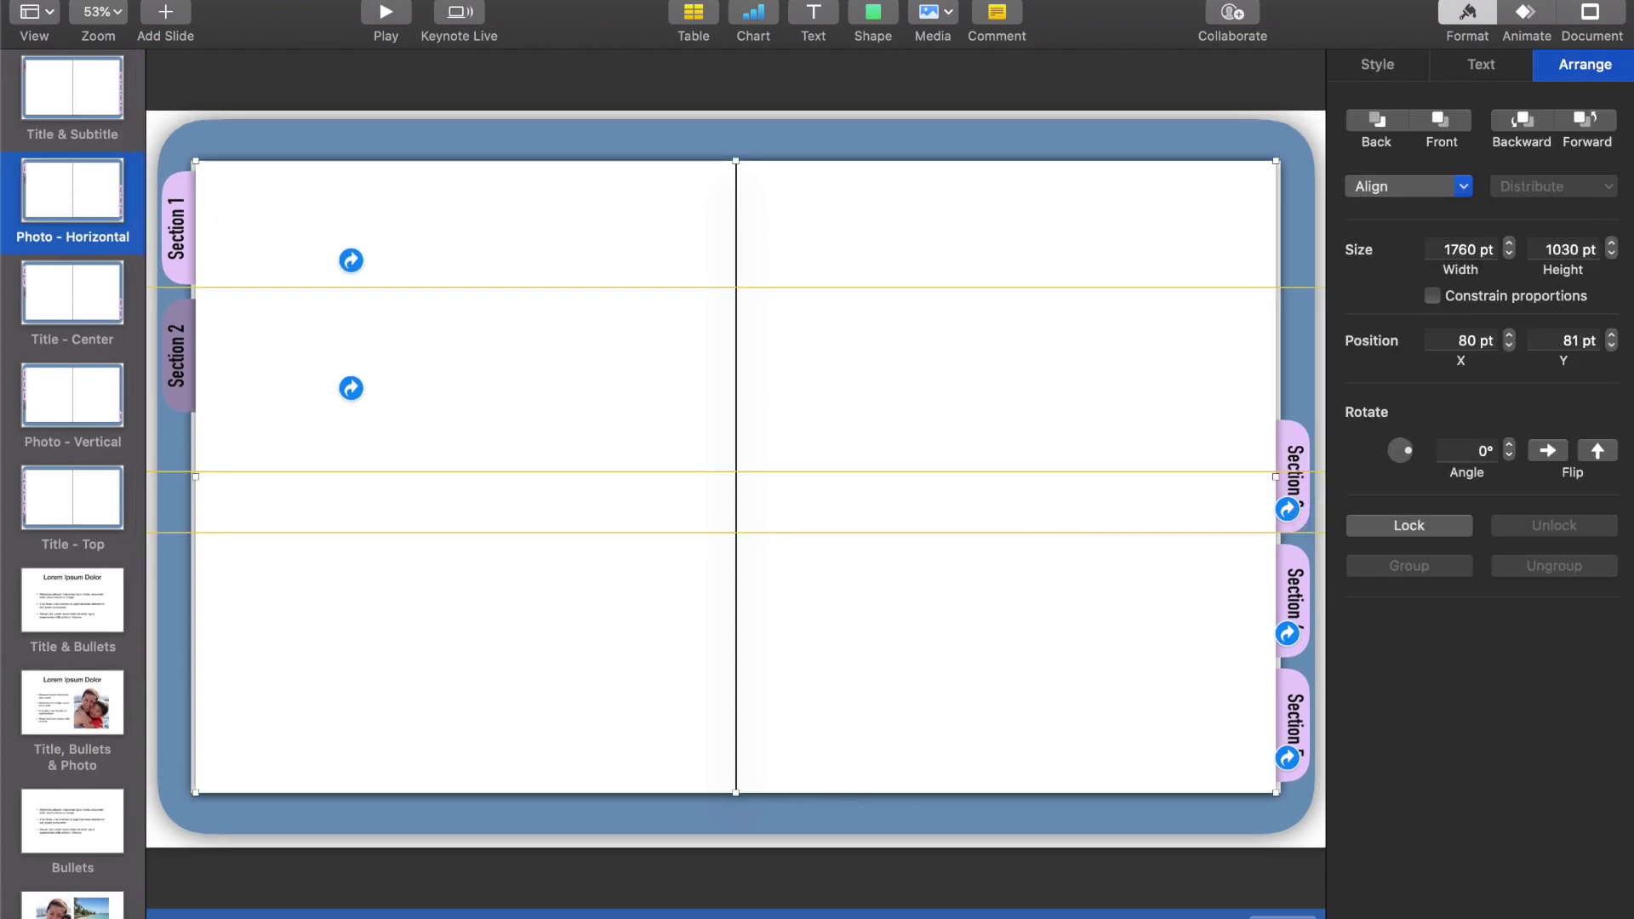
pyautogui.click(1277, 916)
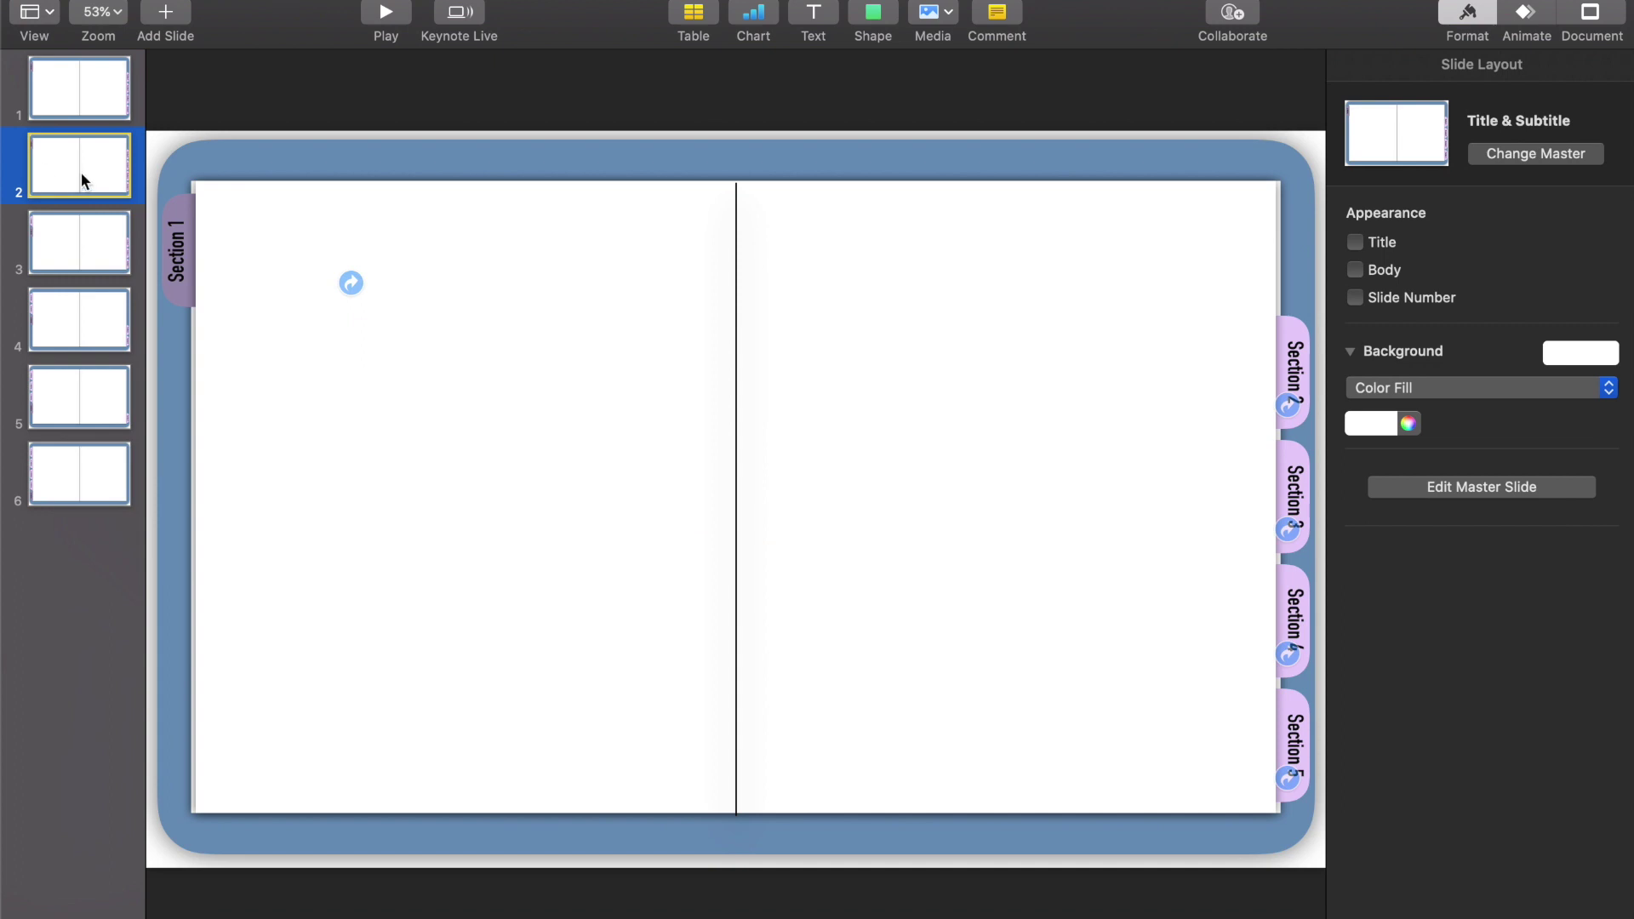
# Make two more copies of the Section 1 spread, then edit slide 5's master layout.
pyautogui.press('Return')
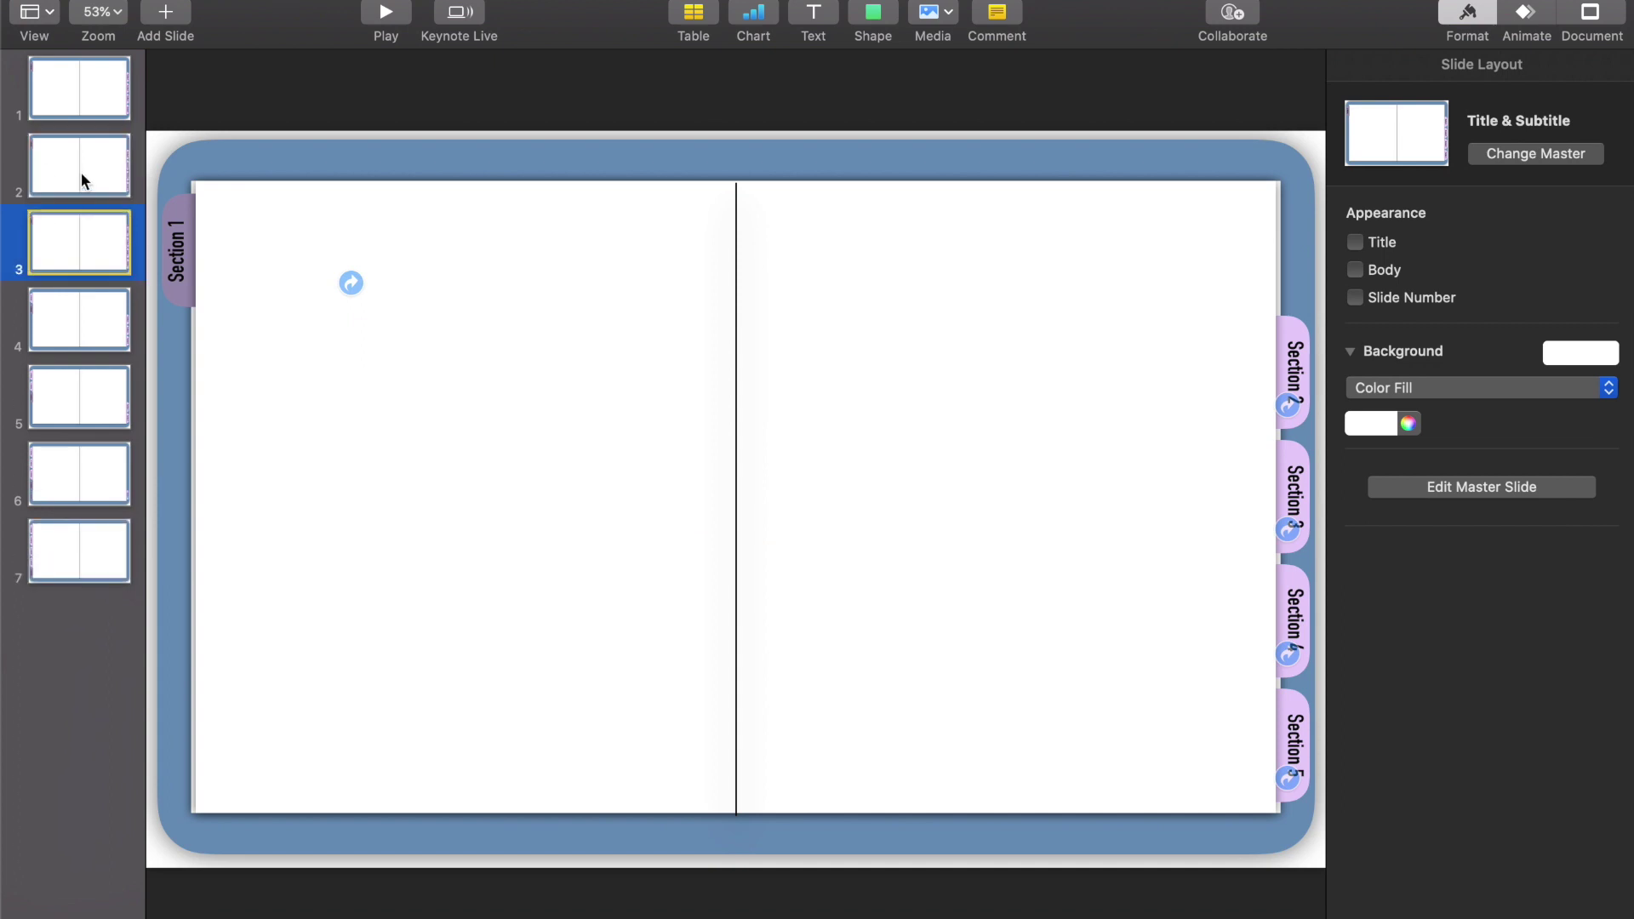
pyautogui.press('Return')
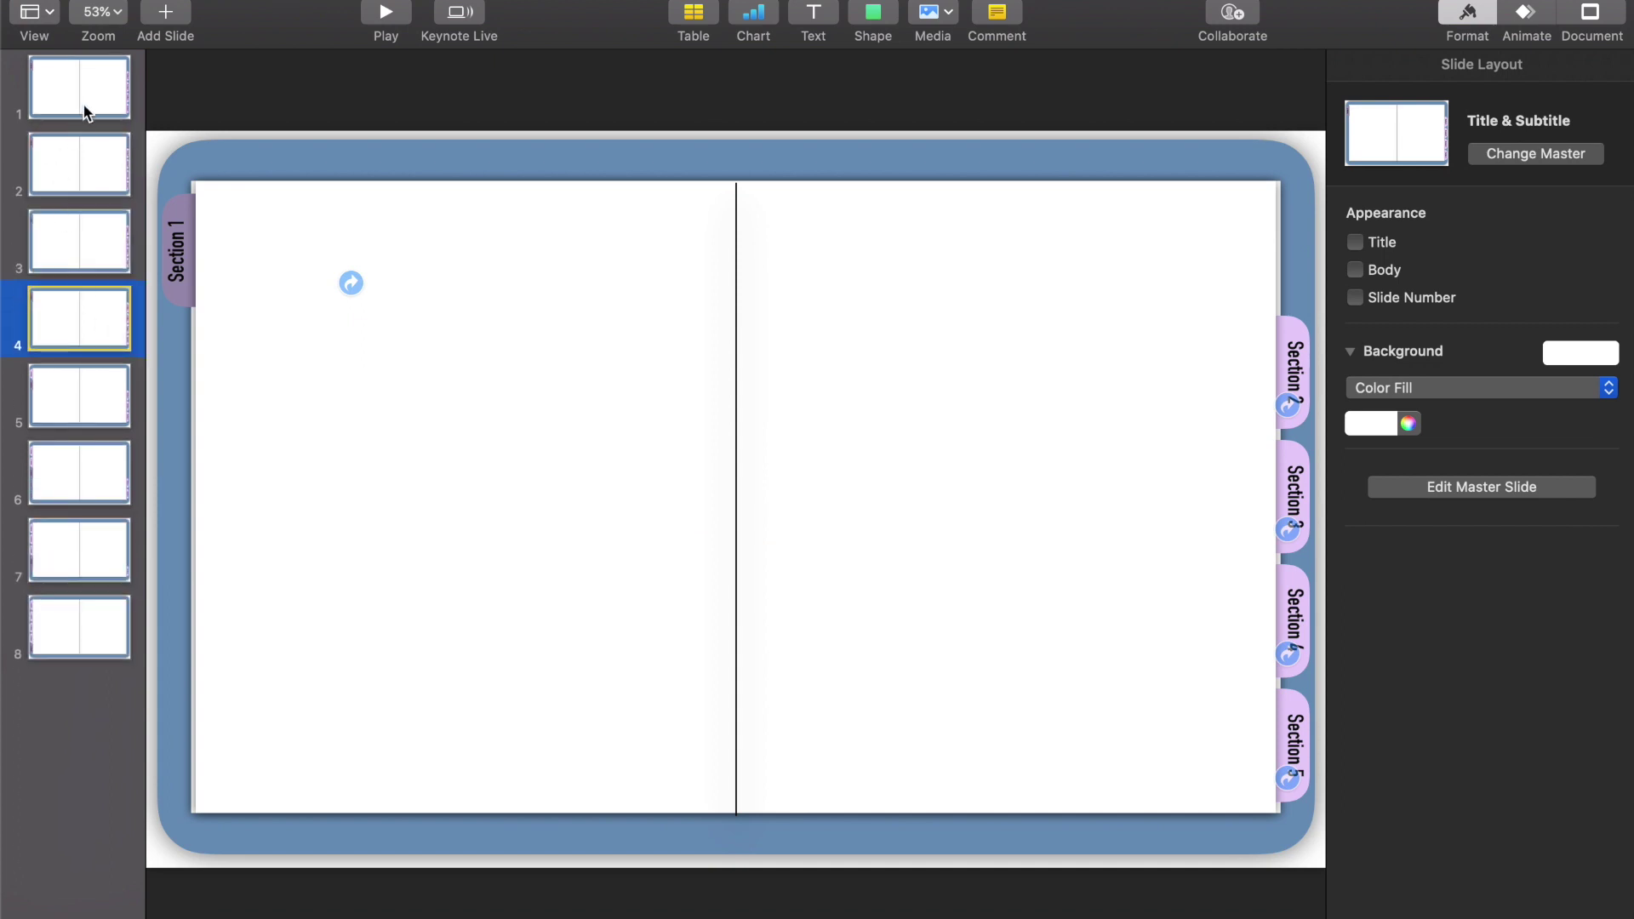
pyautogui.click(73, 400)
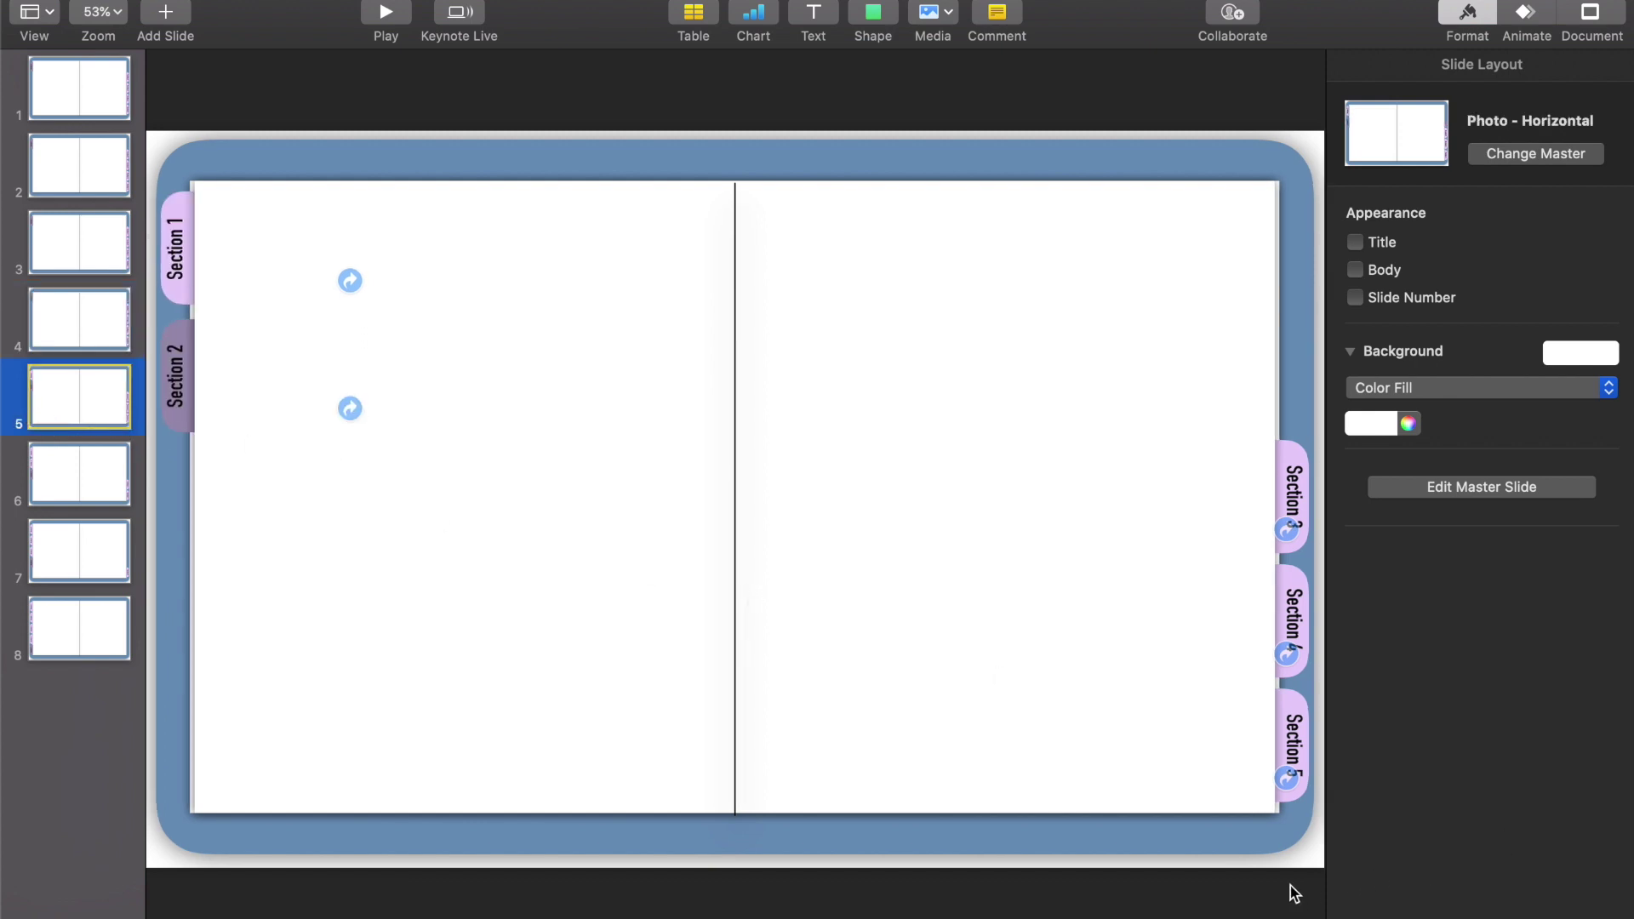
pyautogui.click(1447, 487)
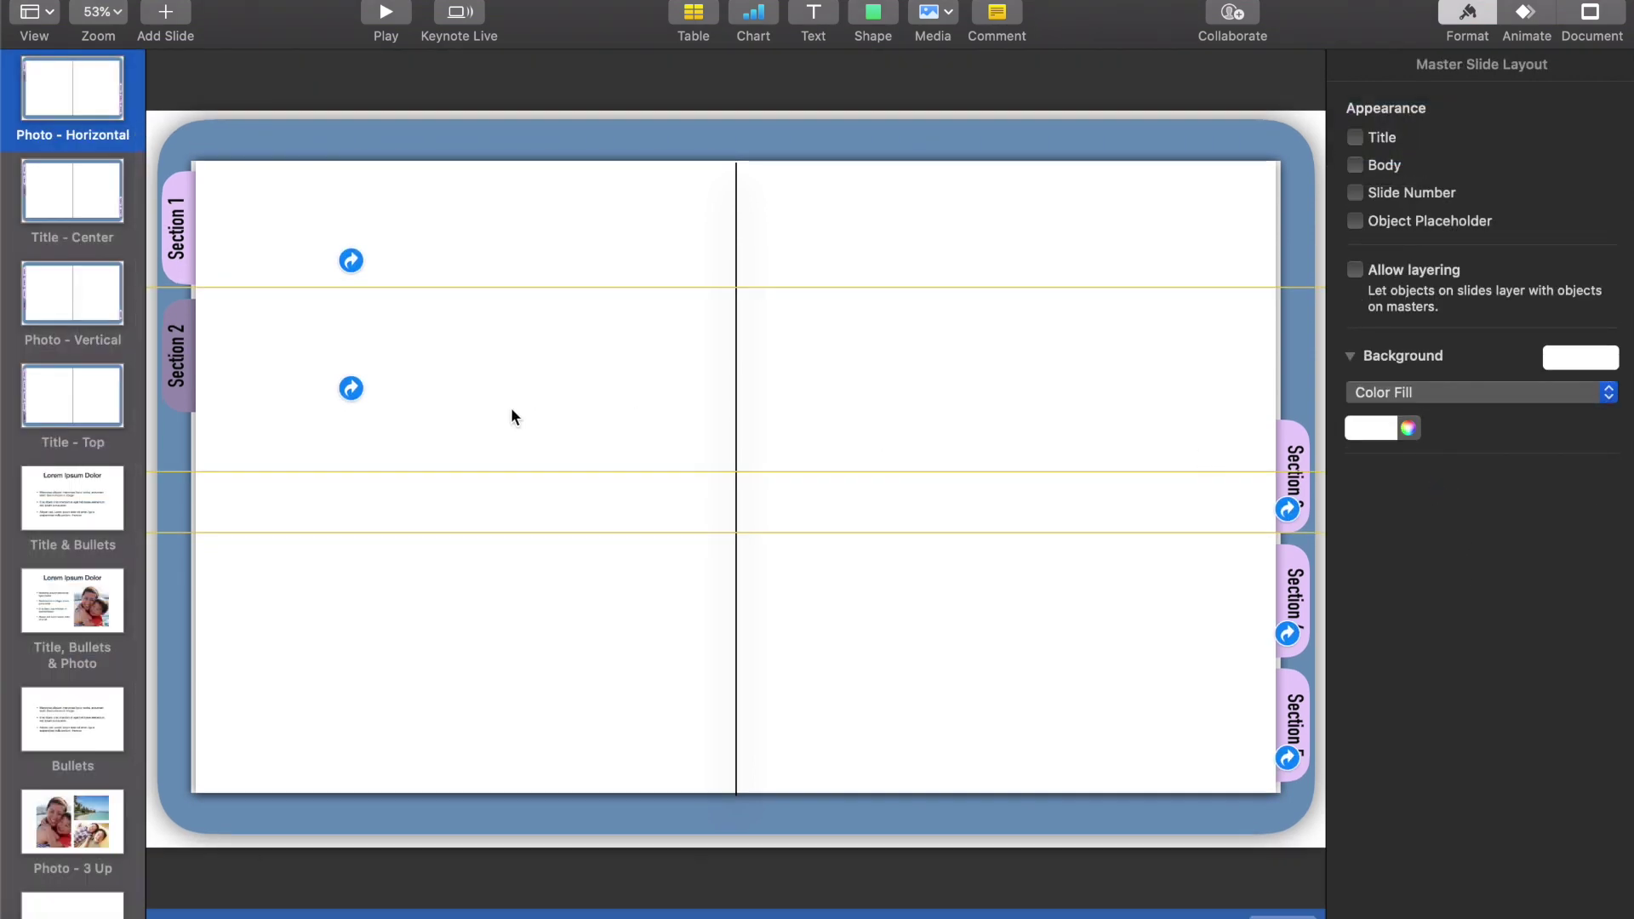
# Check which slide the Photo - Horizontal master's Section 2 tab links to, then deselect.
pyautogui.click(352, 389)
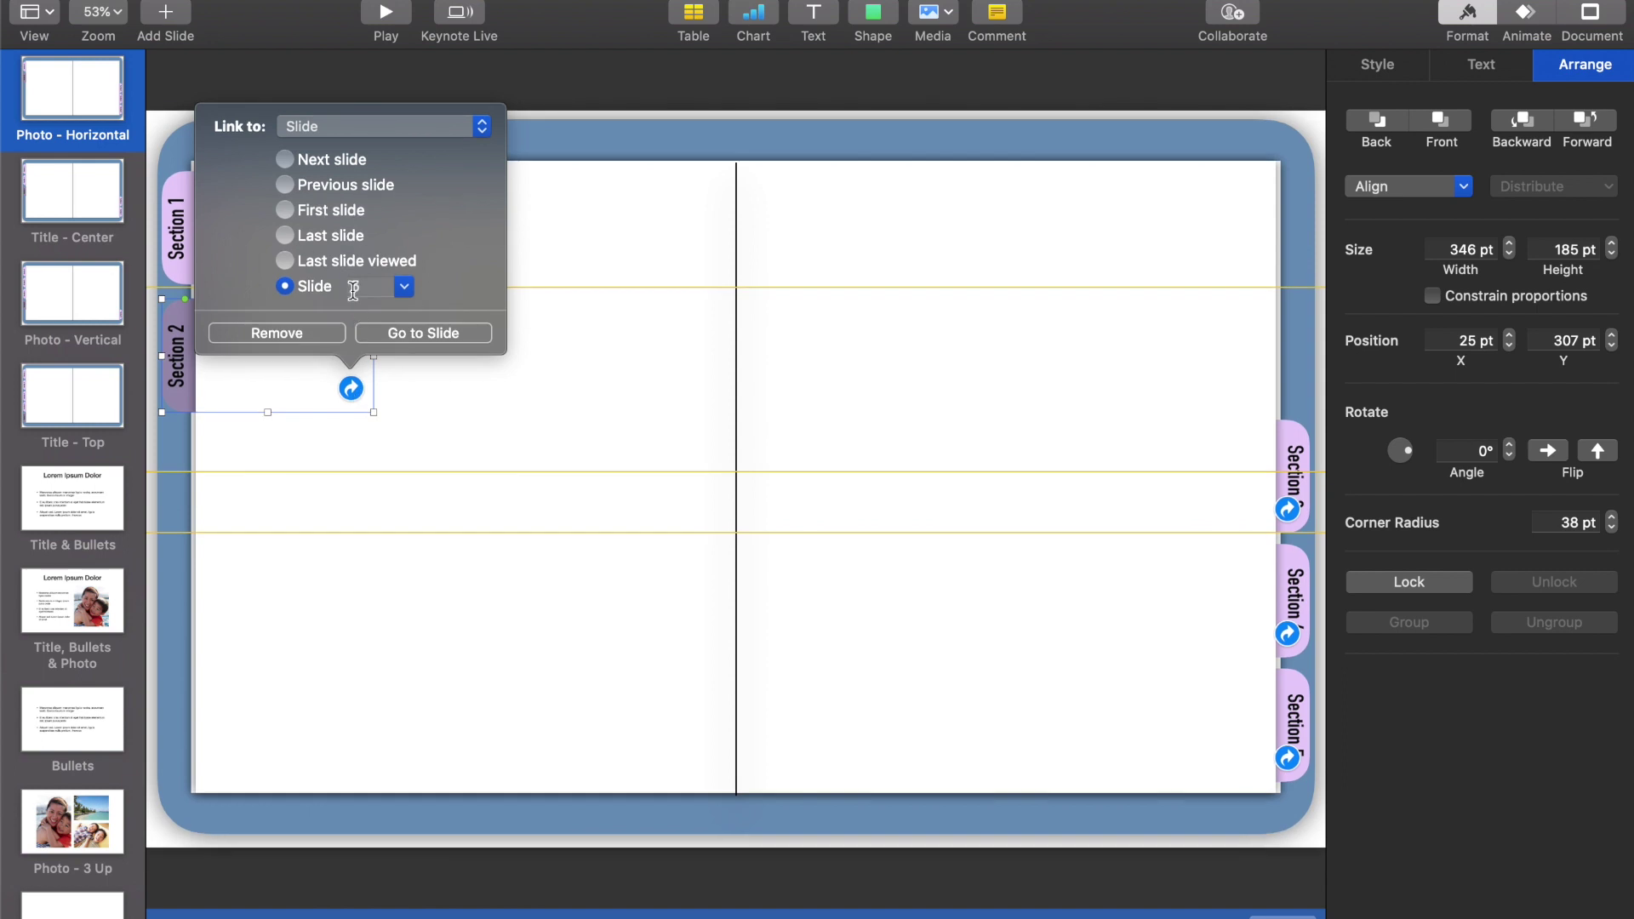
pyautogui.click(370, 762)
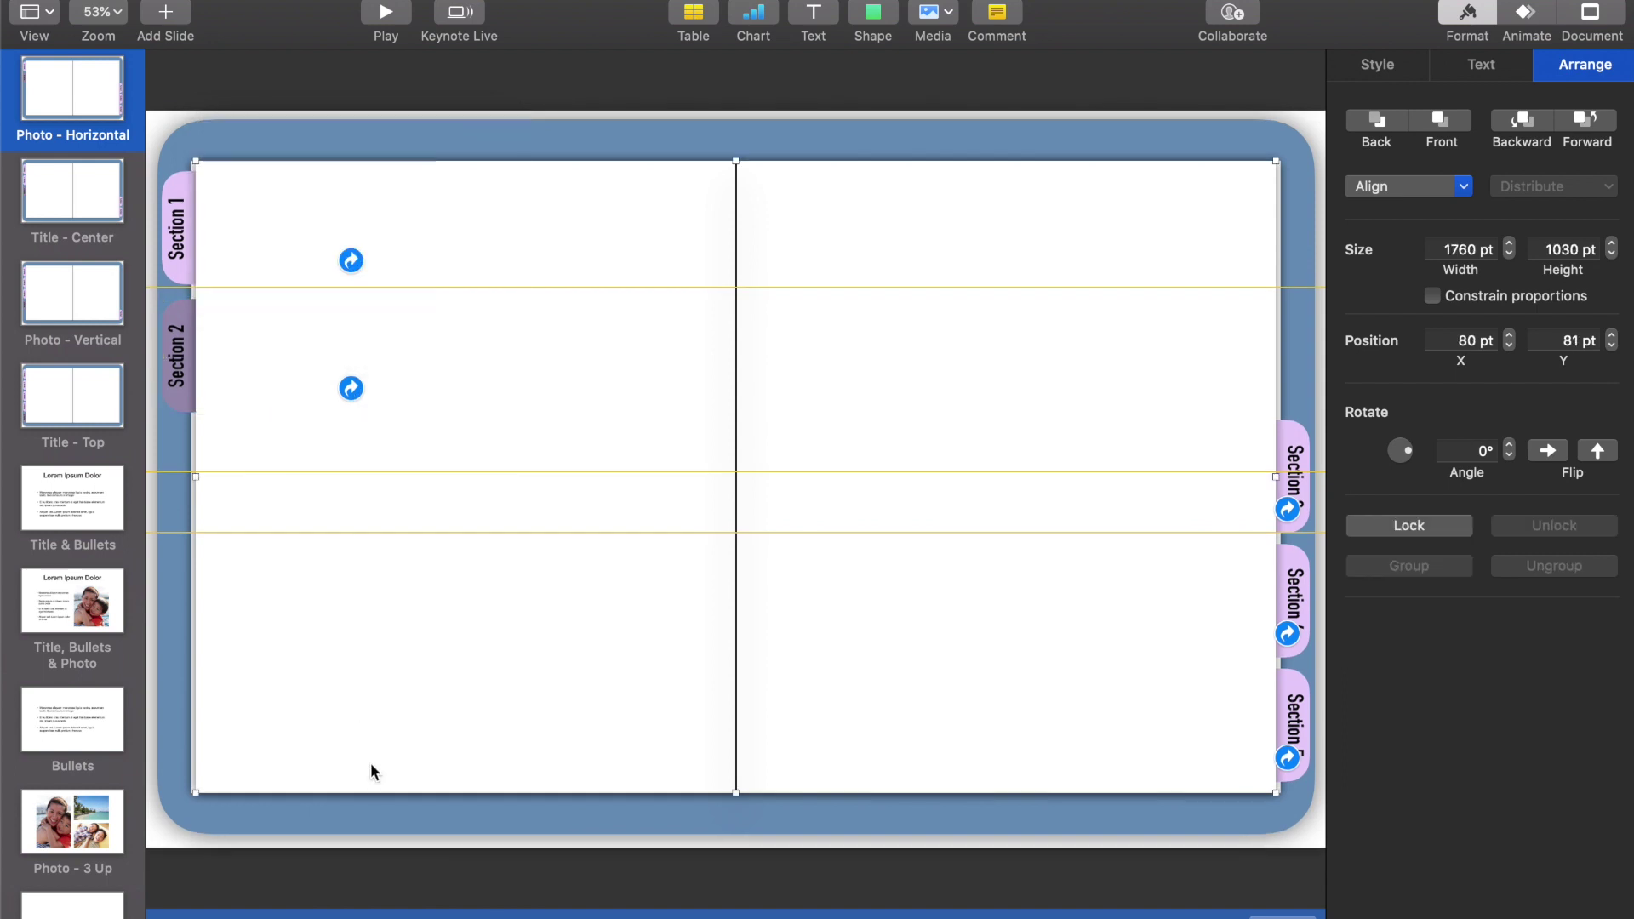
pyautogui.click(163, 853)
# Leave master editing and duplicate the Section 3, 4 and 5 spreads with Cmd+D.
pyautogui.press('Escape')
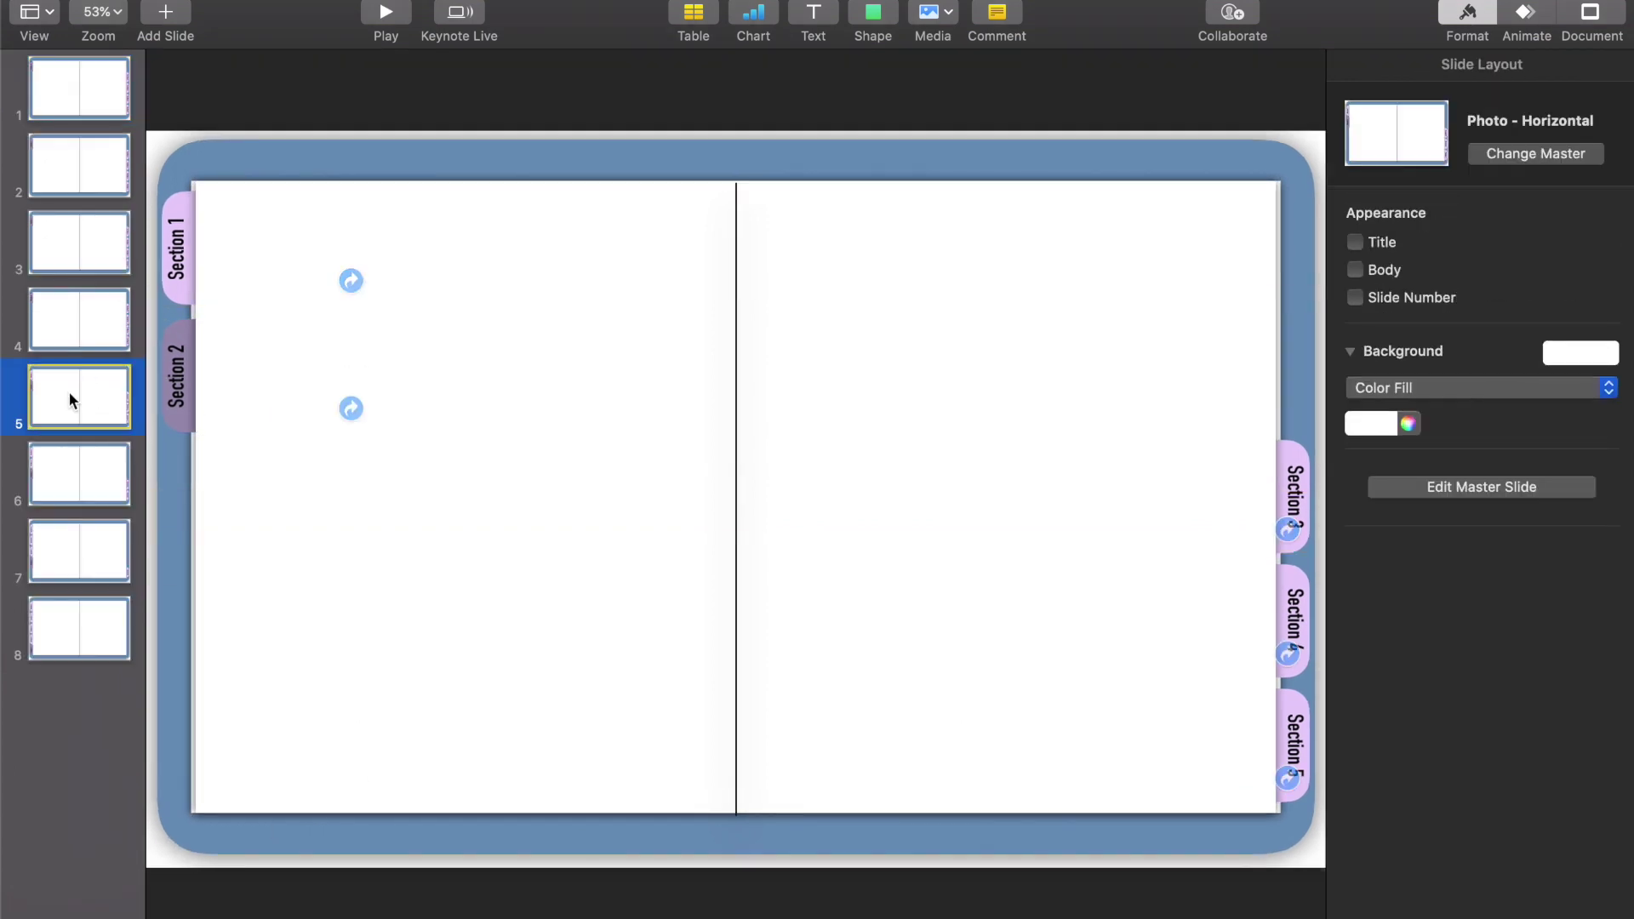
pyautogui.click(62, 477)
pyautogui.click(61, 557)
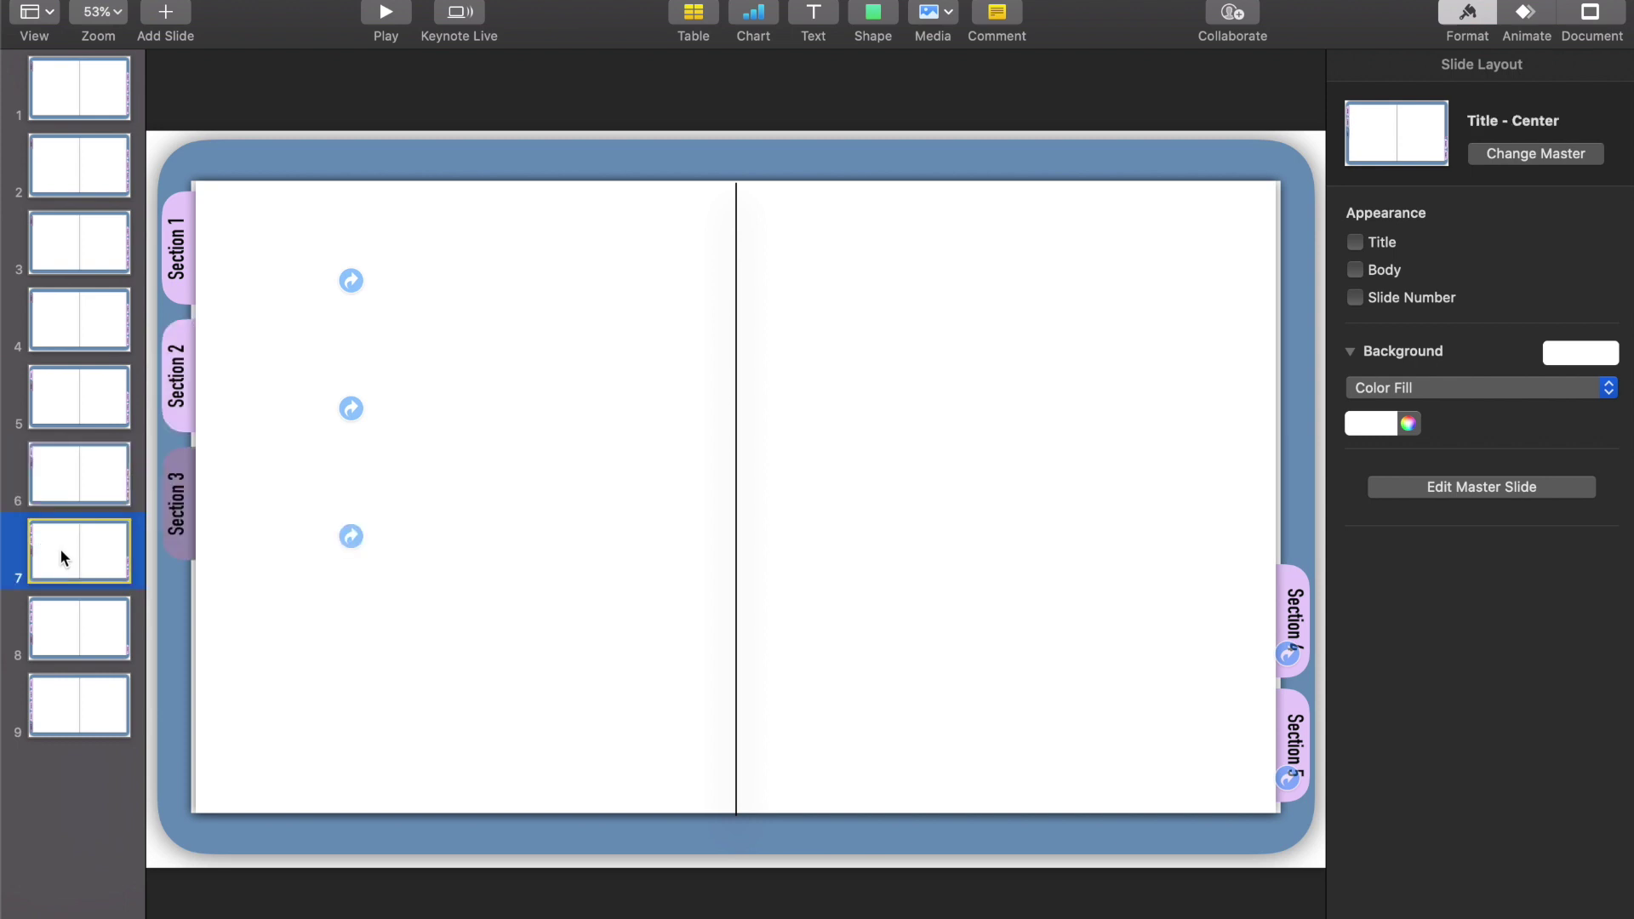
pyautogui.press('super+d')
pyautogui.click(74, 707)
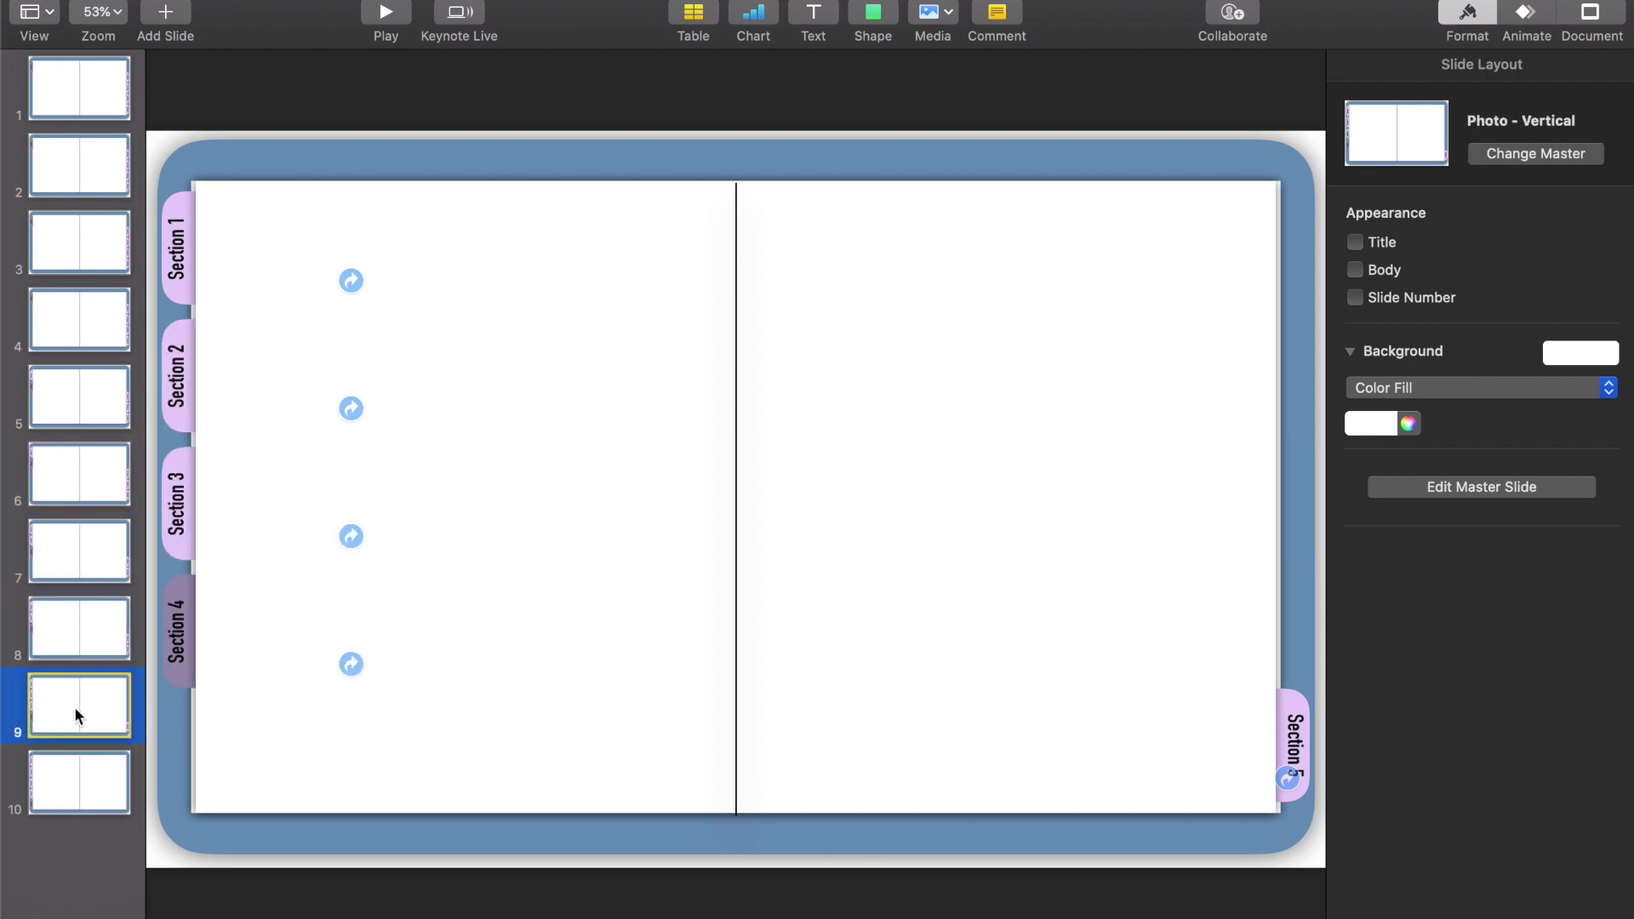
pyautogui.press('super+d')
pyautogui.click(89, 854)
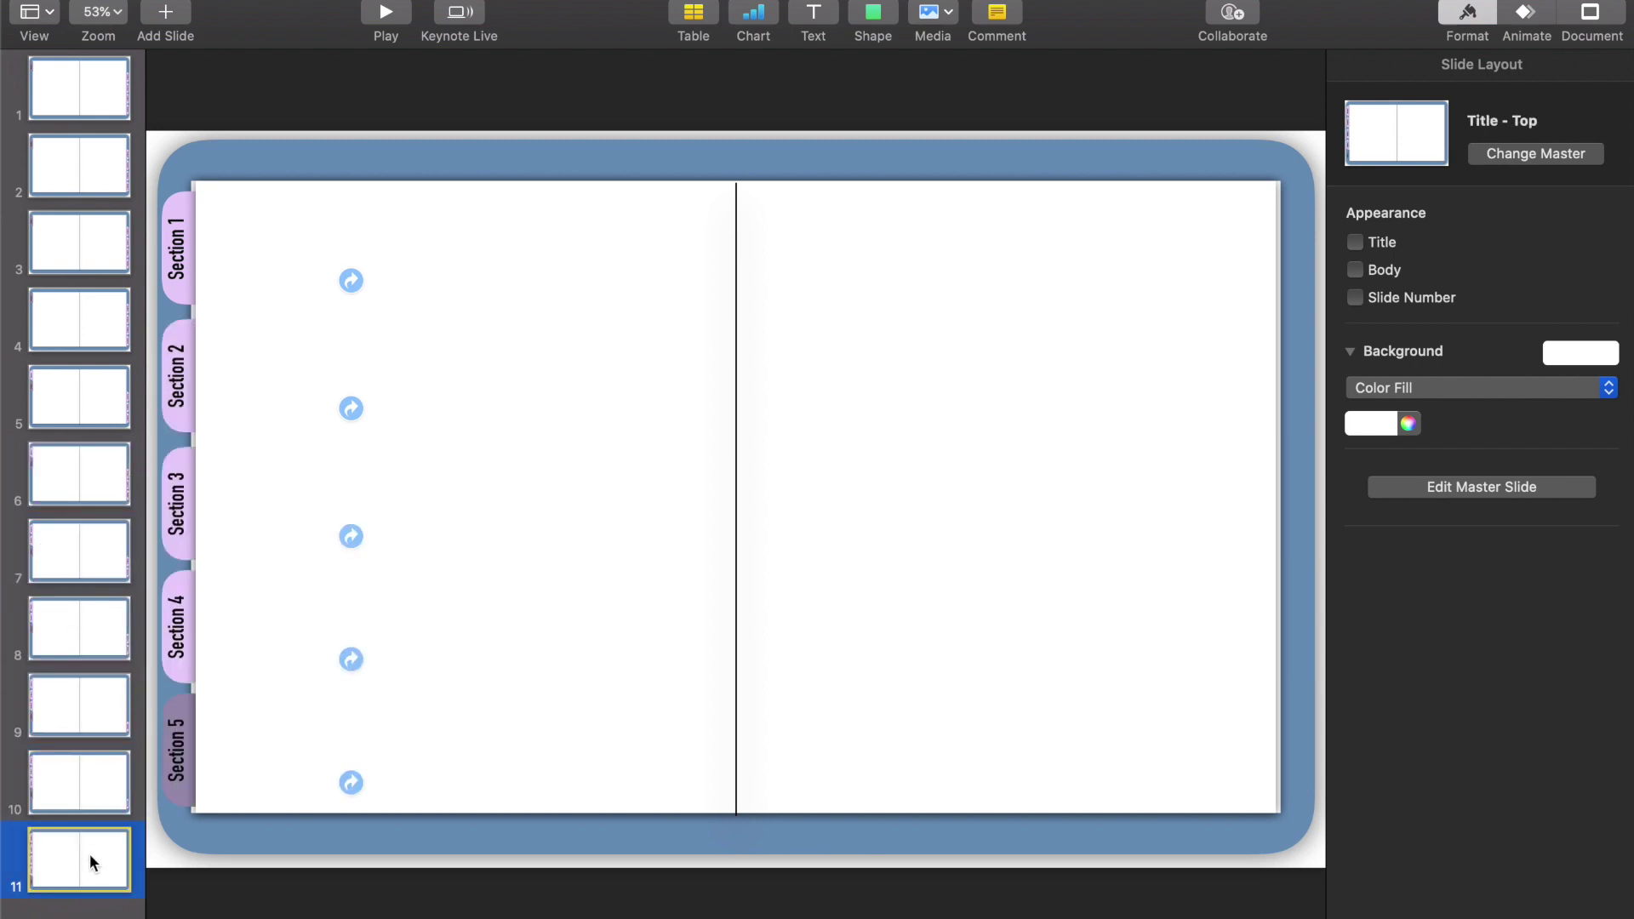
pyautogui.press('super+d')
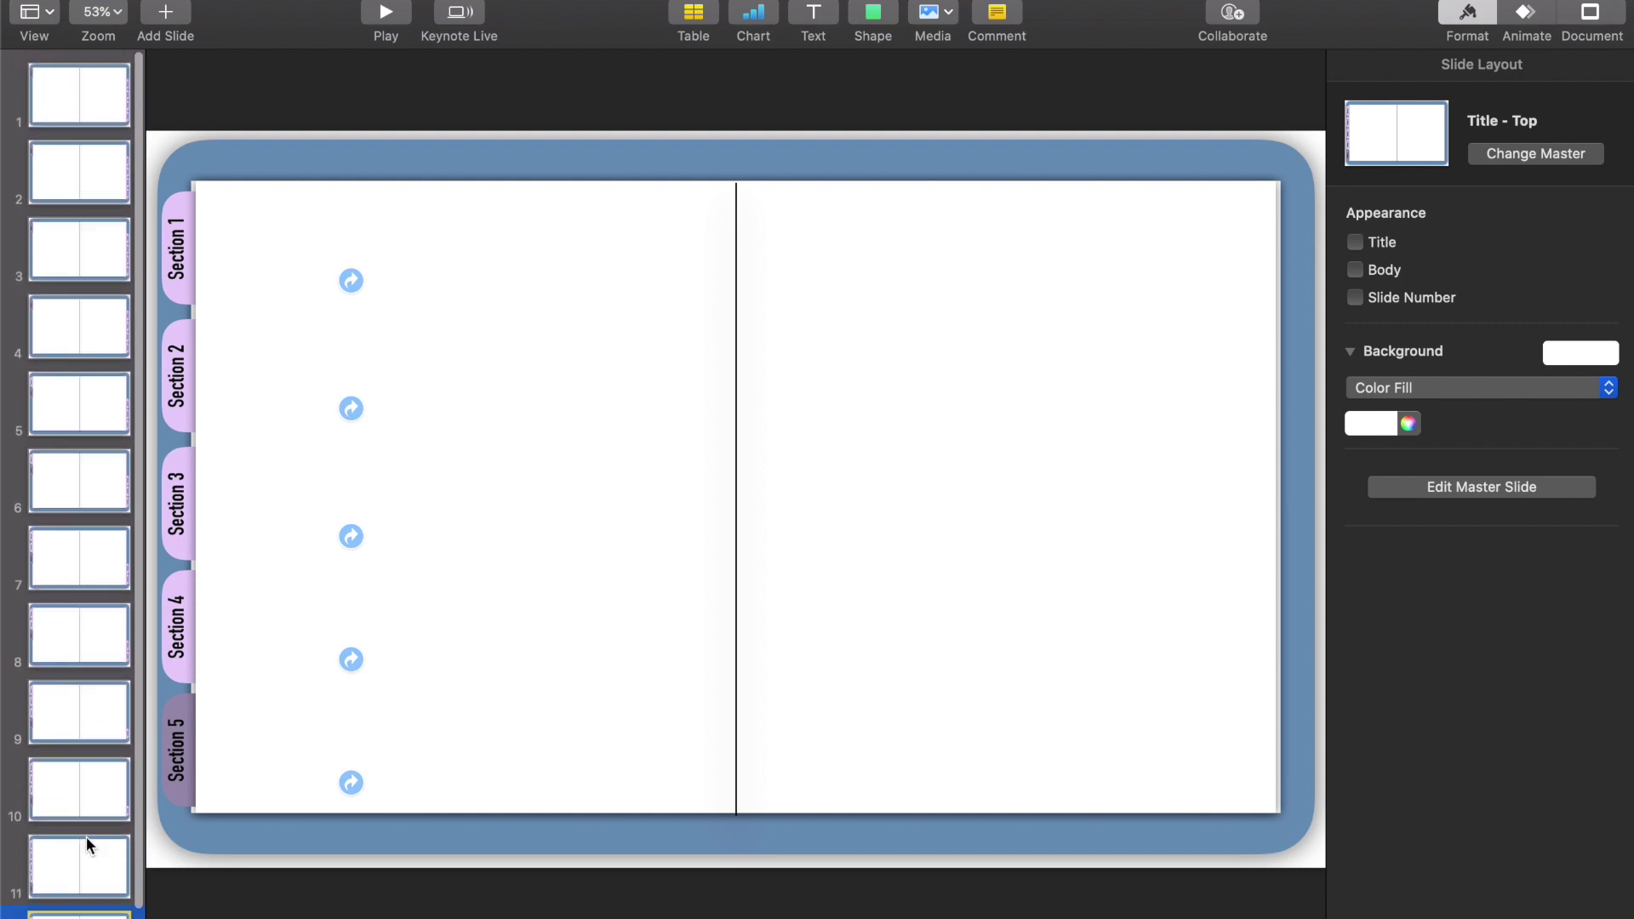
# Review the section tabs on every slide, from slide 1 to the last Section 5 spread.
pyautogui.click(101, 78)
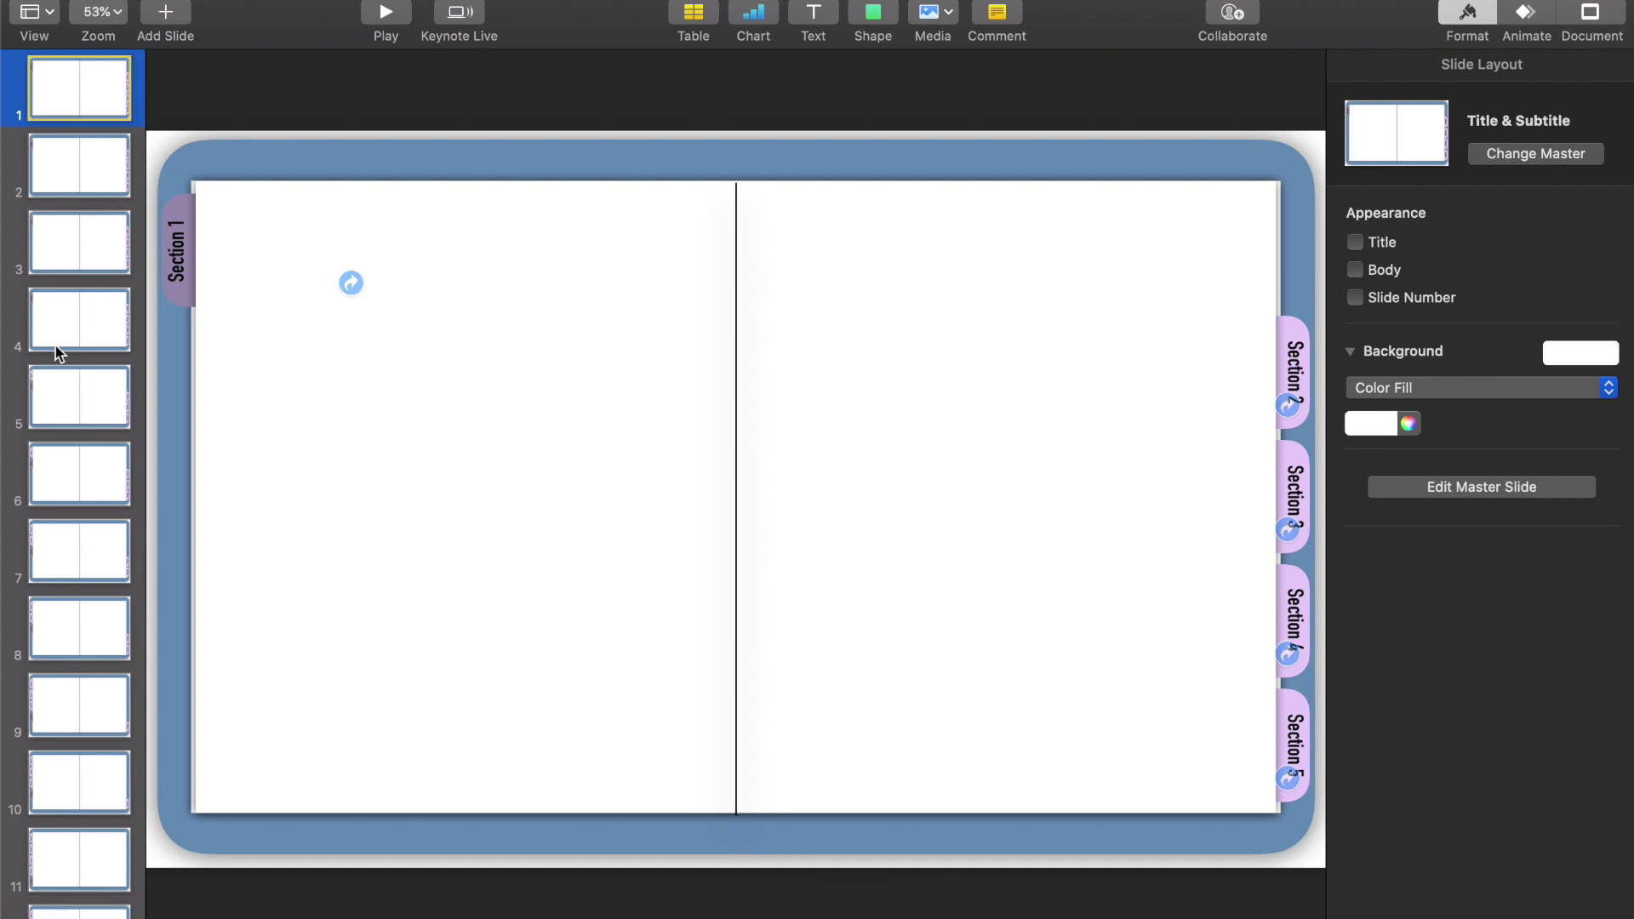
pyautogui.scroll(2, 59, 353)
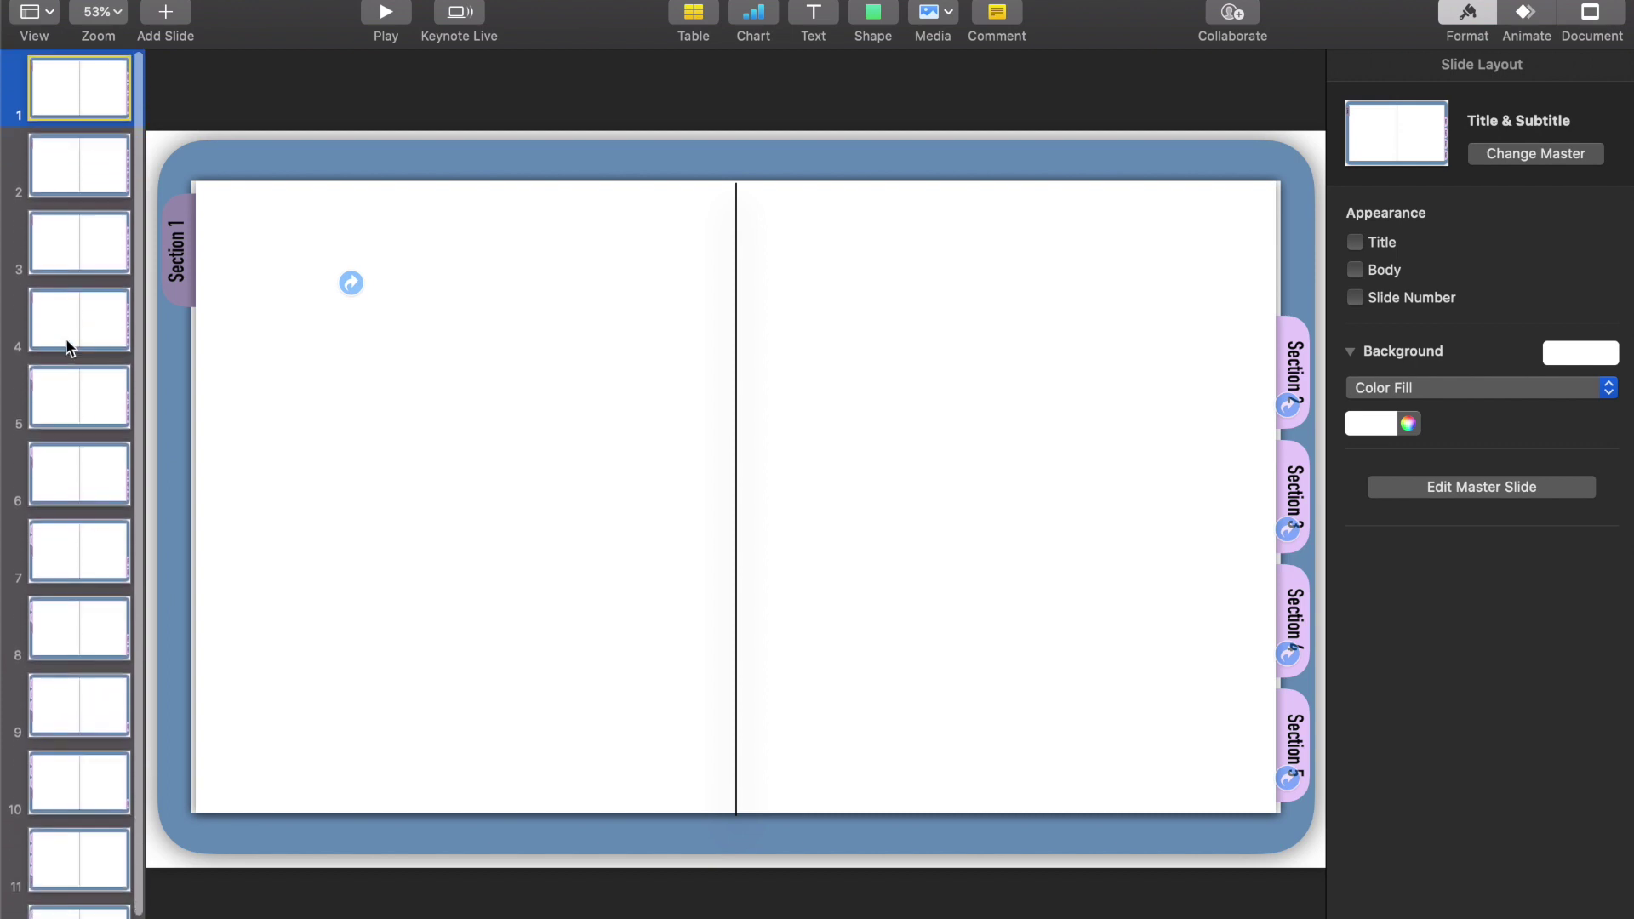
pyautogui.scroll(-2, 67, 346)
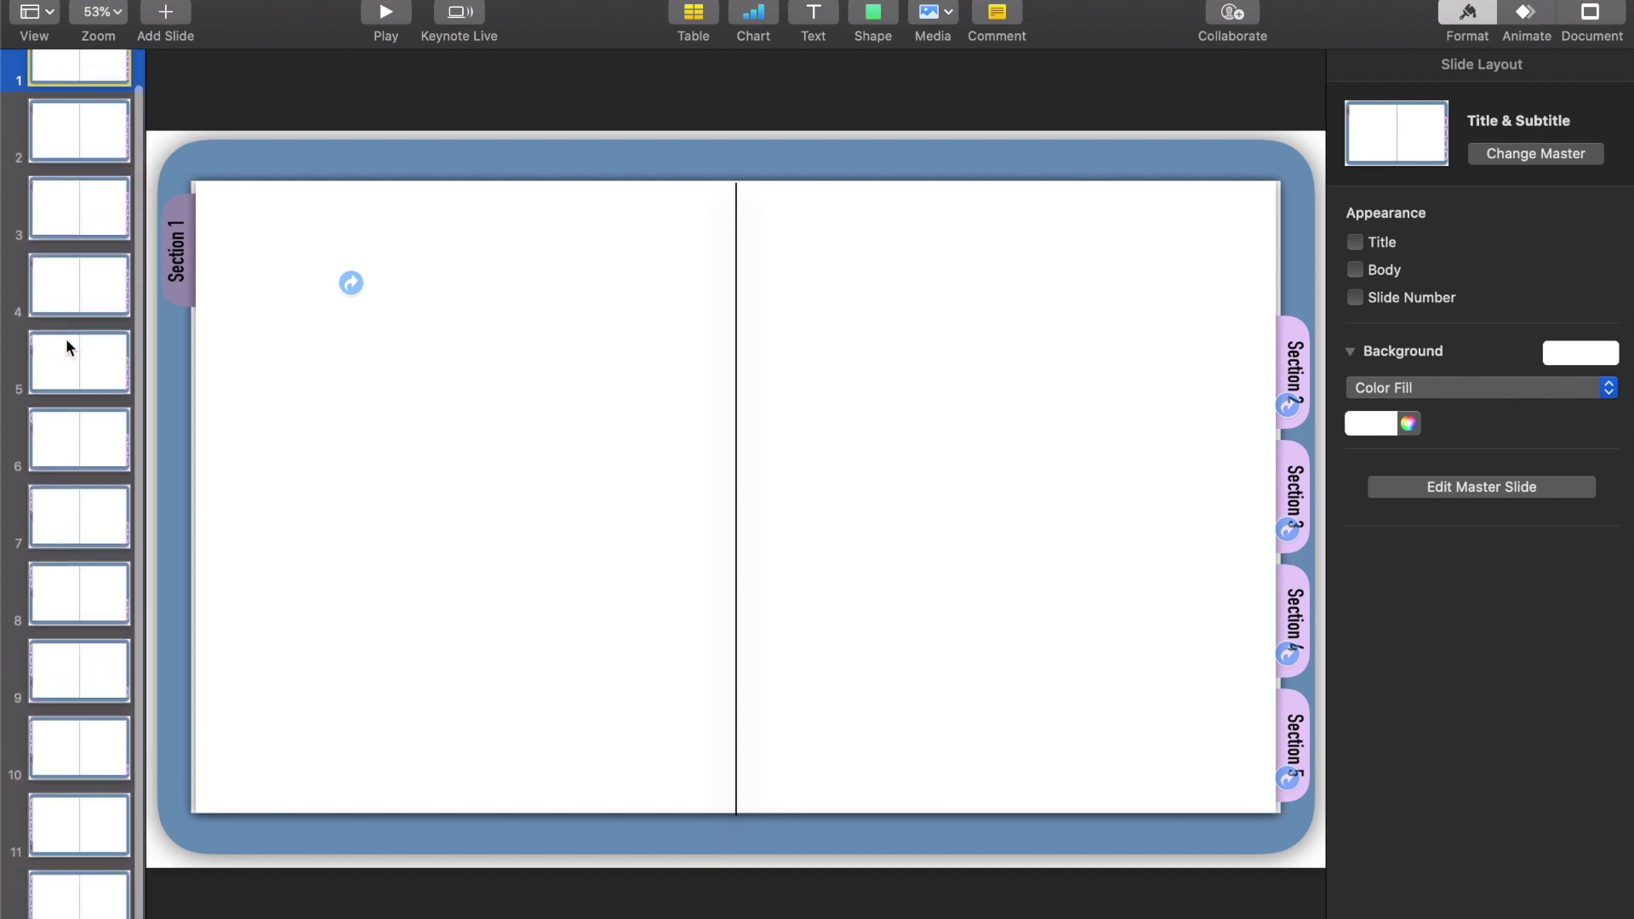
pyautogui.scroll(2, 65, 339)
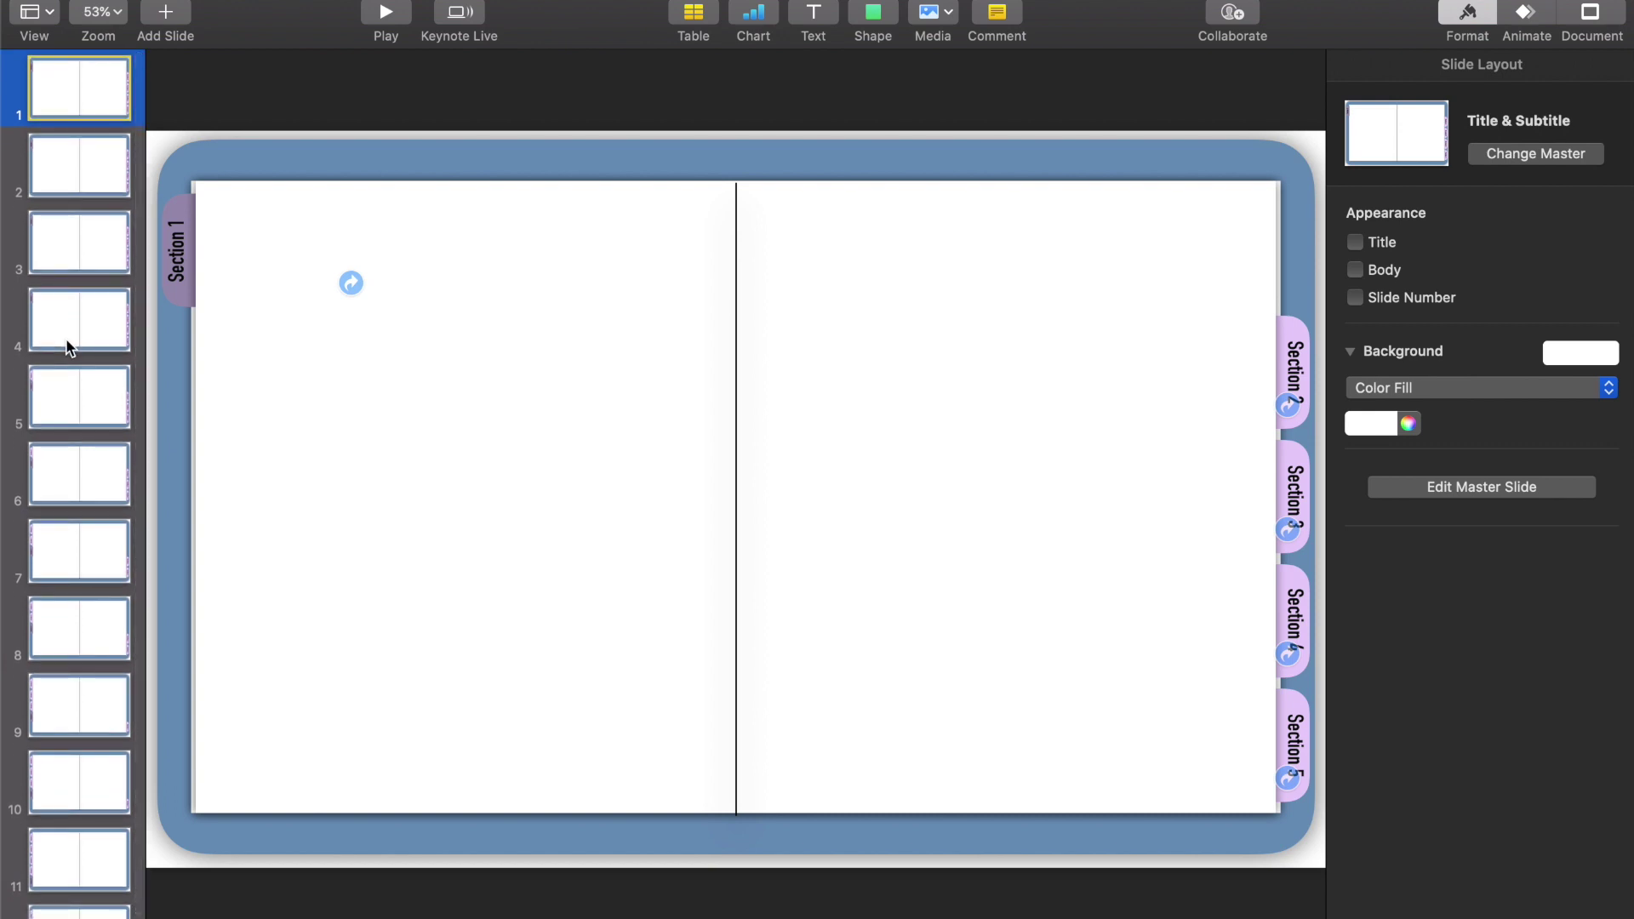
pyautogui.click(75, 181)
pyautogui.click(75, 233)
pyautogui.click(75, 346)
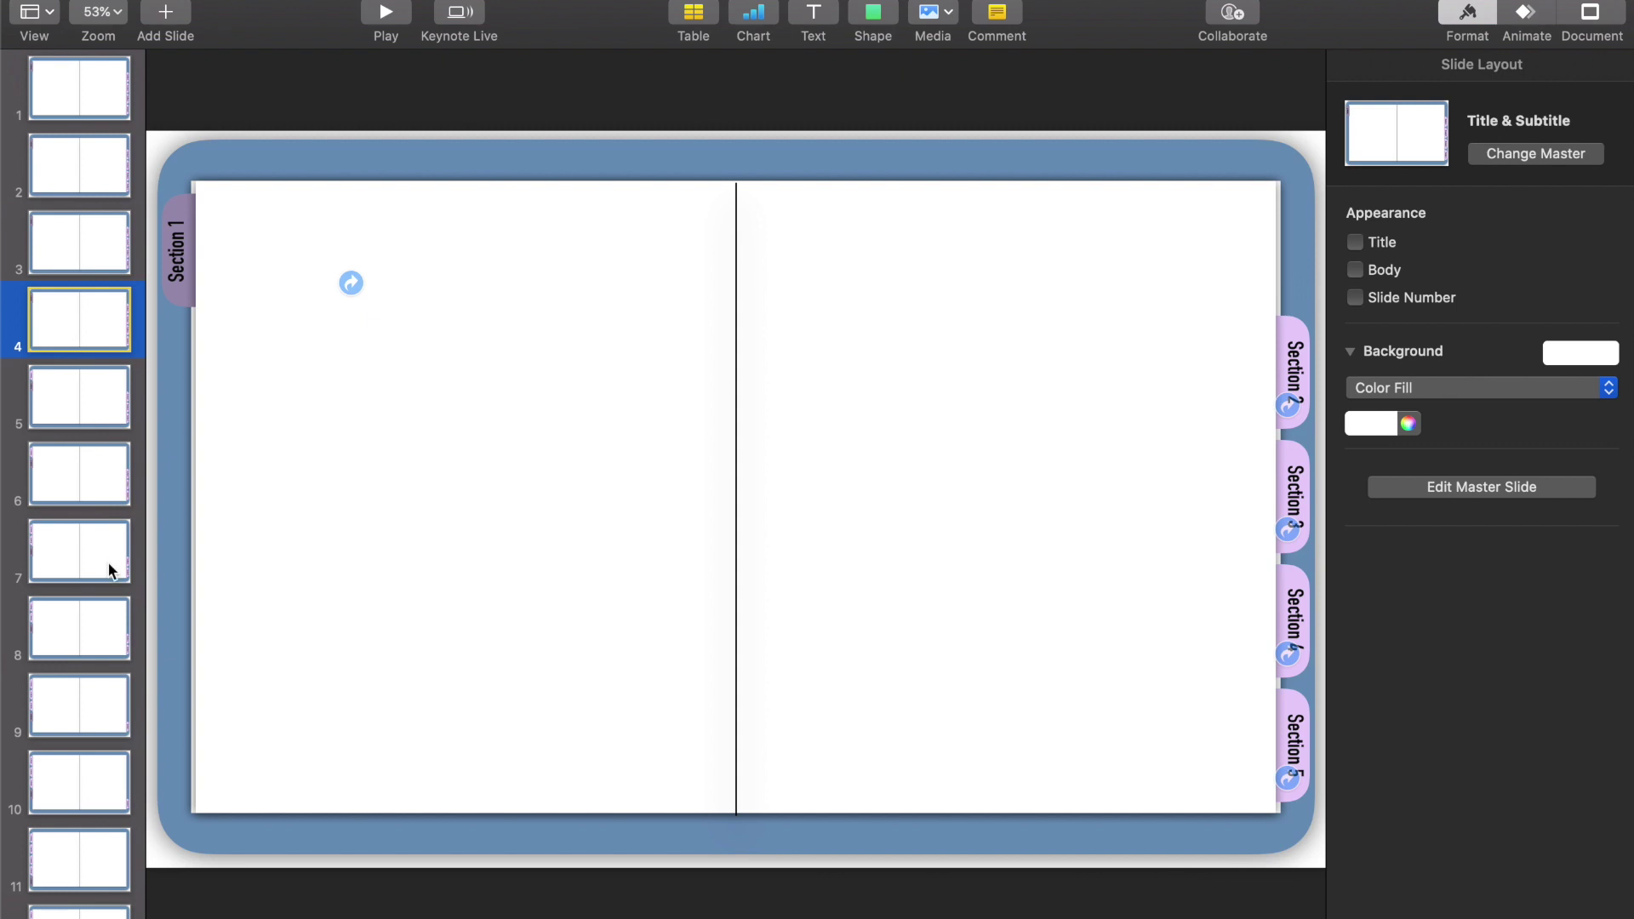
pyautogui.click(90, 560)
pyautogui.click(102, 688)
pyautogui.click(96, 782)
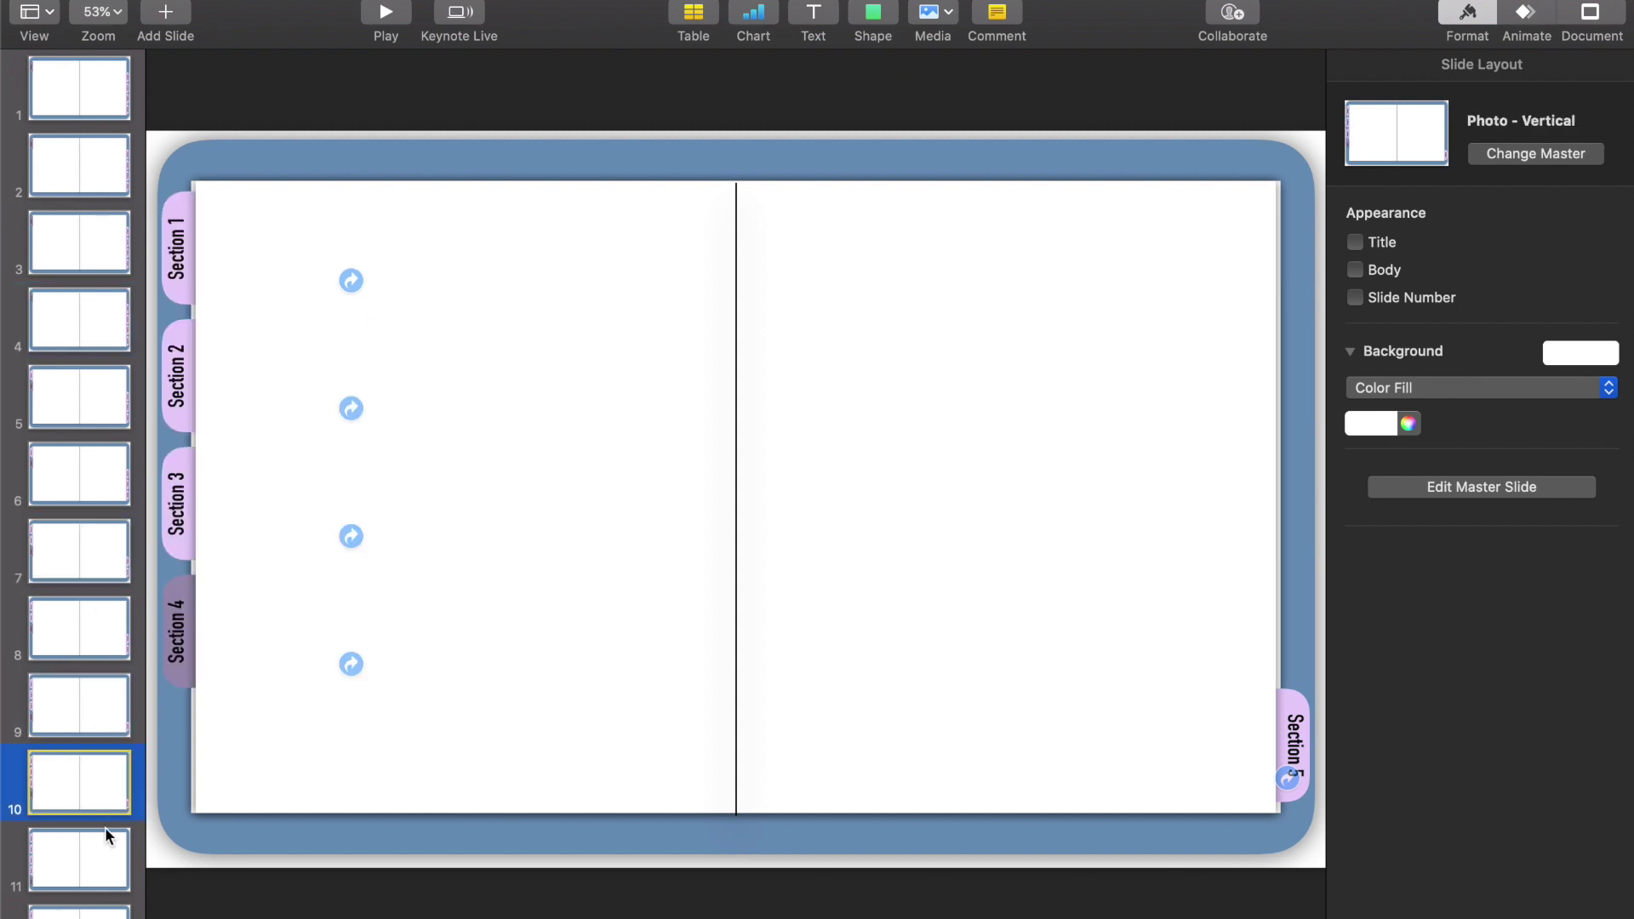
pyautogui.click(98, 861)
pyautogui.click(110, 913)
pyautogui.scroll(-1, 130, 803)
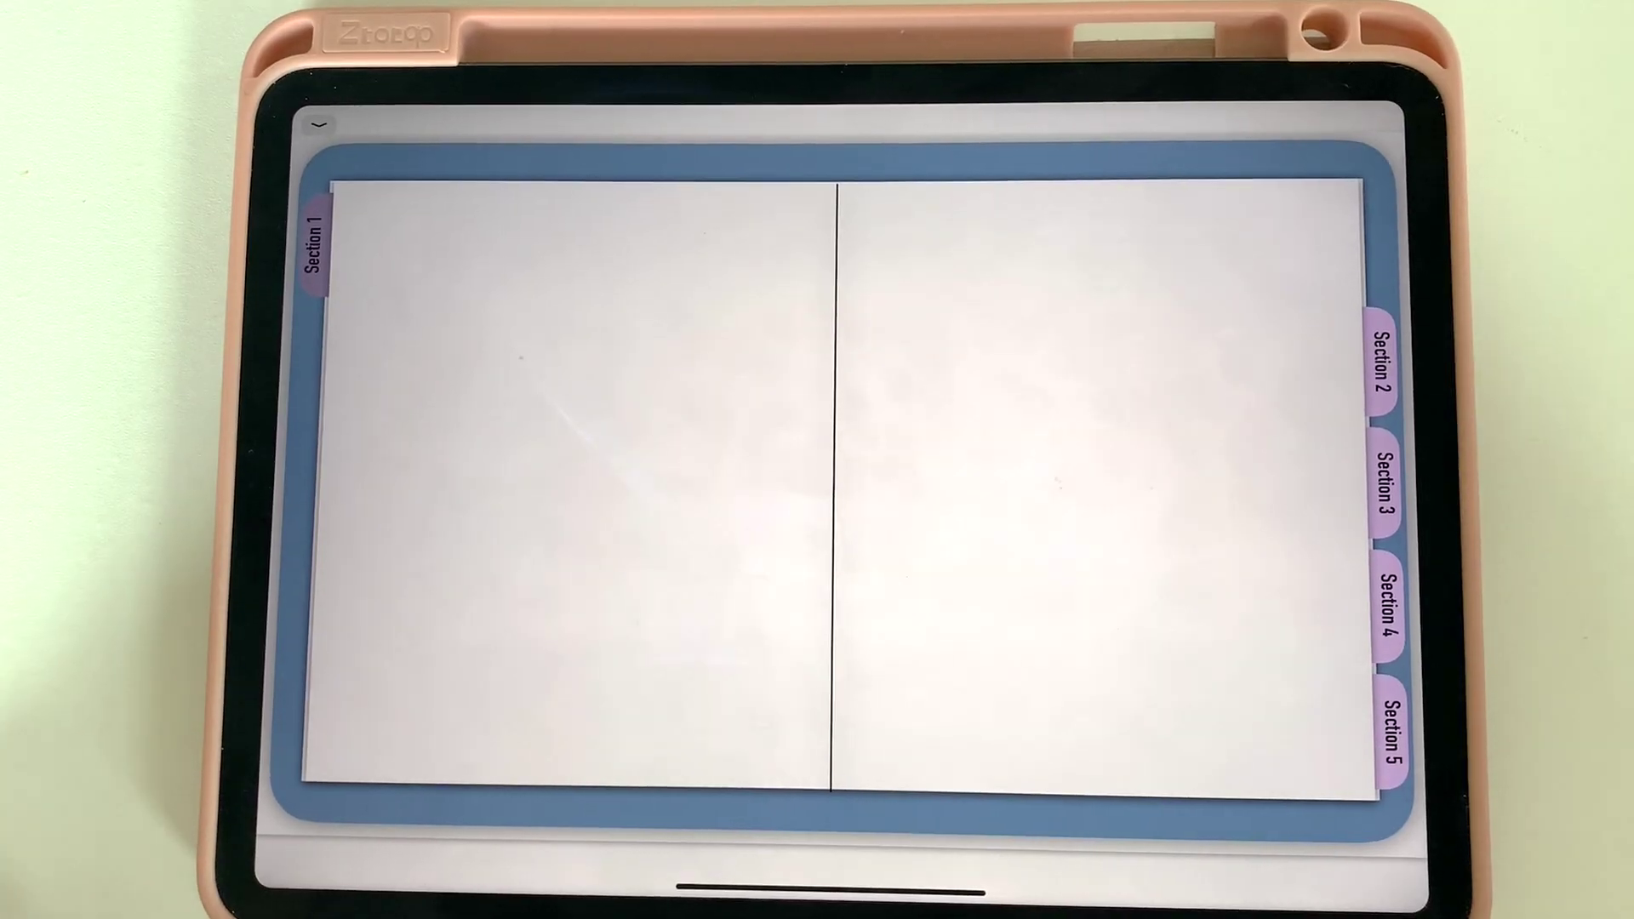
pyautogui.click(1361, 749)
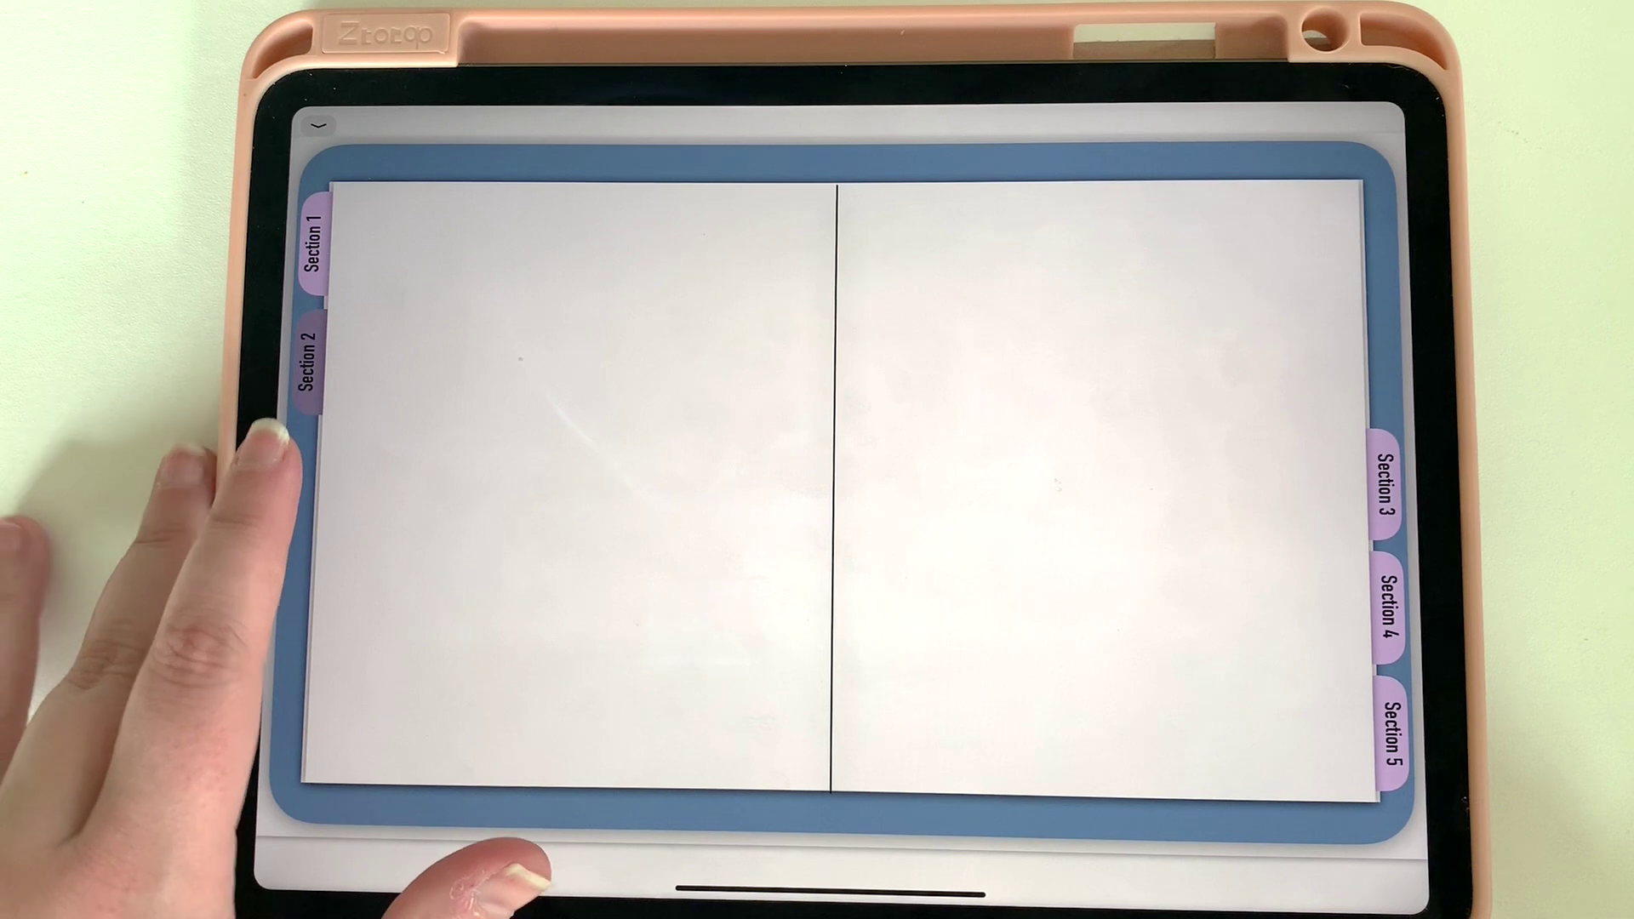
pyautogui.click(1388, 498)
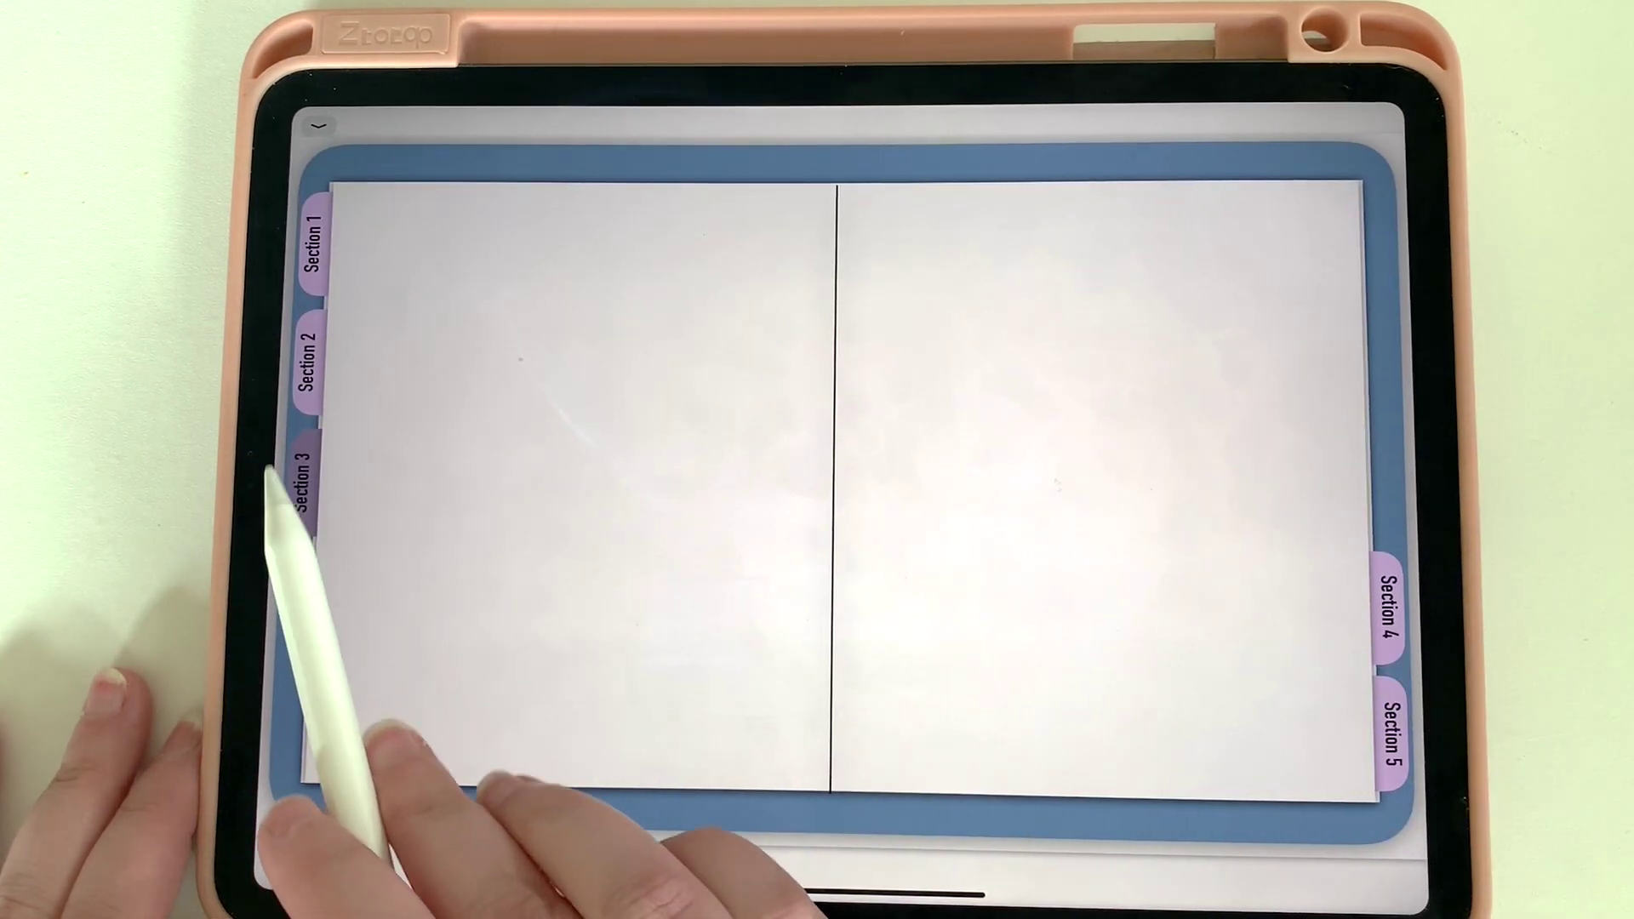
pyautogui.click(313, 242)
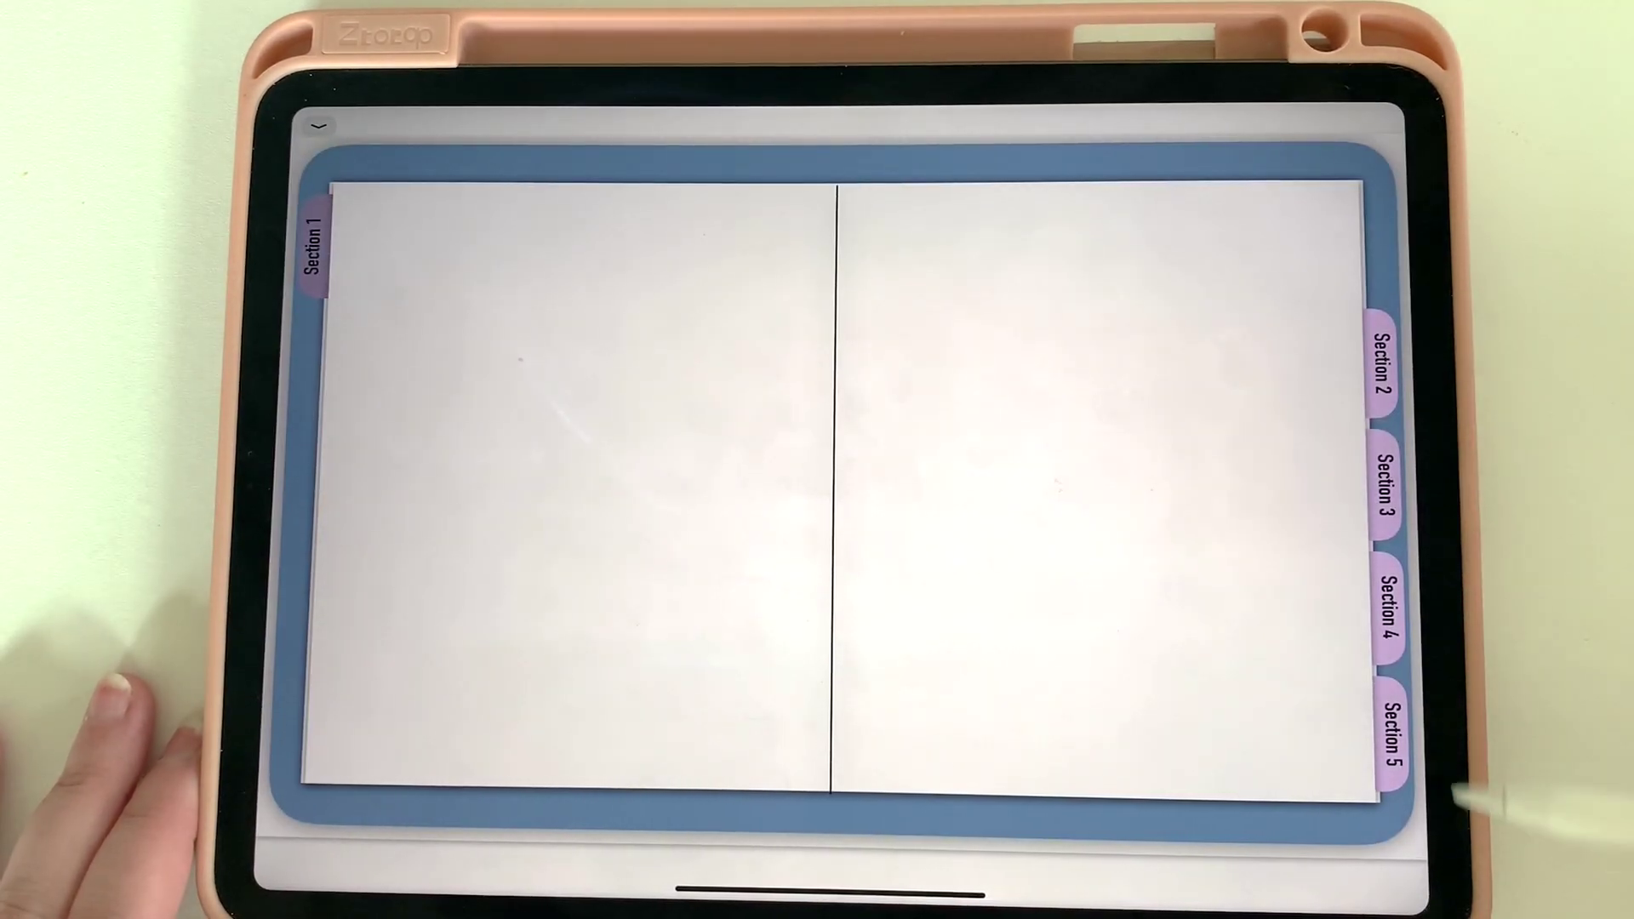
pyautogui.click(1391, 732)
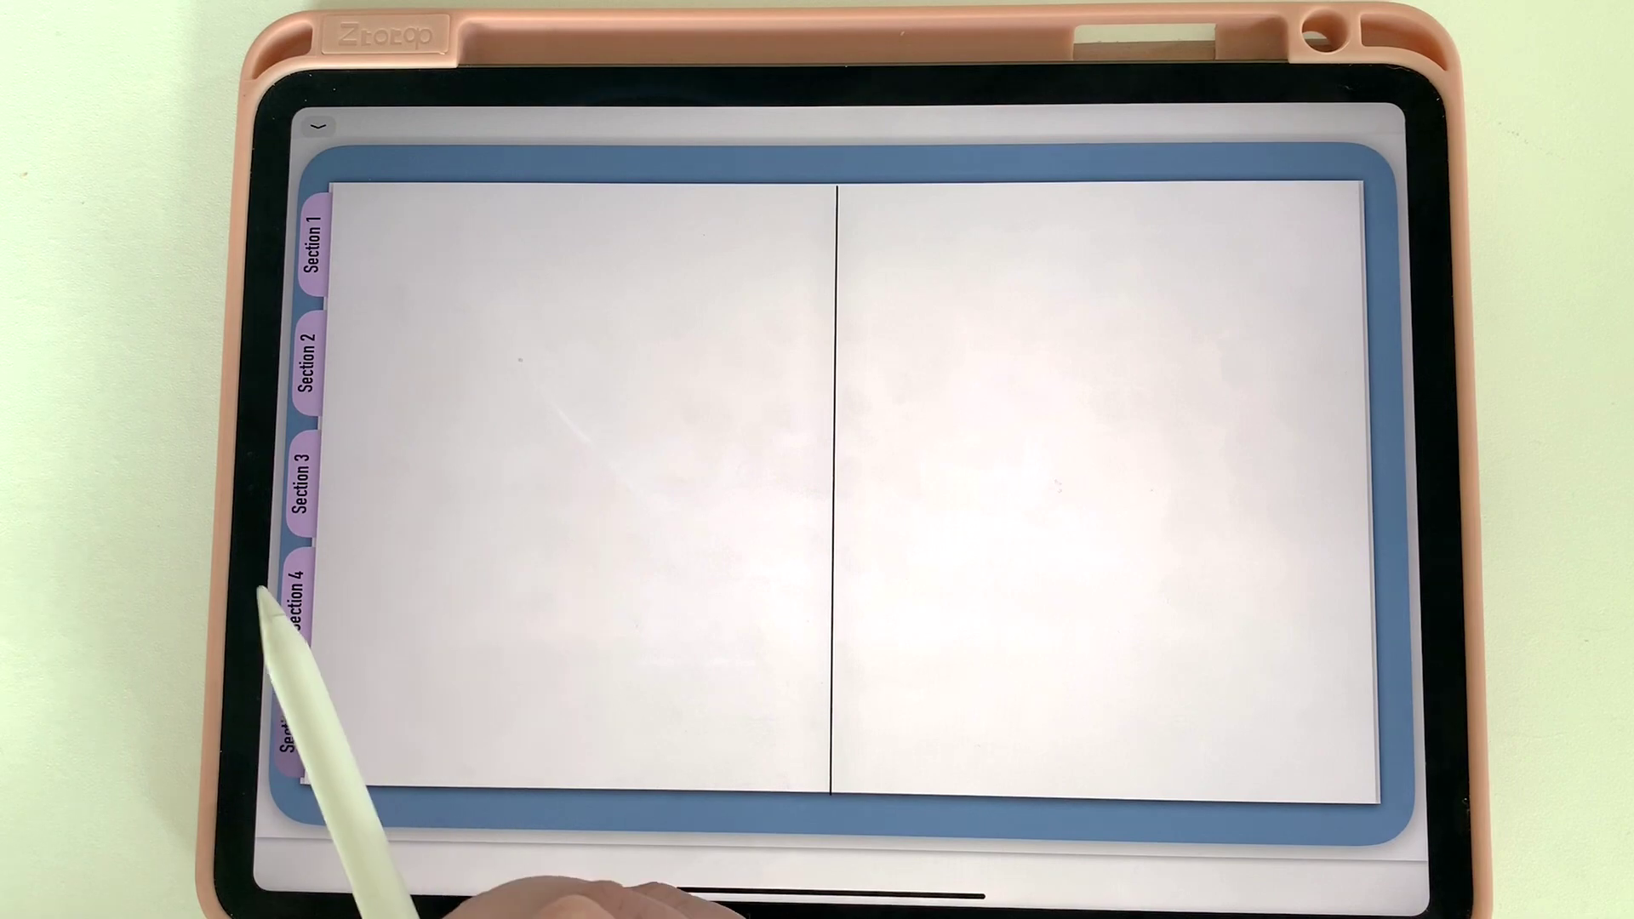
pyautogui.click(293, 600)
pyautogui.click(301, 483)
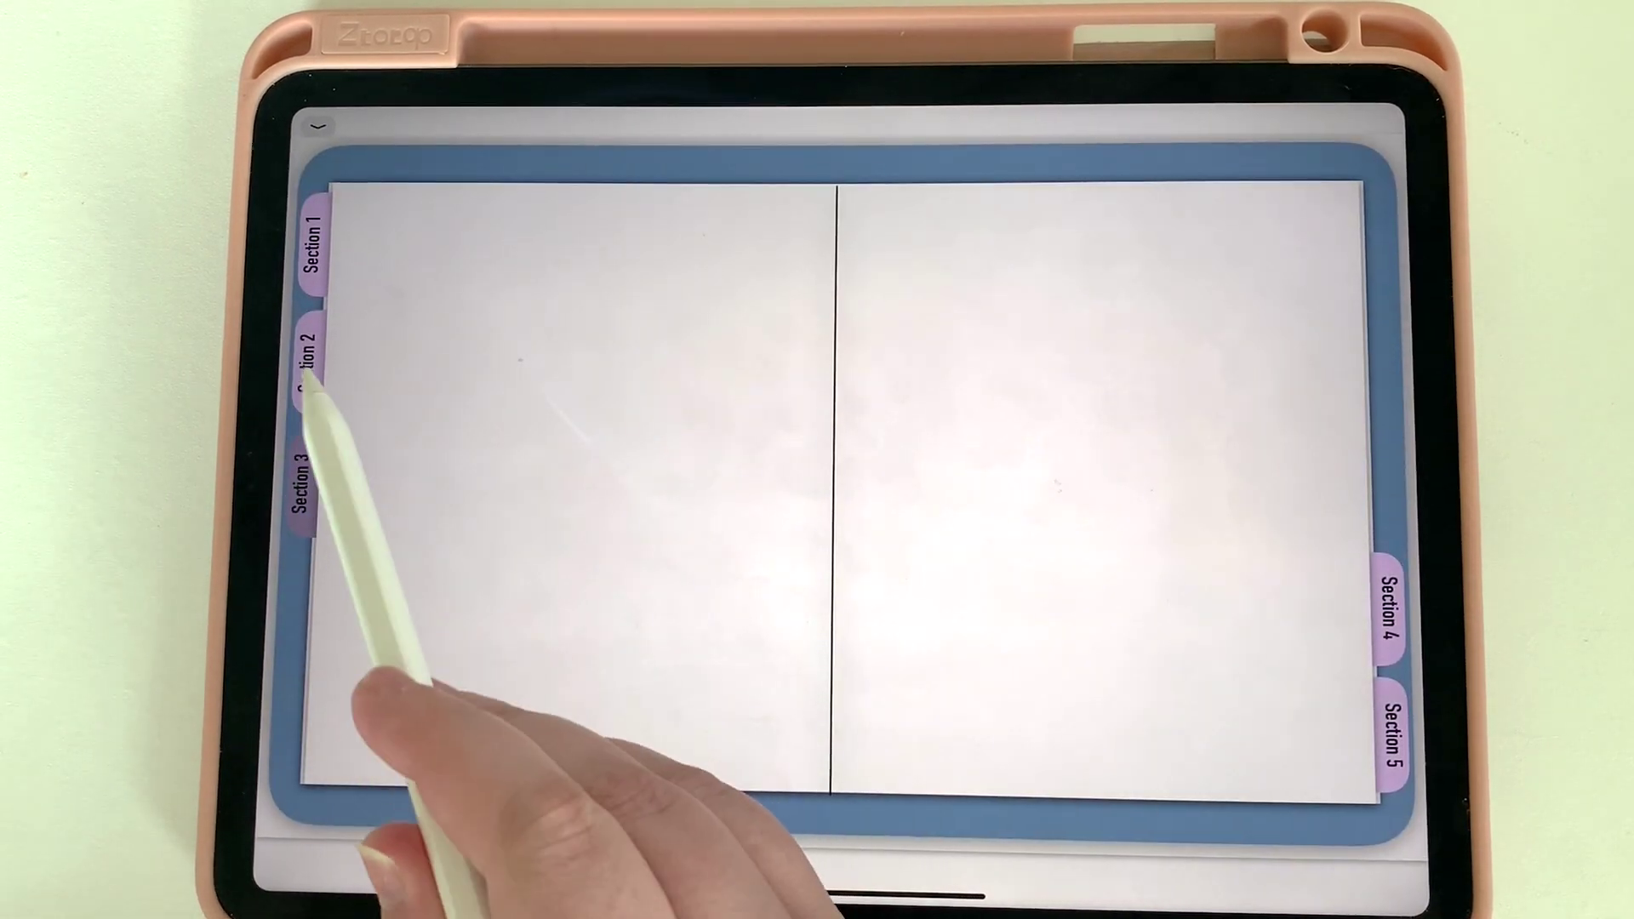
pyautogui.click(299, 494)
pyautogui.click(308, 362)
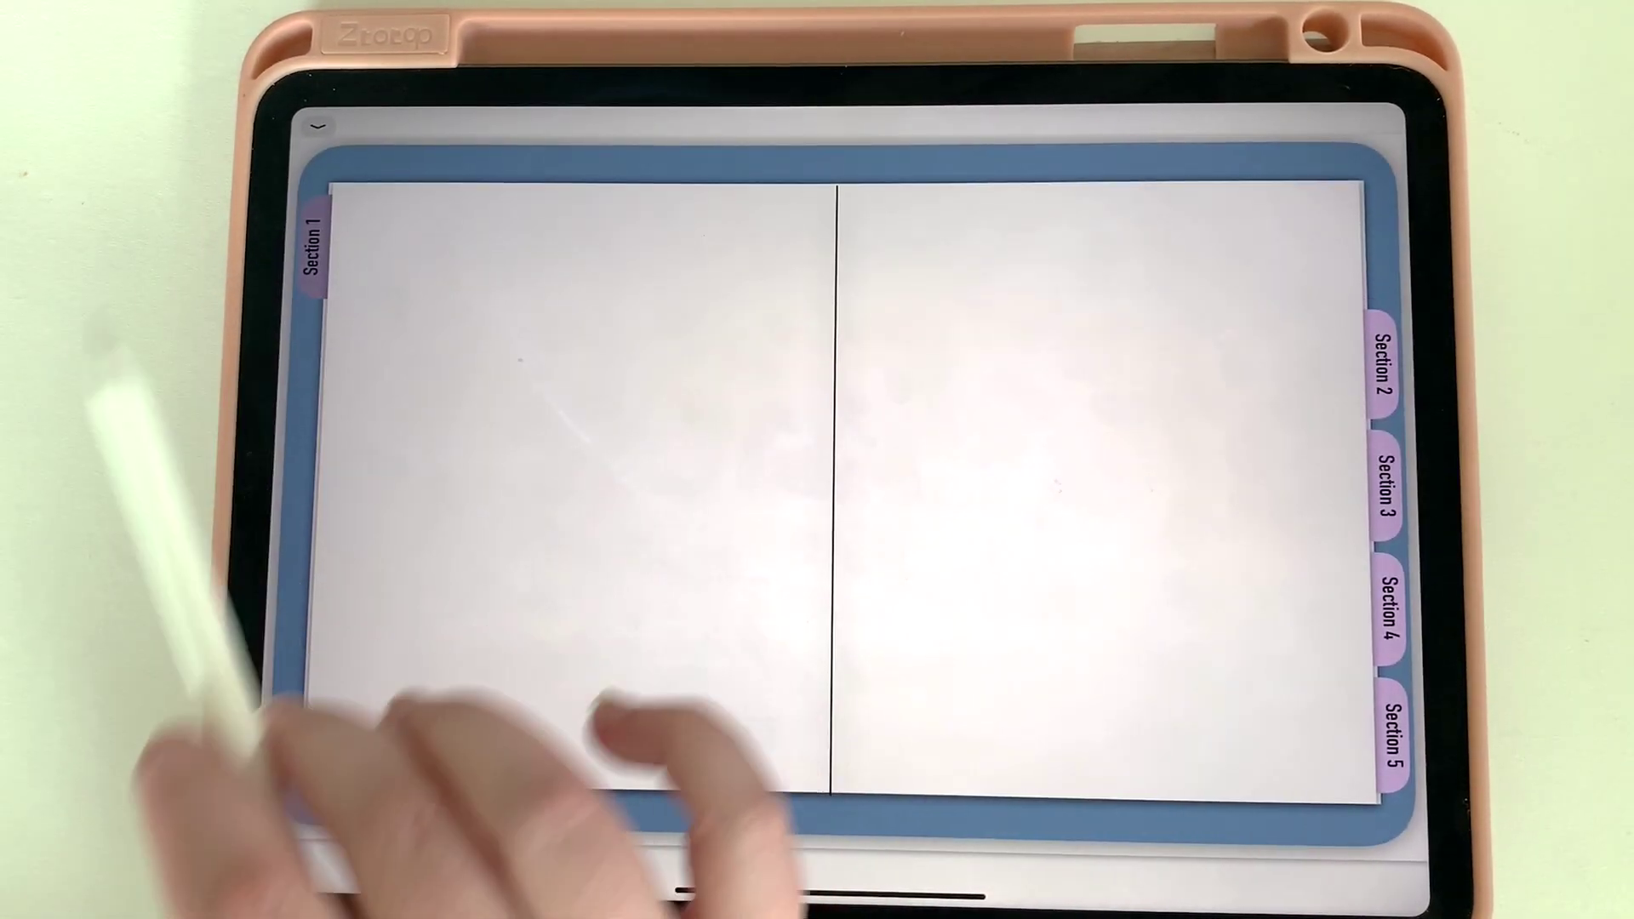